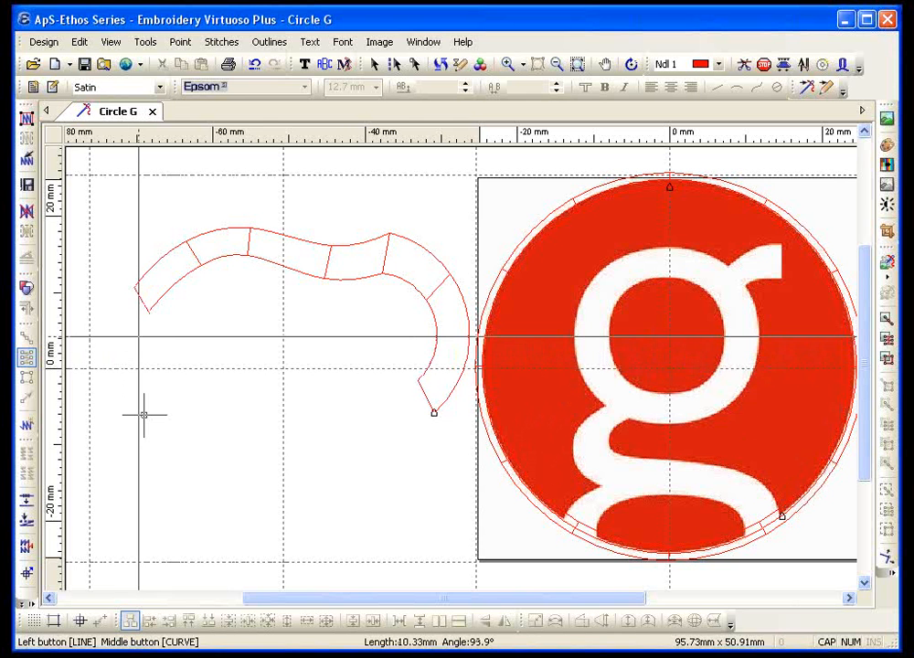
Digitise a four-point satin block about 20 by 19 mm beneath the left end of the curved satin column
left_click(144, 416)
left_click(138, 337)
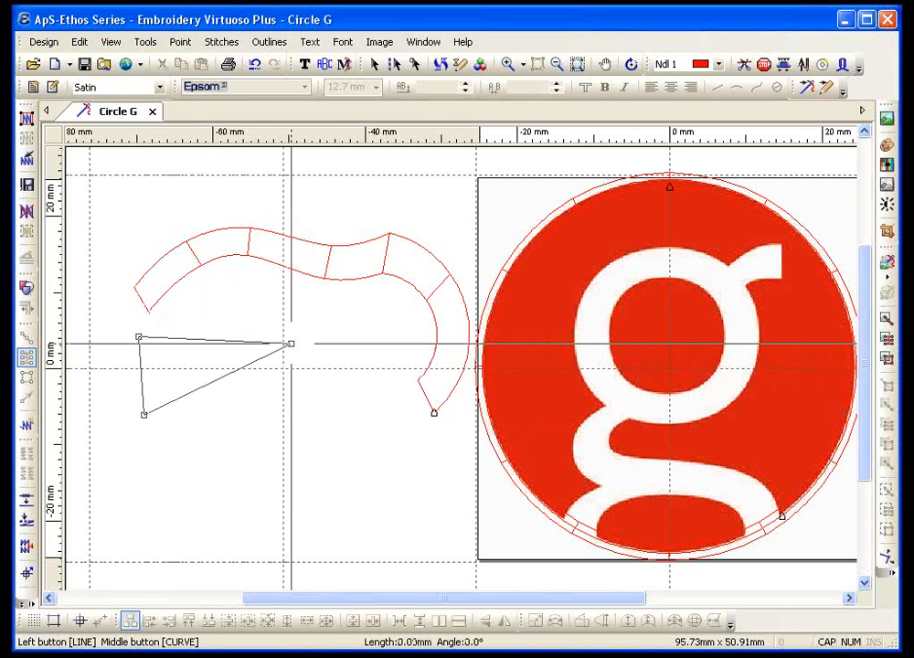
left_click(271, 268)
right_click(272, 425)
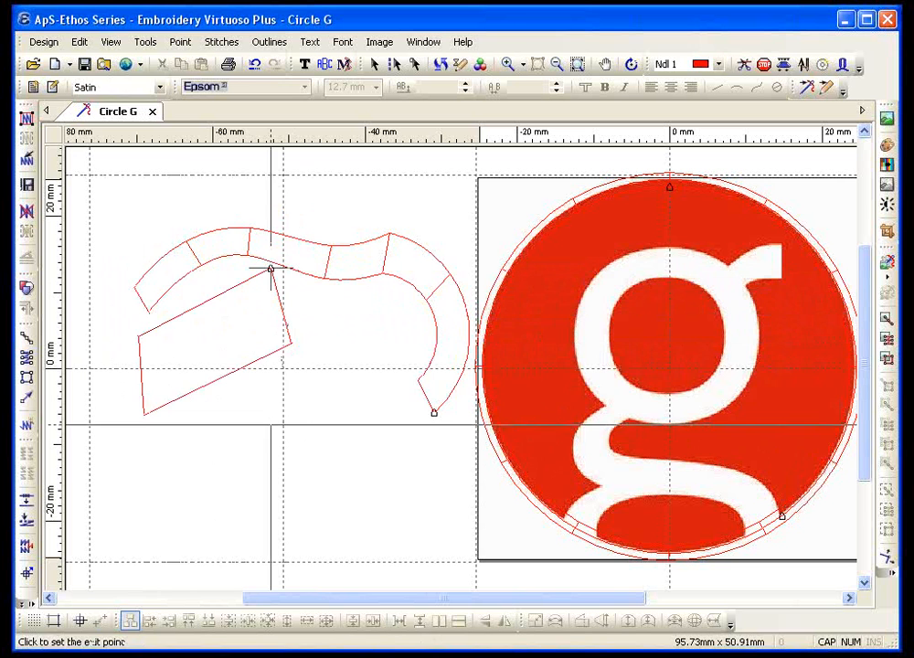
right_click(190, 384)
left_click(220, 380)
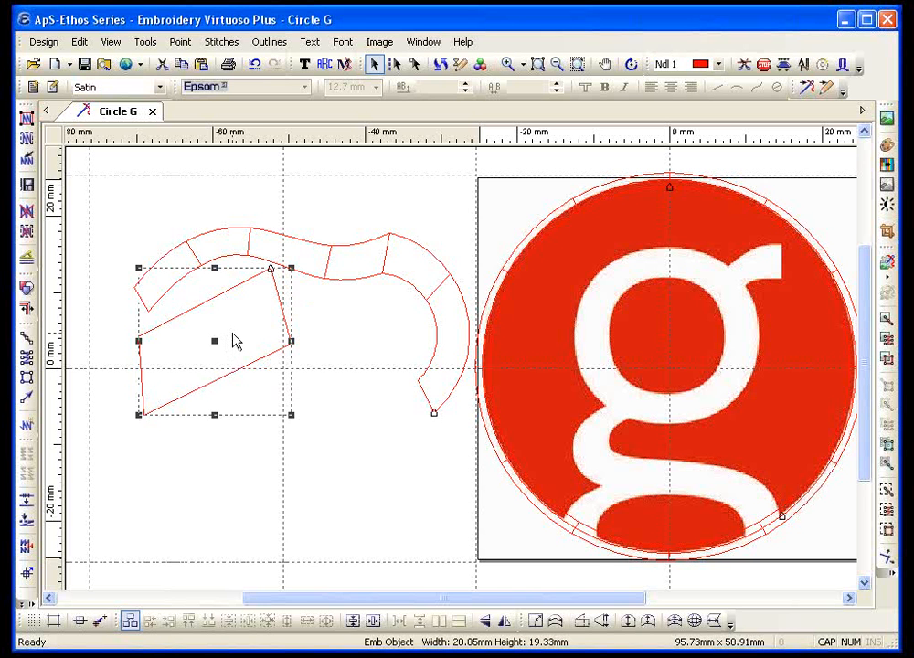
Digitise a straight-edged satin column about 47 by 14 mm below the block, with its sides crossing once near the right end
left_click(26, 357)
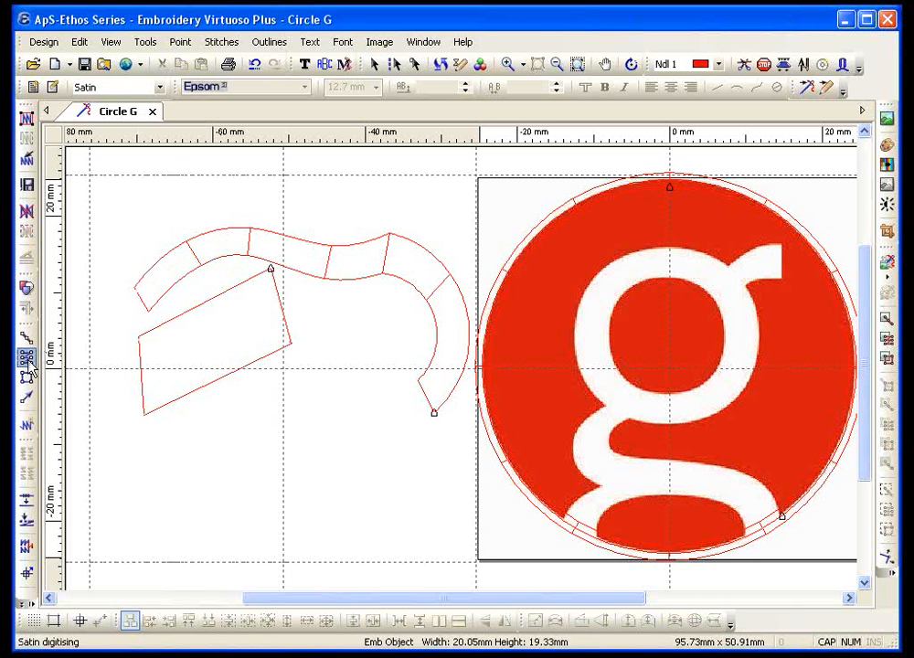
left_click(164, 478)
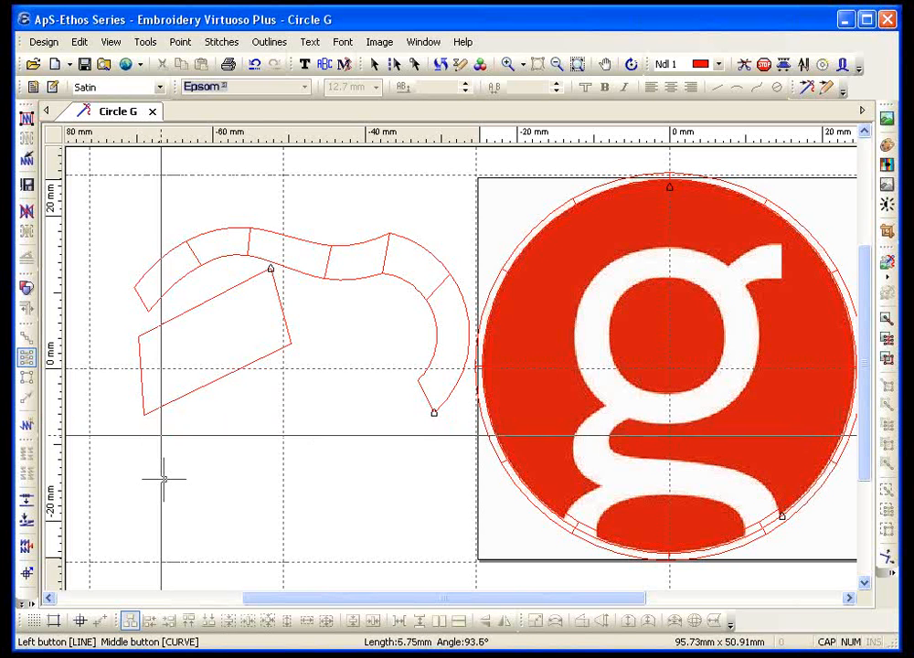
left_click(163, 479)
left_click(284, 472)
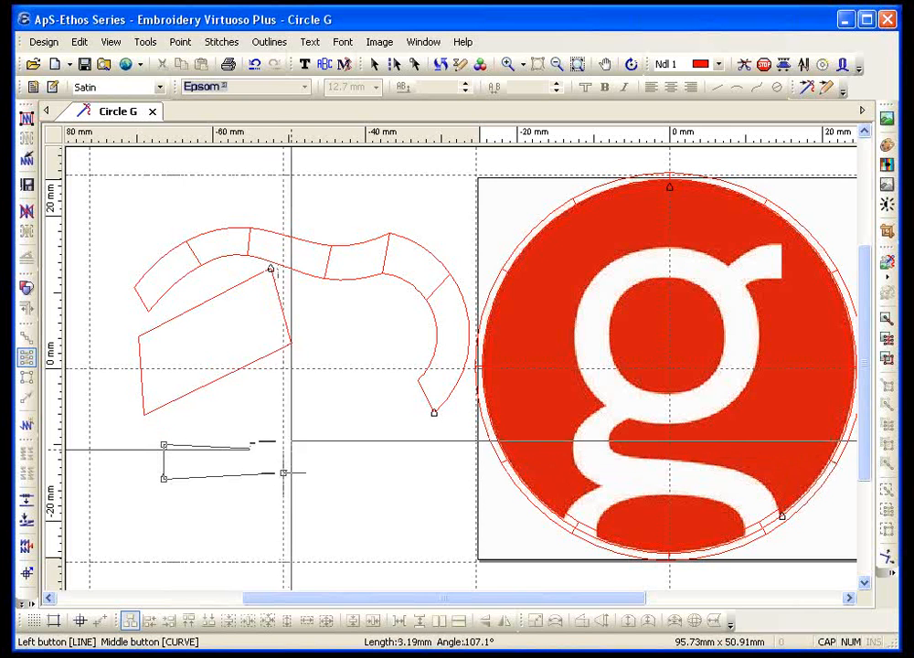
left_click(291, 442)
left_click(382, 498)
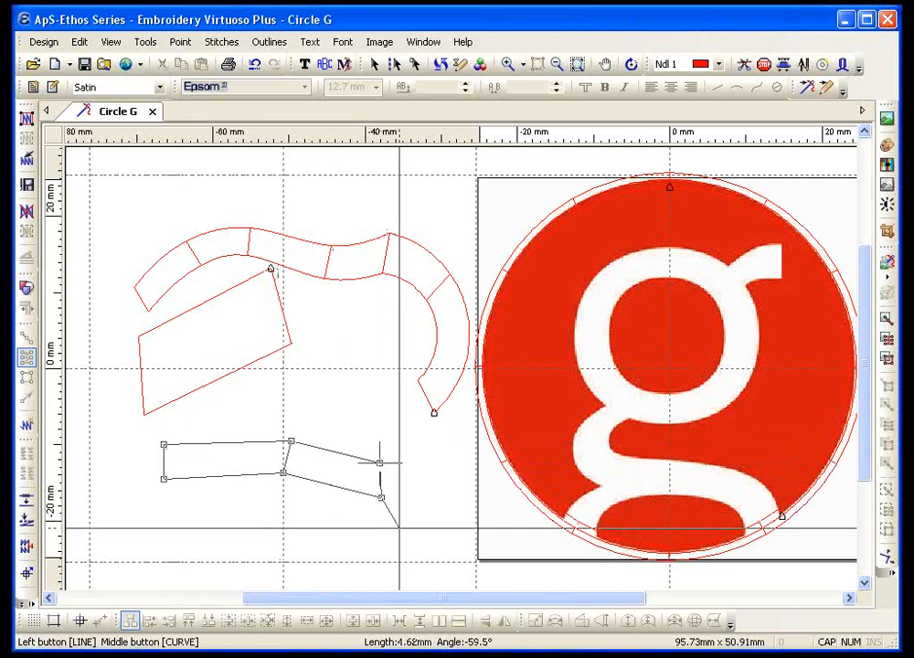
left_click(409, 516)
left_click(418, 473)
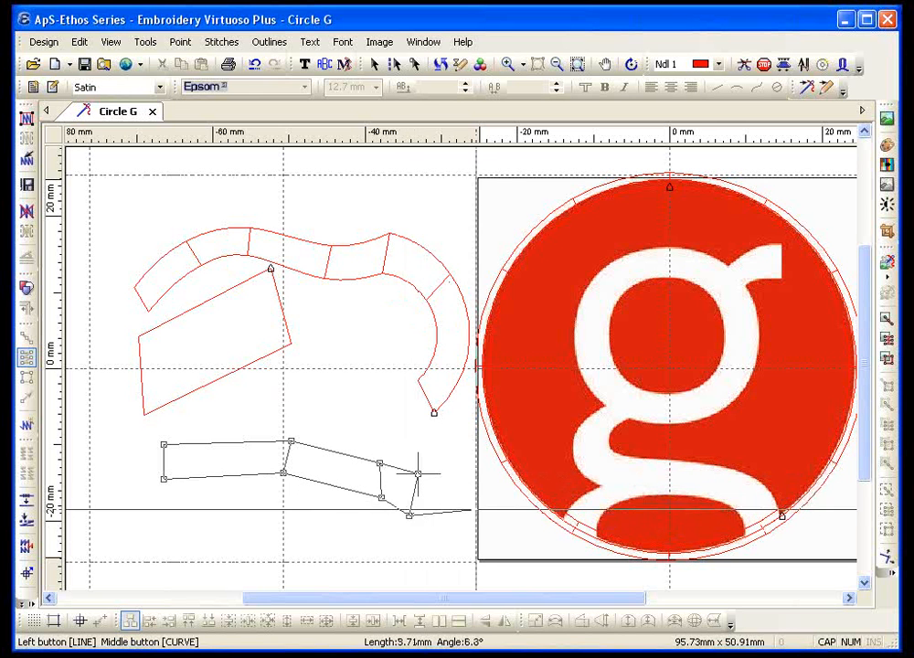
left_click(463, 477)
left_click(478, 529)
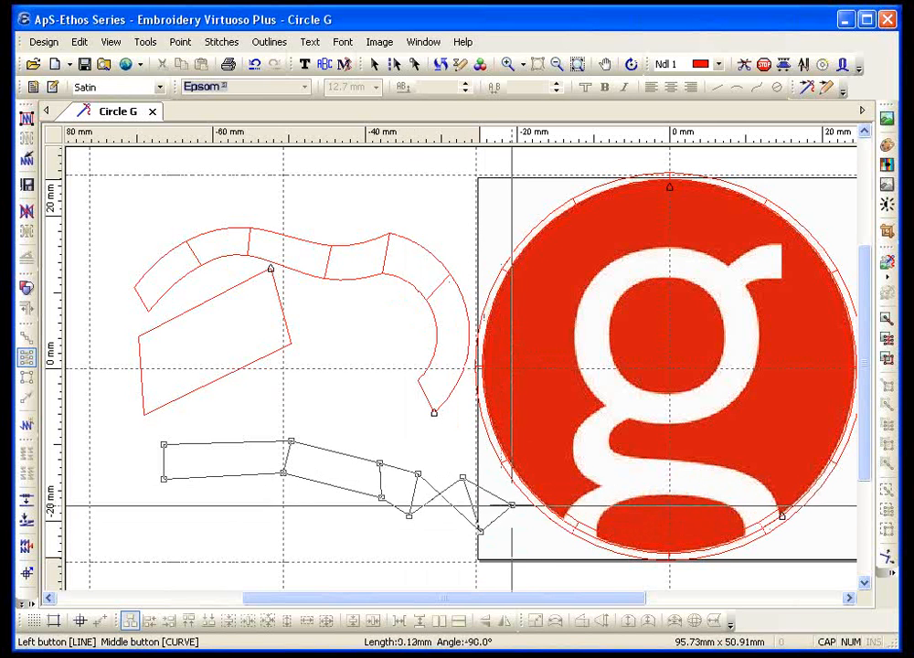
key("Return")
key("Return")
key("Escape")
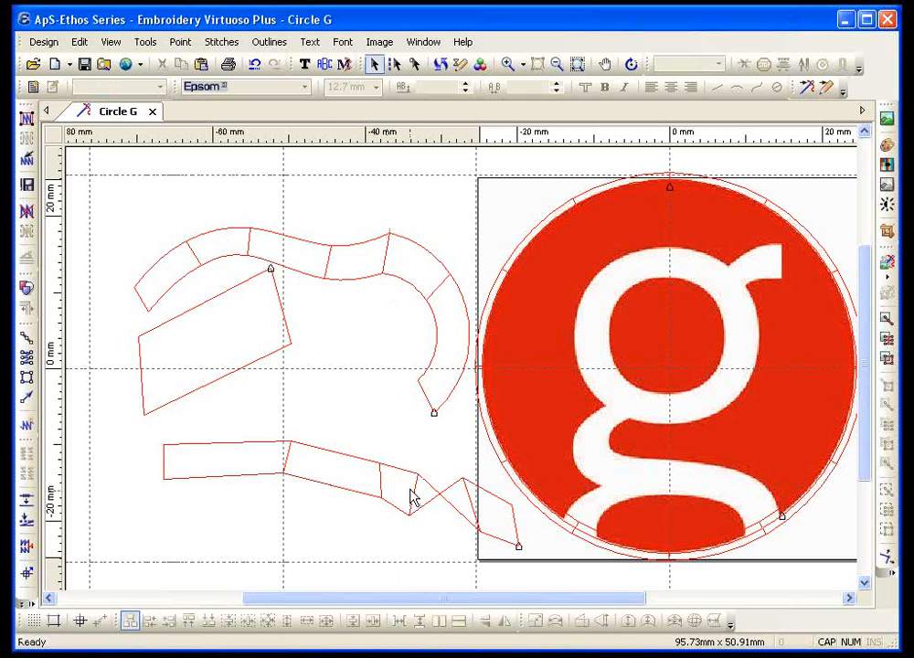
Move the crossed satin column left, away from the circle artwork, and generate stitches for all outlines
left_click_drag(411, 498, 320, 494)
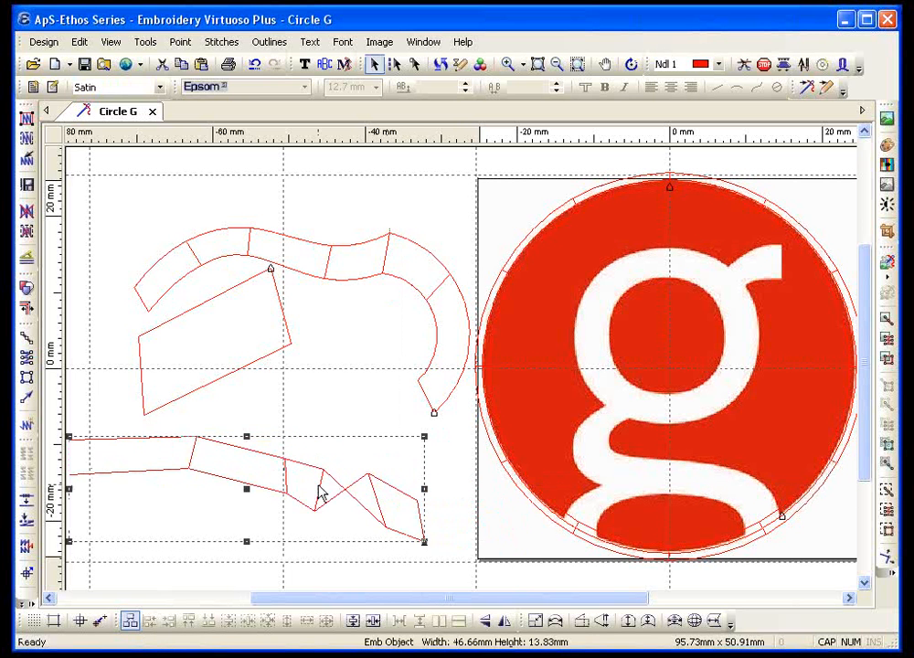
left_click(27, 121)
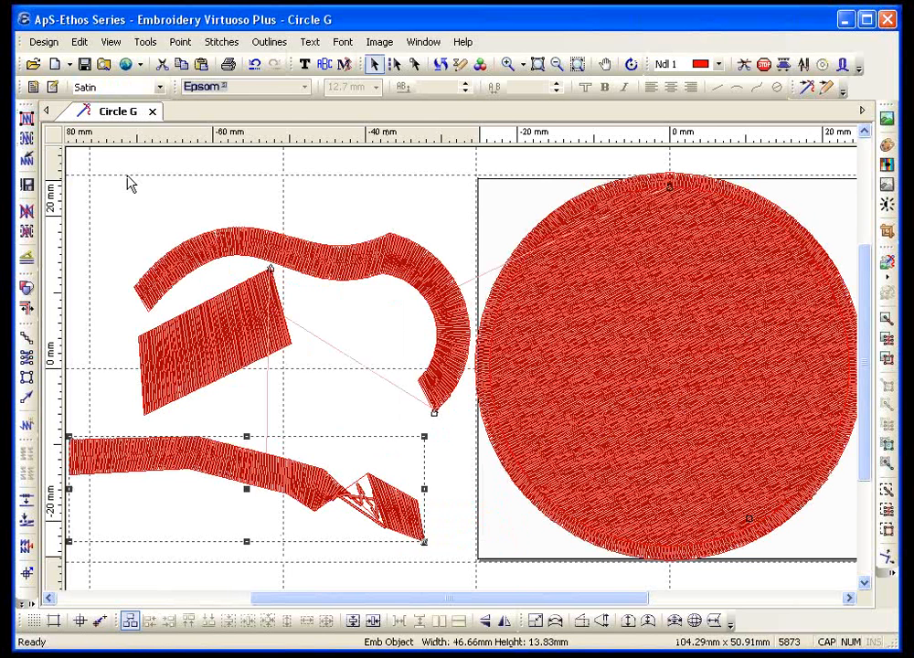
Delete the curved satin column, the four-point block and the crossed column left of the circle
left_click(197, 245)
key("Delete")
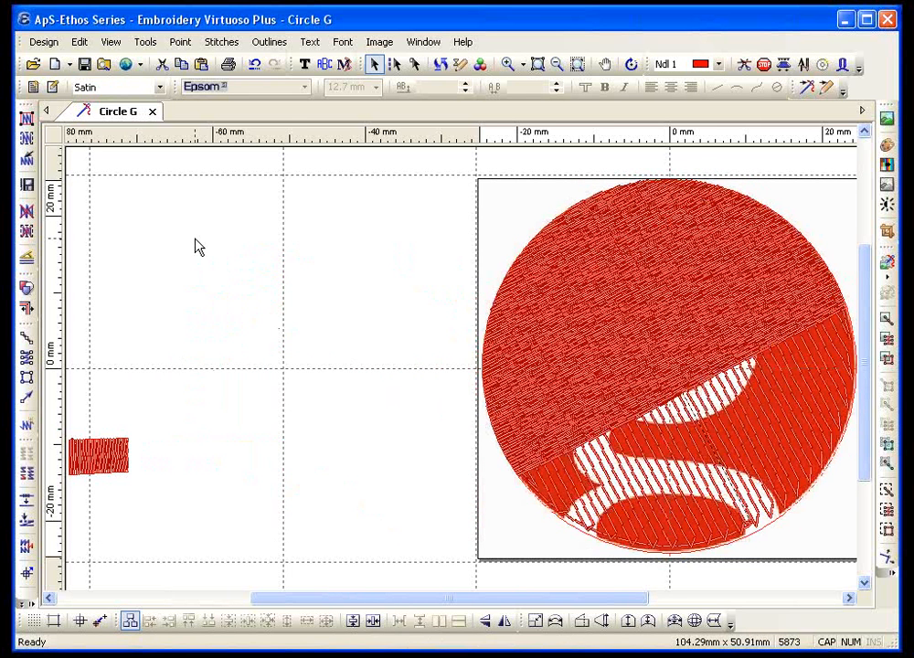
left_click(245, 292)
key("Delete")
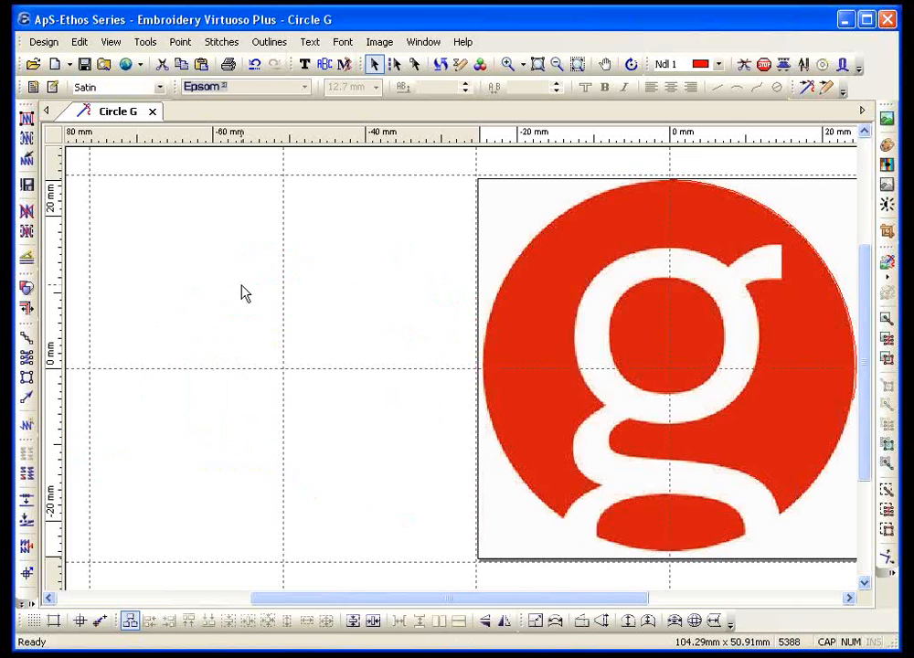
left_click(159, 445)
key("Delete")
Digitise a U-shaped satin column about 39 mm wide from nine point pairs left of the circle, crossing its sides once at the base
left_click(27, 358)
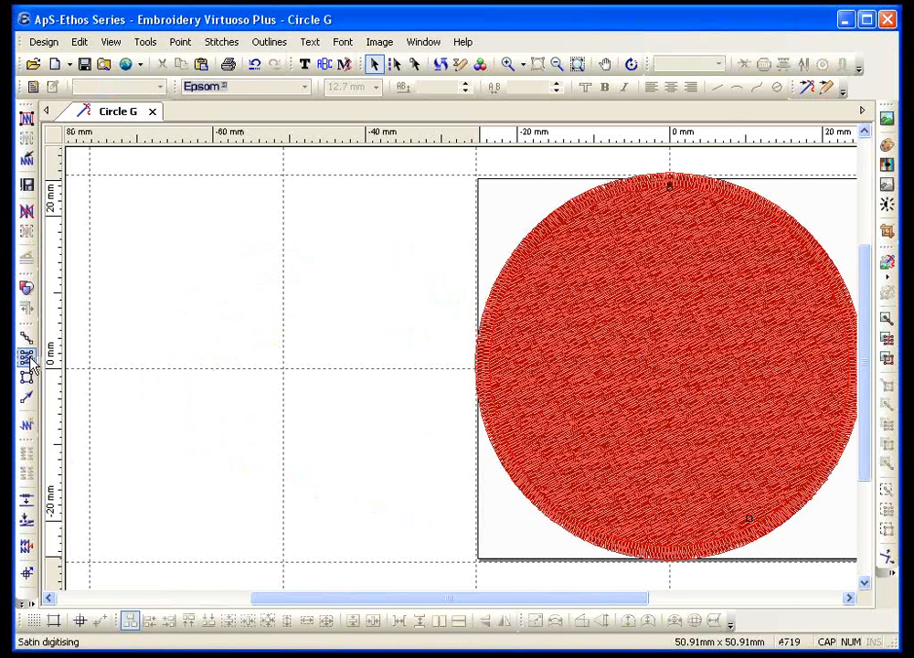
left_click(171, 238)
left_click(223, 224)
left_click(203, 280)
left_click(234, 261)
left_click(250, 341)
left_click(274, 313)
left_click(312, 377)
left_click(331, 332)
left_click(390, 325)
left_click(387, 374)
left_click(420, 318)
left_click(441, 336)
left_click(440, 275)
left_click(468, 275)
left_click(439, 241)
left_click(460, 234)
left_click(409, 199)
left_click(448, 197)
right_click(448, 197)
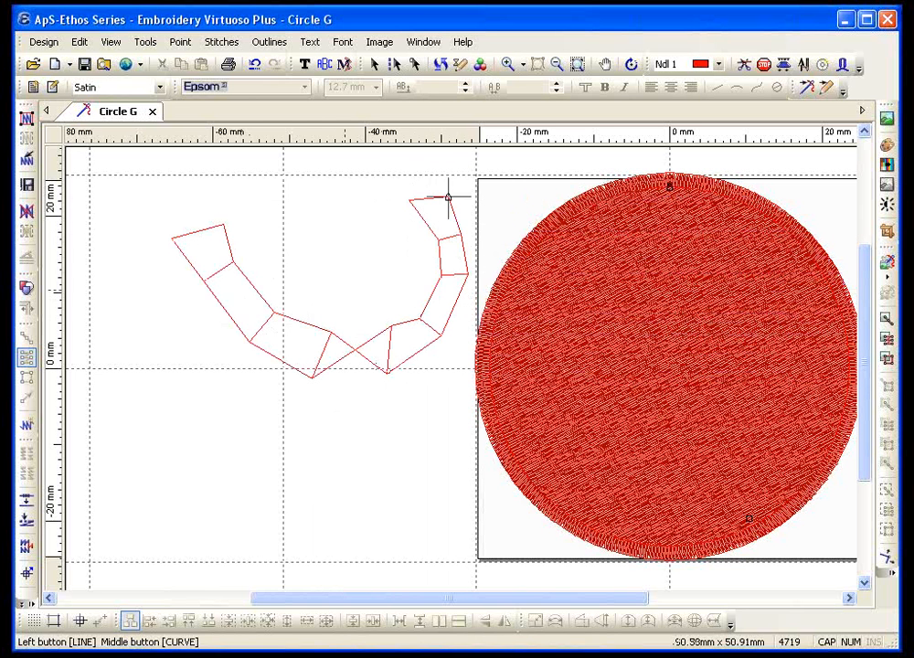
right_click(334, 287)
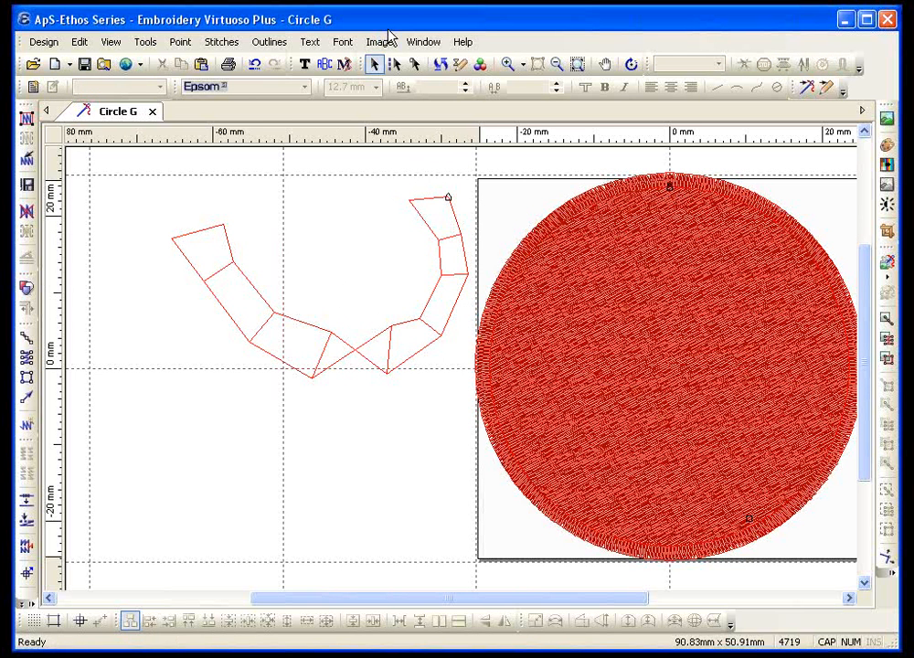
Move the U-shaped column's points to uncross its base and cross its left limb instead, and generate stitches for that column only
left_click(415, 64)
left_click(312, 331)
mouse_move(312, 378)
left_mouse_down()
mouse_move(311, 332)
mouse_move(314, 373)
left_mouse_up()
left_click_drag(275, 316, 237, 333)
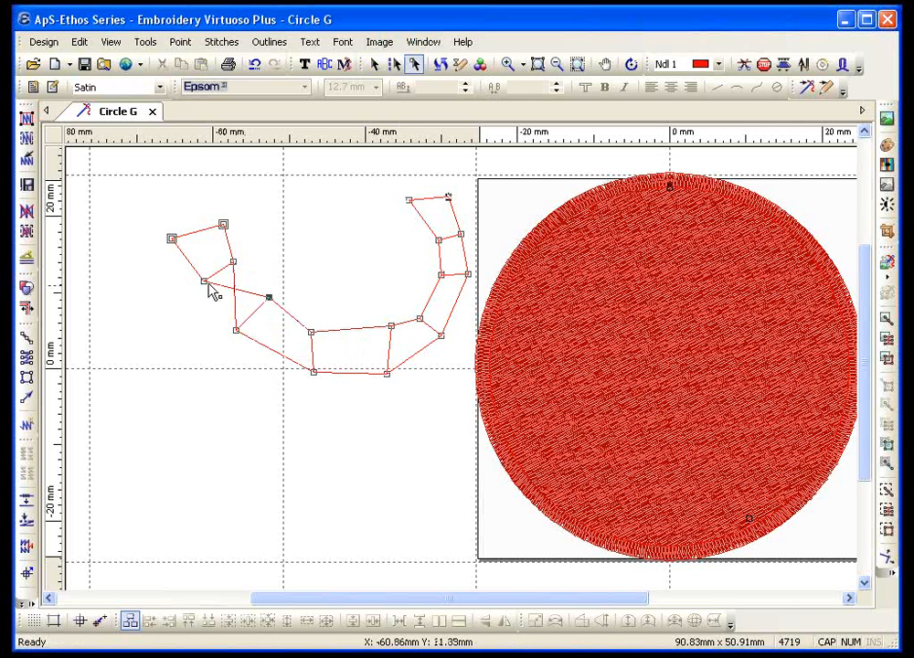
key("Escape")
left_click(29, 142)
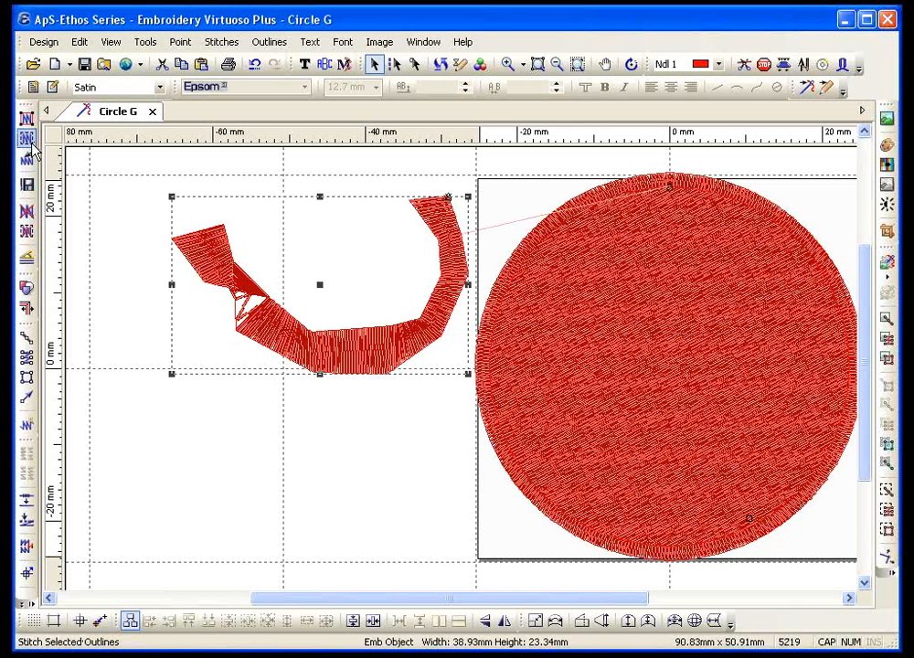
Remove all stitches and digitise a zigzag satin column about 36 by 7 mm from six point pairs below the U-shaped one
left_click(26, 209)
left_click(28, 359)
left_click(126, 445)
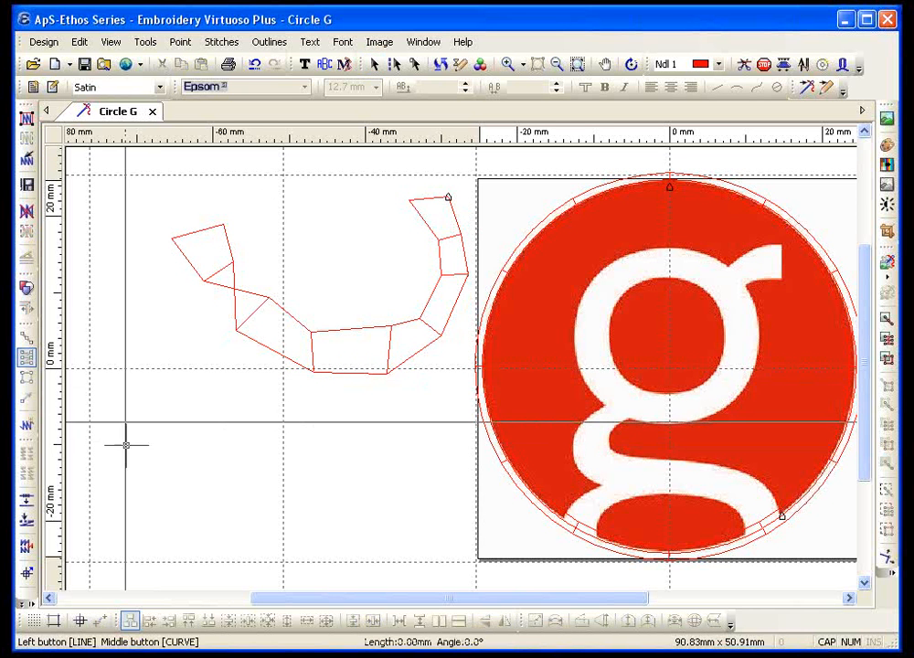
left_click(125, 405)
left_click(164, 433)
left_click(164, 400)
left_click(212, 419)
left_click(211, 451)
left_click(277, 429)
left_click(341, 440)
left_click(349, 408)
left_click(392, 435)
left_click(396, 409)
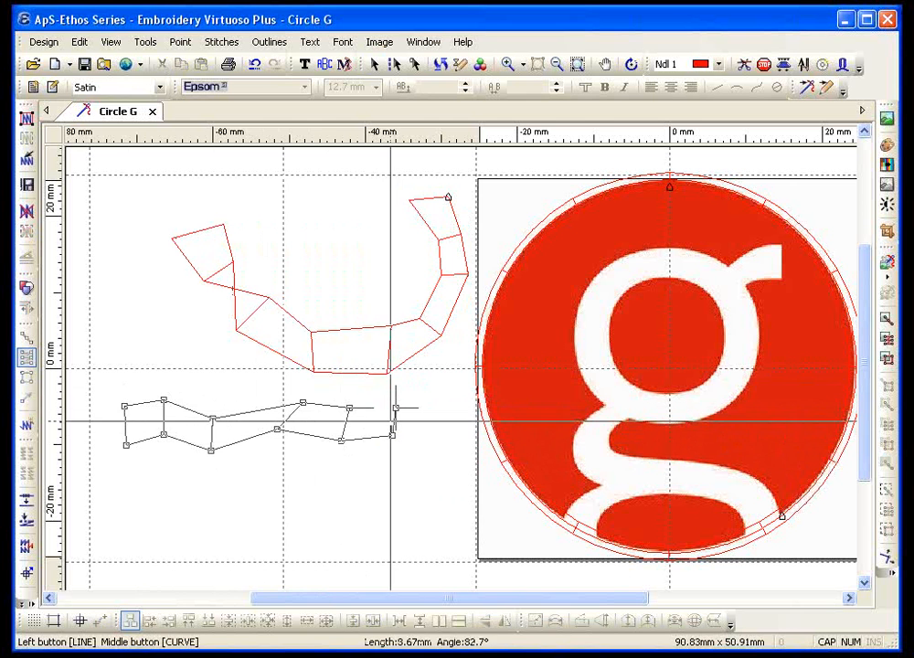
right_click(396, 409)
left_click(396, 410)
Generate stitches for the zigzag satin column only and view it enlarged
left_click(308, 437)
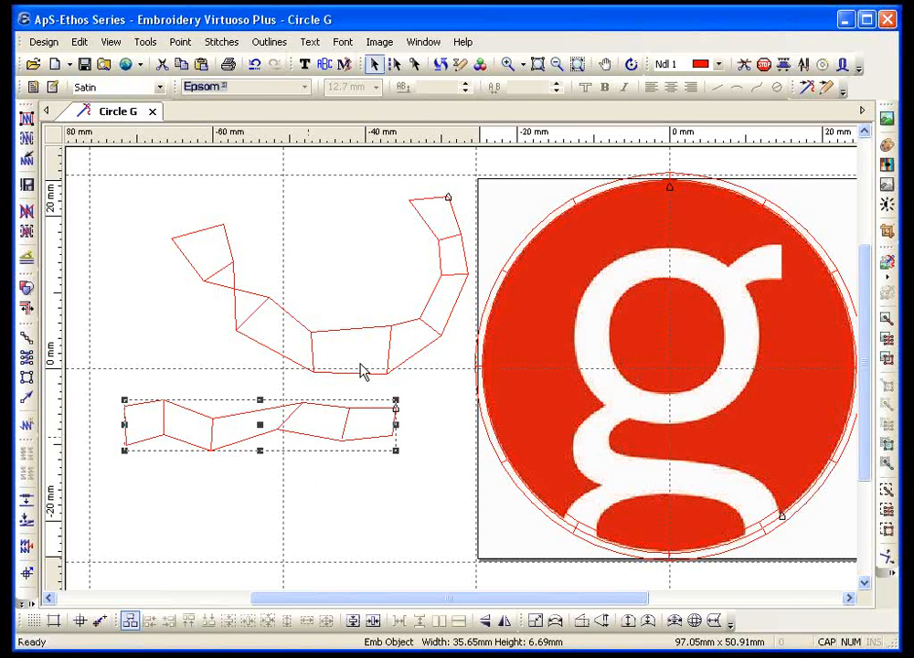
left_click(537, 64)
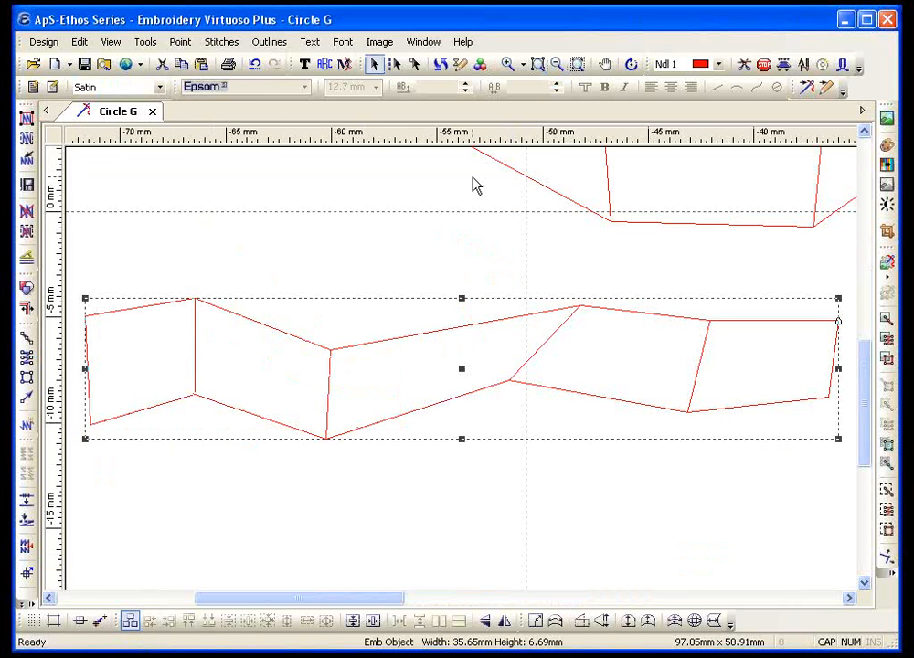
left_click(26, 139)
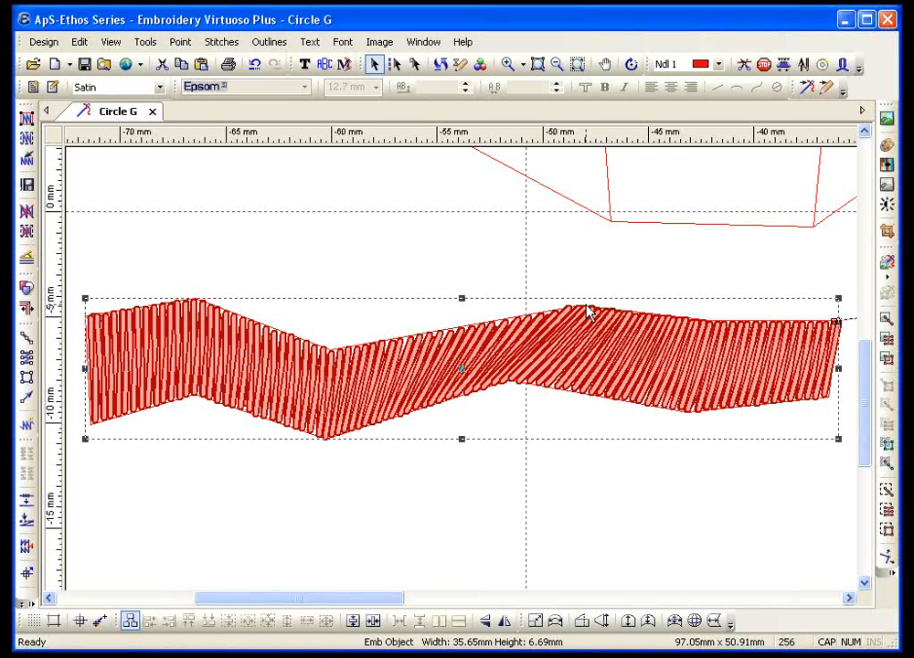
Digitise a straight satin column about 32 by 4 mm below the zigzag one, using five point pairs with alternating slanted stitch directions
scroll(588, 312, "down", 5)
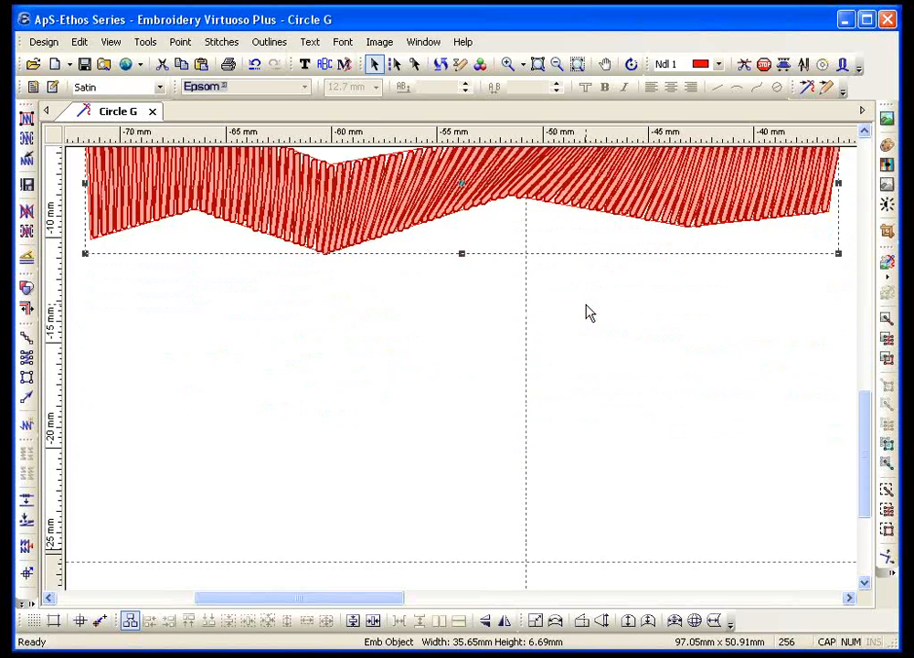
left_click(29, 360)
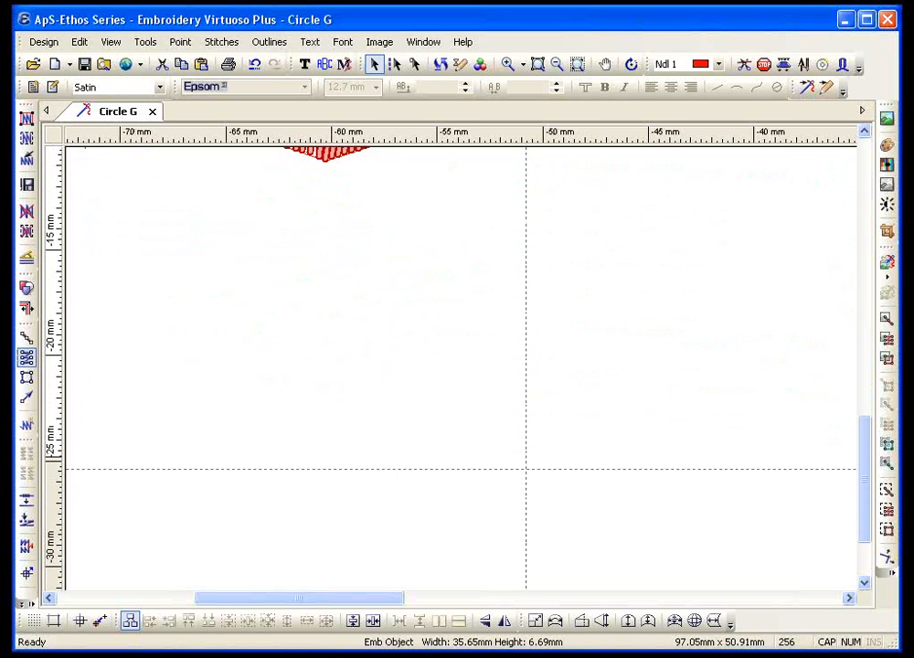
left_click(113, 416)
left_click(262, 414)
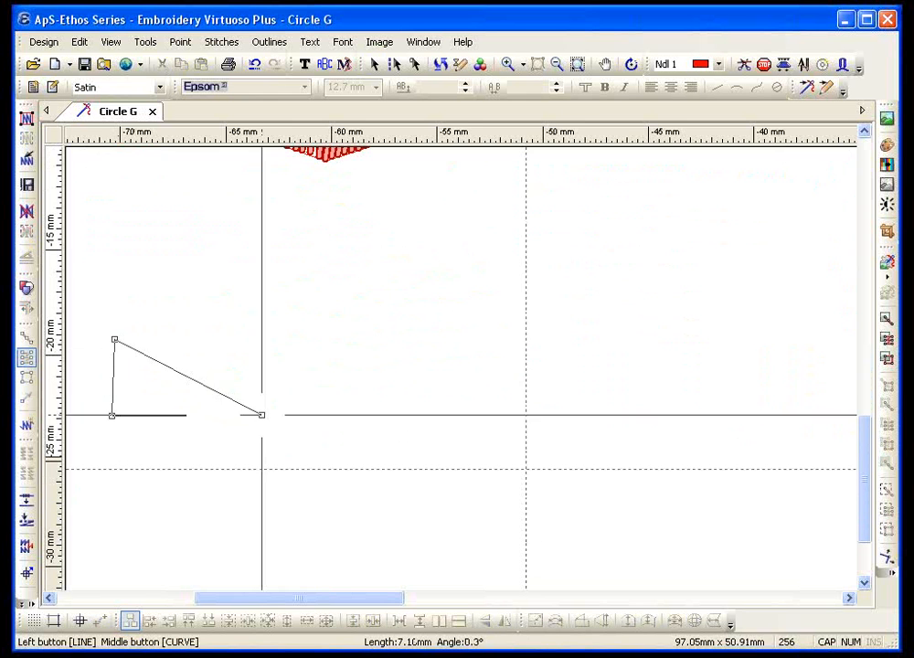
left_click(374, 345)
left_click(466, 407)
left_click(392, 344)
left_click(570, 412)
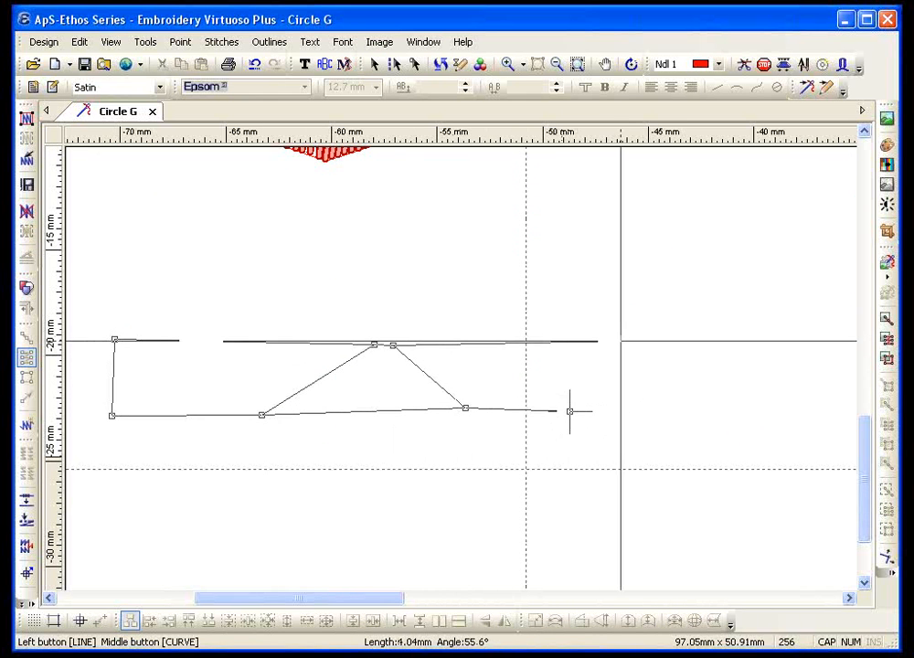
left_click(649, 342)
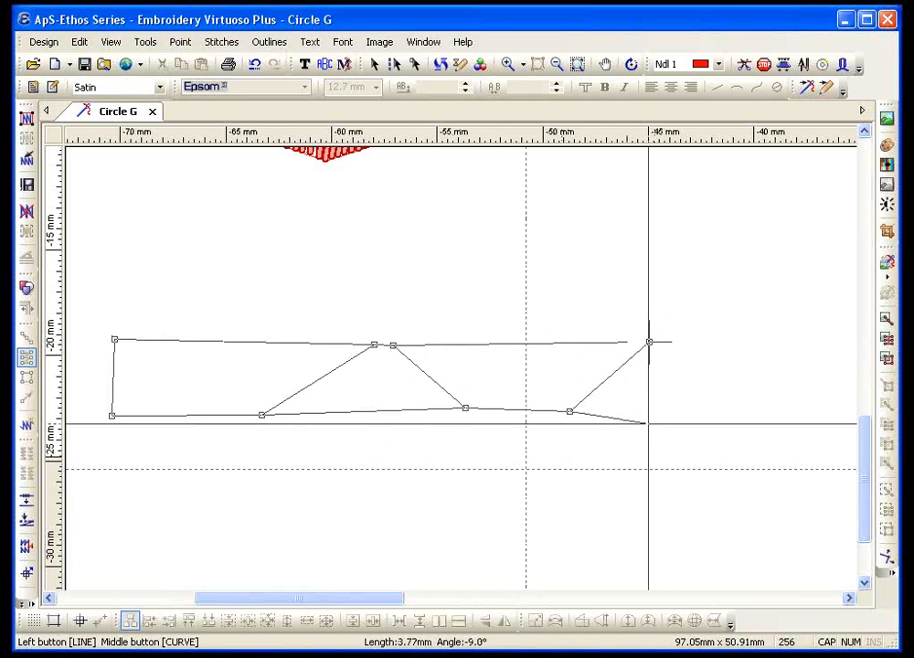
scroll(661, 421, "right", 3)
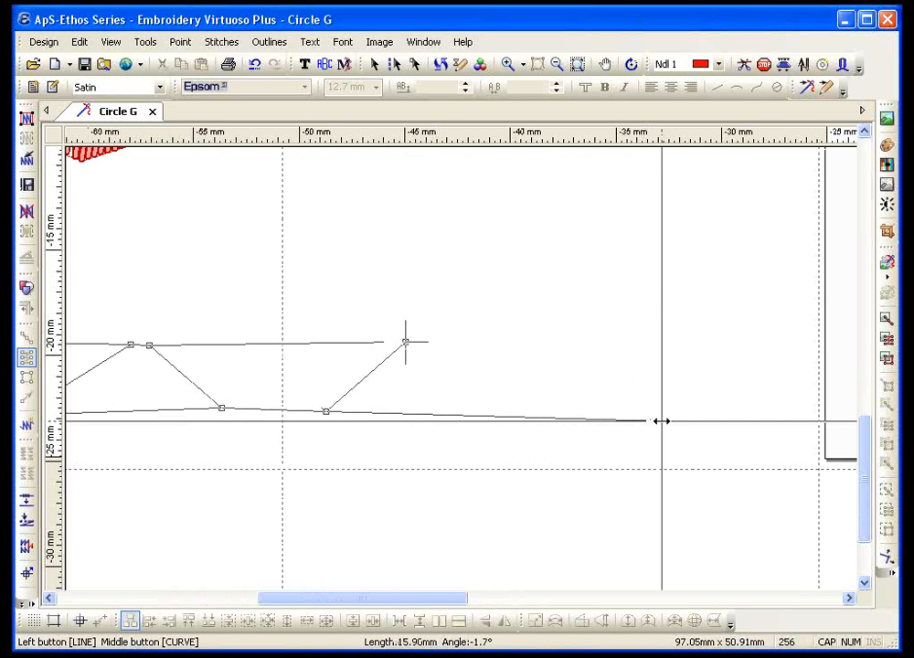
left_click(547, 408)
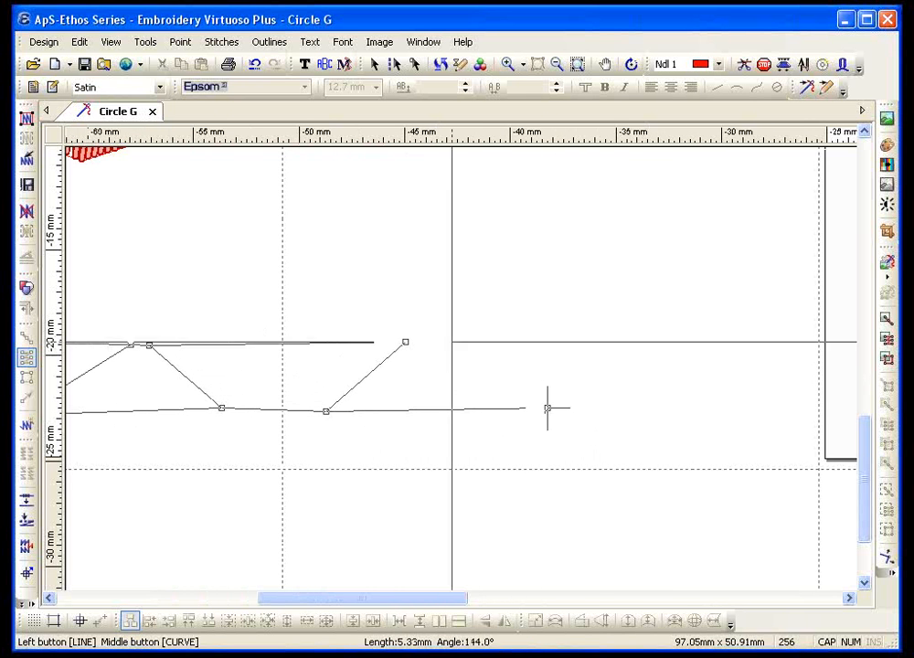
left_click(451, 342)
right_click(451, 342)
key("Escape")
Generate stitches for the straight column with slanted point pairs and inspect them along its length
left_click(363, 388)
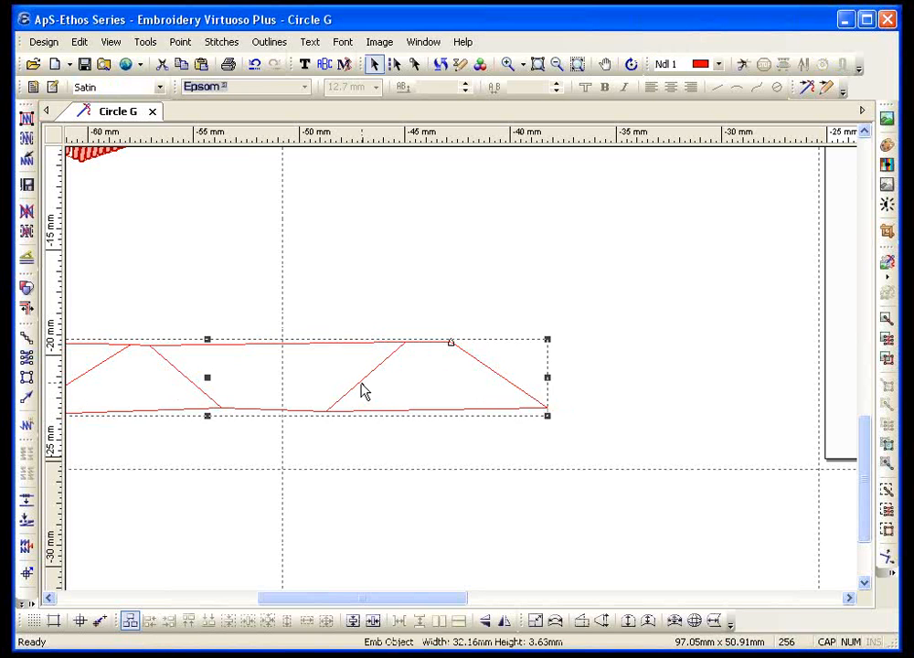
left_click(27, 140)
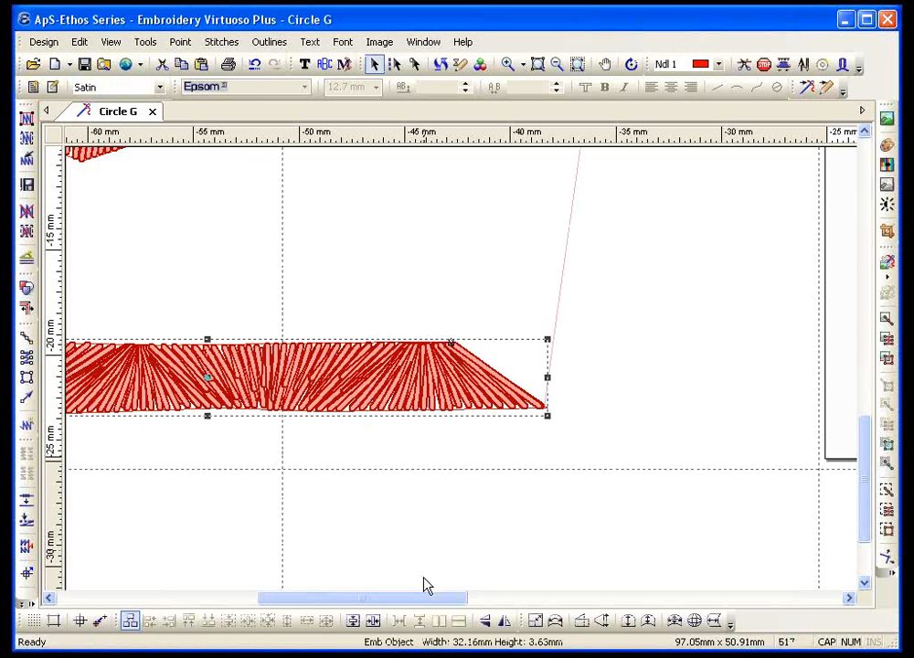
left_click_drag(424, 598, 384, 595)
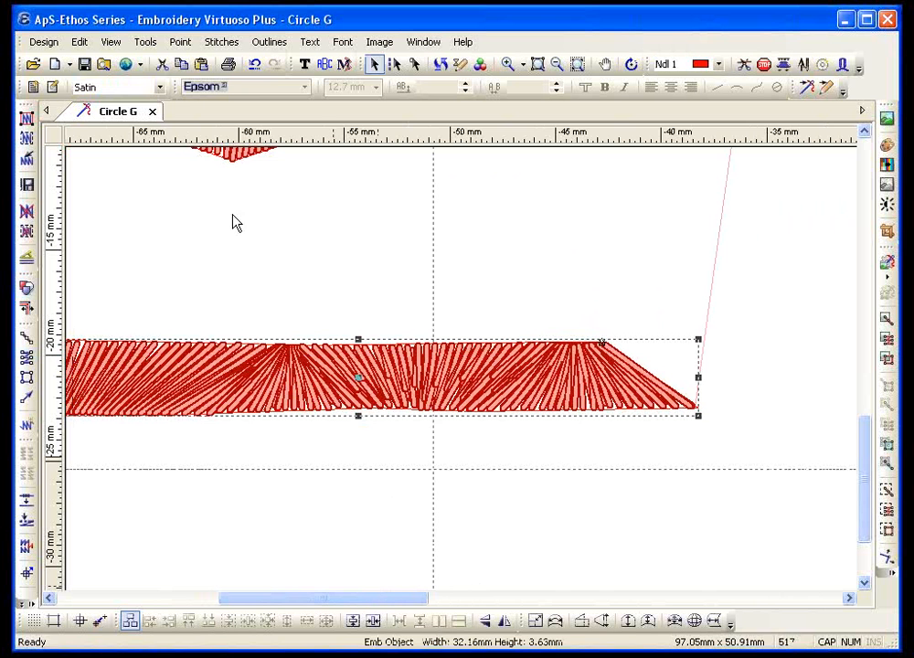
Reposition the upper points of the straight column to make its inner point pairs nearly parallel, and generate all stitches
left_click(414, 65)
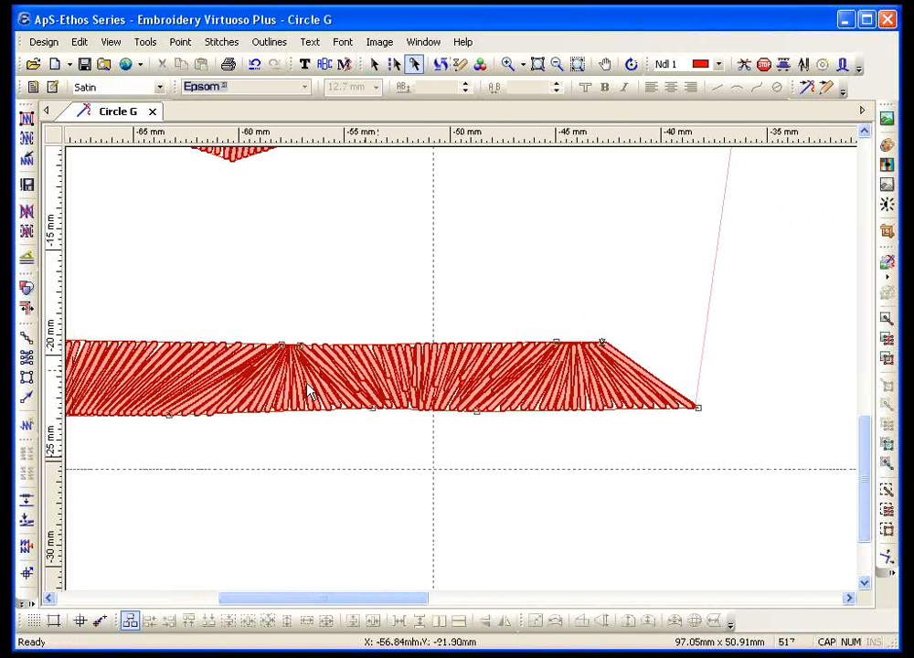
left_click_drag(282, 346, 378, 344)
left_click_drag(556, 344, 486, 345)
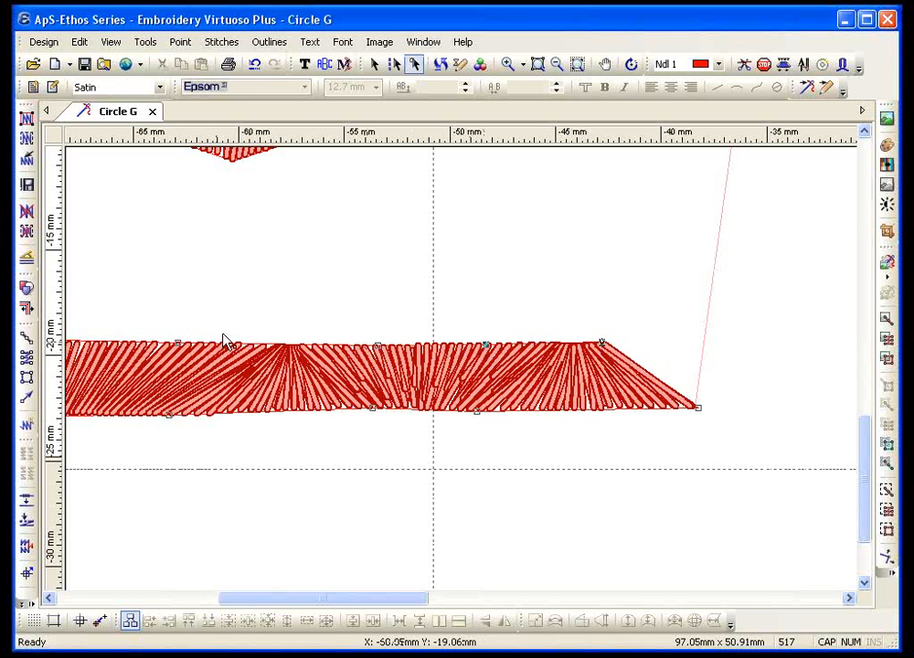
left_click(26, 118)
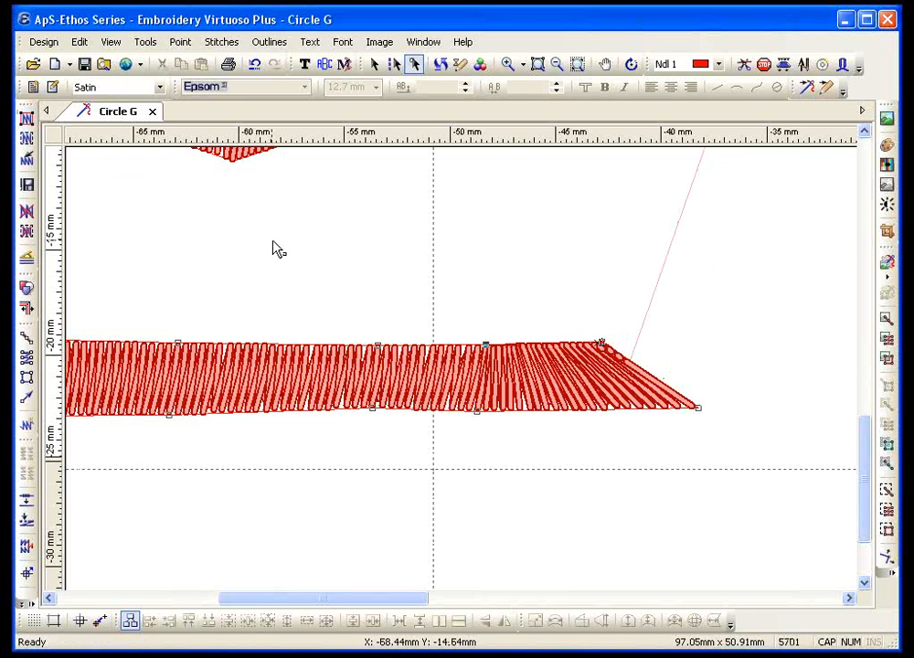
Remove all stitches, shift the straight column's middle point pair slightly towards its left end, and generate all stitches again
left_click(27, 212)
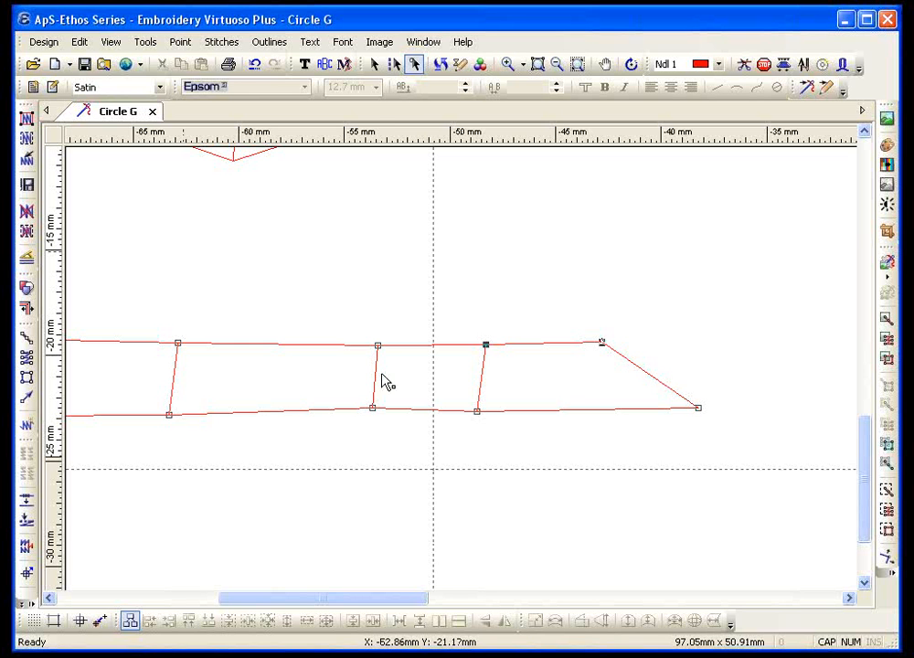
left_click_drag(378, 346, 362, 345)
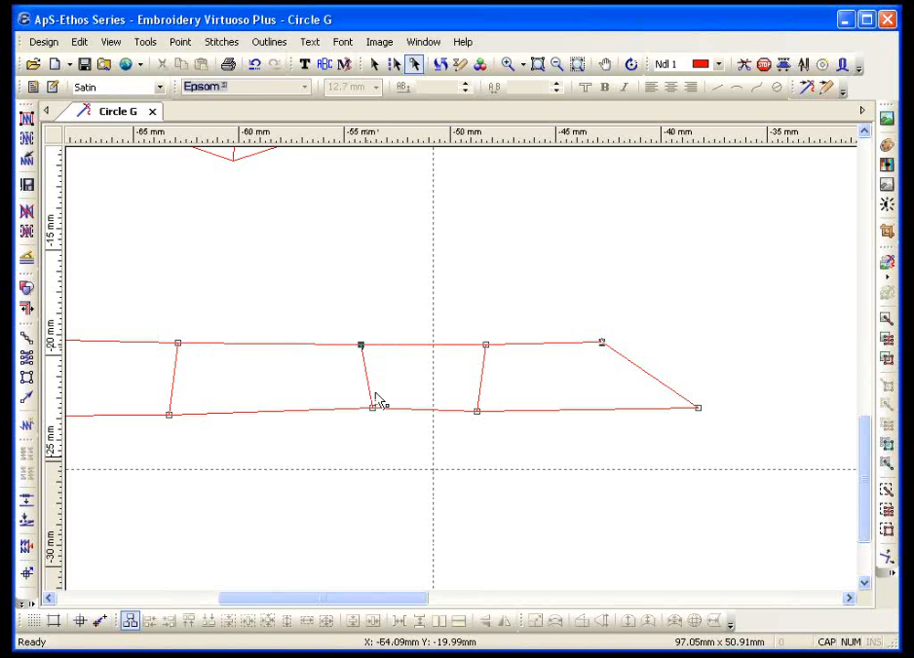
left_click_drag(373, 410, 357, 407)
key("Escape")
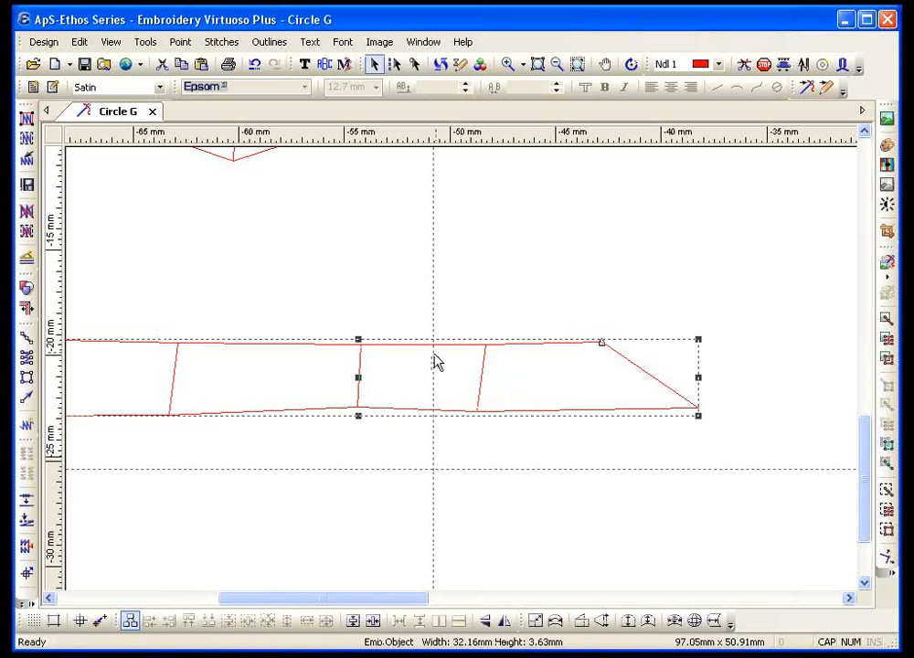
left_click(27, 118)
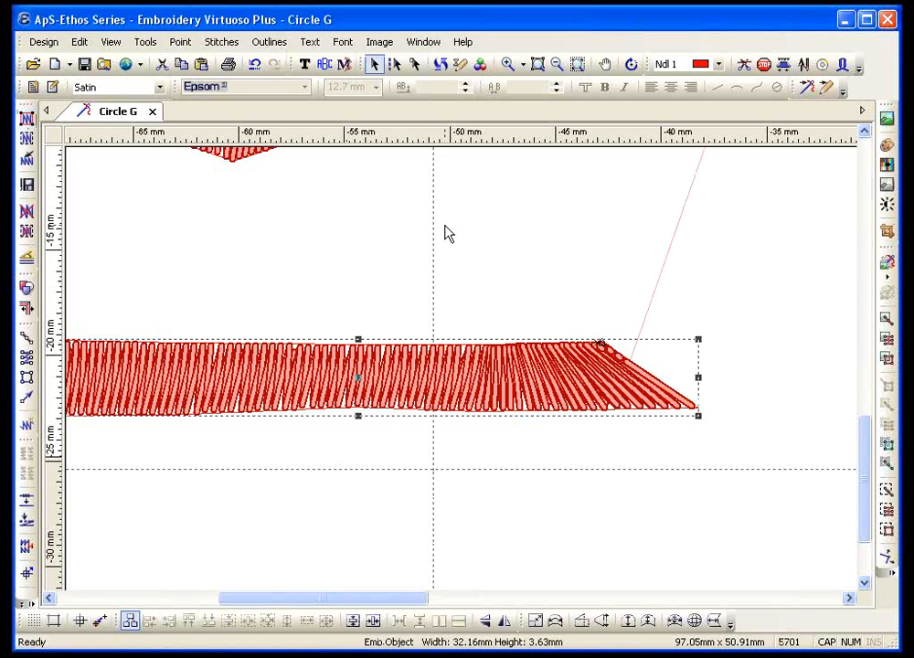
Delete the U-shaped, zigzag and straight sample satin columns beside the circle
left_click(578, 64)
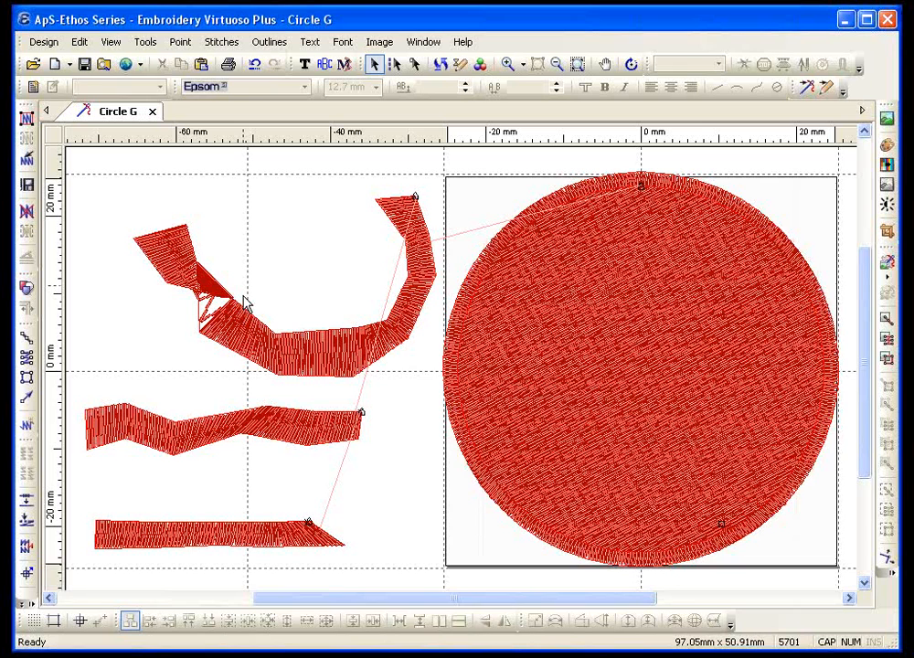
left_click(244, 302)
key("Delete")
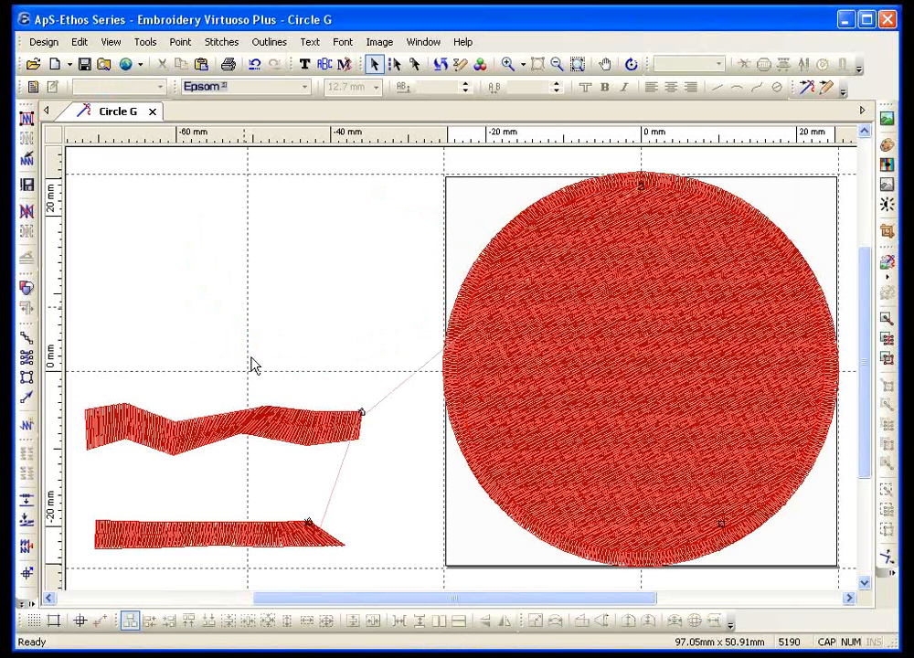
left_click(261, 417)
key("Delete")
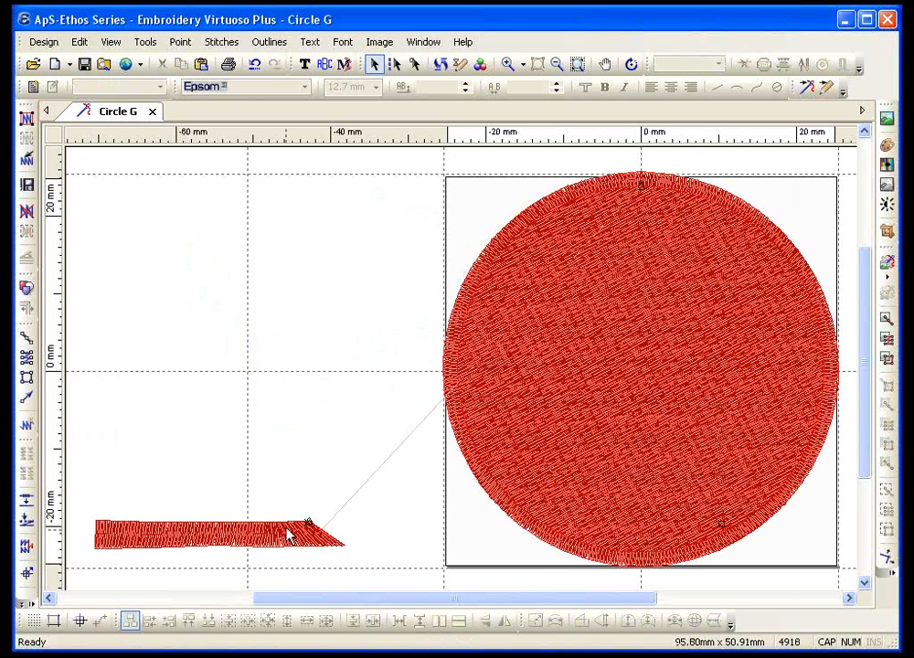
left_click(289, 535)
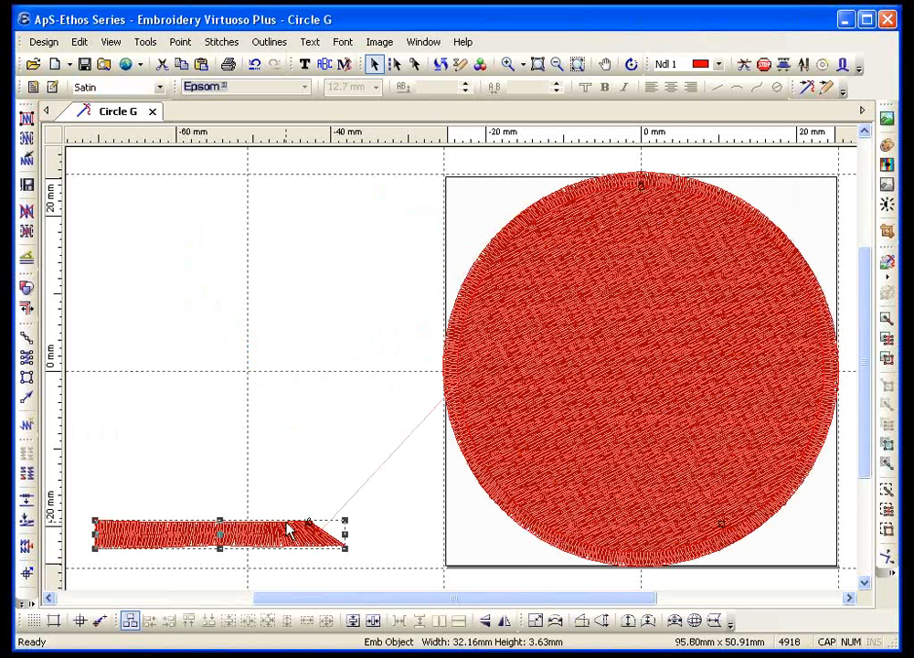
key("Delete")
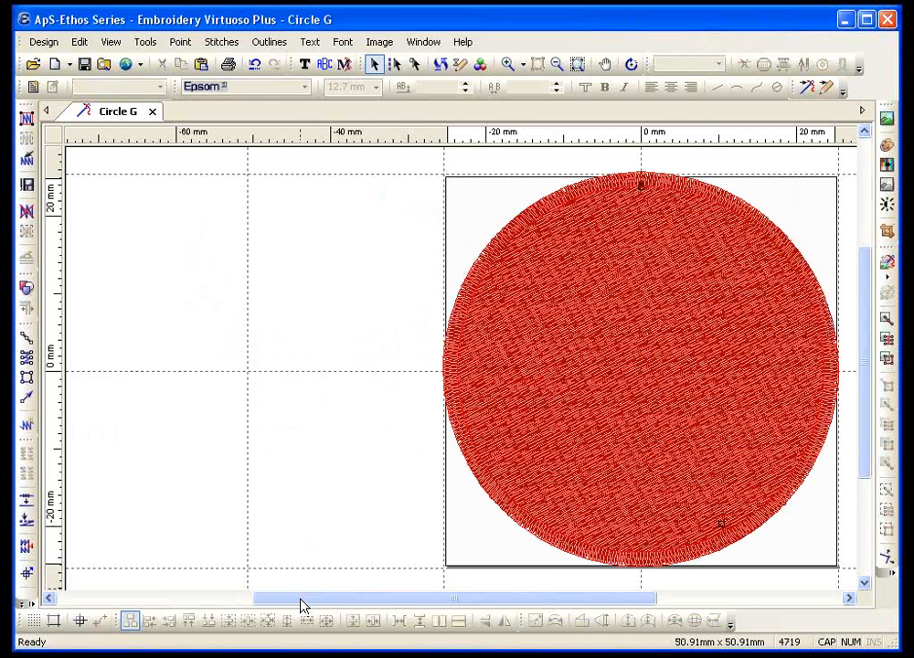
Remove all generated stitches from the circle to expose the letter g artwork, with its upper-right part enlarged
left_click_drag(300, 598, 430, 600)
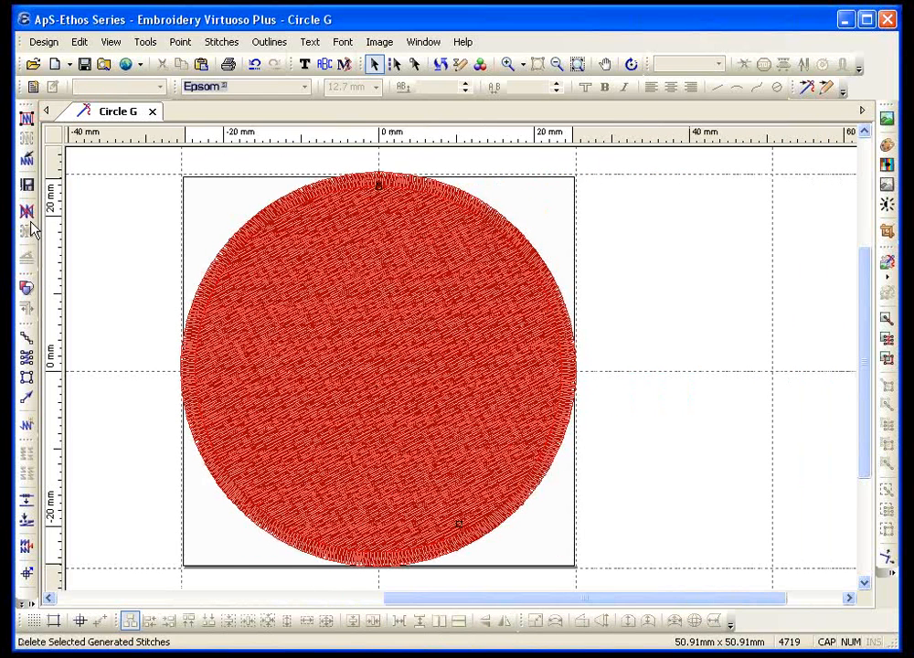
left_click(22, 164)
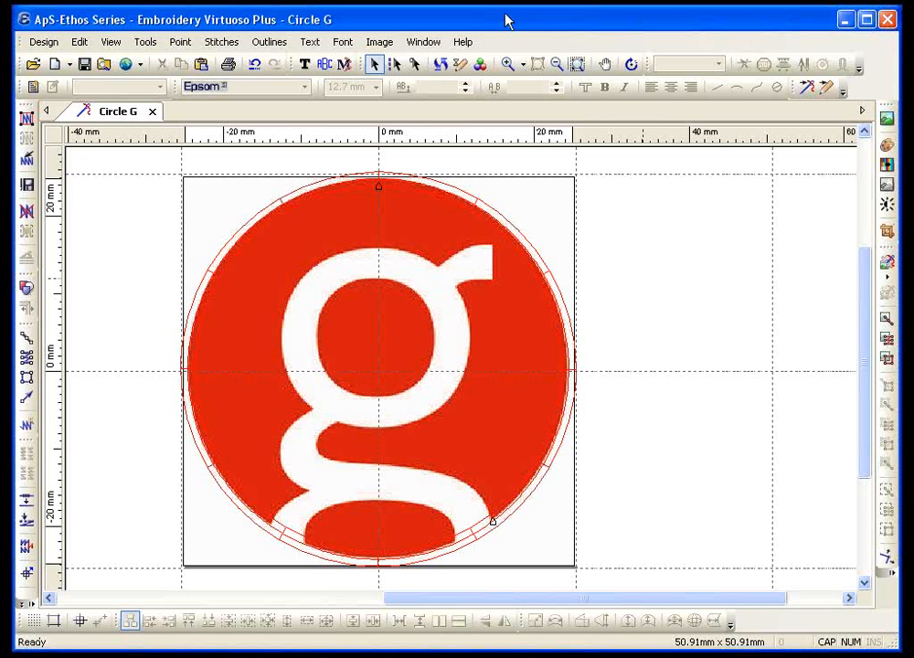
left_click(508, 63)
left_click_drag(380, 204, 548, 371)
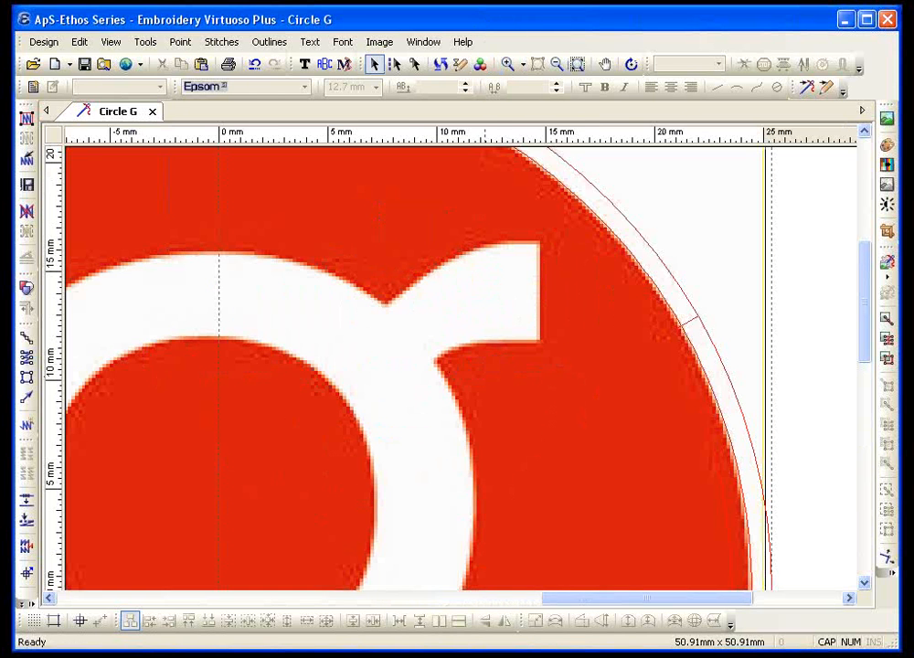
Digitise a curved satin column in Ndl 2 green around the upper-right bowl of the g, using four point pairs
left_click(26, 359)
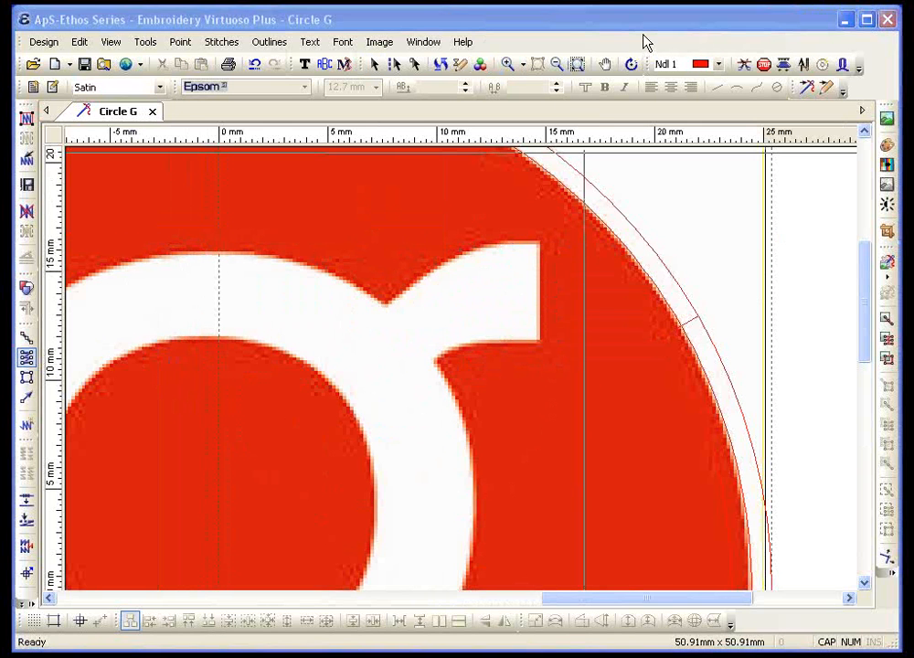
left_click(680, 64)
left_click(681, 94)
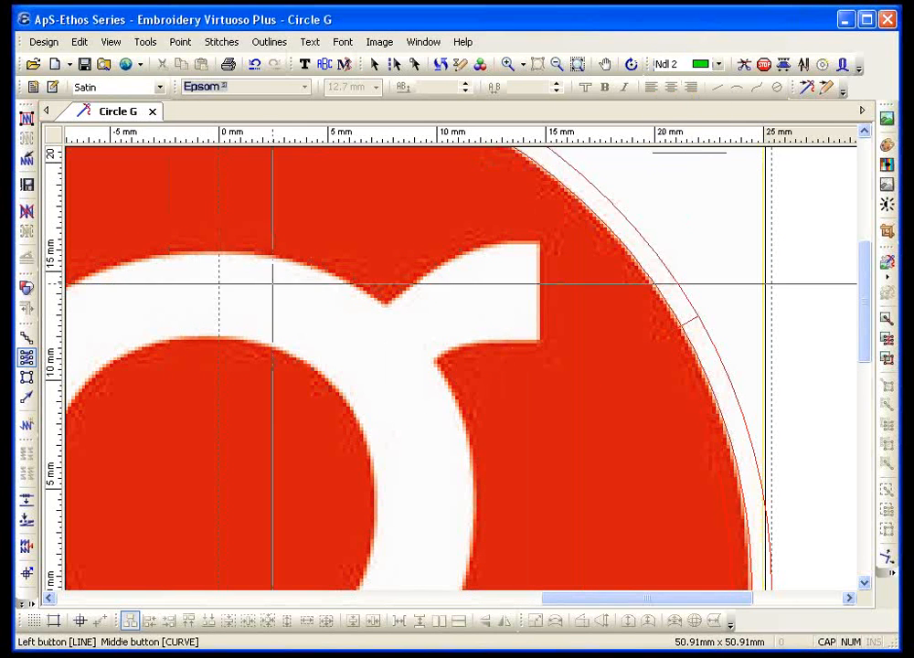
left_click(213, 251)
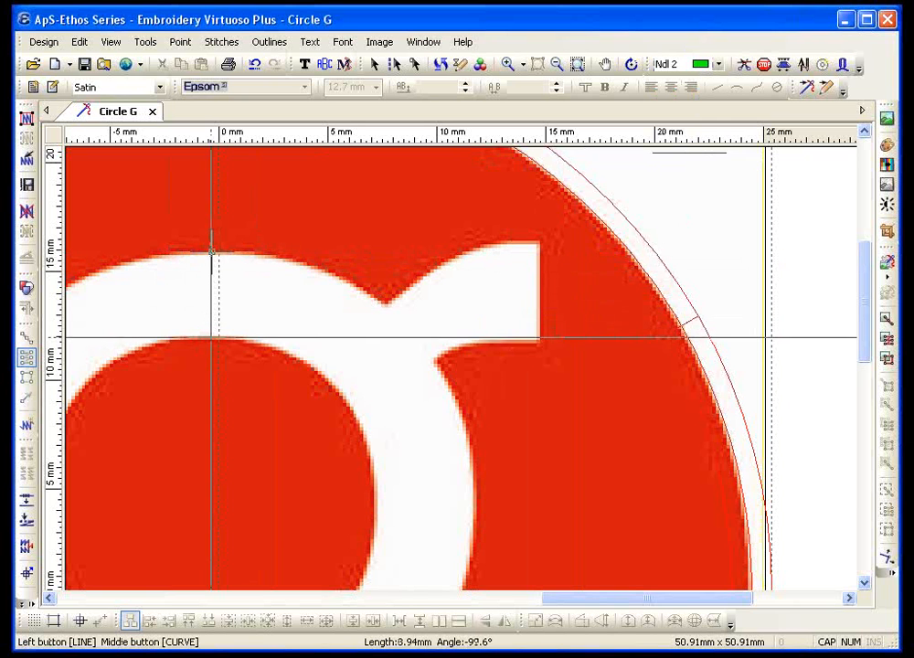
left_click(338, 280)
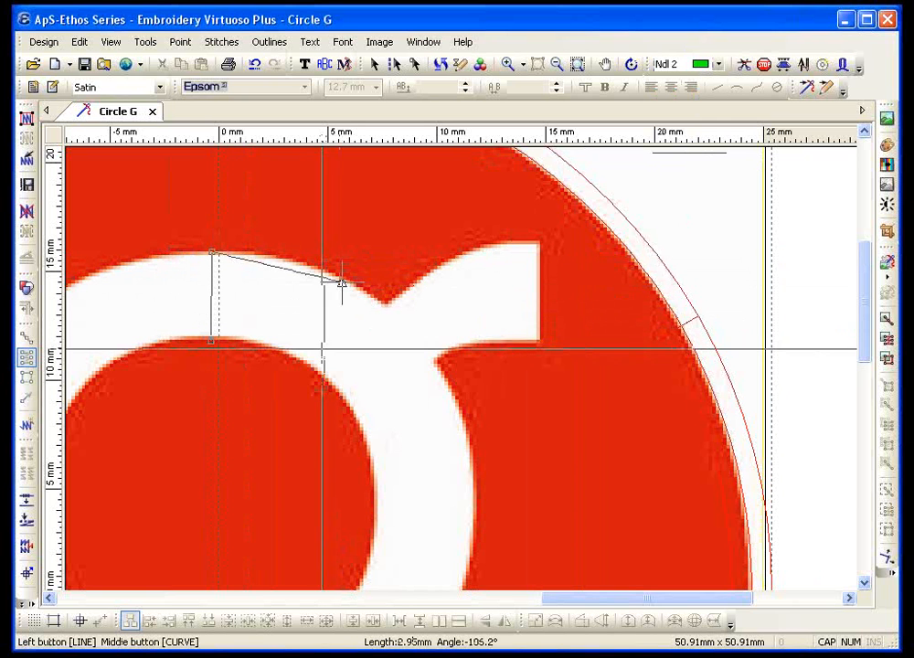
middle_click(312, 365)
middle_click(454, 394)
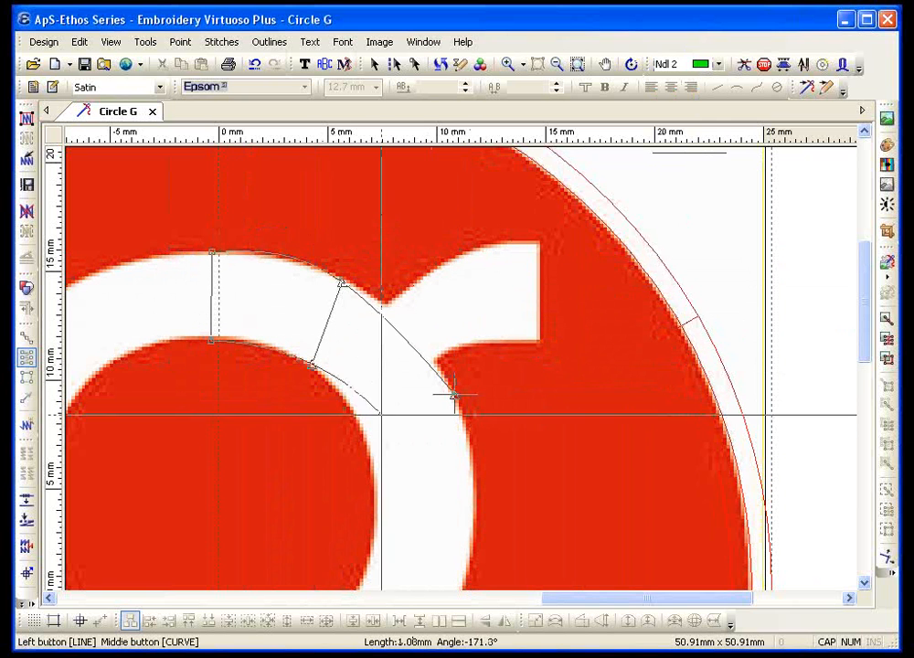
middle_click(363, 424)
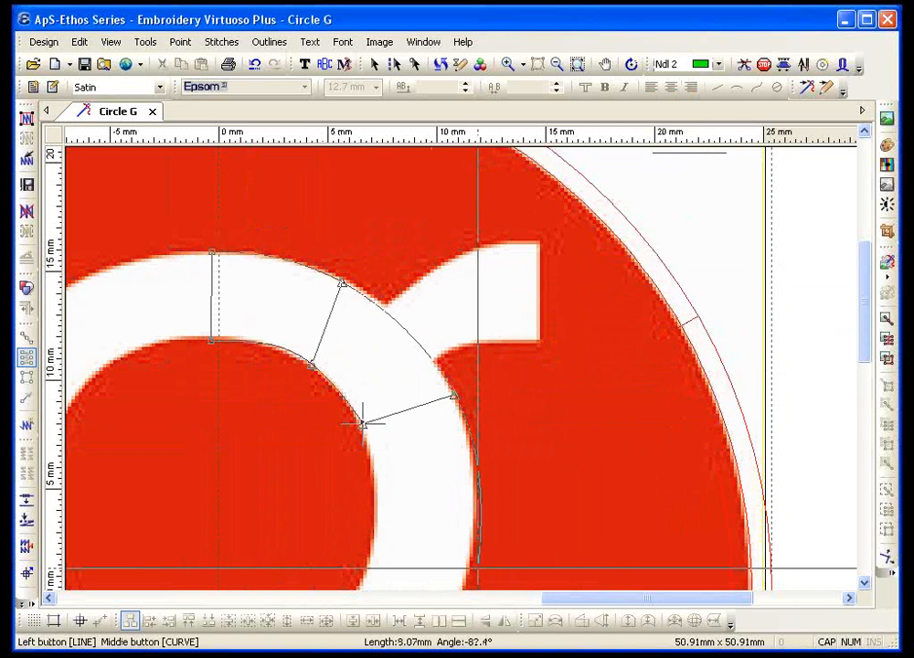
left_click(467, 564)
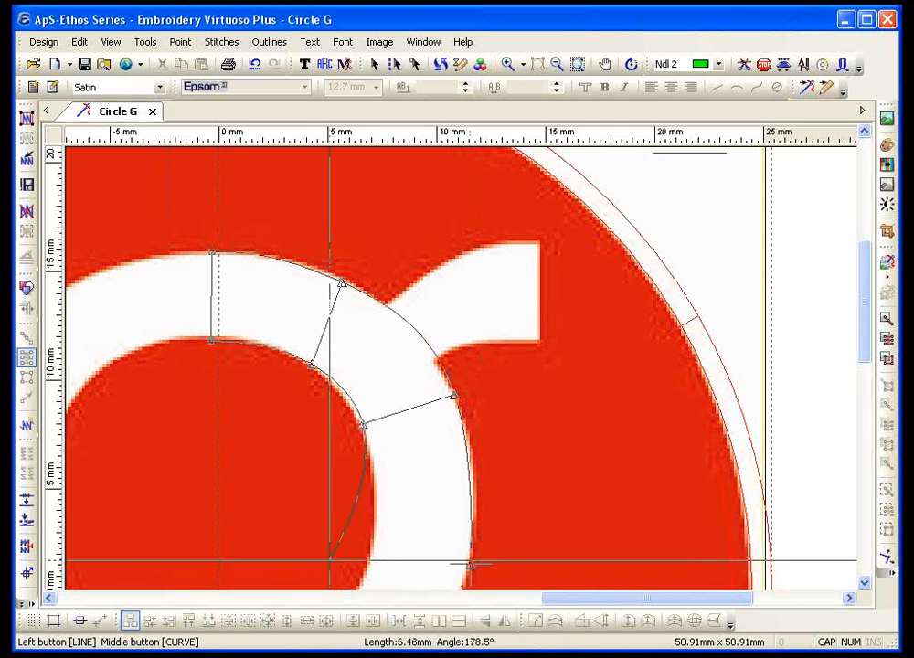
left_click(370, 552)
key("Return")
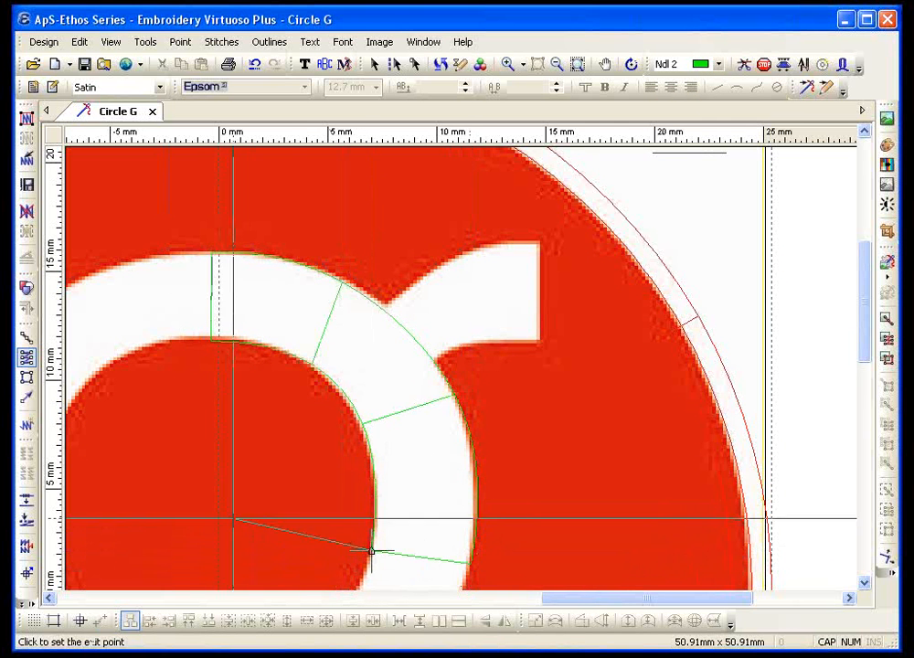
Digitise the ear of the g as a satin column about 7.4 by 6 mm from three point pairs, and generate all stitches
left_click(378, 311)
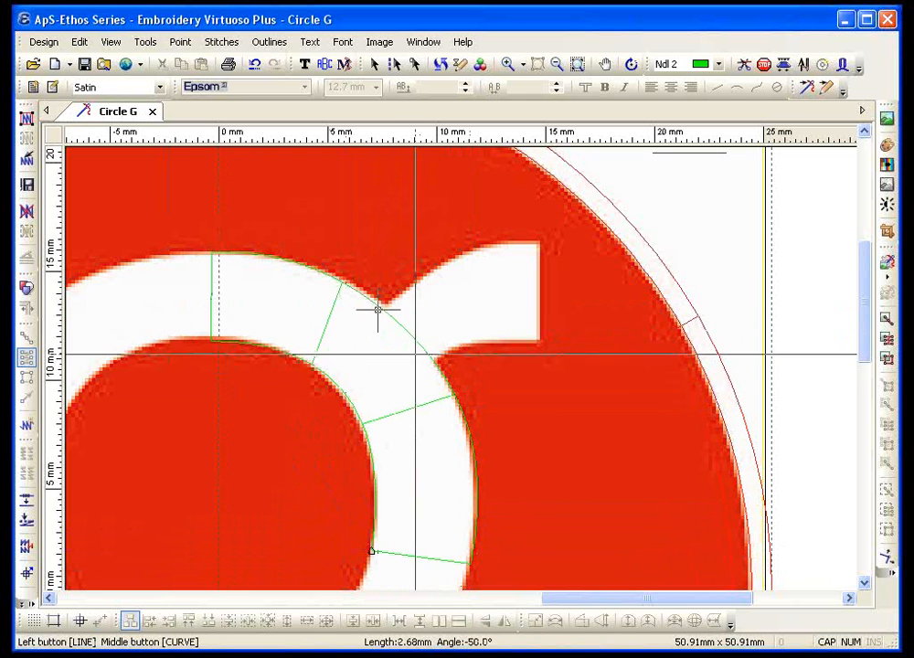
left_click(427, 375)
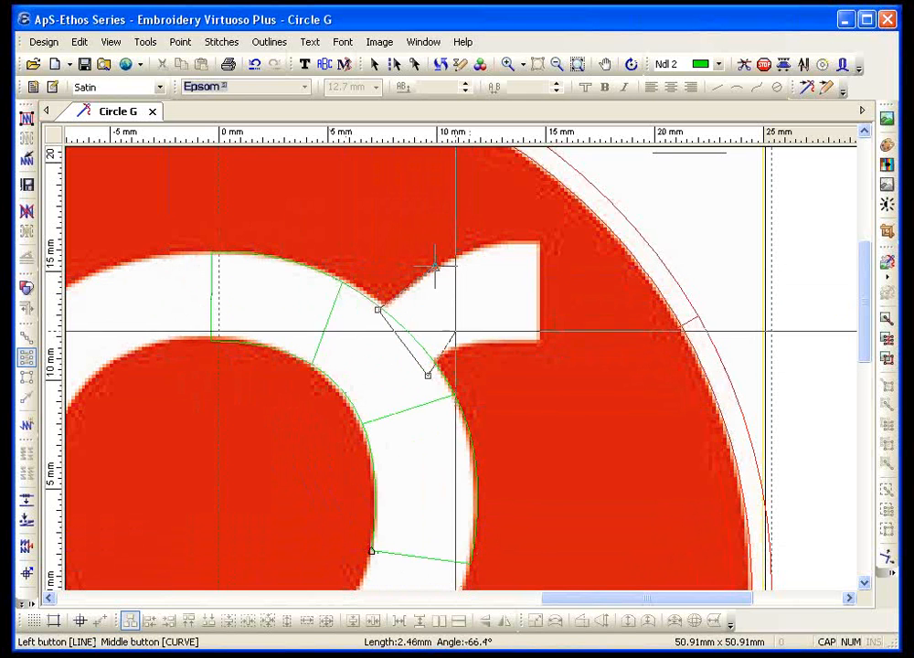
left_click(435, 266)
left_click(539, 245)
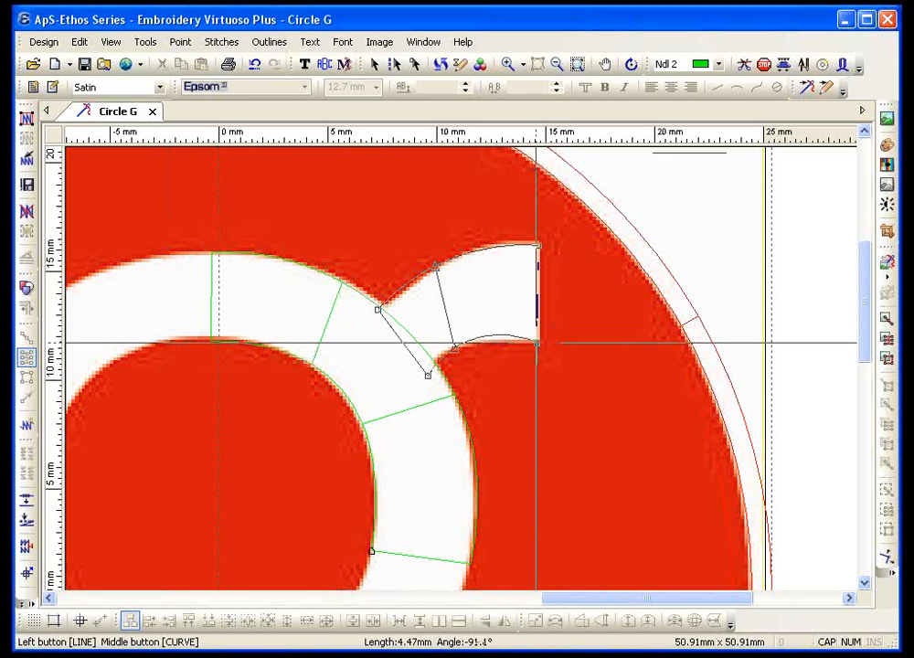
left_click(536, 344)
right_click(537, 343)
left_click(27, 120)
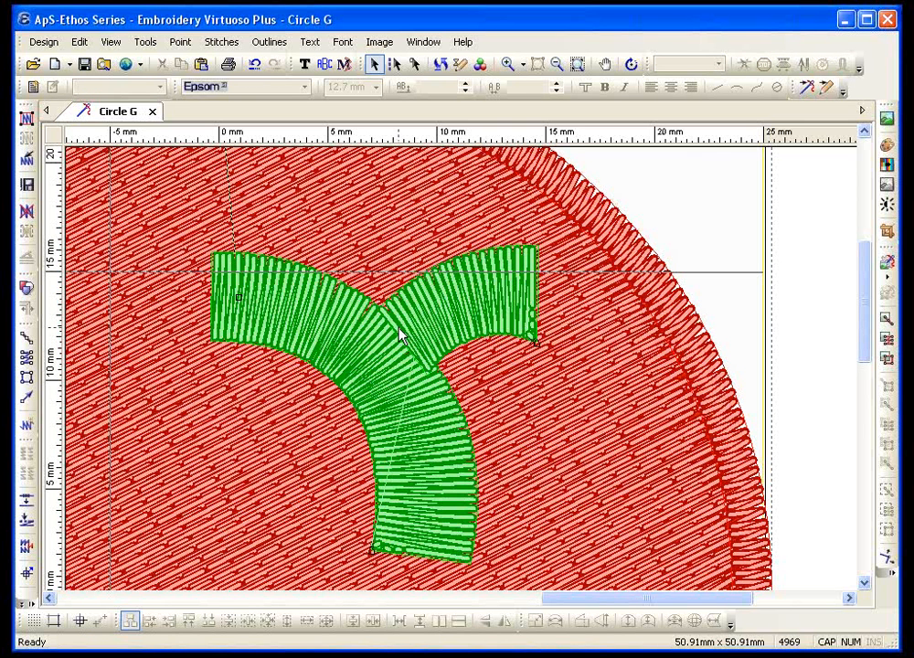
Using Snap Shot, move the ear column ahead of the bowl column in the sewing order and generate all stitches again
left_click(111, 42)
left_click(146, 379)
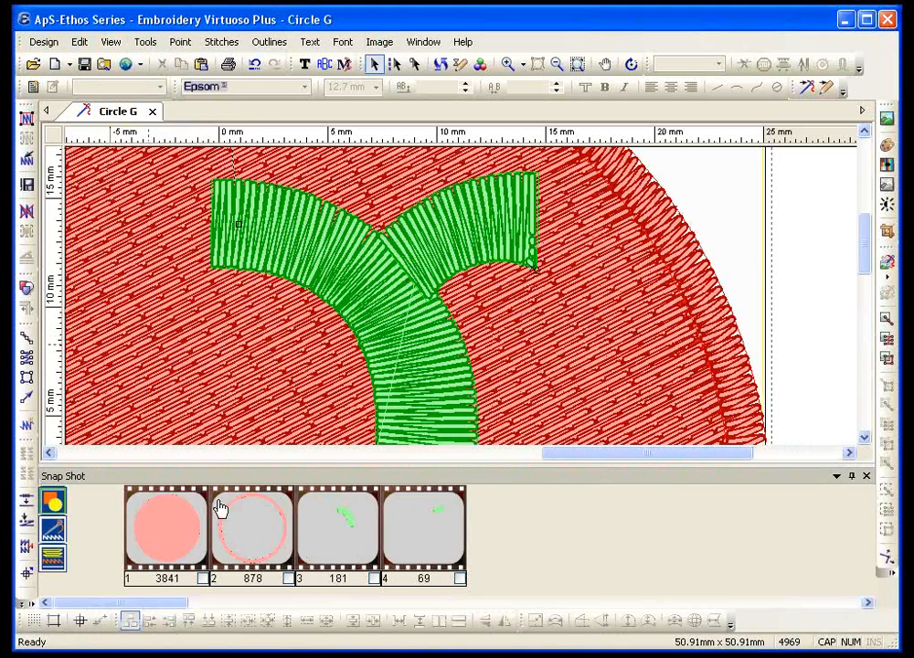
left_click(433, 526)
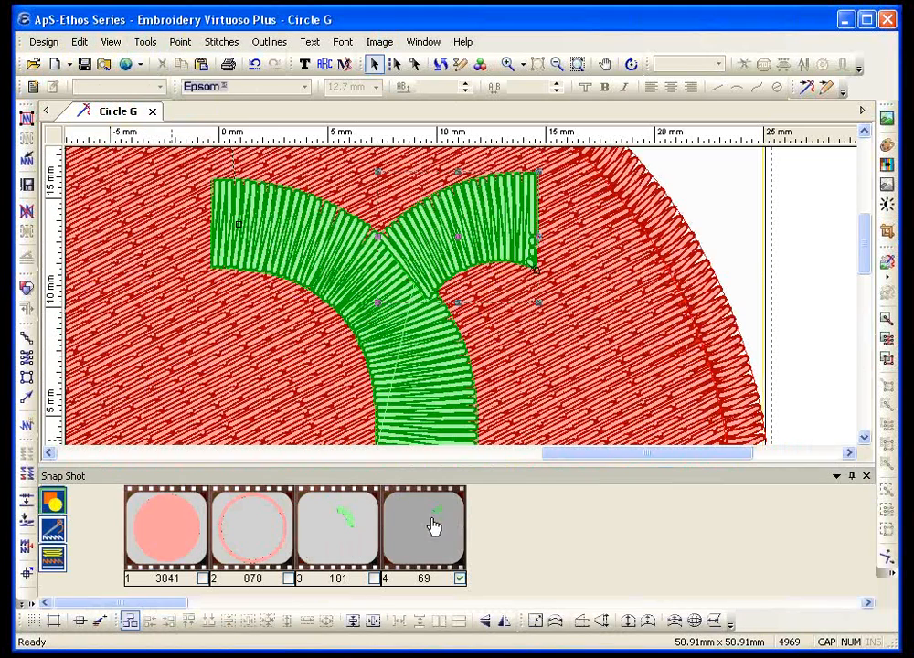
left_click(327, 523)
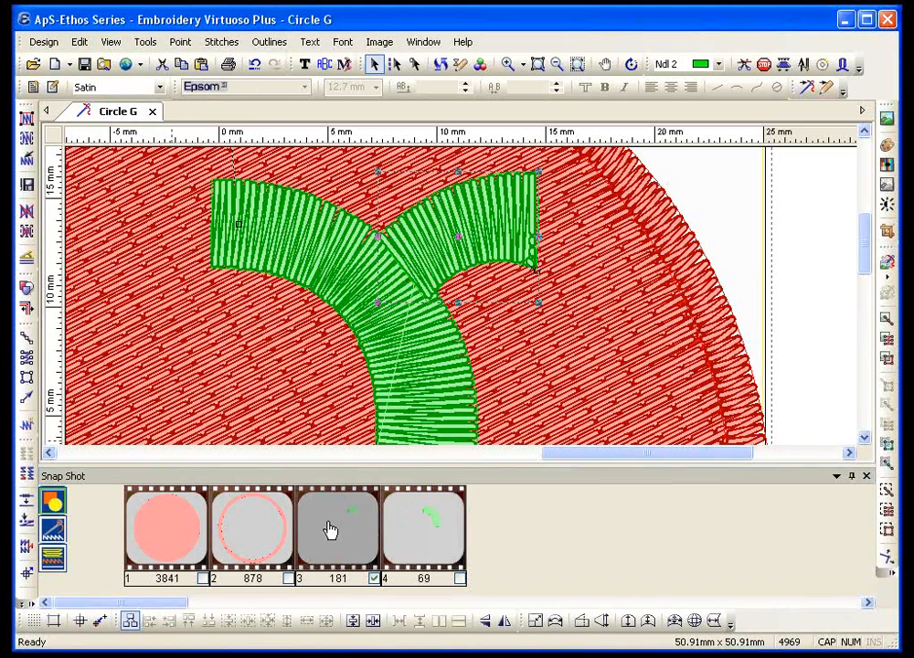
left_click(27, 118)
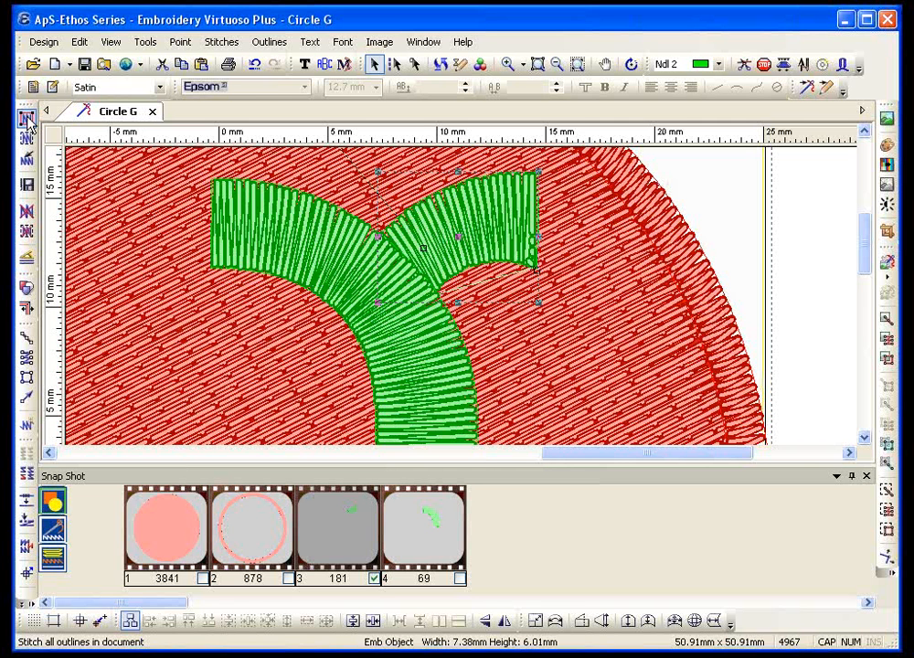
Remove only the generated stitches of the circle's Step fill, keeping the border and the two green satin columns stitched
left_click(556, 64)
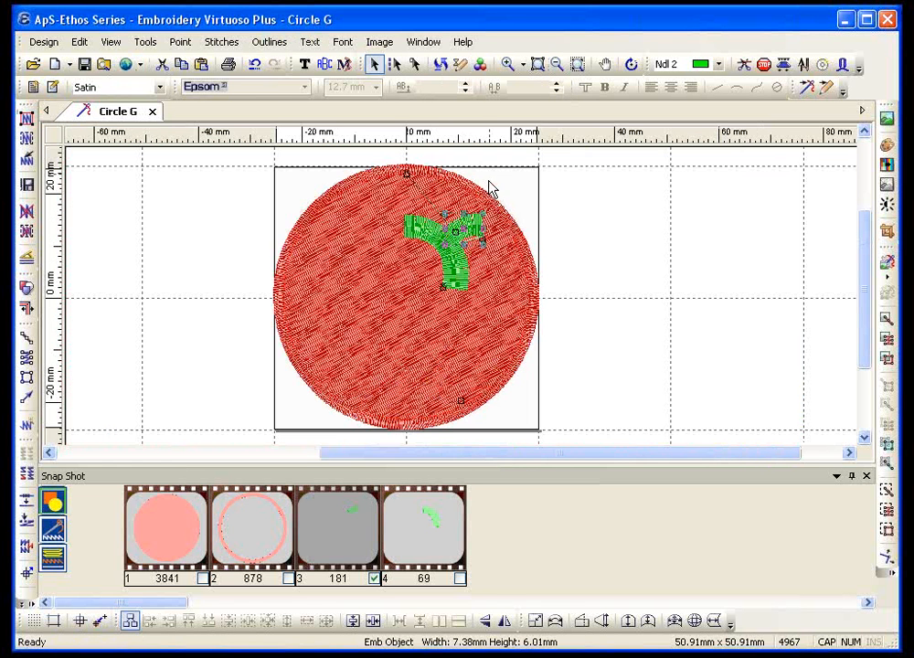
left_click(508, 64)
left_click_drag(426, 254, 540, 306)
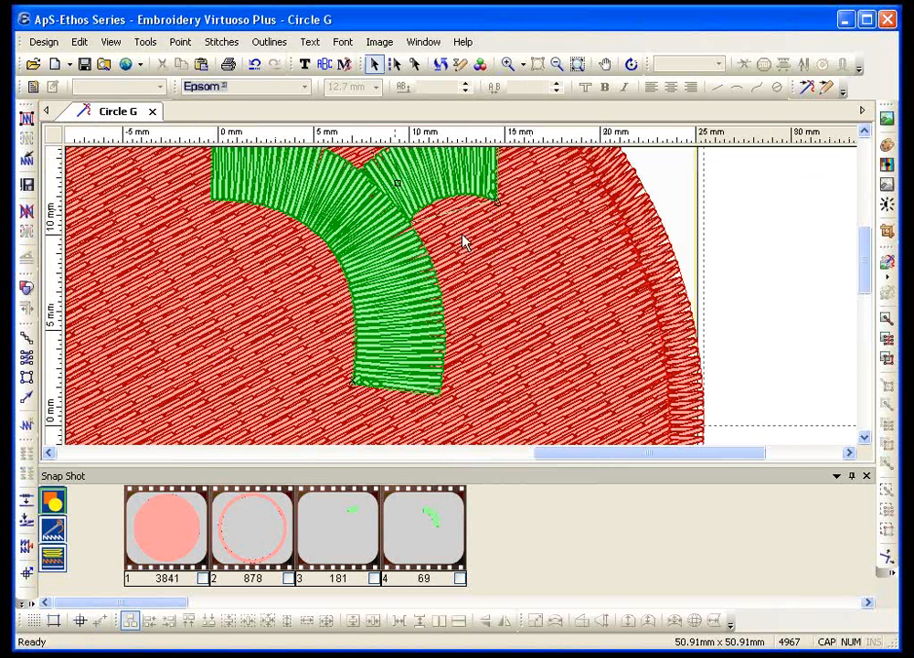
left_click(143, 535)
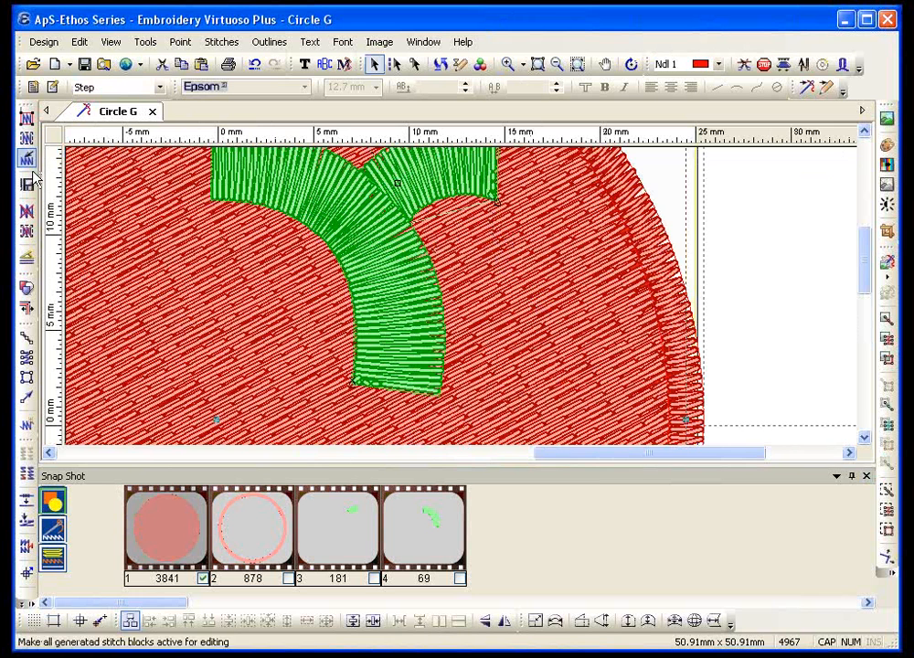
left_click(26, 235)
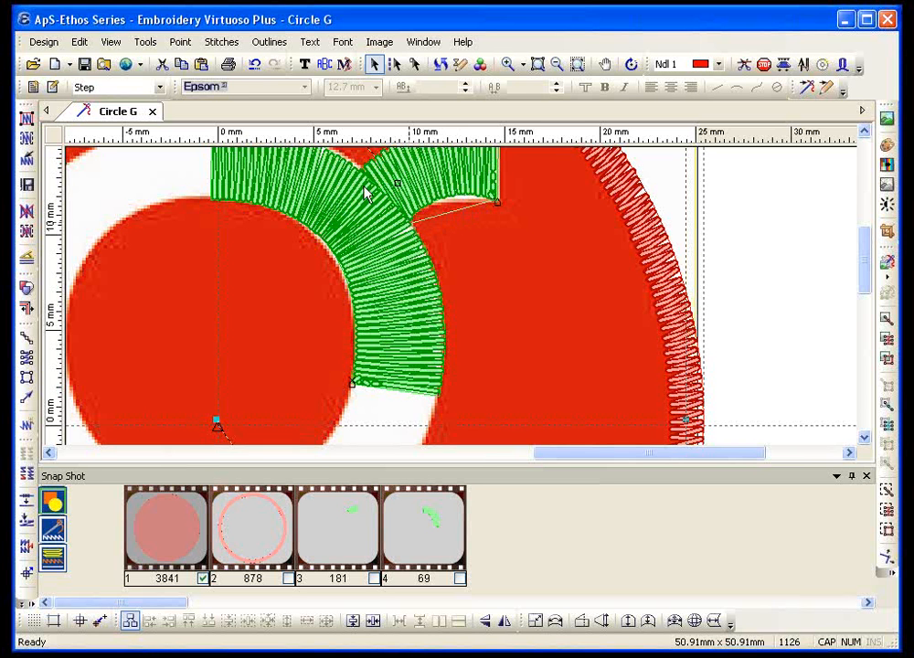
Set the ear column's exit point inside its junction with the g's bowl, and generate all stitches
left_click(888, 28)
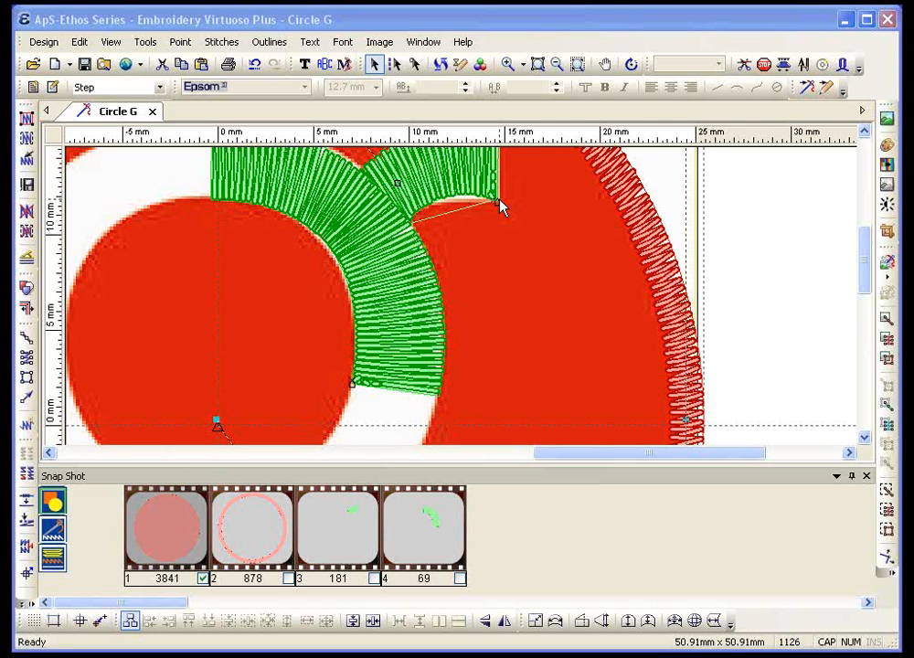
left_click(269, 41)
left_click(308, 311)
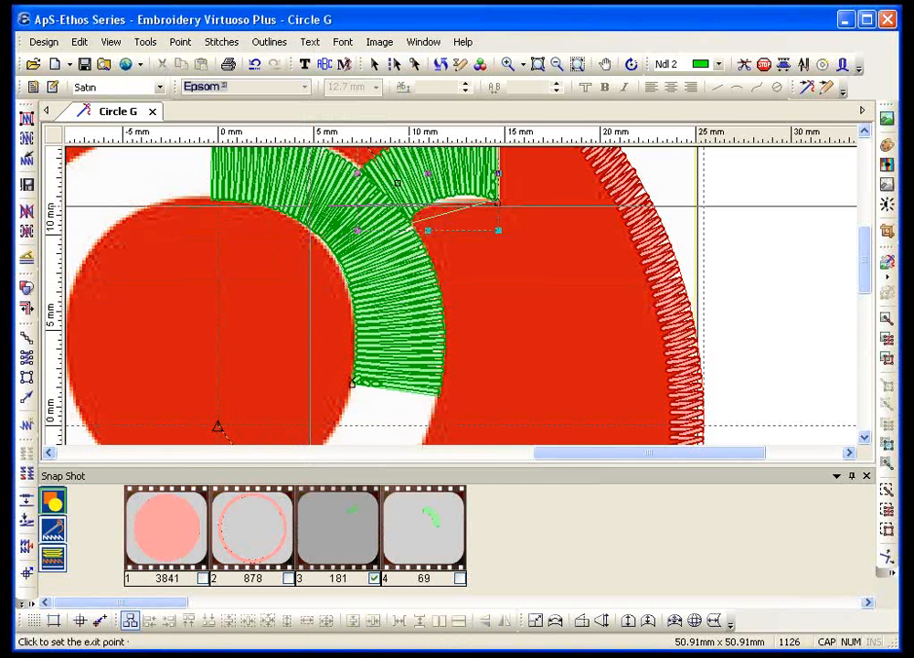
left_click(378, 200)
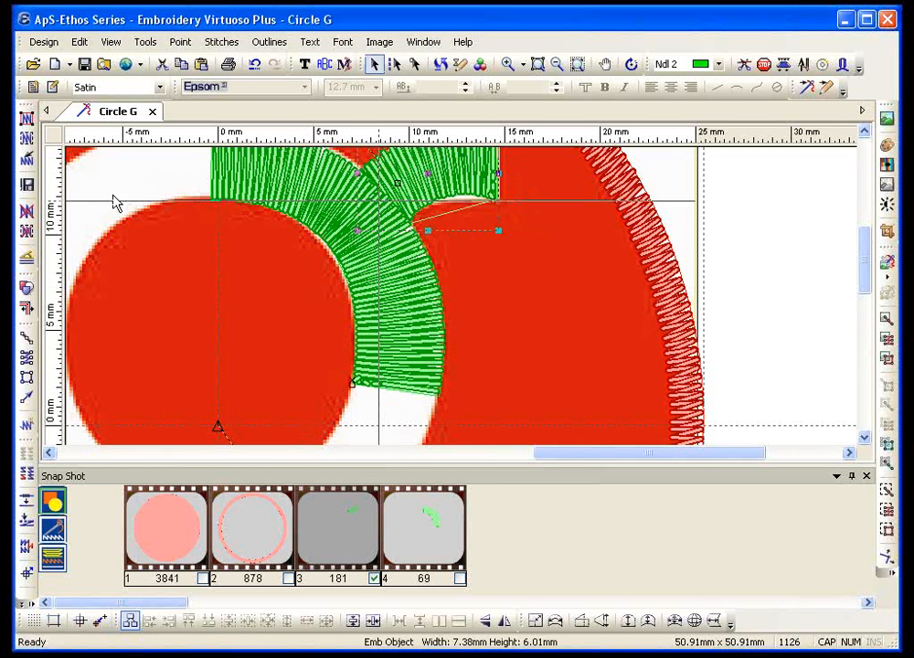
left_click(27, 118)
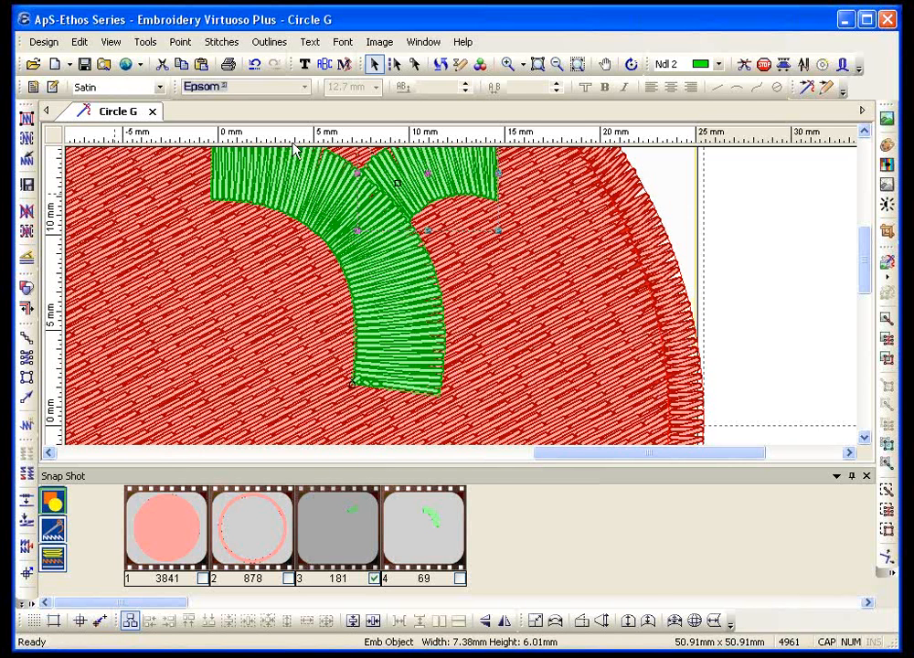
Remove all generated stitches from the design, leaving the outlines over the lower half of the g artwork
left_click(557, 64)
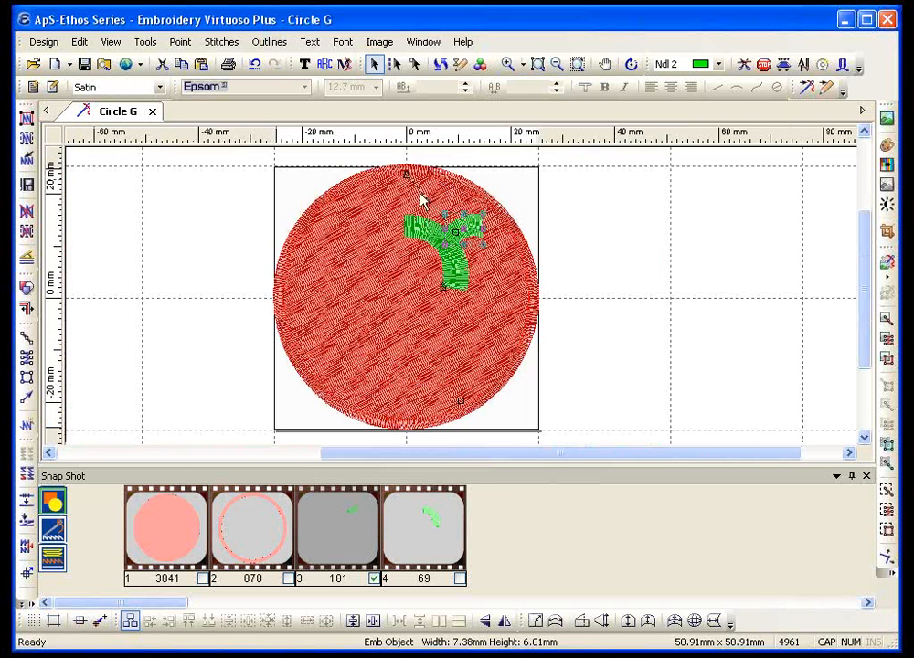
left_click(507, 64)
left_click_drag(290, 280, 535, 437)
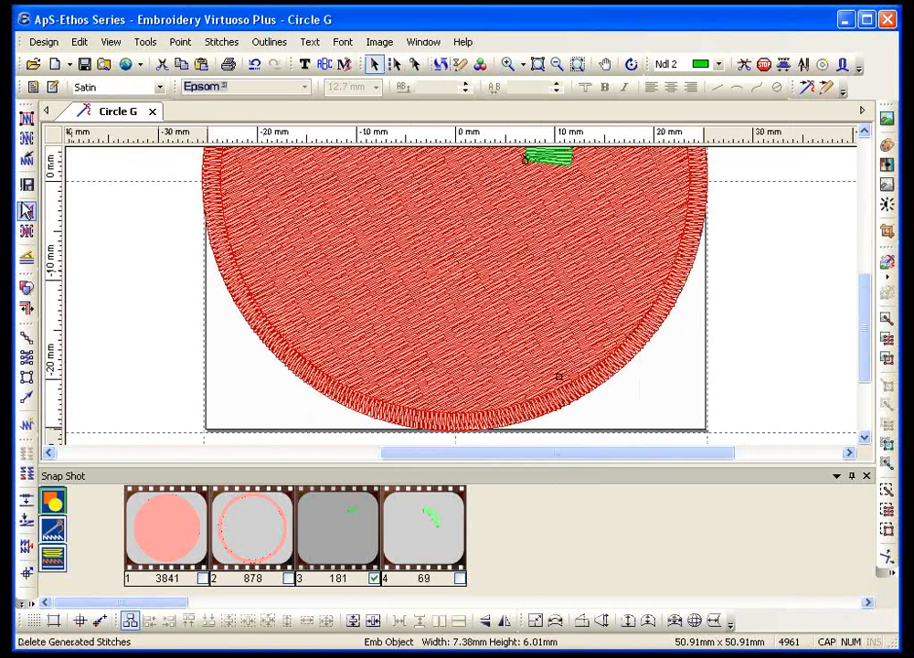
left_click(27, 162)
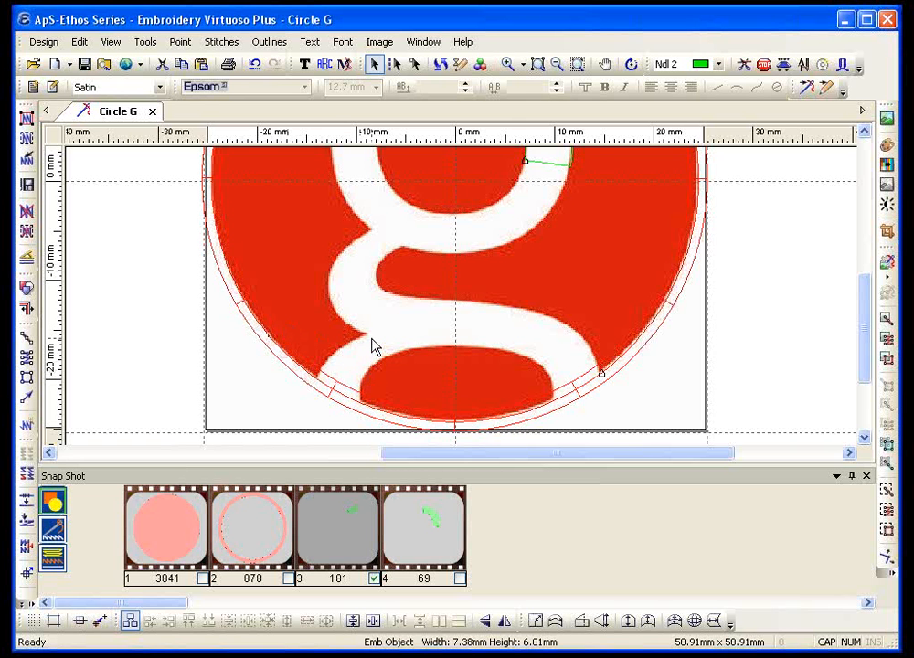
Examine how the bottom loop, connecting stroke, ear and bowl of the g divide into separate overlapping satin columns
scroll(374, 346, "up", 1)
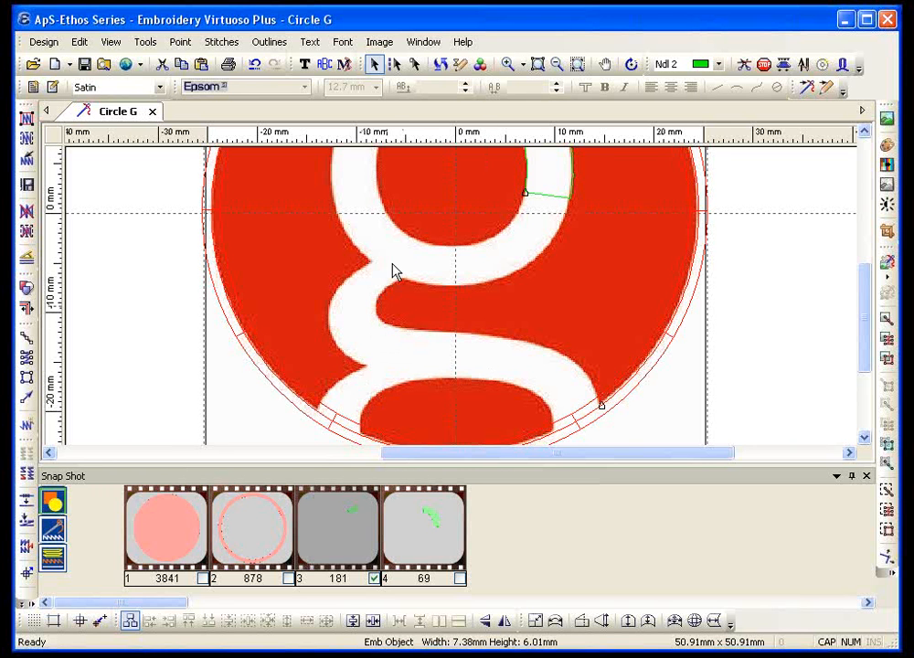
scroll(558, 247, "up", 3)
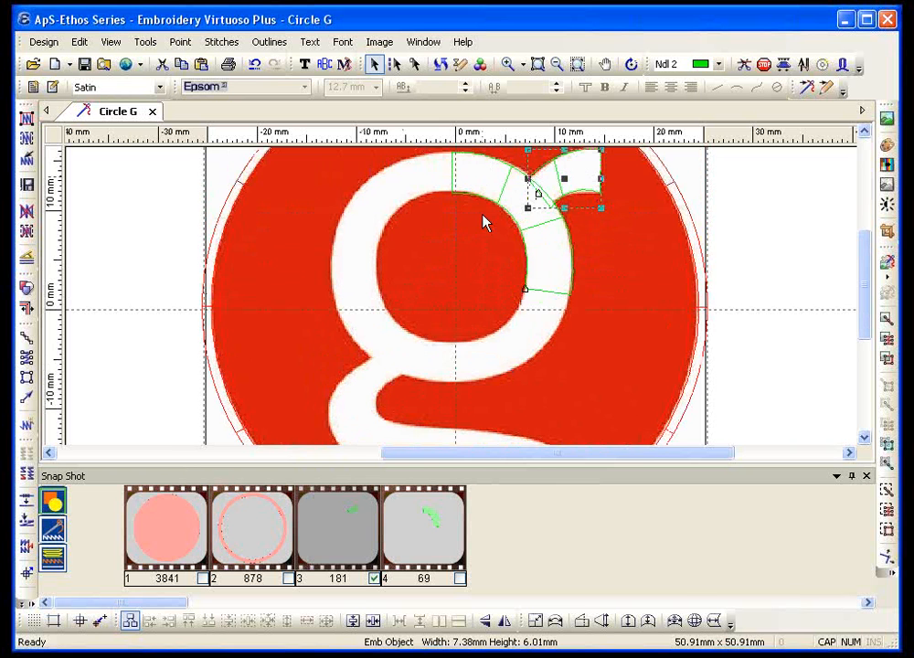
scroll(547, 278, "down", 2)
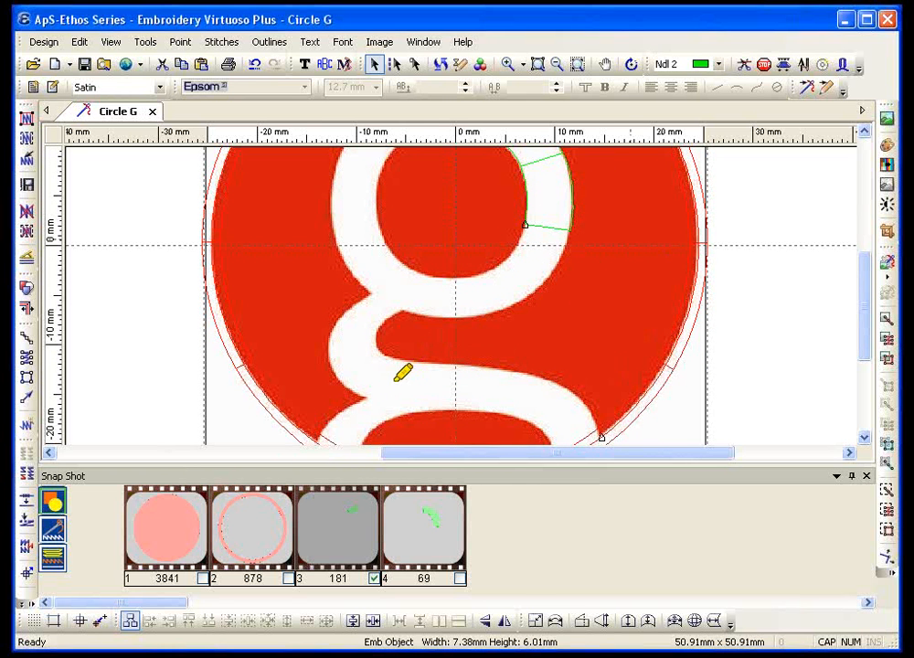
mouse_move(342, 427)
left_mouse_down()
mouse_move(383, 392)
mouse_move(513, 385)
mouse_move(591, 436)
left_mouse_up()
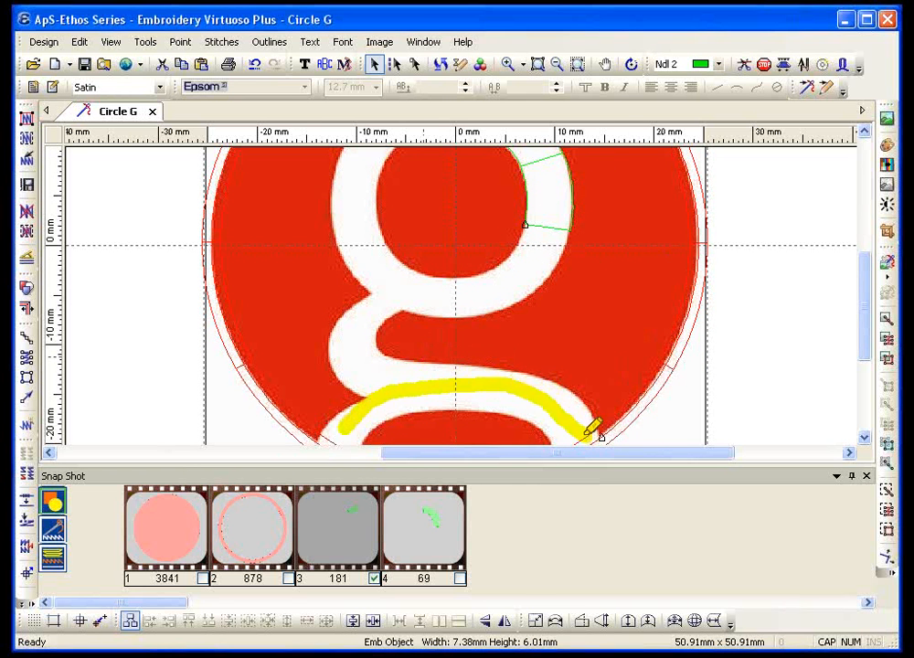
mouse_move(426, 375)
left_mouse_down()
mouse_move(381, 372)
mouse_move(356, 343)
mouse_move(390, 307)
left_mouse_up()
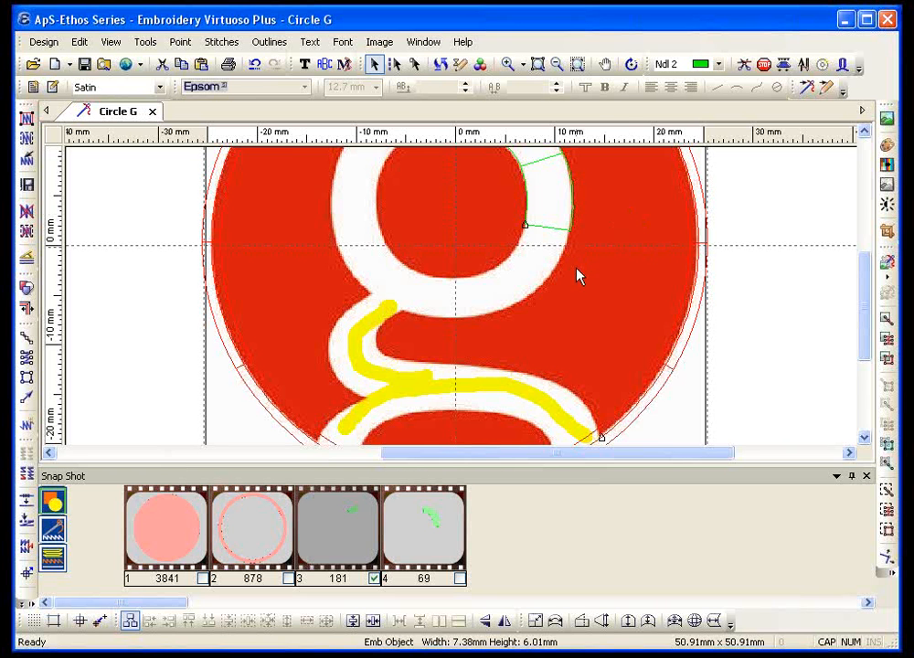
scroll(605, 275, "up", 3)
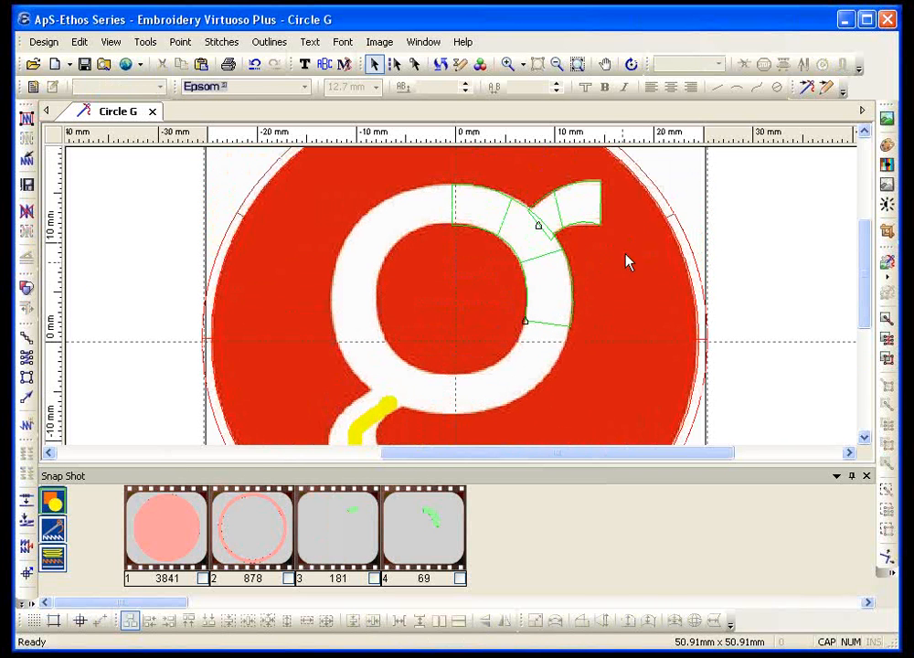
left_click_drag(528, 233, 602, 199)
mouse_move(535, 225)
left_mouse_down()
mouse_move(368, 245)
mouse_move(396, 352)
mouse_move(519, 360)
mouse_move(482, 210)
mouse_move(368, 252)
mouse_move(605, 357)
mouse_move(451, 201)
mouse_move(385, 389)
mouse_move(549, 364)
left_mouse_up()
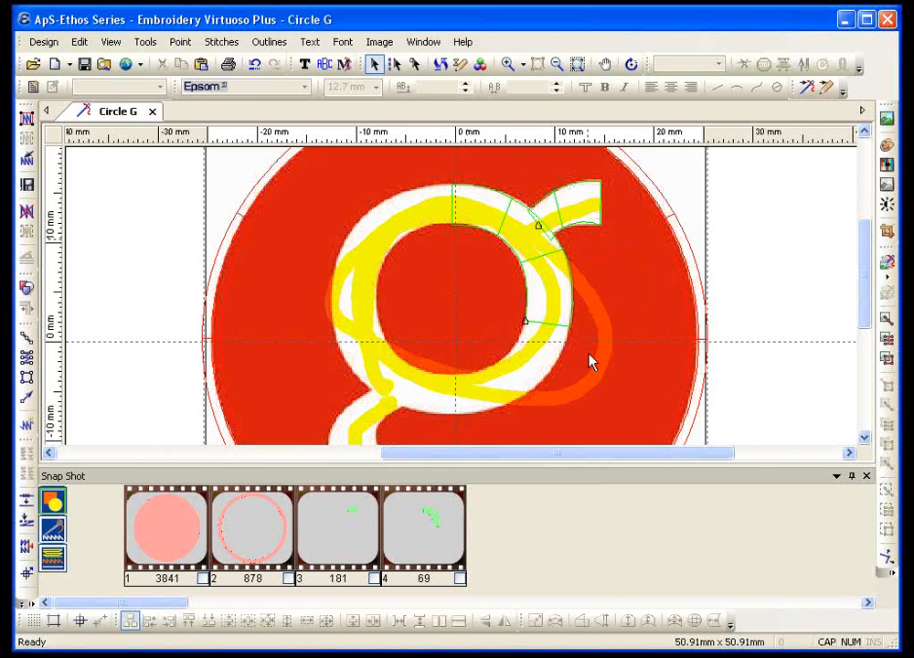
Start a satin column at the left end of the g's bottom loop, with a straight first point pair and three curved pairs along the stroke
left_click(27, 357)
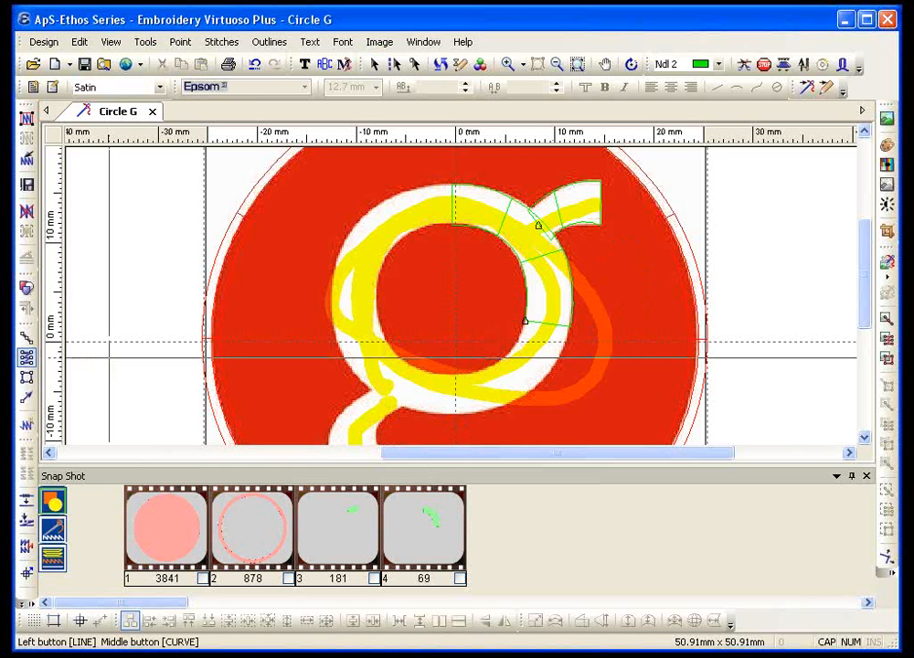
scroll(371, 322, "down", 3)
scroll(370, 322, "down", 1)
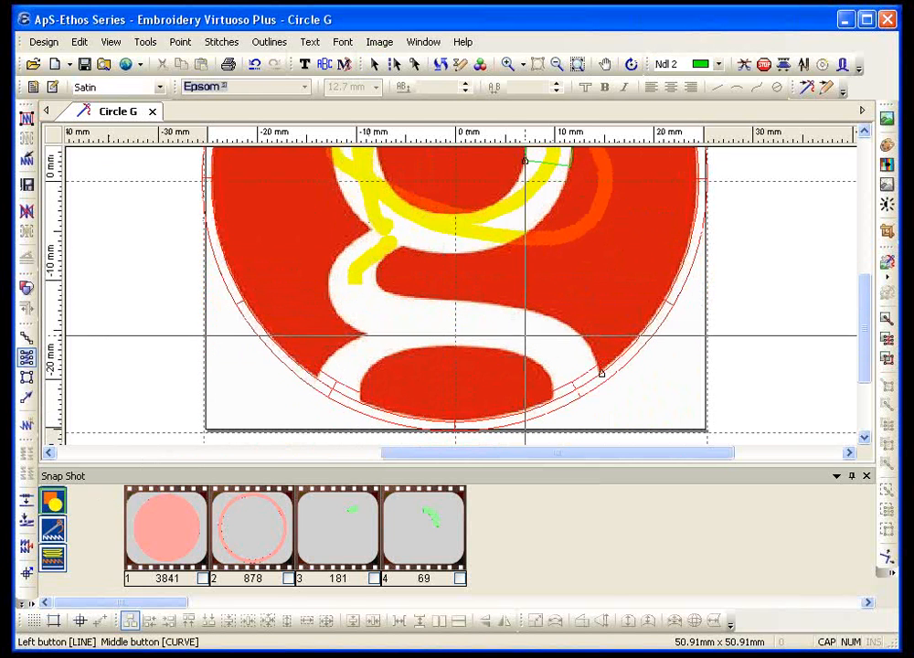
left_click(509, 63)
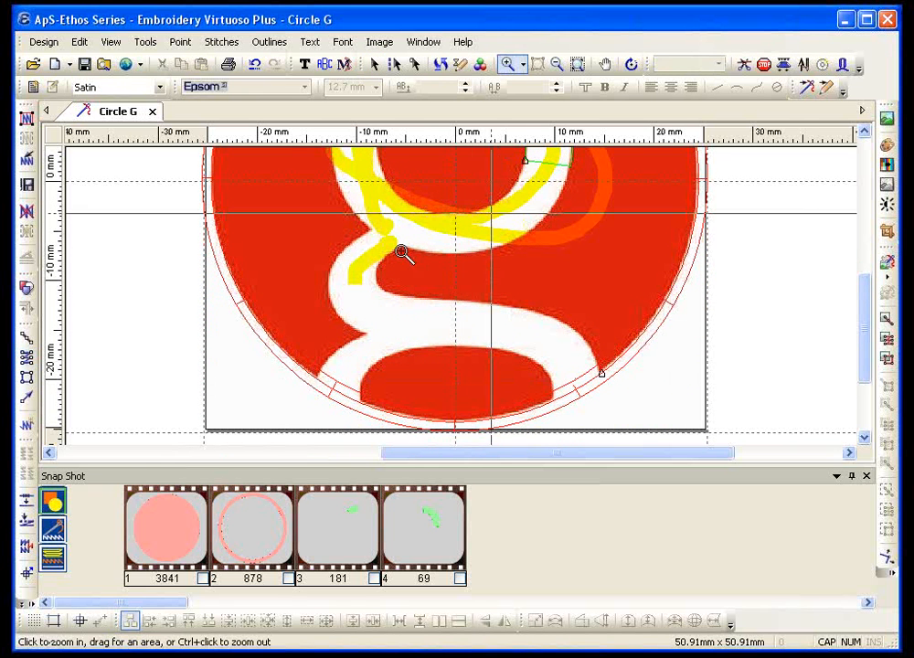
left_click_drag(353, 294, 610, 440)
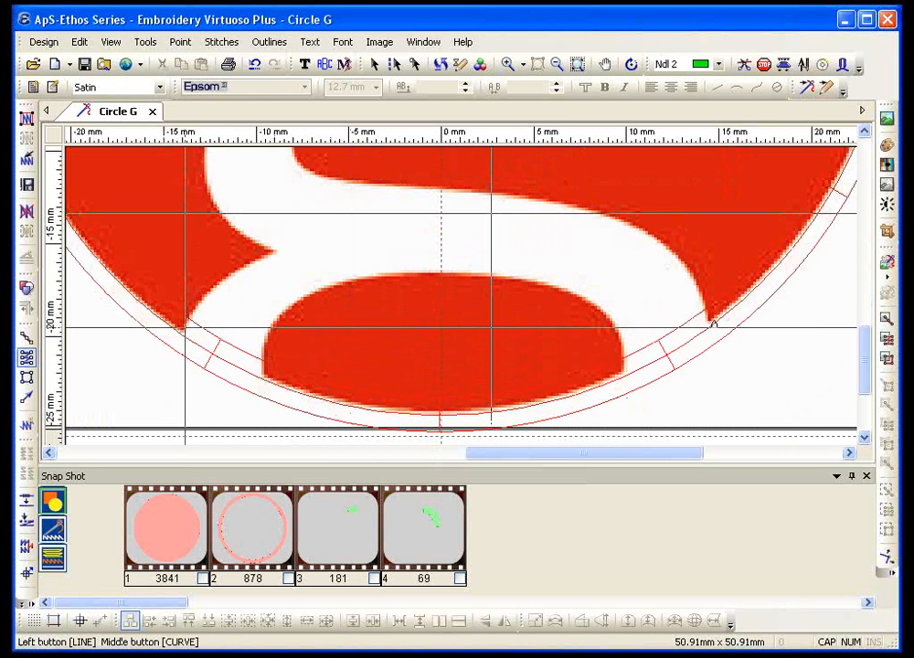
left_click(186, 327)
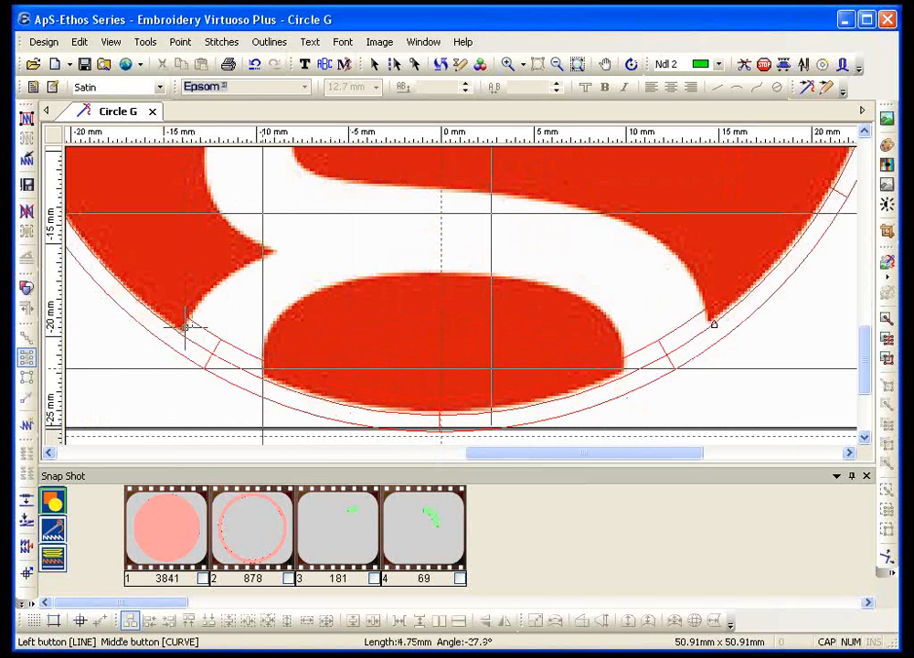
left_click(236, 254)
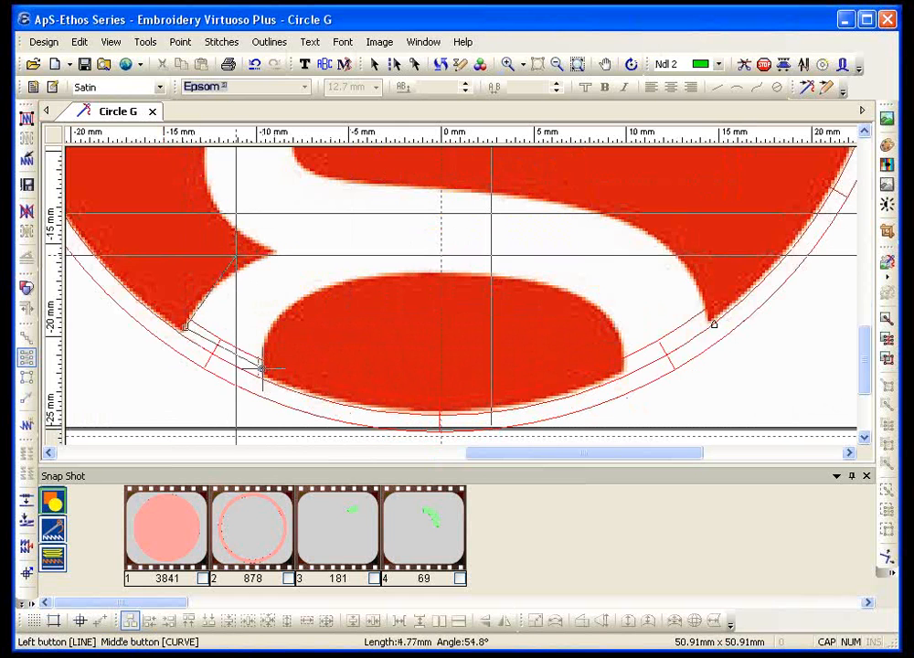
key("space")
left_click(234, 272)
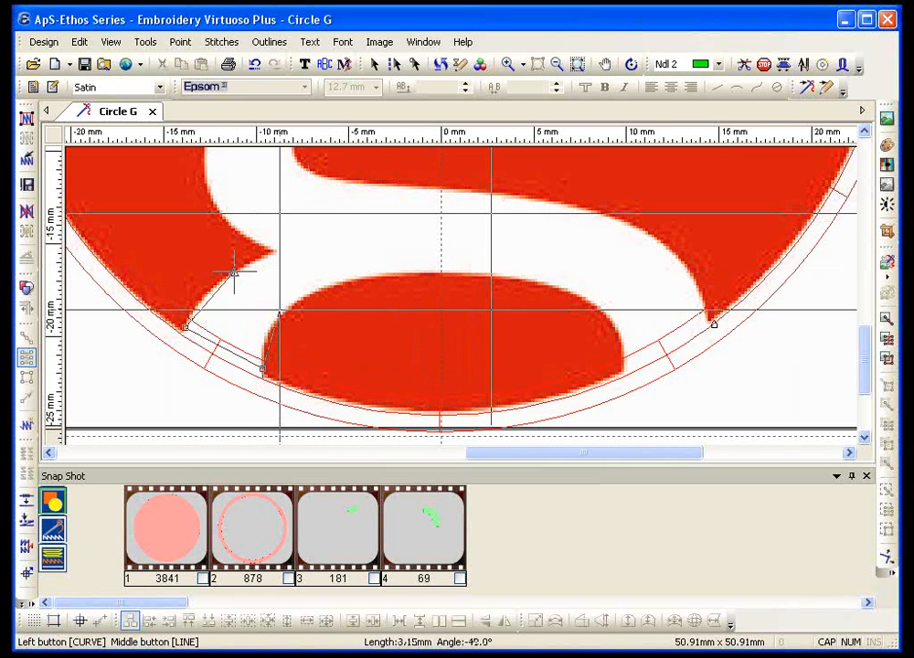
left_click(398, 194)
left_click(404, 271)
left_click(547, 201)
left_click(539, 287)
Finish the bottom loop's satin column with three more point pairs down to the right border, and set its exit point mid-way along its upper edge
key("space")
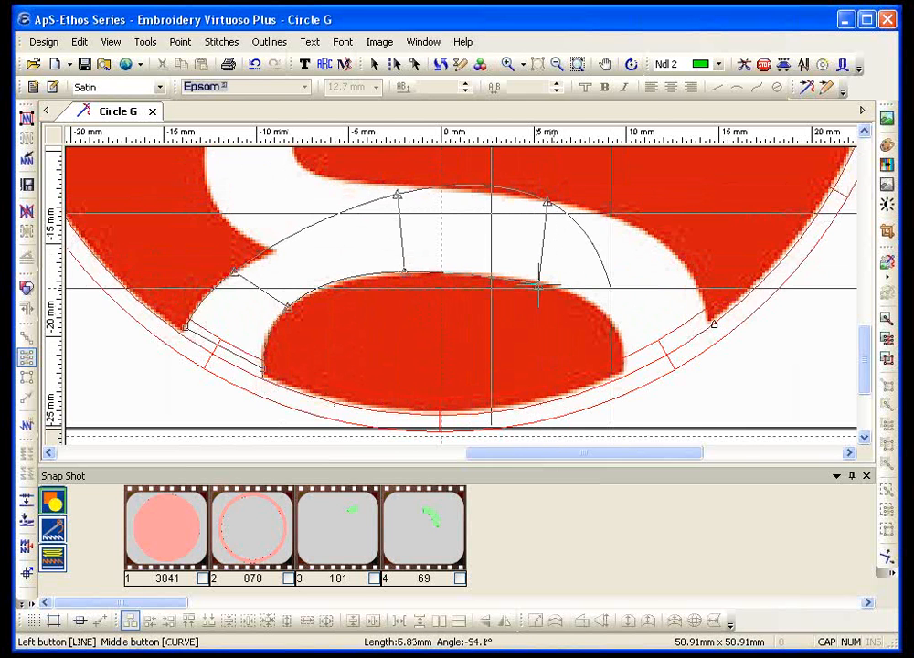
key("Right")
key("Right")
key("space")
left_click(470, 224)
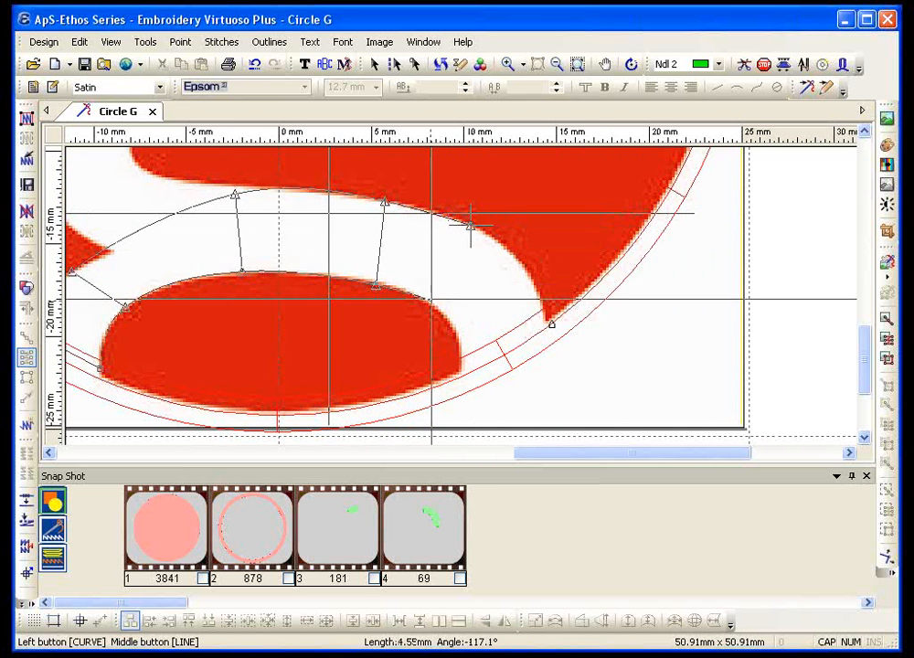
left_click(527, 269)
key("space")
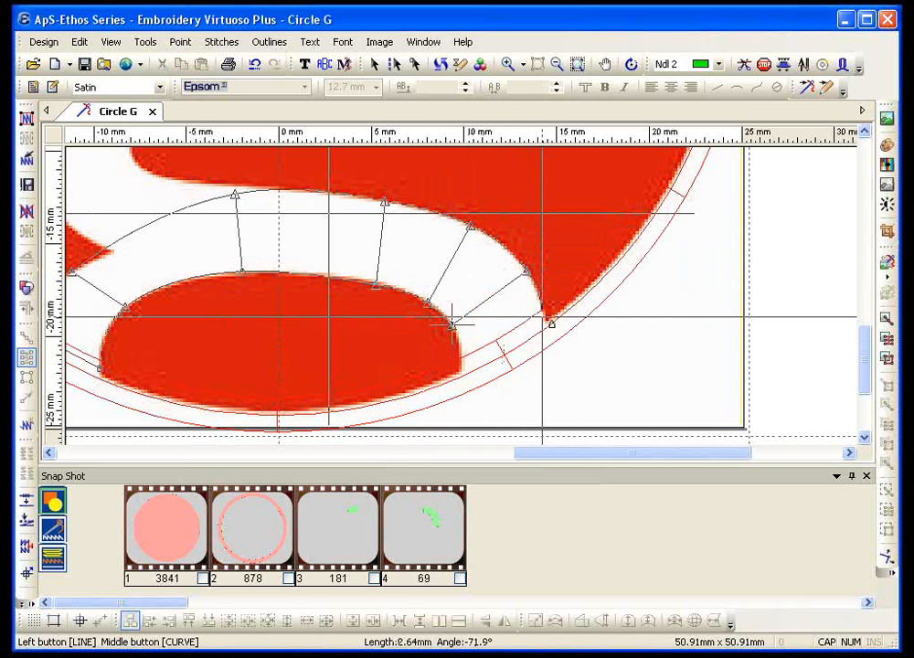
left_click(543, 317)
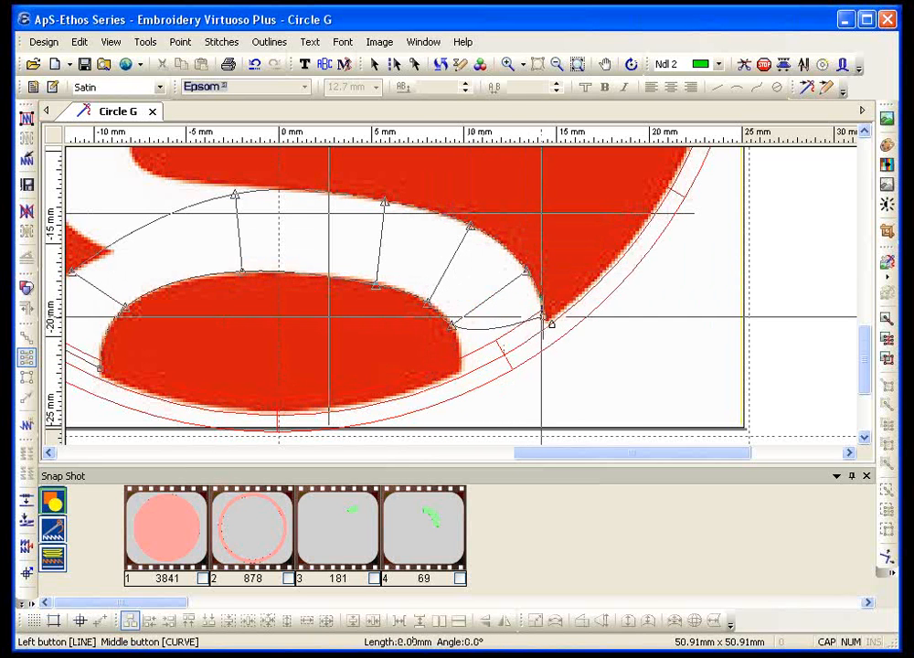
left_click(462, 368)
right_click(311, 297)
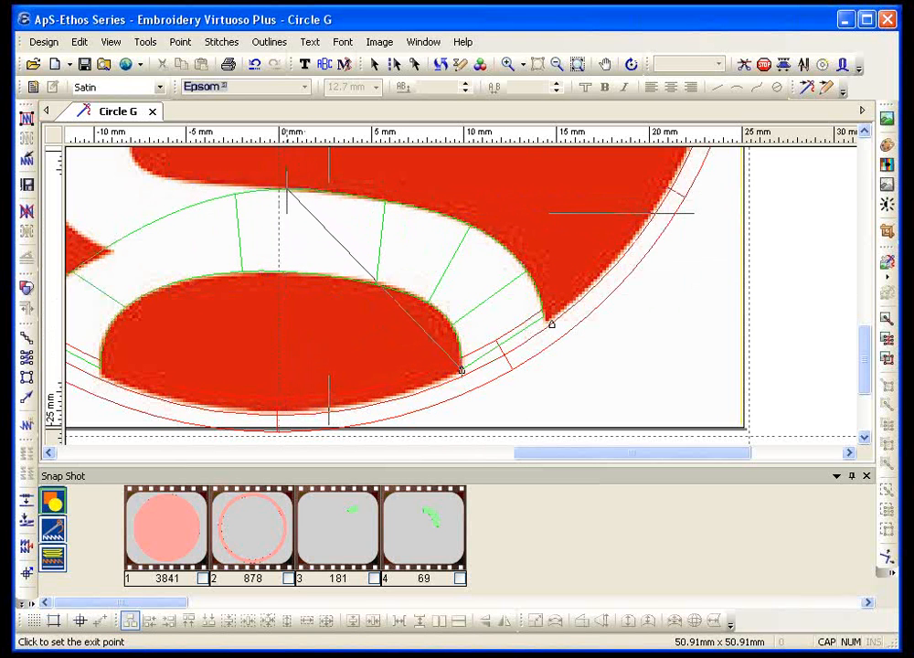
left_click(287, 189)
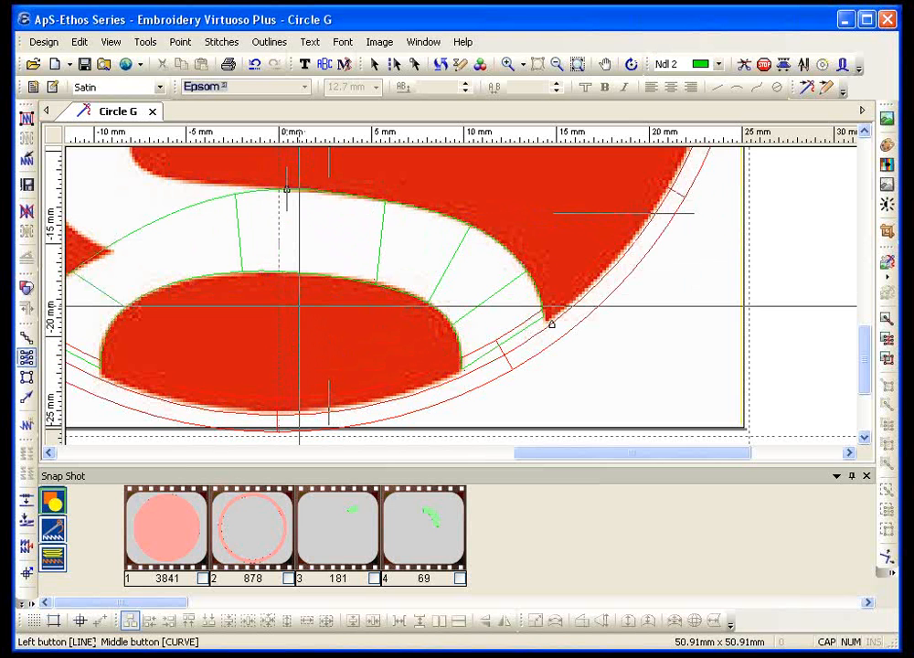
key("Escape")
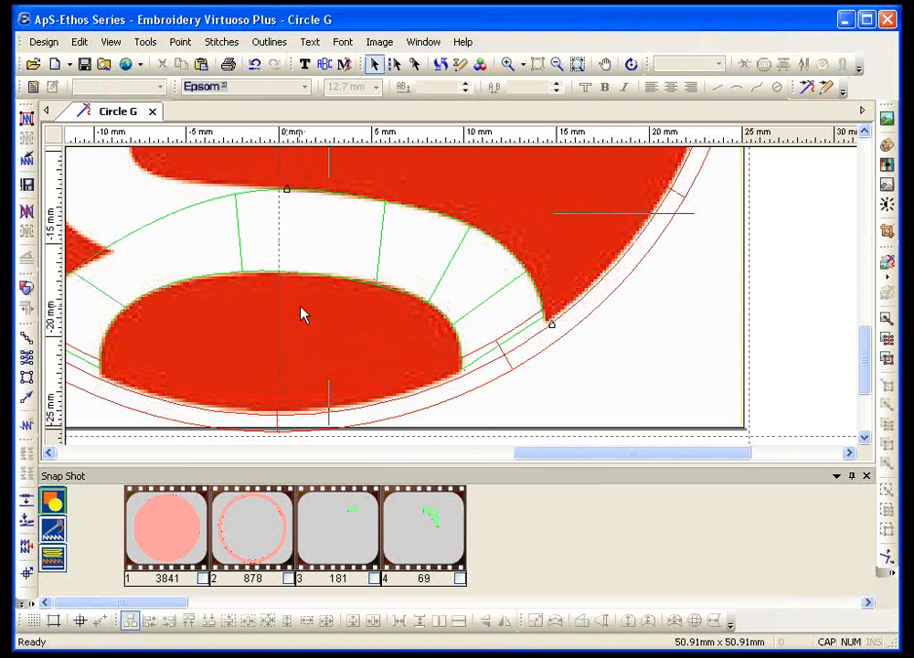
Start a satin column for the connecting stroke at the bottom loop's exit point, with a straight first point pair and two curved pairs
scroll(288, 315, "down", 1)
scroll(288, 315, "up", 2)
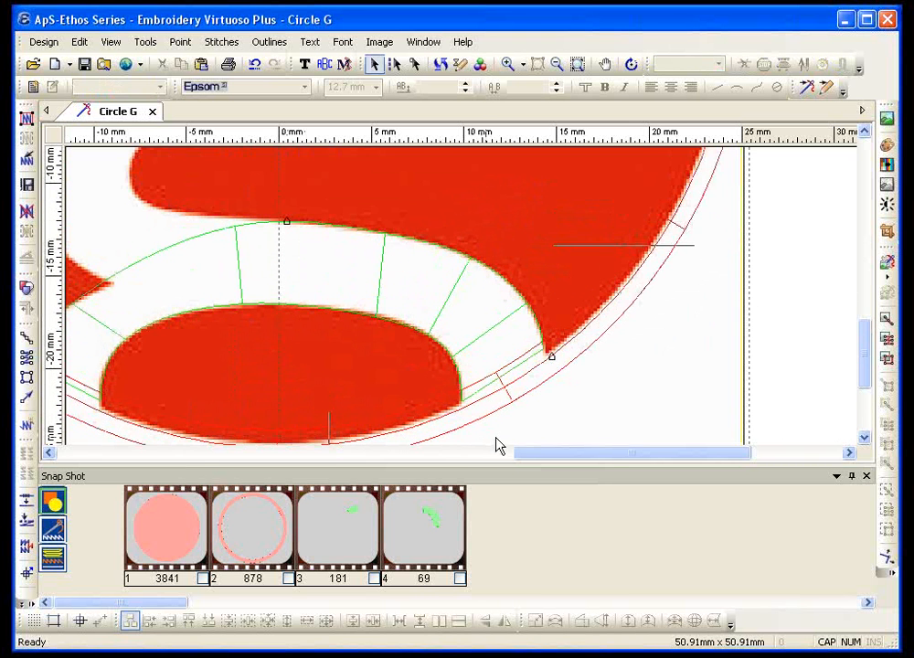
left_click_drag(535, 466, 494, 464)
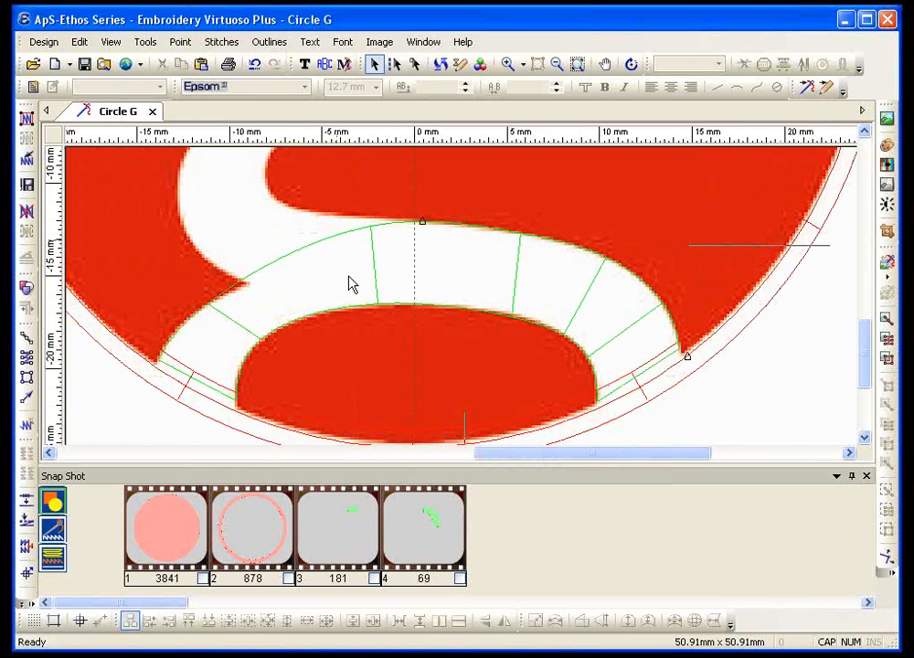
scroll(264, 246, "up", 2)
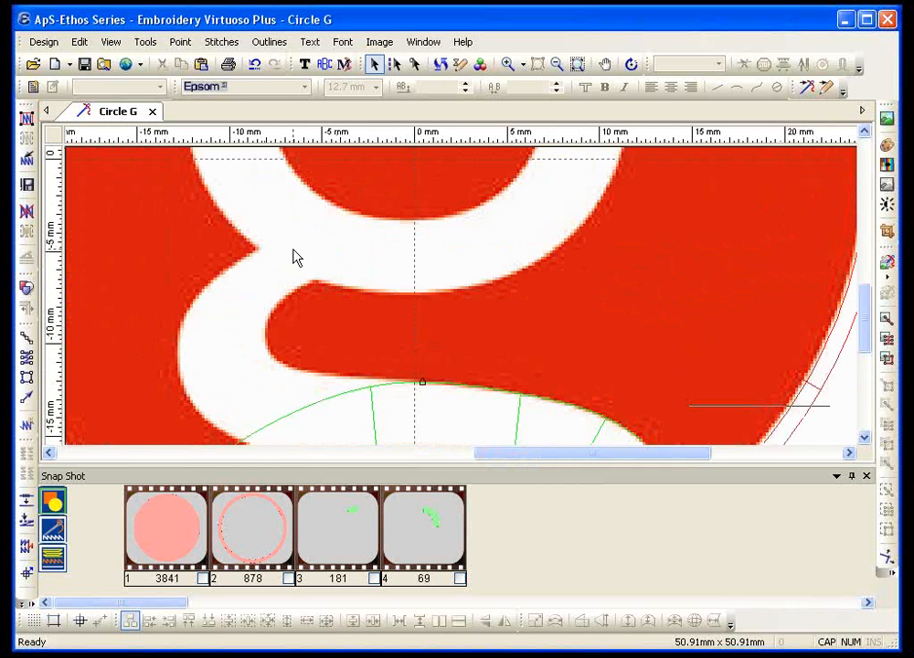
scroll(294, 258, "down", 1)
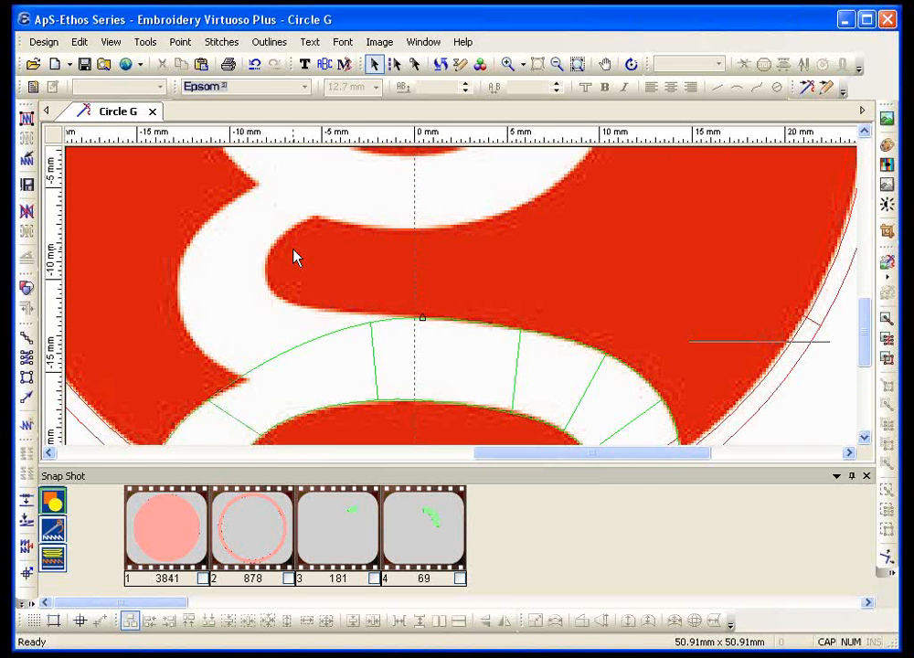
left_click(26, 357)
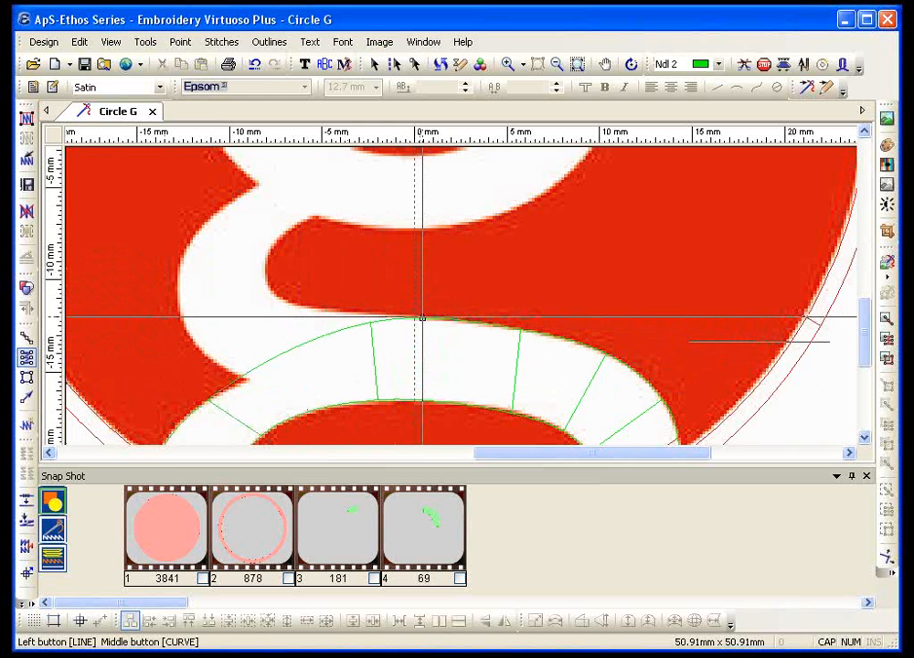
left_click(422, 318)
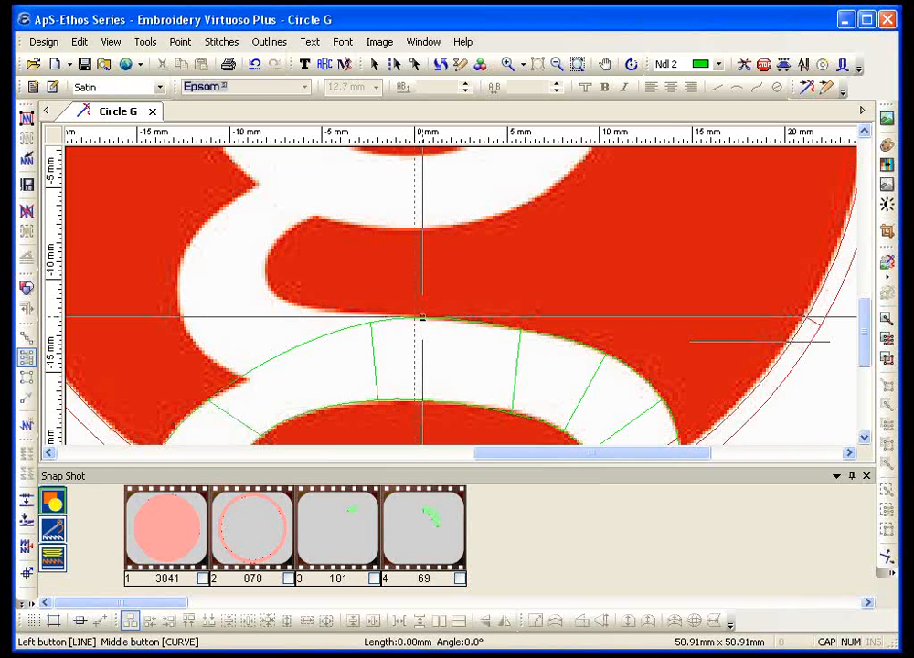
left_click(423, 364)
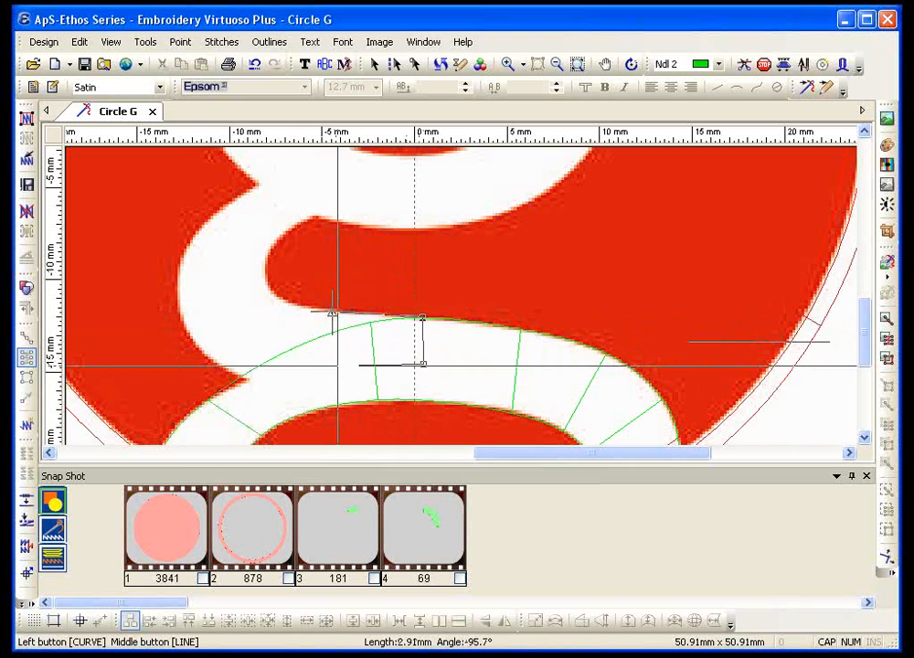
left_click(277, 299)
left_click(229, 374)
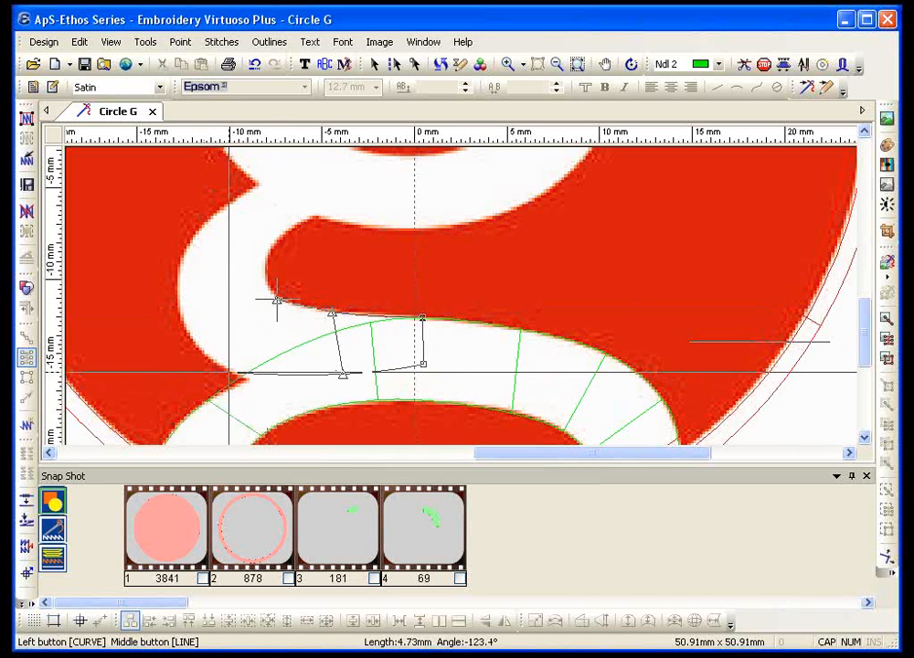
Finish the connecting stroke's satin column with three more point pairs around the left bend, ending inside the lower left of the bowl
left_click(265, 275)
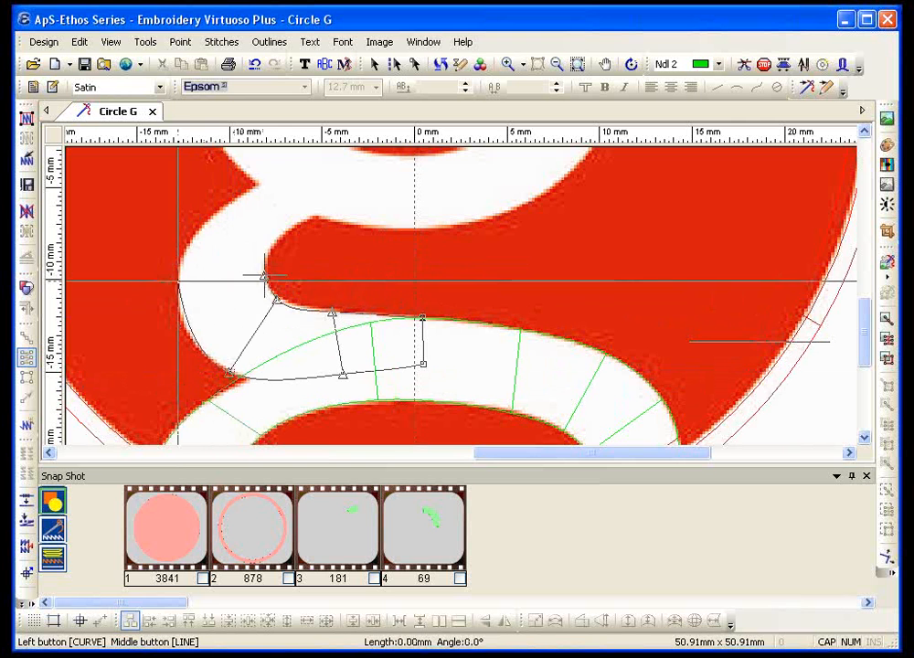
left_click(179, 283)
left_click(271, 249)
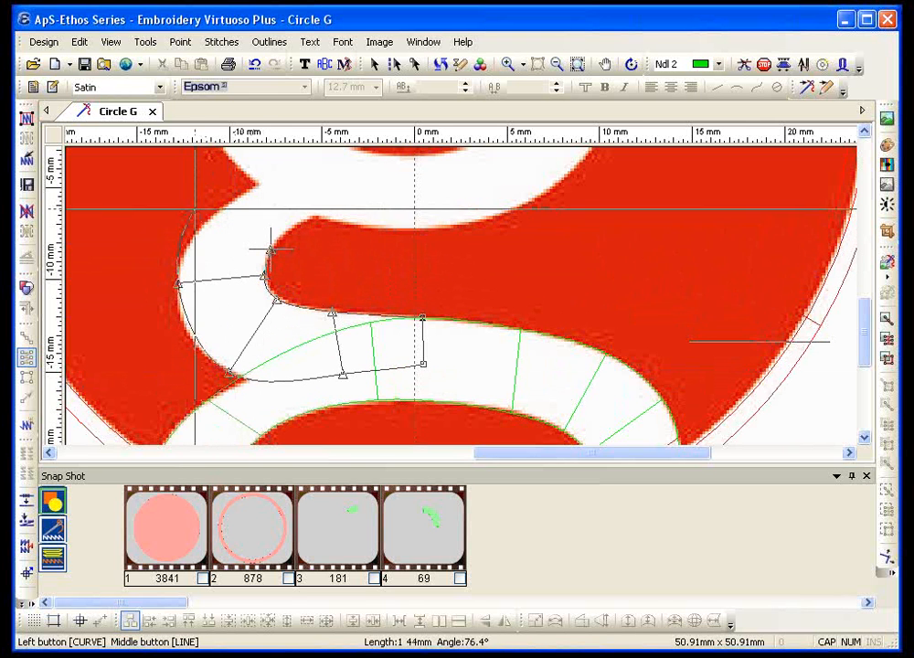
left_click(214, 215)
left_click(323, 210)
left_click(280, 174)
key("Return")
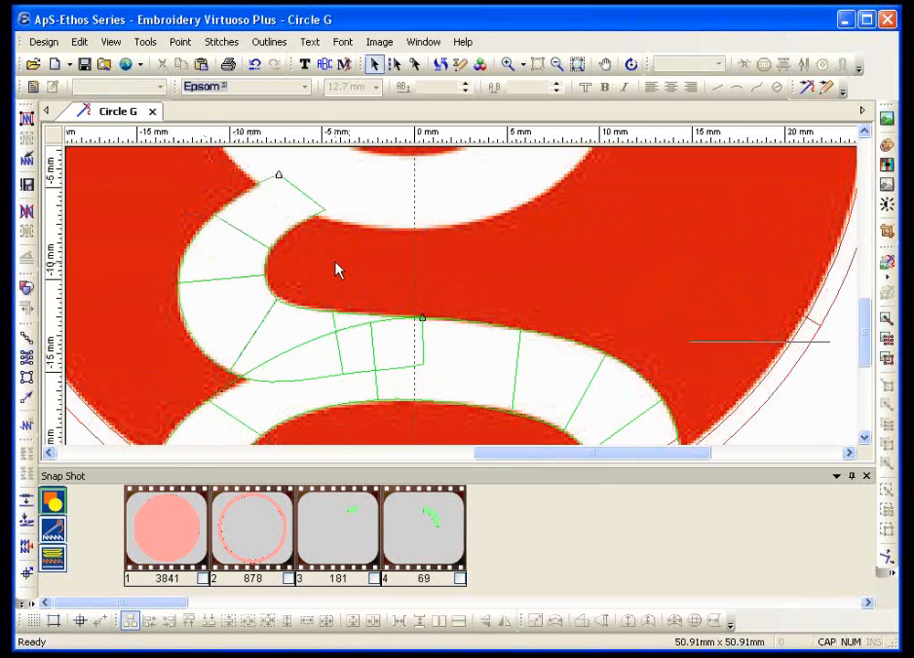
Generate stitches for the whole design and examine closely where the connecting stroke overlaps the bottom loop
left_click(343, 366)
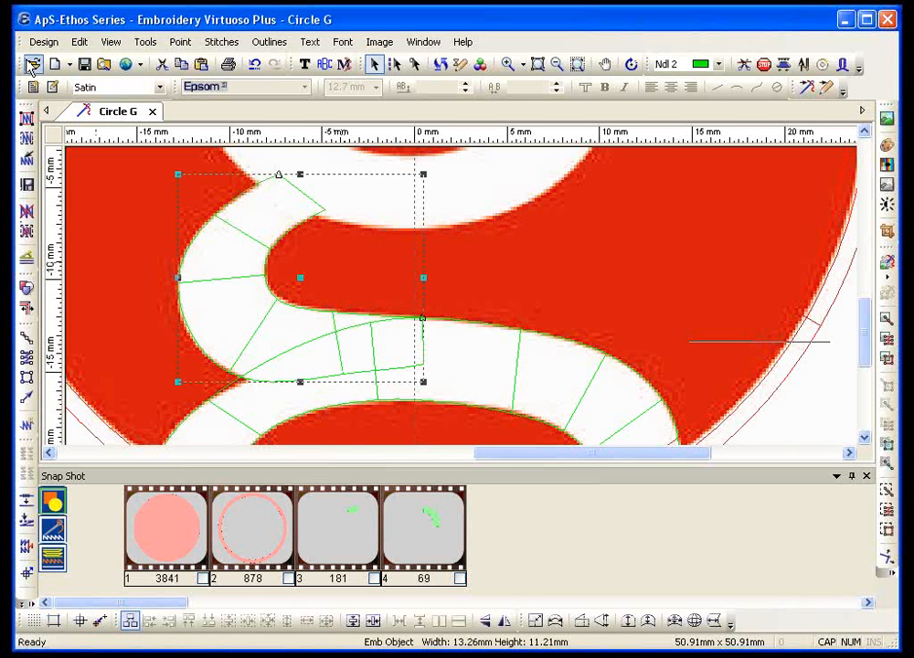
left_click(26, 118)
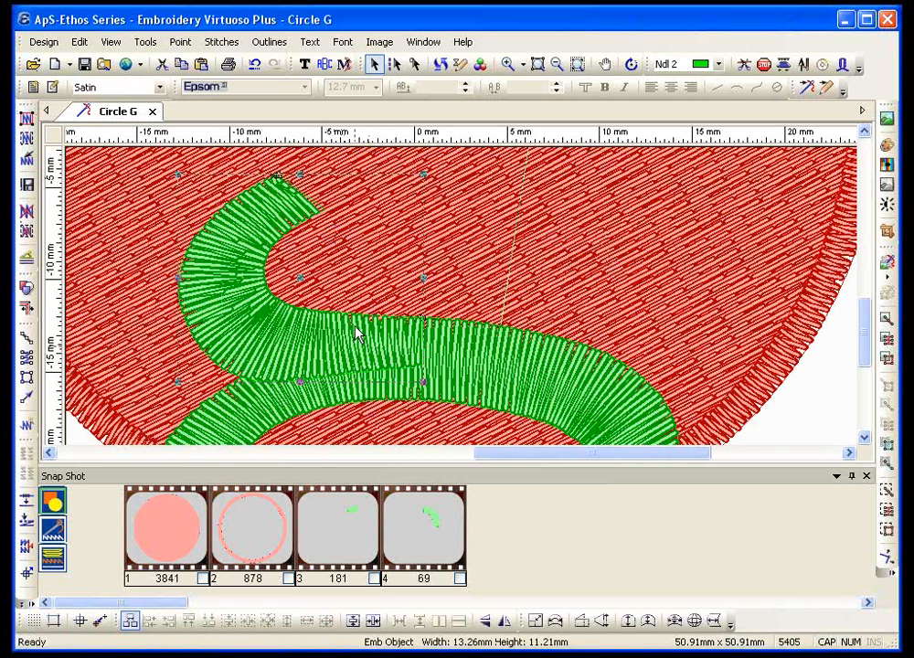
left_click(508, 65)
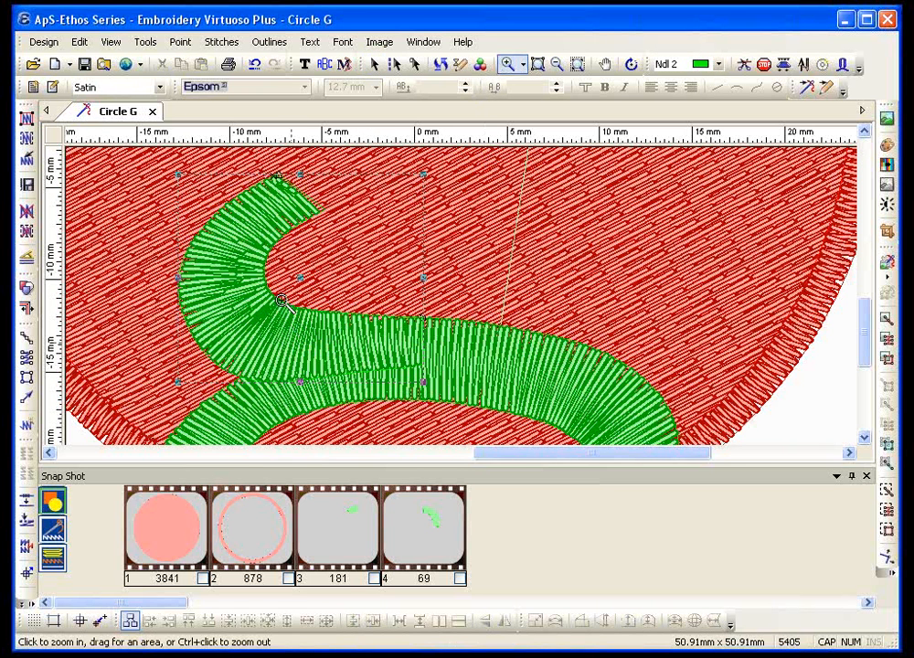
left_click(449, 428)
Shift the lower point of the connecting stroke's first pair slightly to the right, and restitch all outlines
left_click(25, 163)
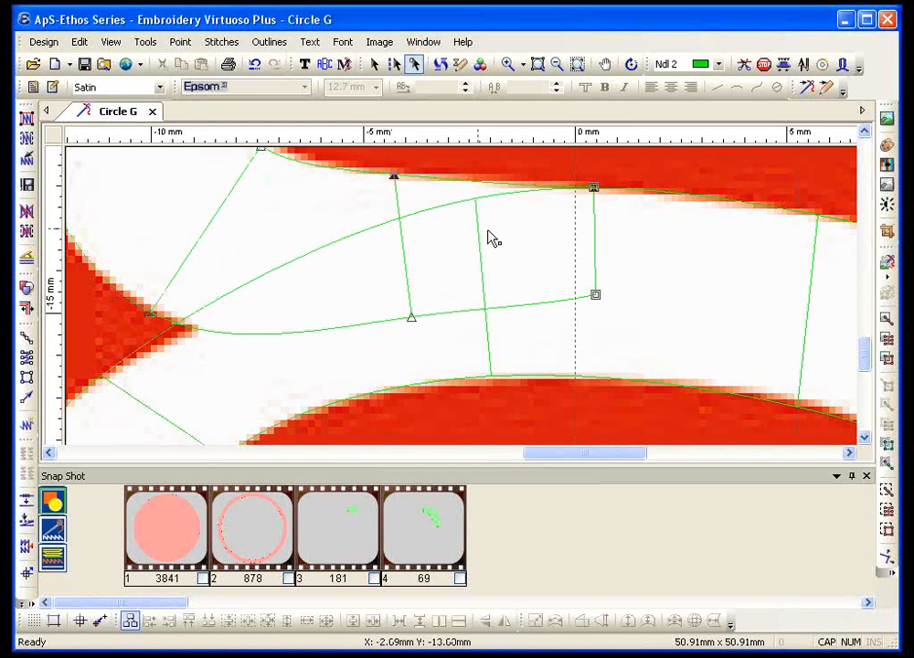
left_click_drag(599, 294, 605, 292)
key("Escape")
left_click(27, 118)
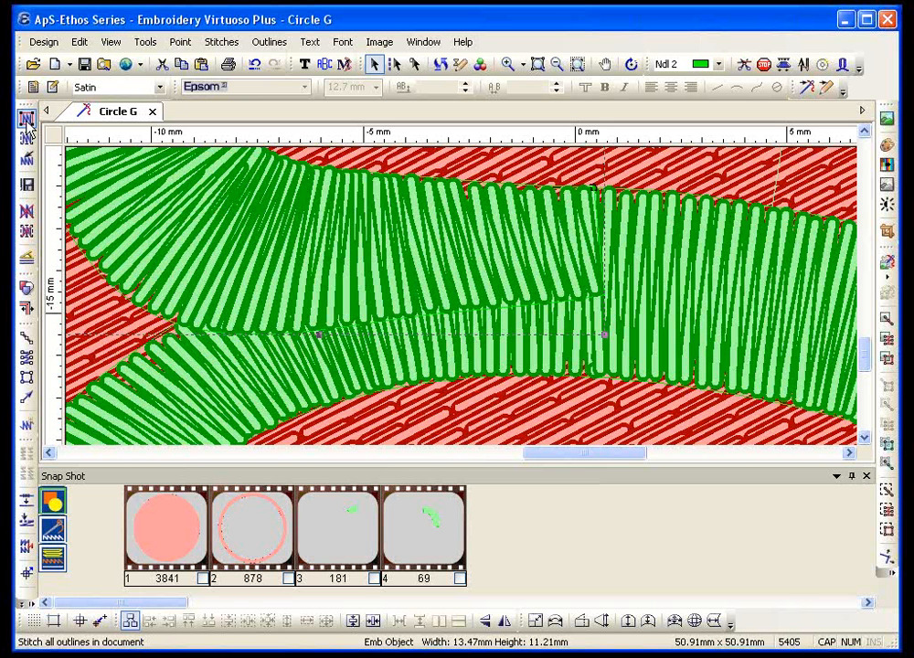
Remove all generated stitches, and delete the old satin columns on the ear and the upper right of the bowl
left_click(557, 65)
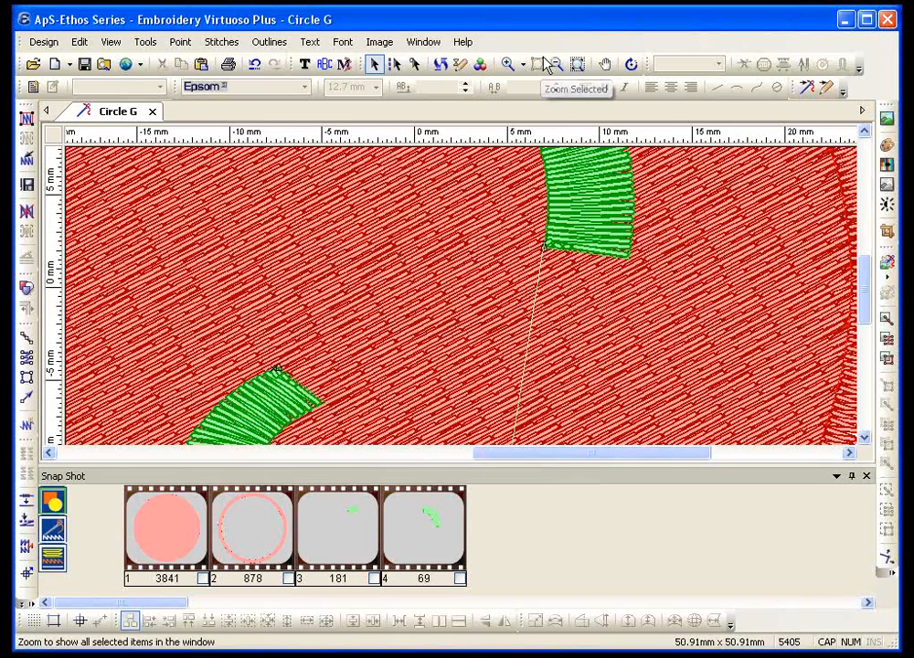
left_click(557, 65)
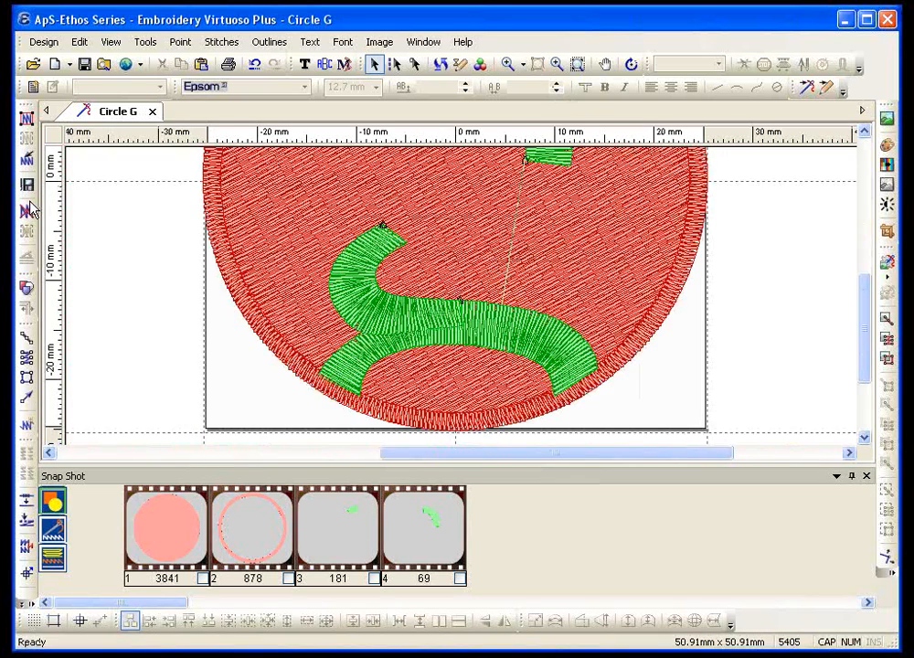
left_click(27, 164)
scroll(446, 236, "up", 3)
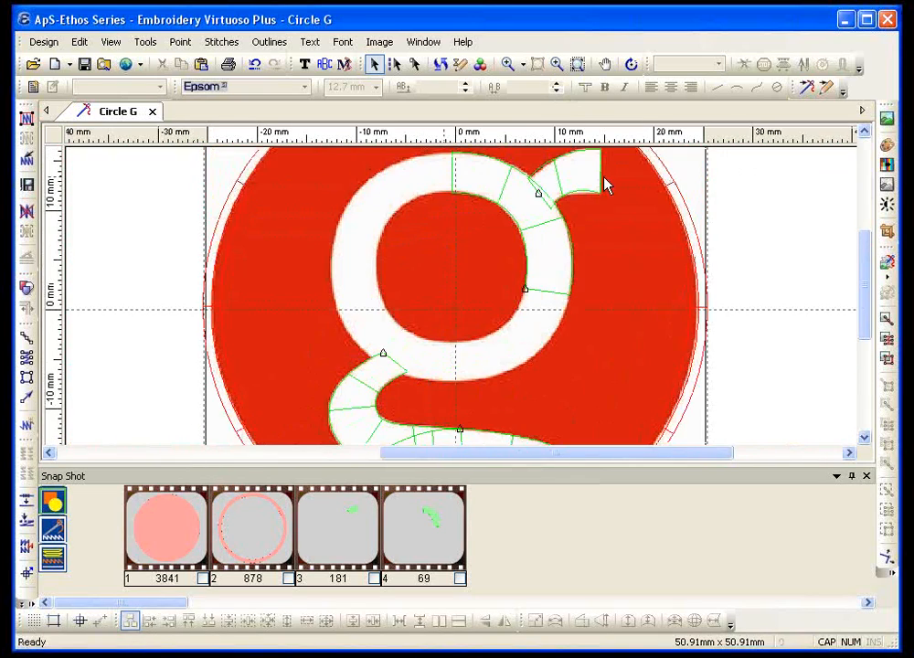
left_click(560, 210)
key("Delete")
left_click(547, 207)
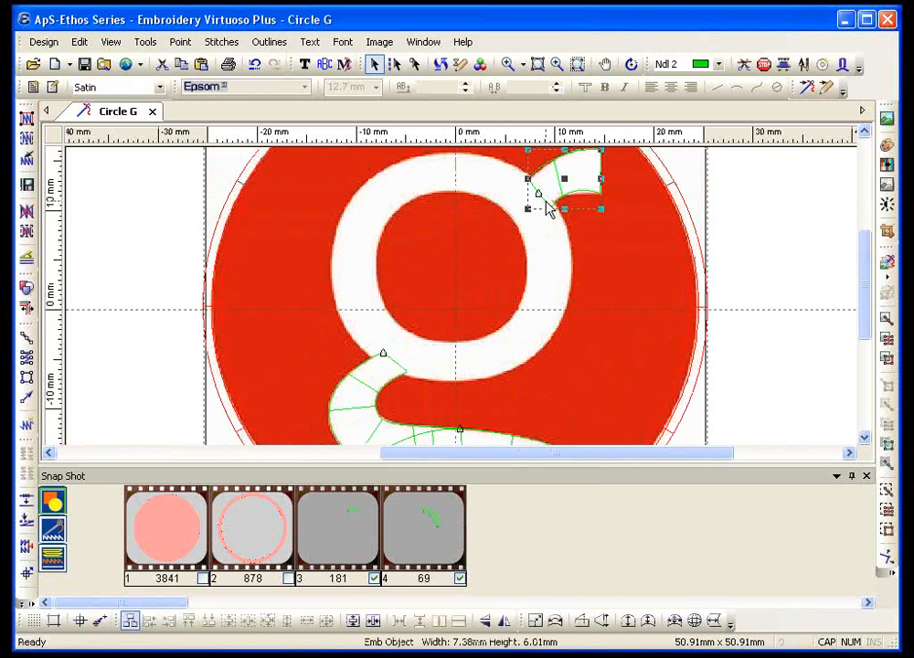
key("Delete")
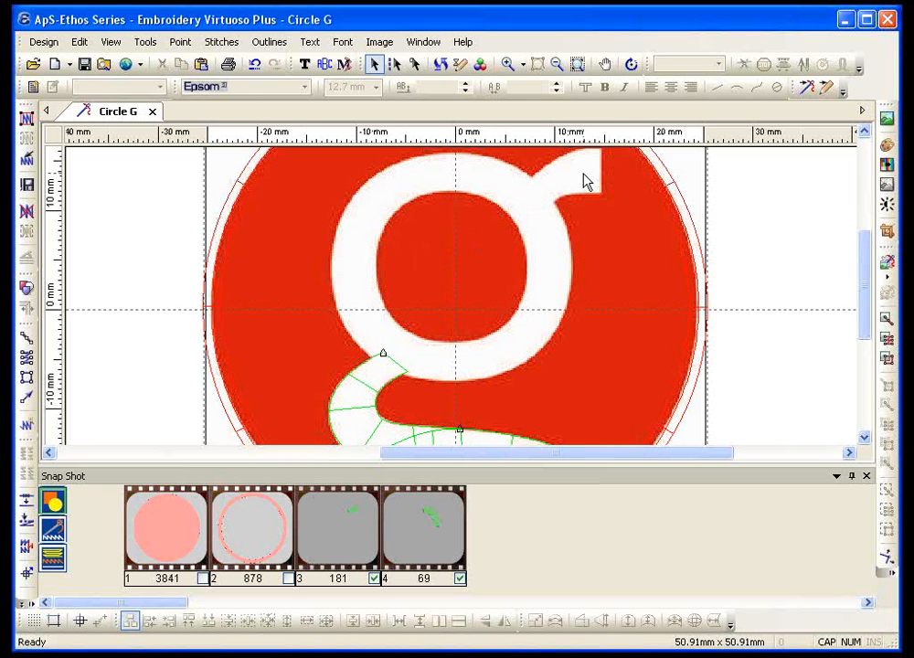
Create a running-stitch line from the connecting stroke's upper end, curving through the left and top of the bowl into the ear
left_click(27, 338)
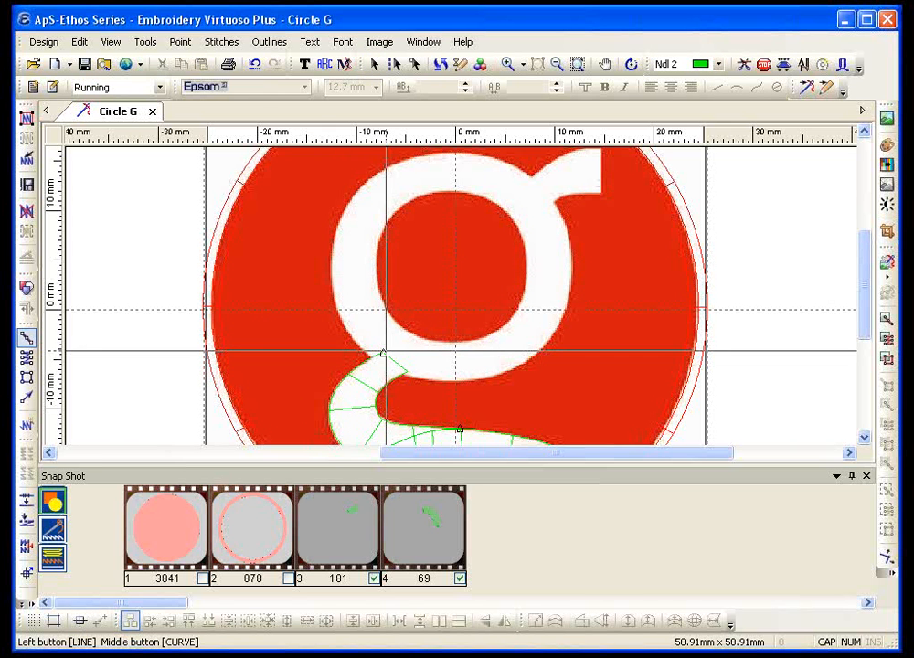
left_click(383, 351)
middle_click(360, 293)
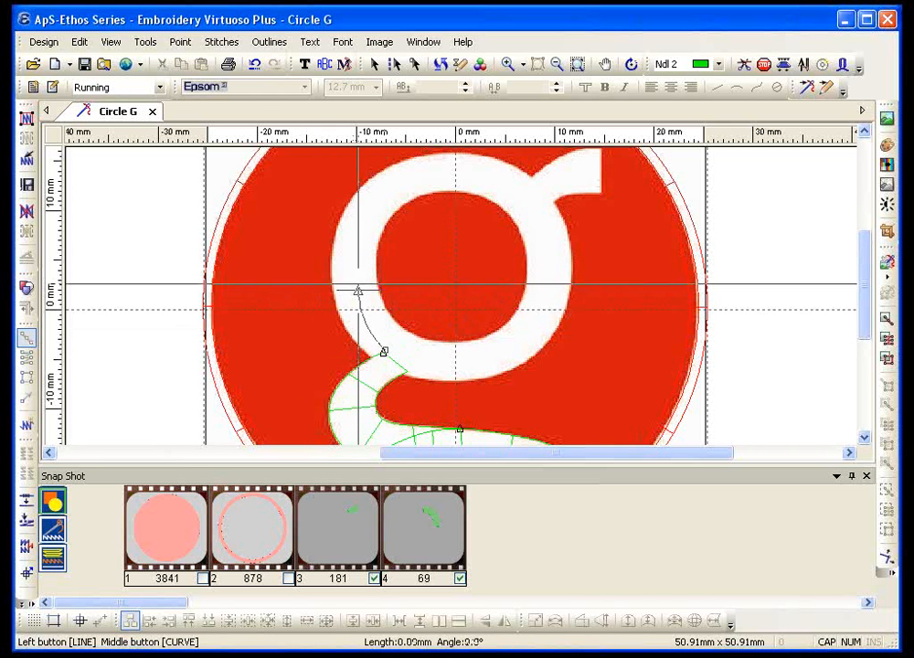
middle_click(361, 226)
middle_click(418, 177)
middle_click(482, 173)
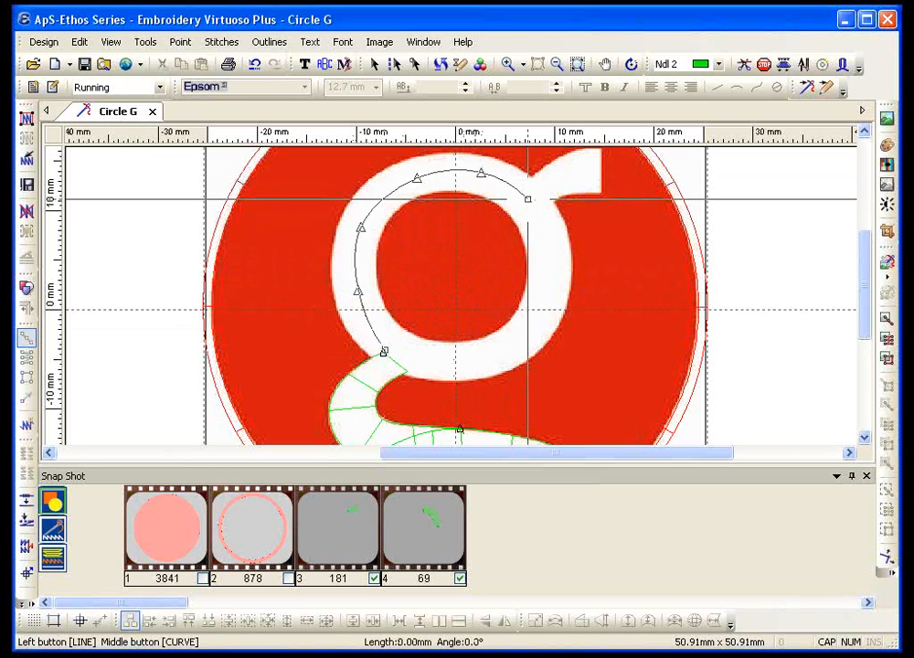
left_click(561, 182)
key("Return")
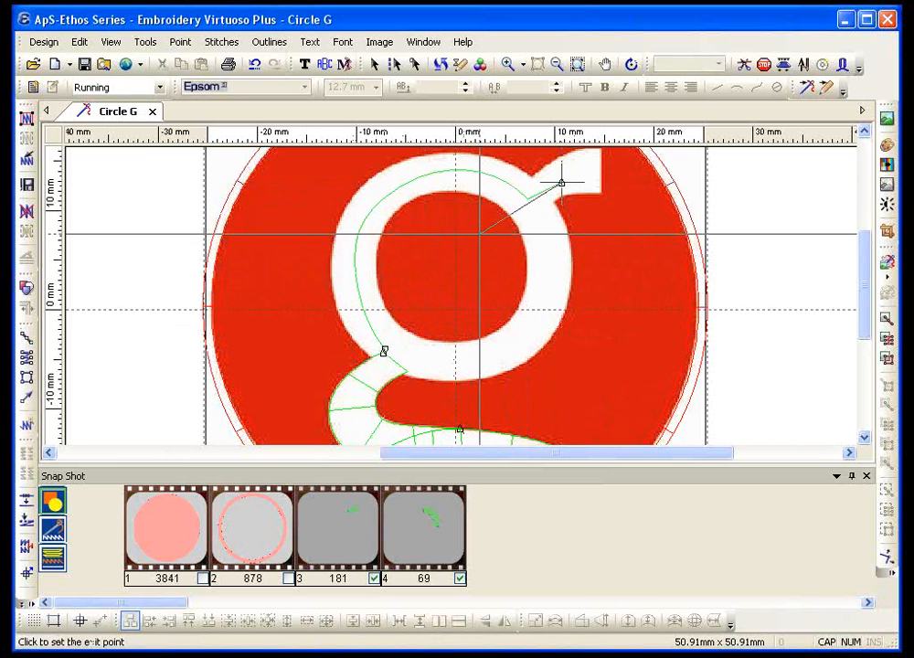
Create a three-pair satin column on the ear from its right end into the bowl, with its exit point at the lower inner corner
scroll(519, 229, "up", 1)
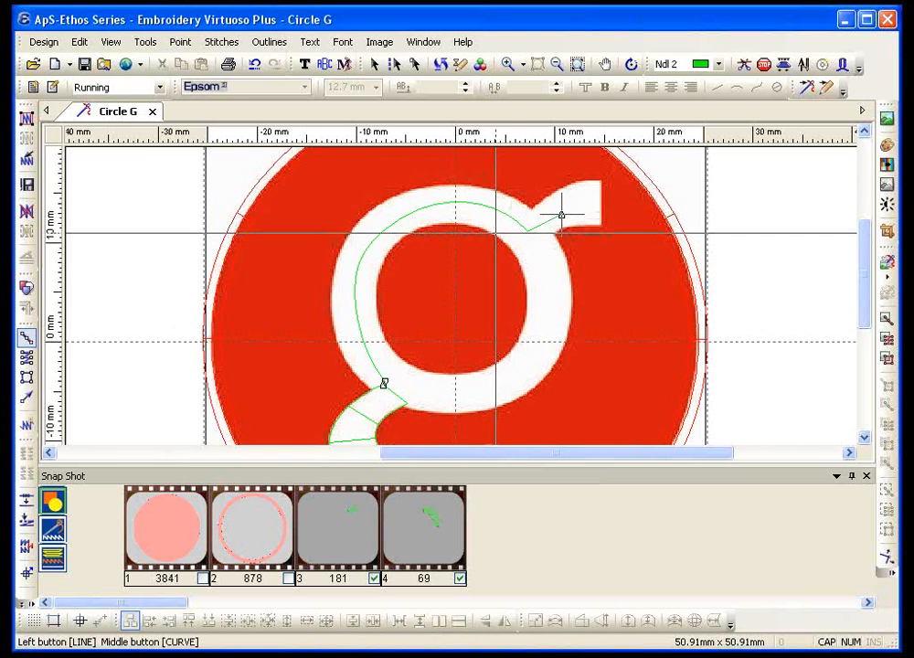
left_click(28, 359)
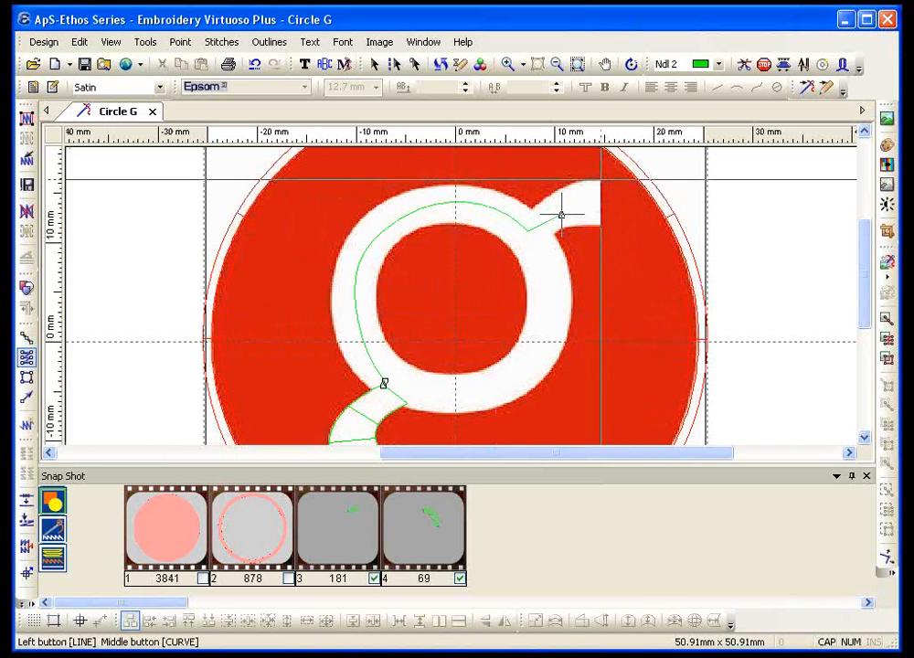
left_click(561, 215)
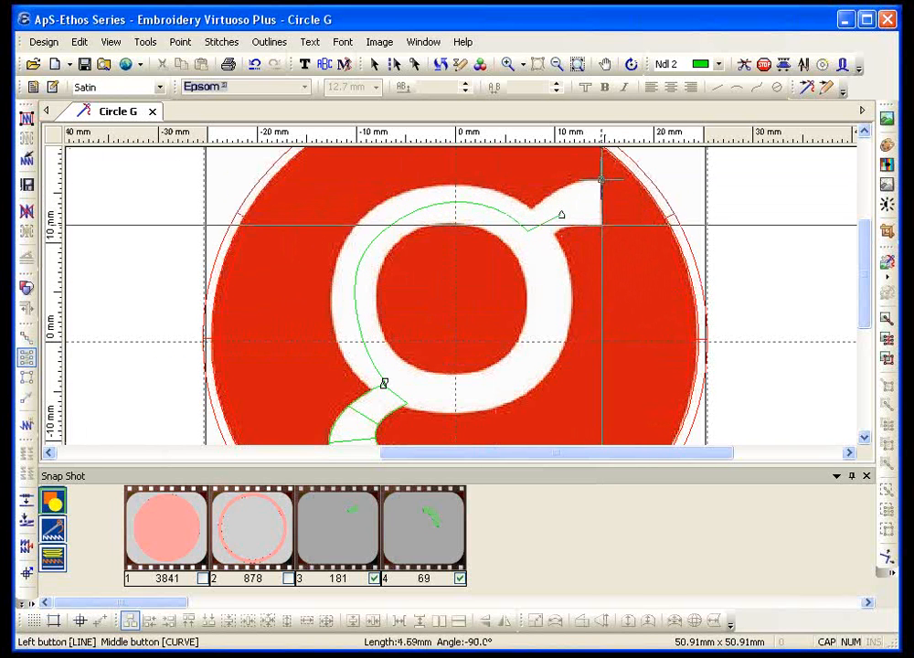
left_click(602, 224)
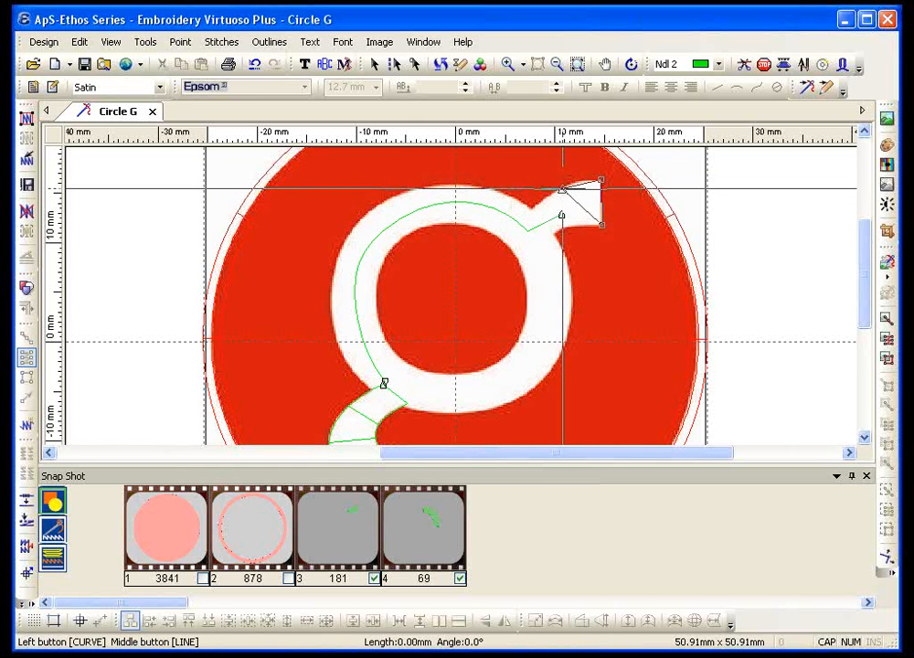
left_click(571, 226)
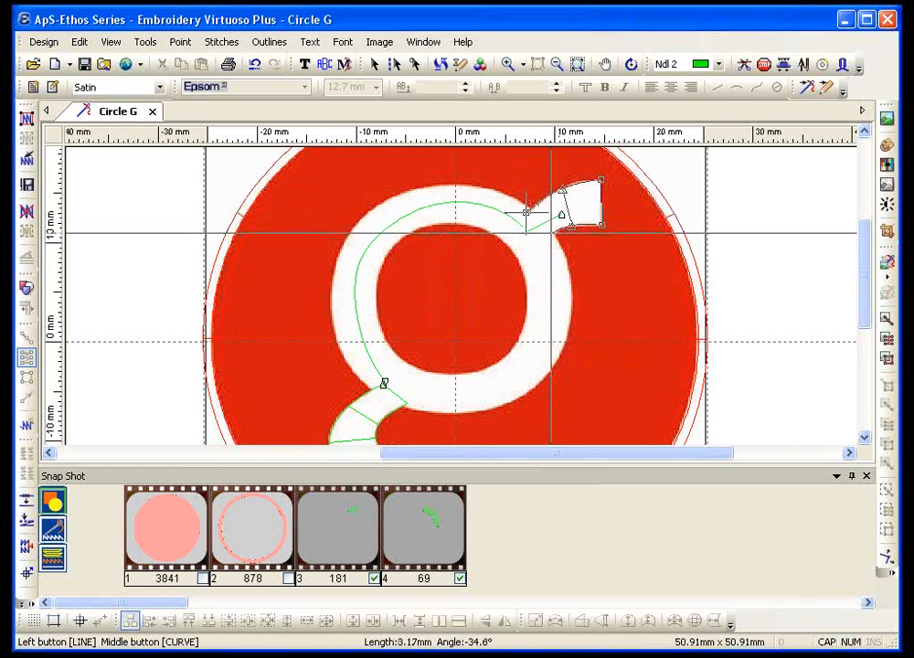
left_click(548, 239)
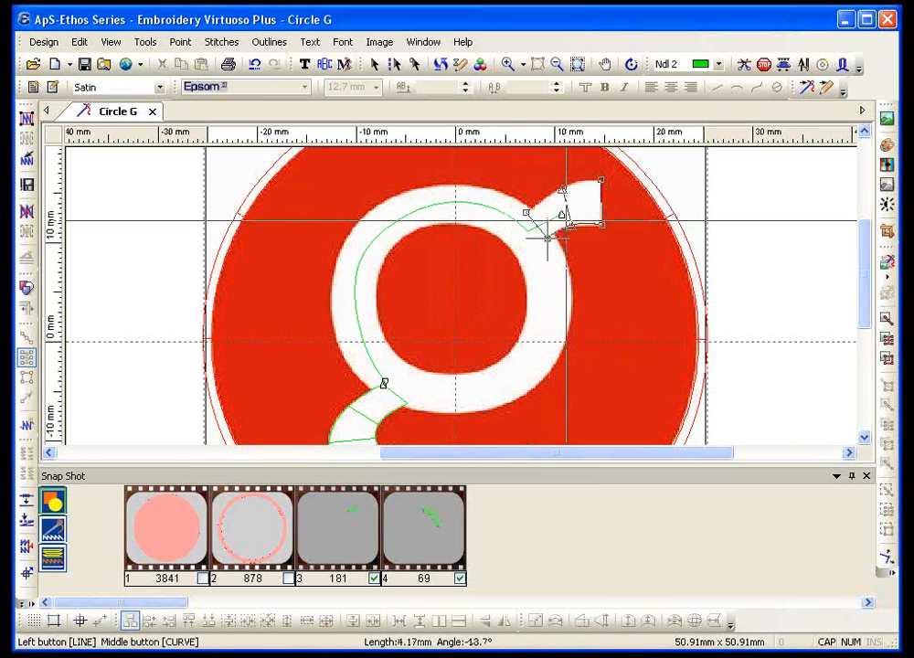
right_click(565, 203)
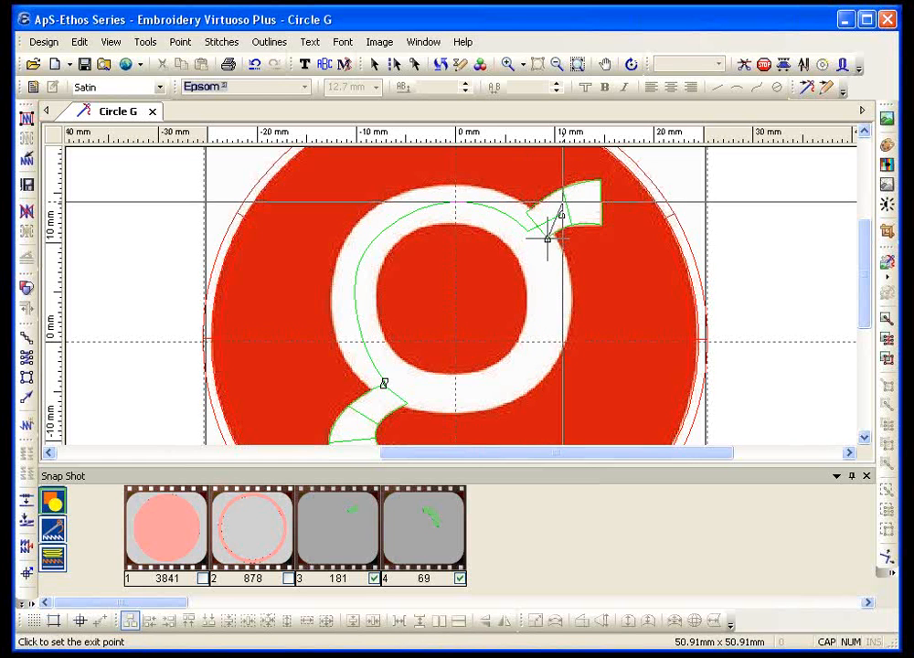
left_click(547, 238)
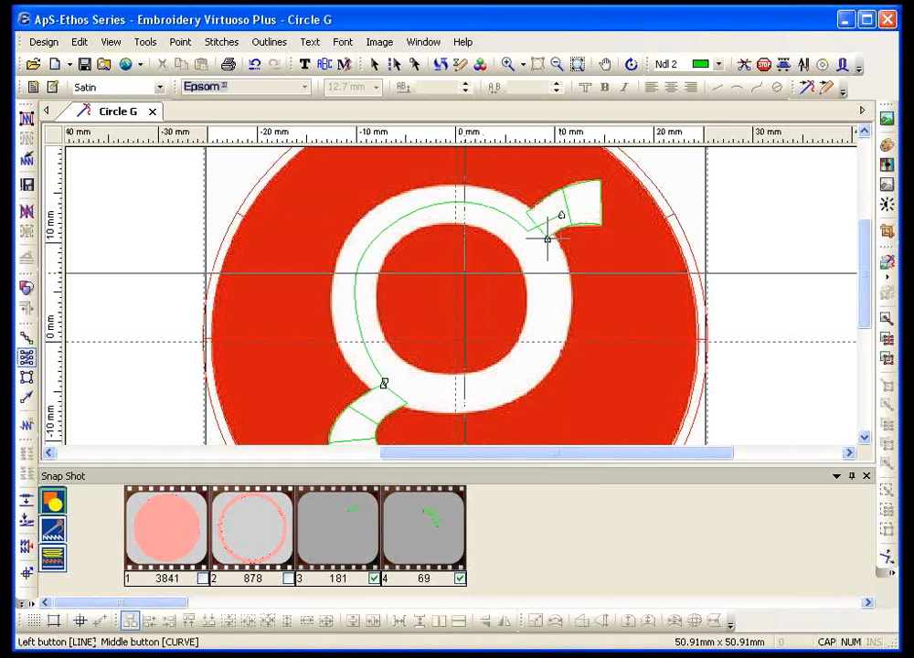
key("Escape")
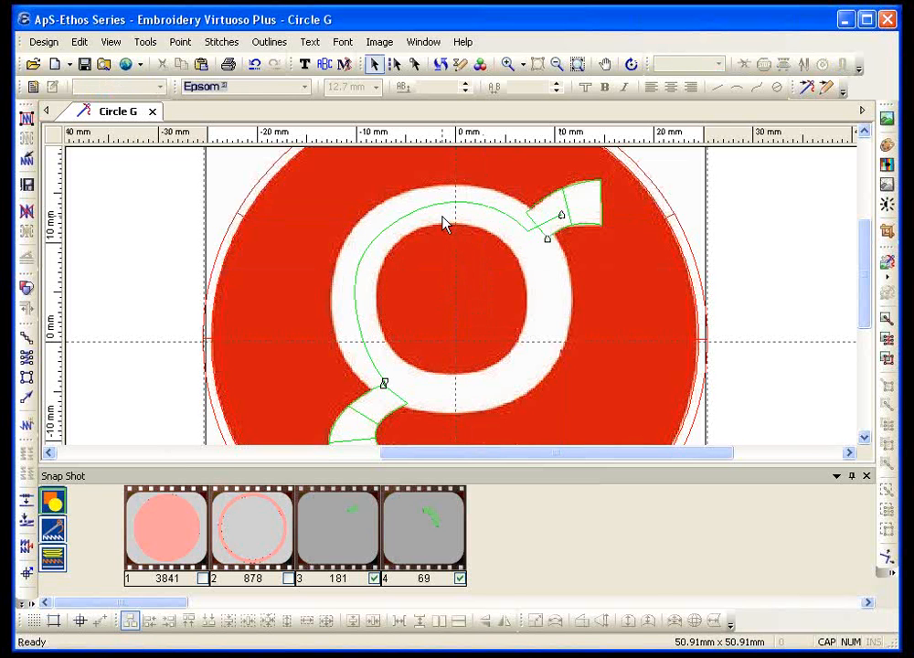
Trace the bowl's outer edge with curve points, starting at its top centre and going clockwise all the way around
left_click(26, 338)
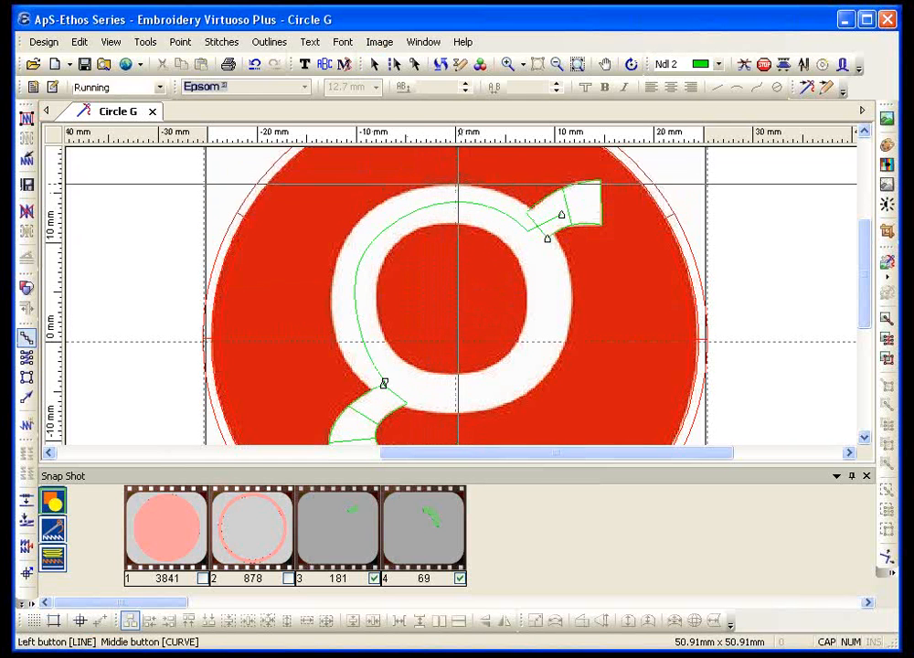
left_click(458, 184)
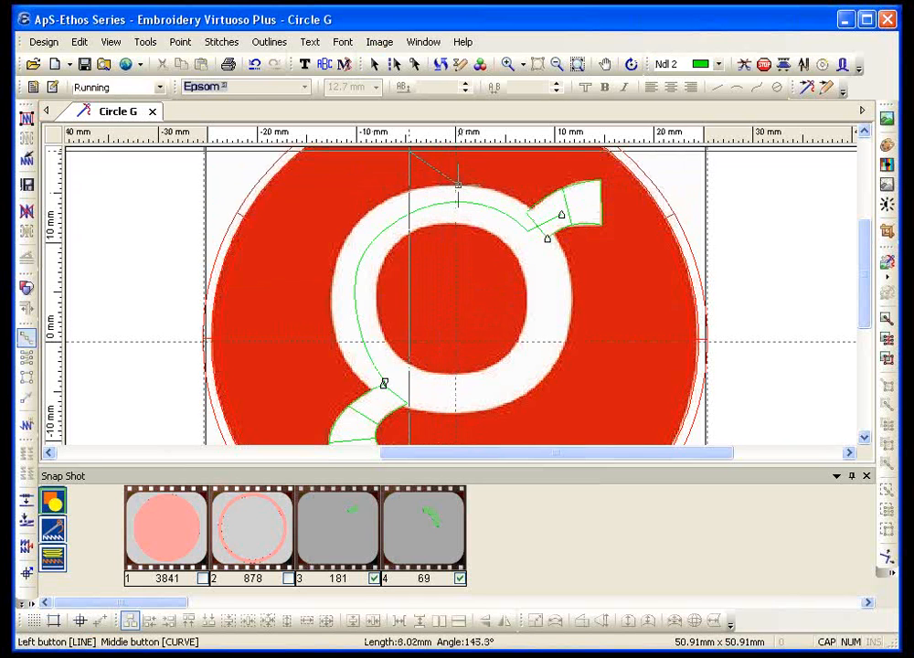
key("space")
left_click(497, 189)
left_click(549, 235)
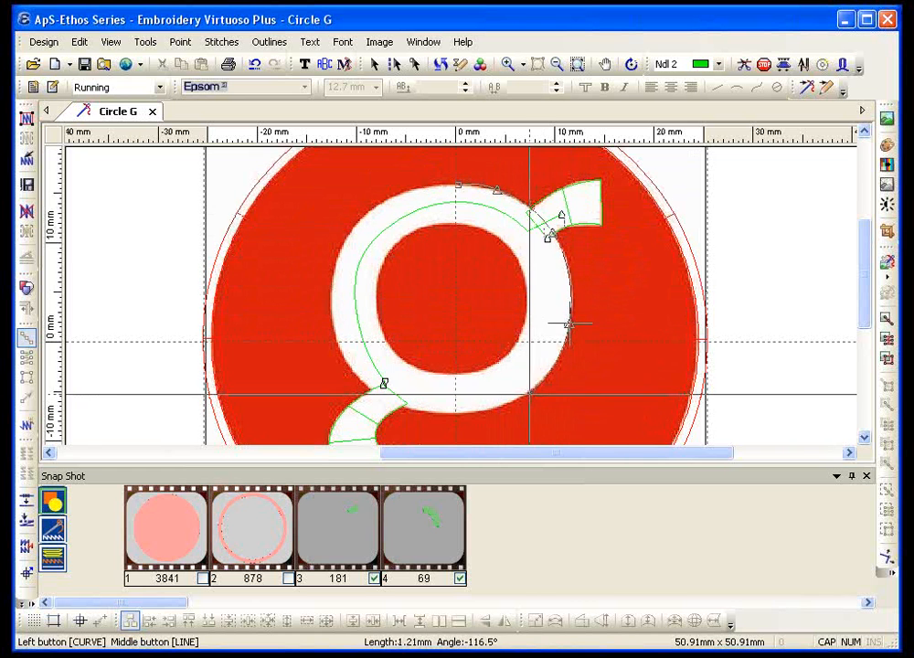
left_click(568, 324)
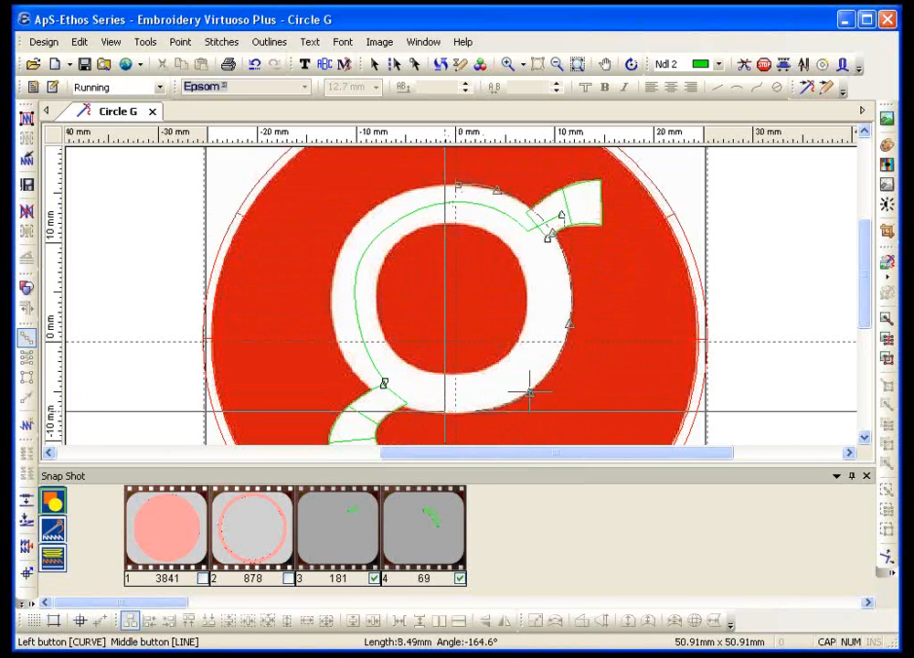
left_click(531, 393)
left_click(443, 413)
left_click(332, 289)
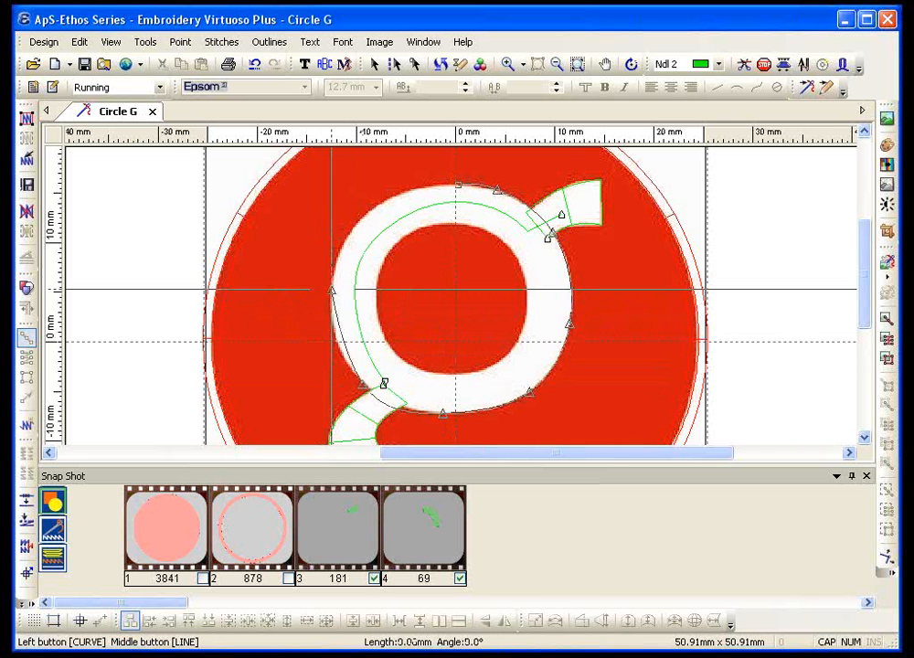
left_click(361, 220)
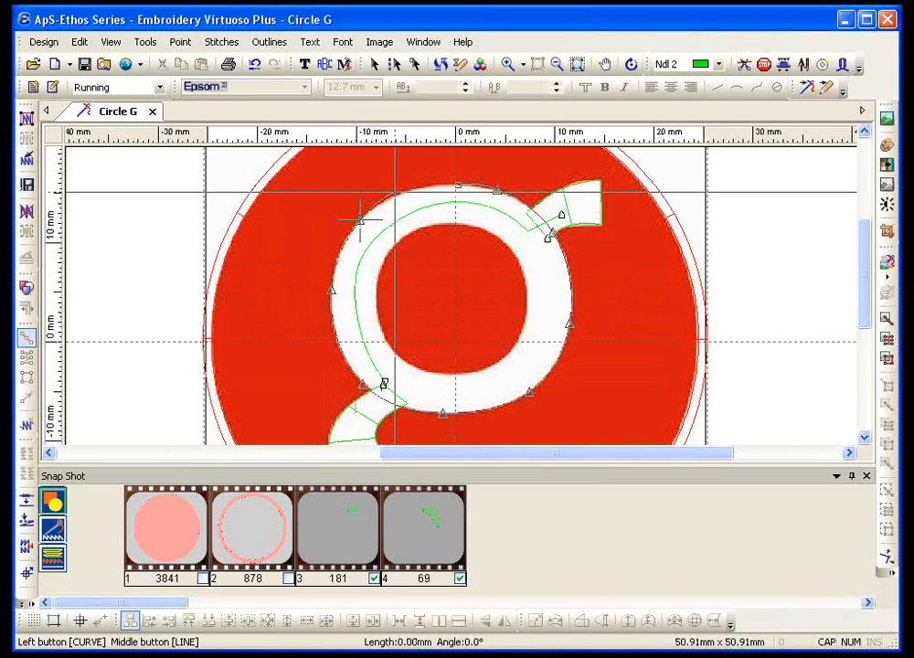
left_click(408, 191)
key("space")
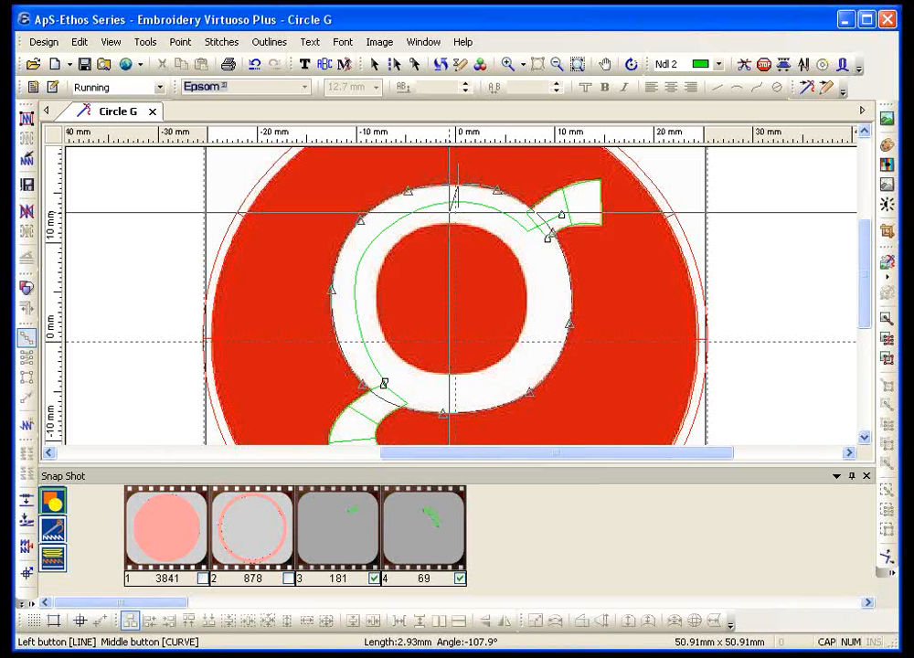
Turn the traced outline into a satin column by paralleling it to the bowl's inner edge, with entry and exit at the top
left_click(449, 213)
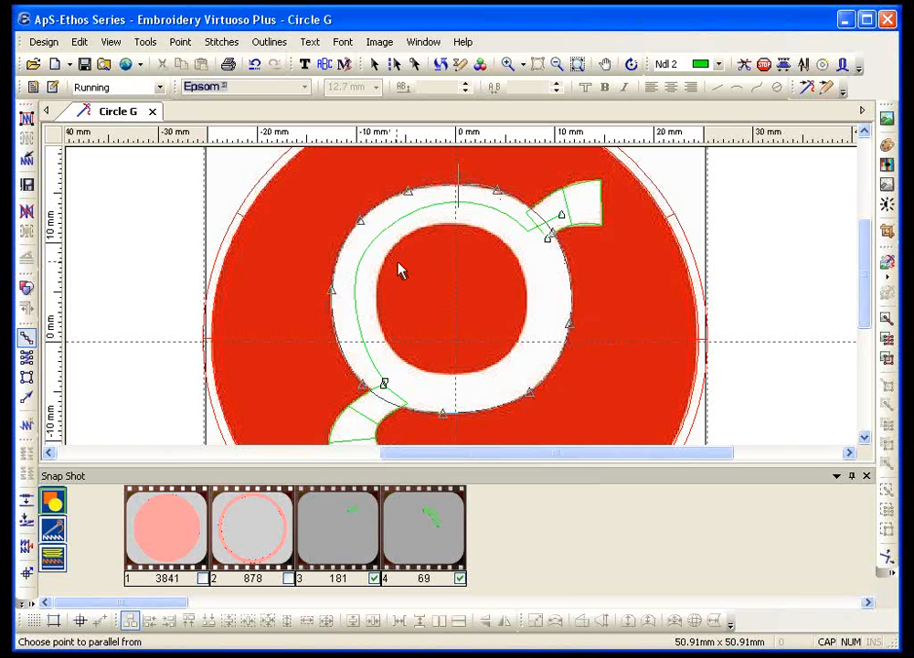
left_click(498, 191)
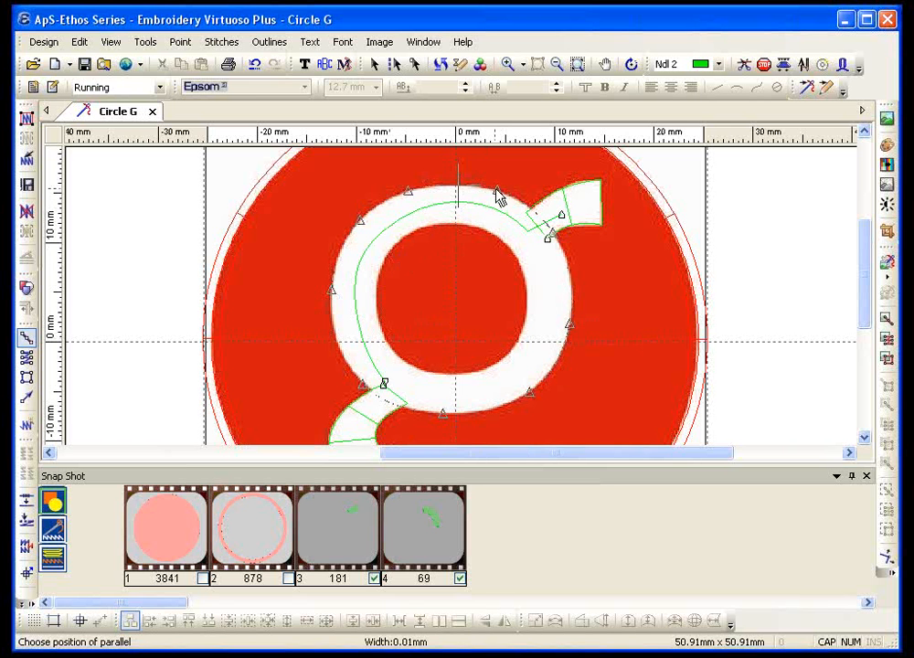
left_click(461, 226)
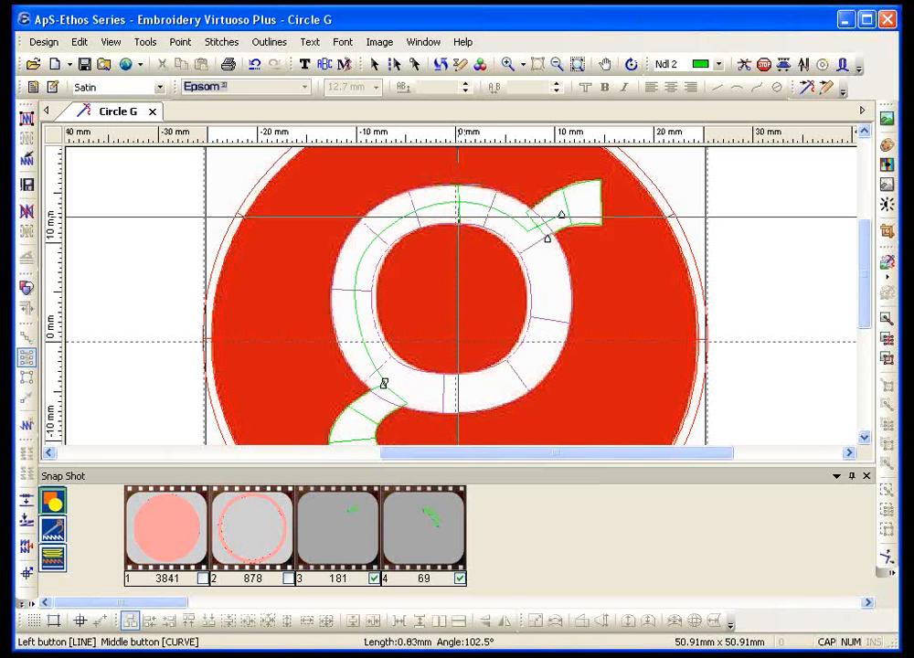
right_click(477, 288)
right_click(432, 240)
right_click(432, 239)
right_click(433, 240)
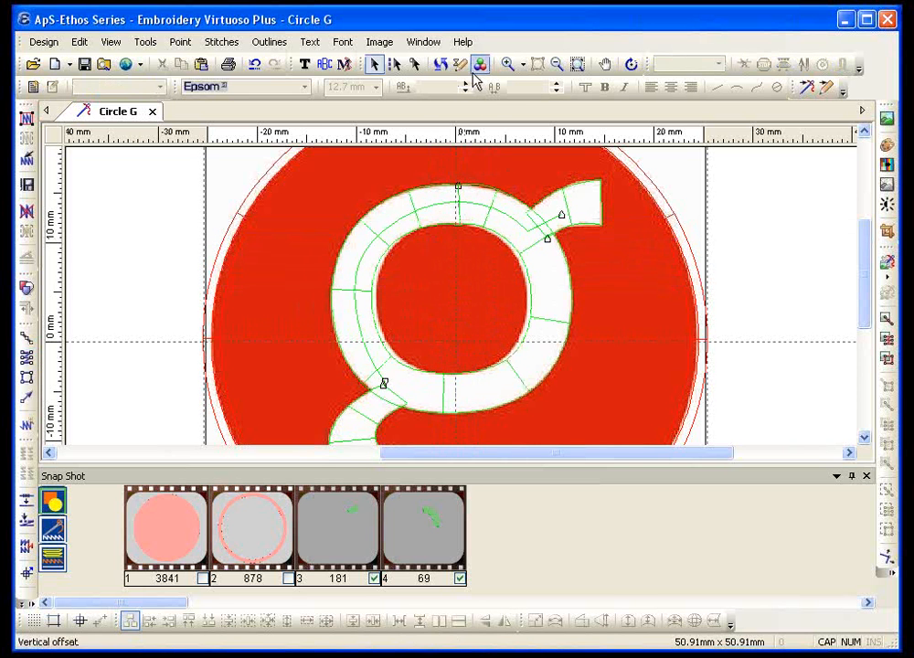
Nudge the bowl column's inner points on the left, right, upper right and lower right onto the artwork edge, and stitch all outlines
left_click(415, 65)
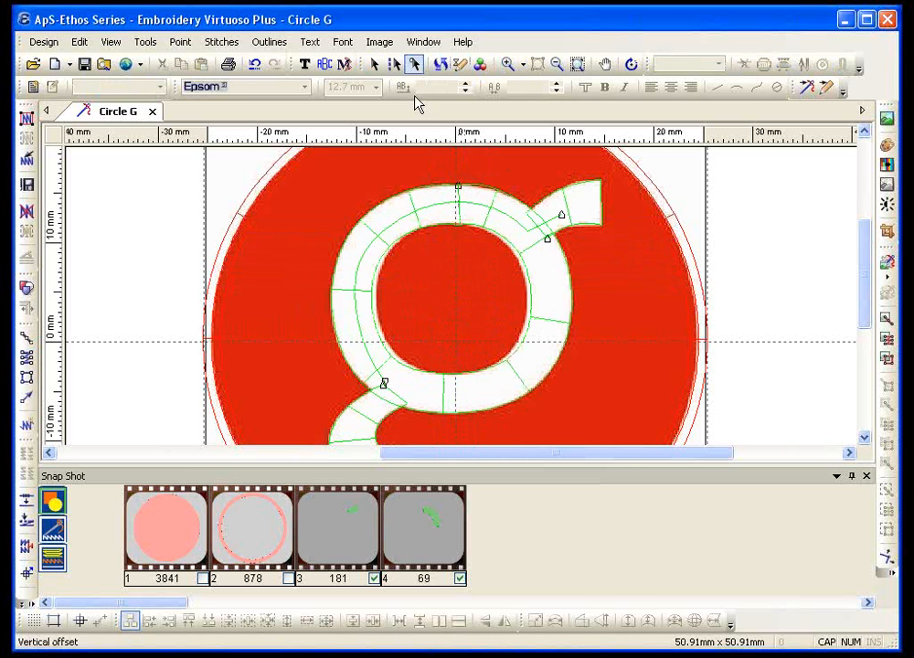
left_click(465, 204)
left_click(460, 229)
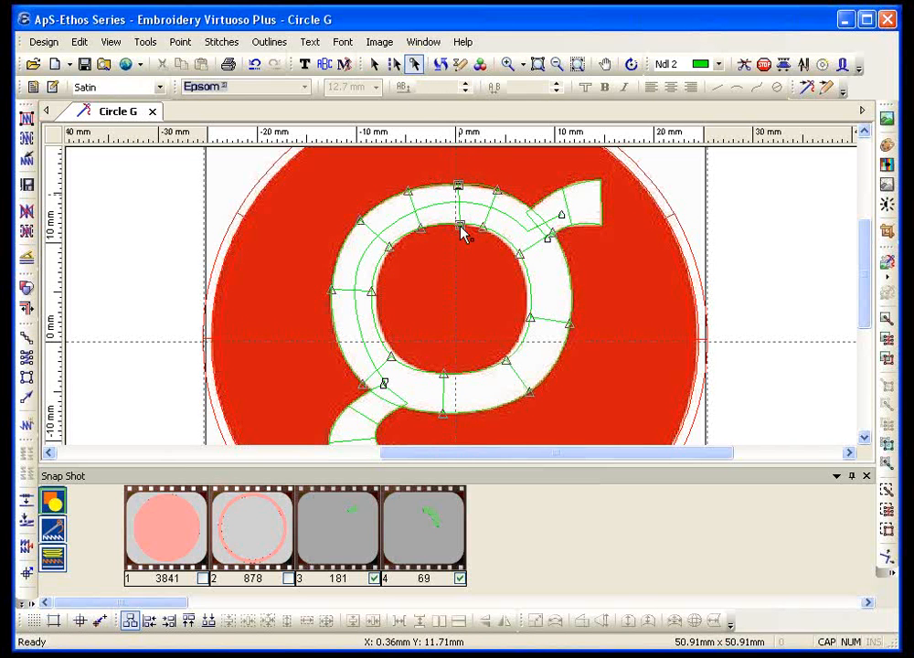
left_click_drag(374, 295, 379, 294)
left_click_drag(530, 322, 528, 320)
left_click_drag(522, 256, 518, 256)
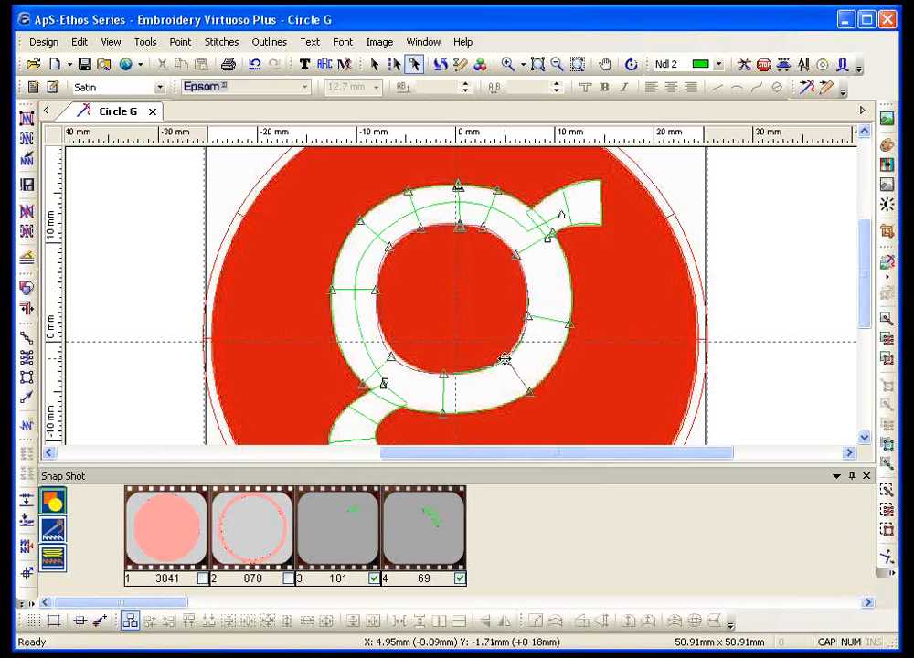
key("Escape")
left_click(27, 118)
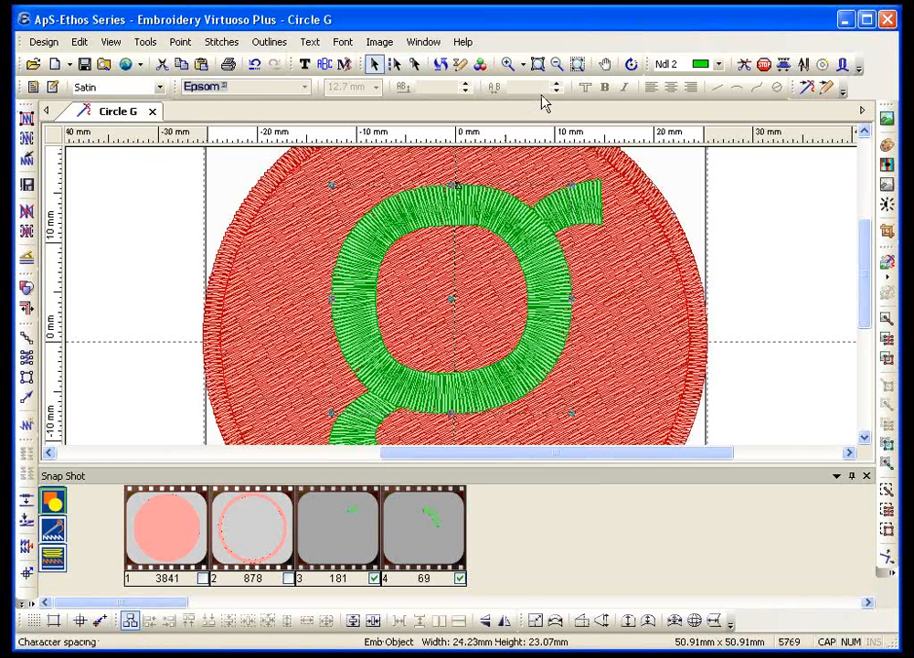
Set the satin pitch of the bowl column to 0.37 mm
left_click(581, 67)
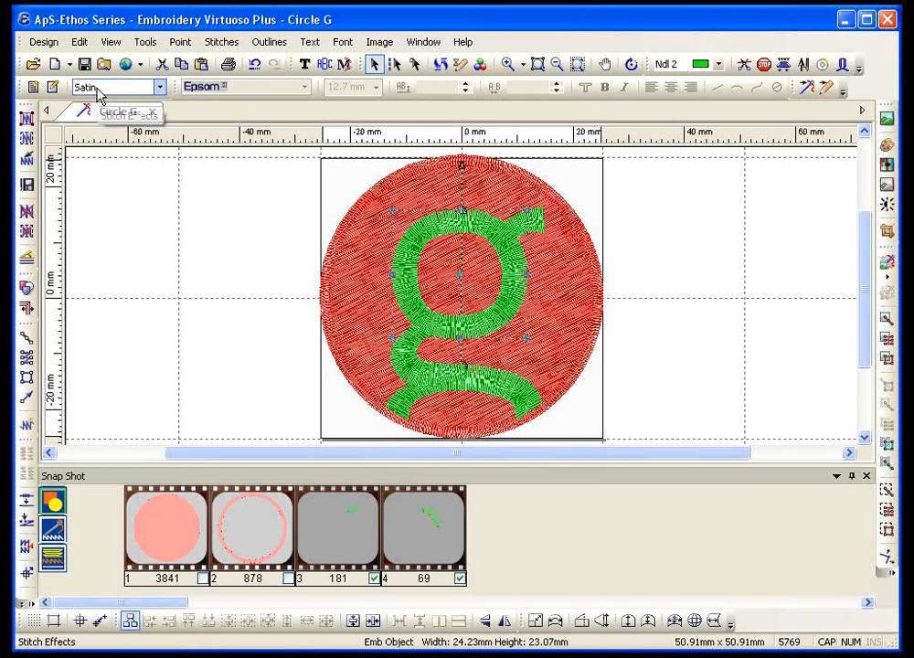
left_click(52, 87)
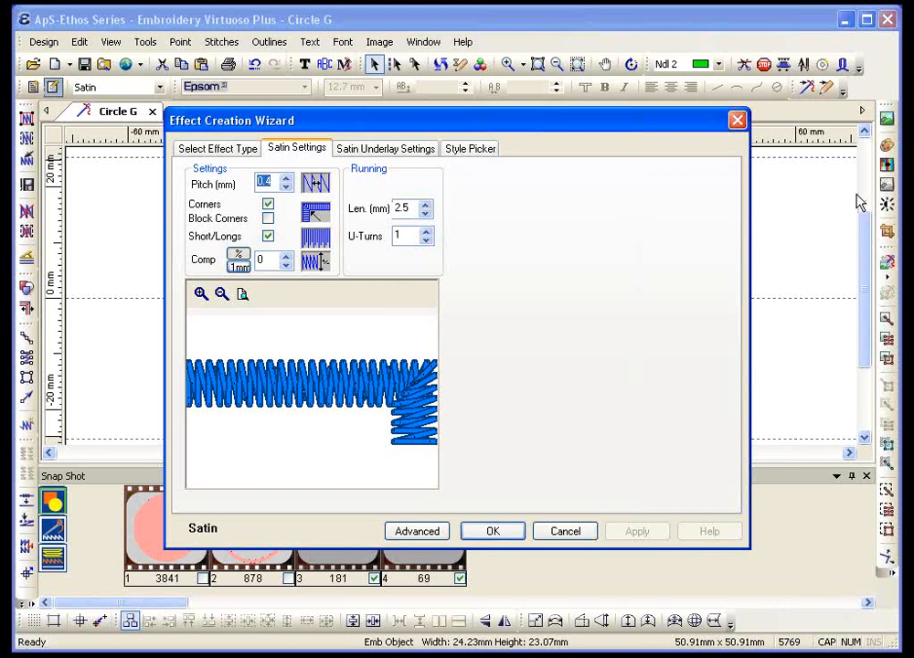
left_click_drag(530, 130, 437, 375)
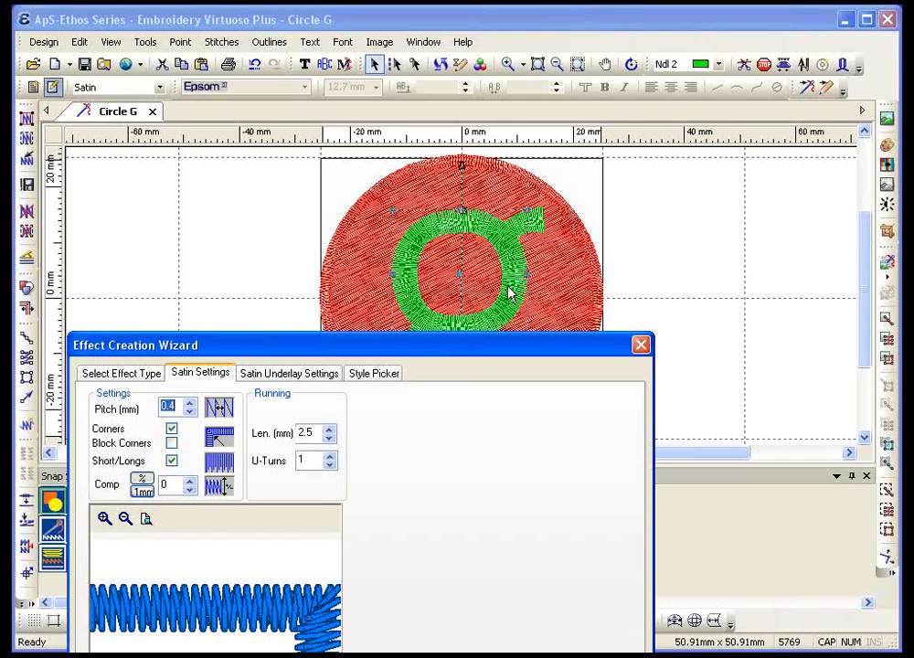
left_click(172, 402)
key("BackSpace")
type("37")
left_click_drag(279, 355, 270, 193)
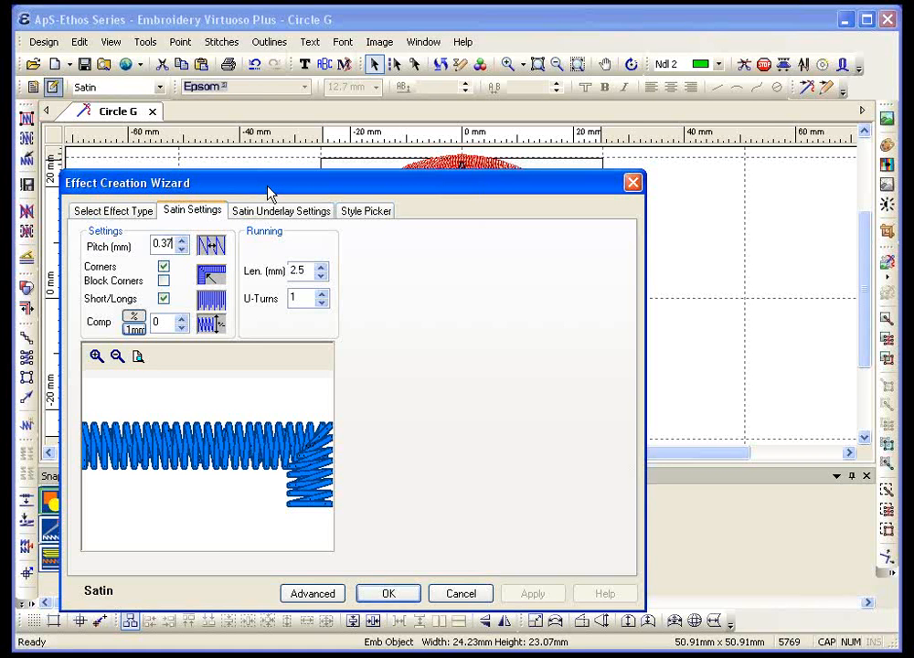
scroll(167, 289, "up", 4)
scroll(166, 289, "down", 1)
left_click(388, 595)
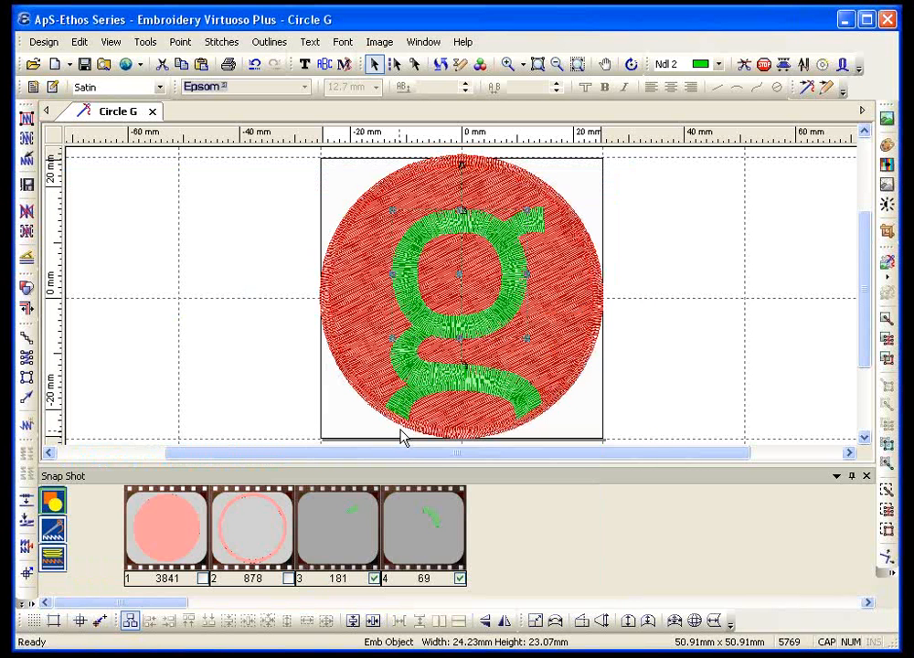
Recolour the circle's satin border to needle 2, green
left_click(249, 215)
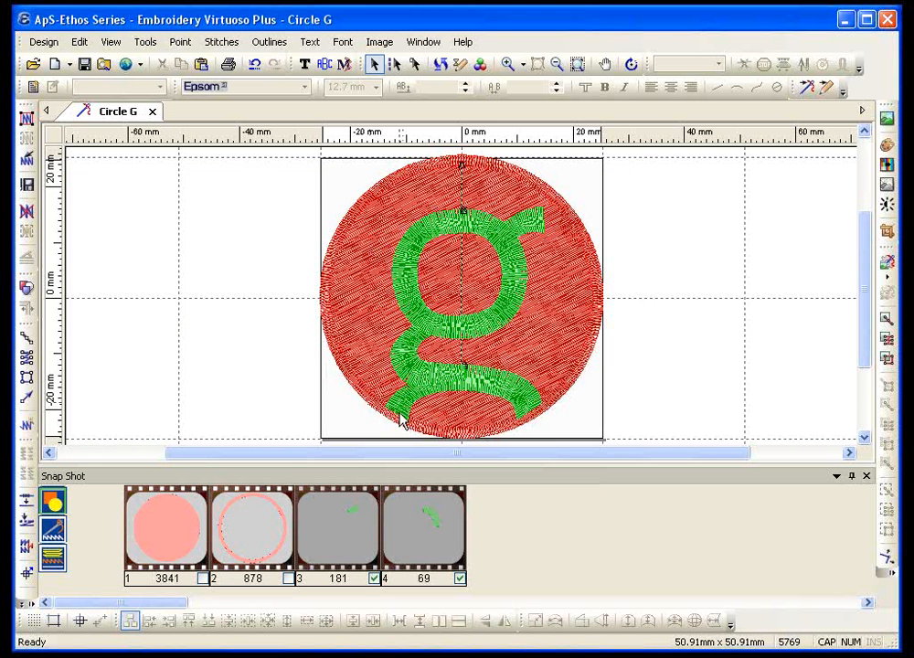
left_click(369, 198)
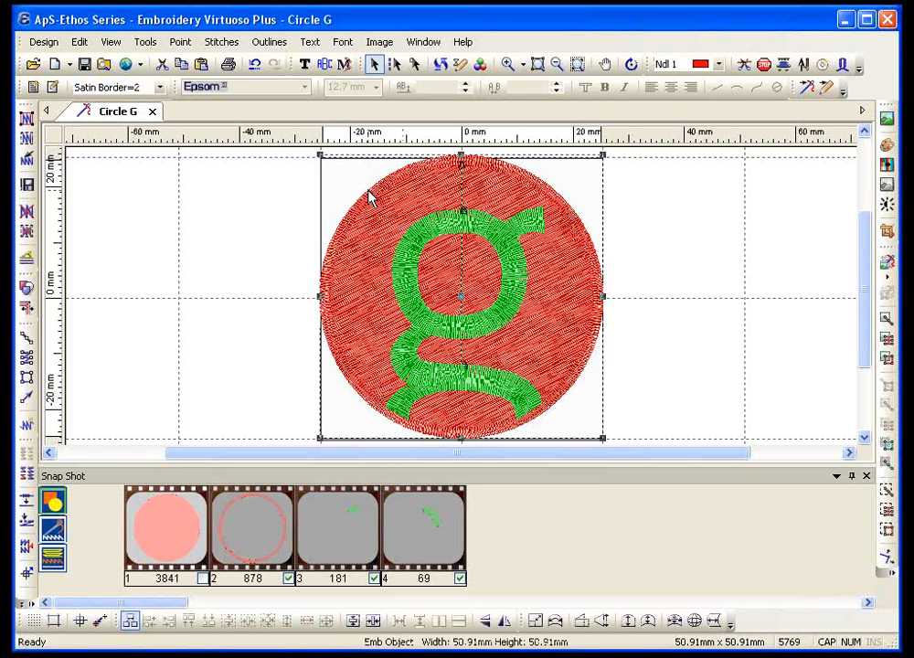
key("2")
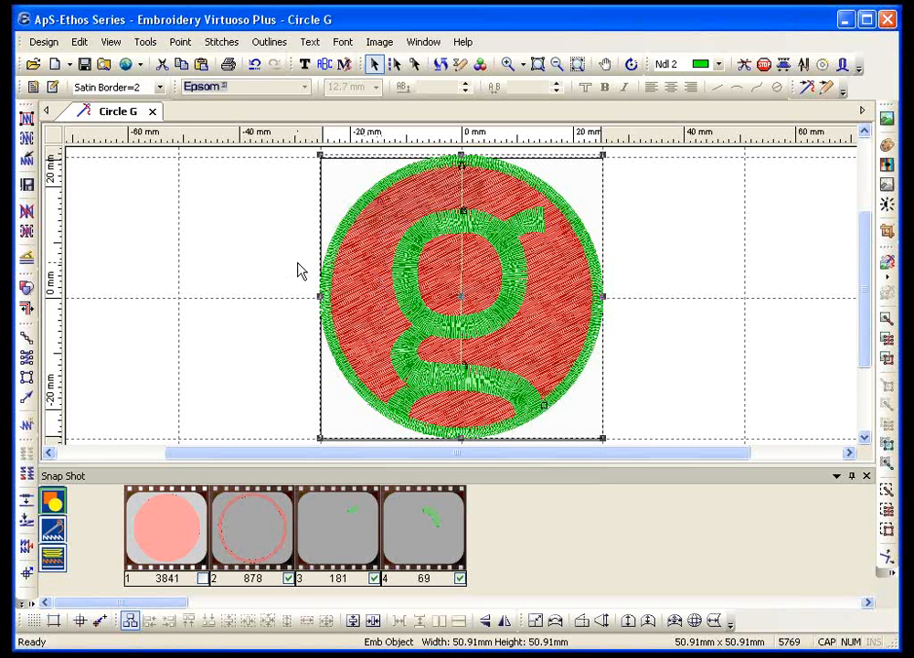
Refresh the Snap Shot list so each object is shown separately, and move the circle border to the end of the sewing order
left_click(48, 493)
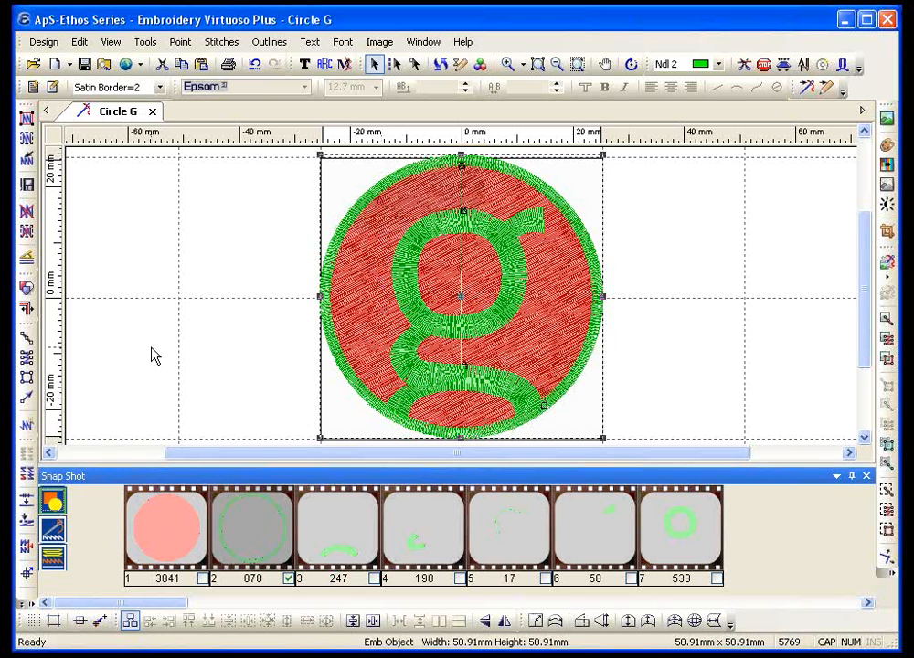
left_click(111, 41)
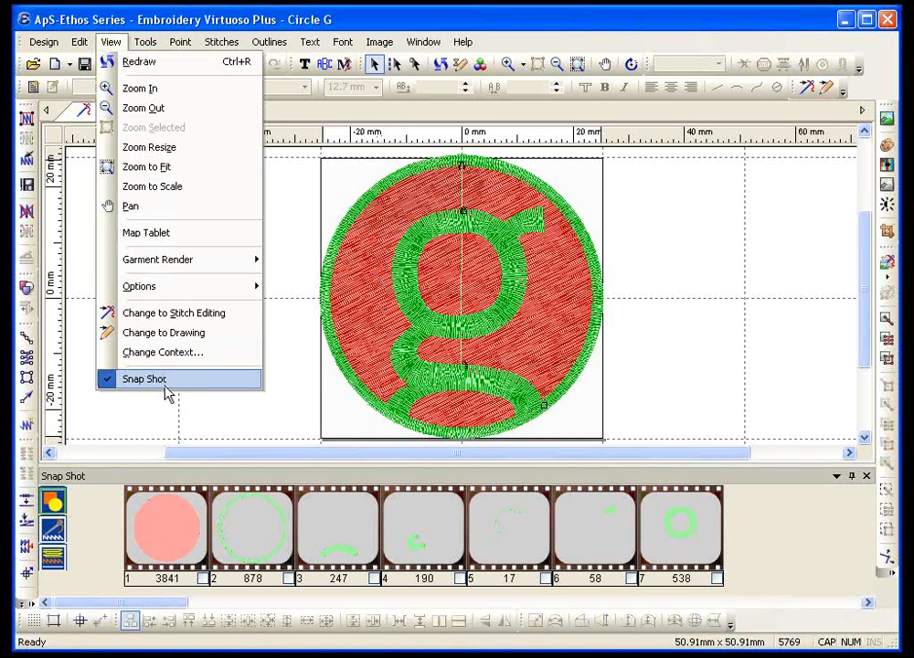
left_click(267, 379)
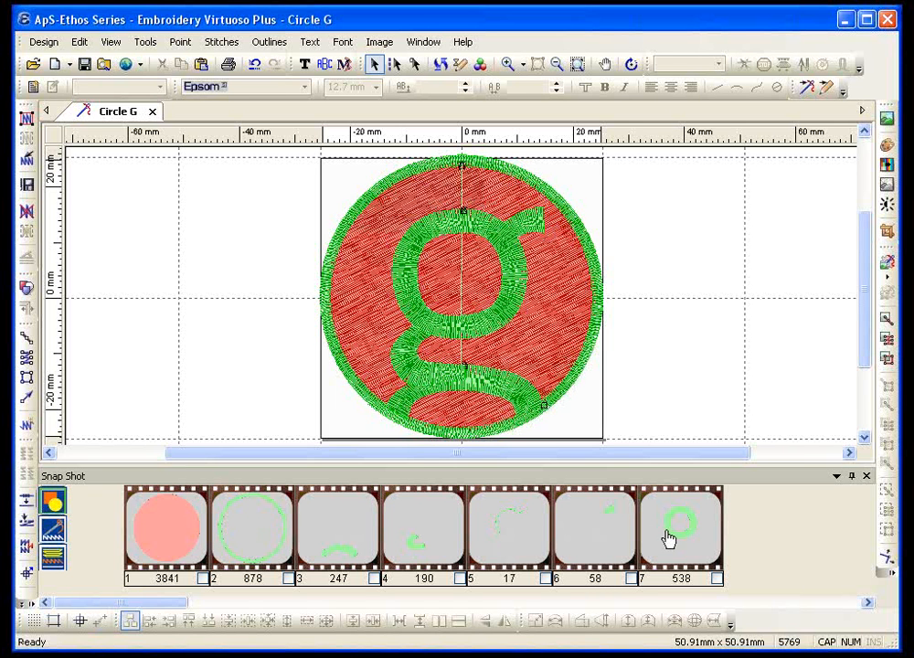
right_click(253, 536)
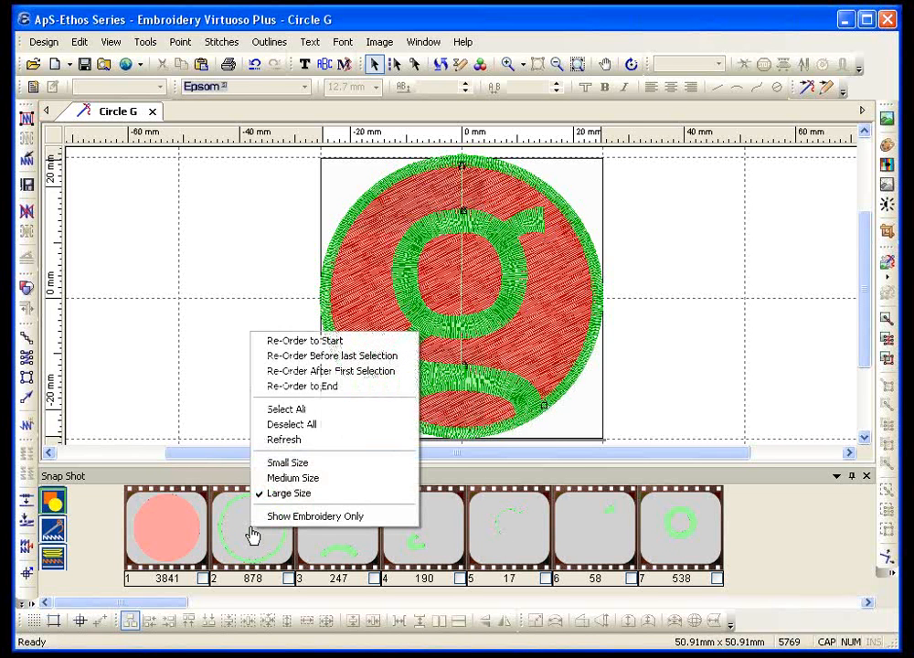
left_click(294, 391)
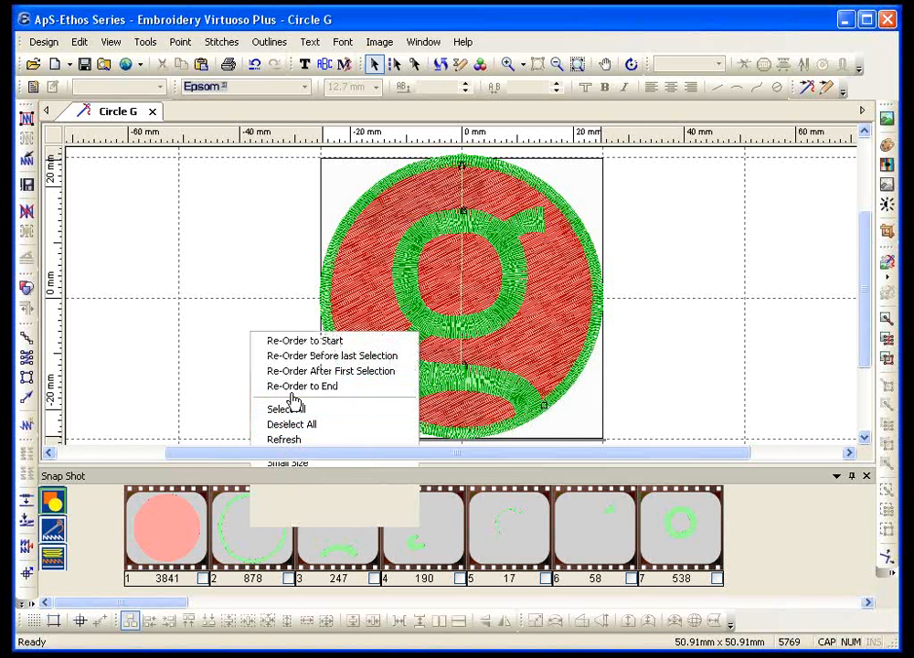
left_click(247, 537)
right_click(247, 538)
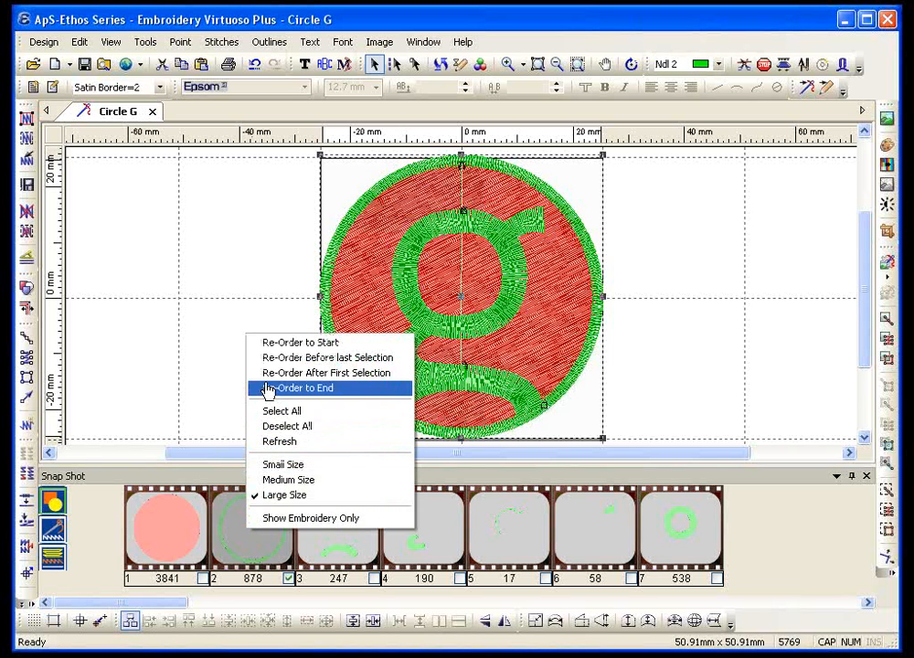
left_click(264, 391)
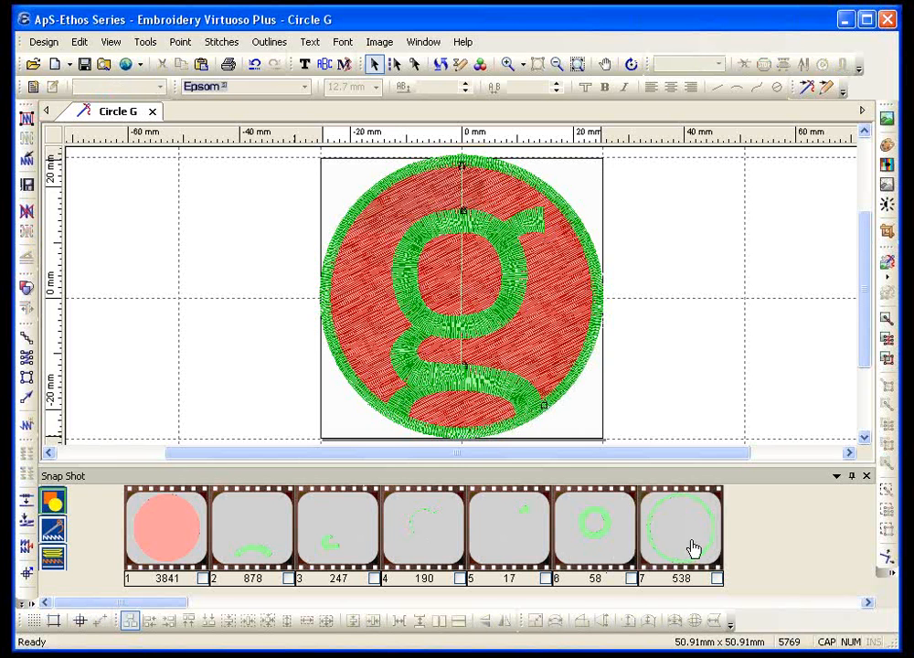
Move the circle border to second and then sixth place in the sewing order, and put the bowl column ahead of it
left_click_drag(693, 549, 254, 529)
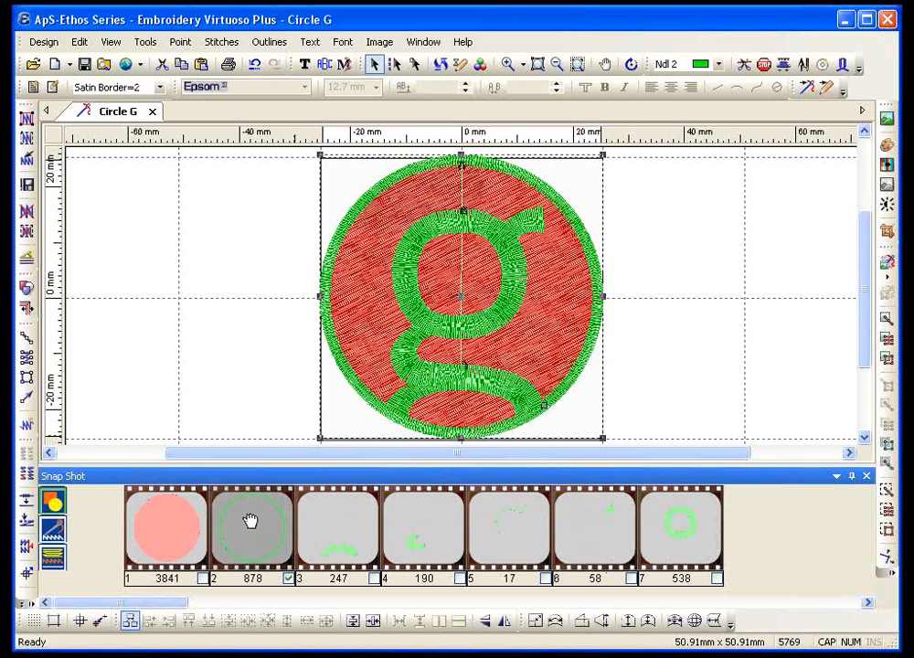
left_click_drag(657, 540, 611, 538)
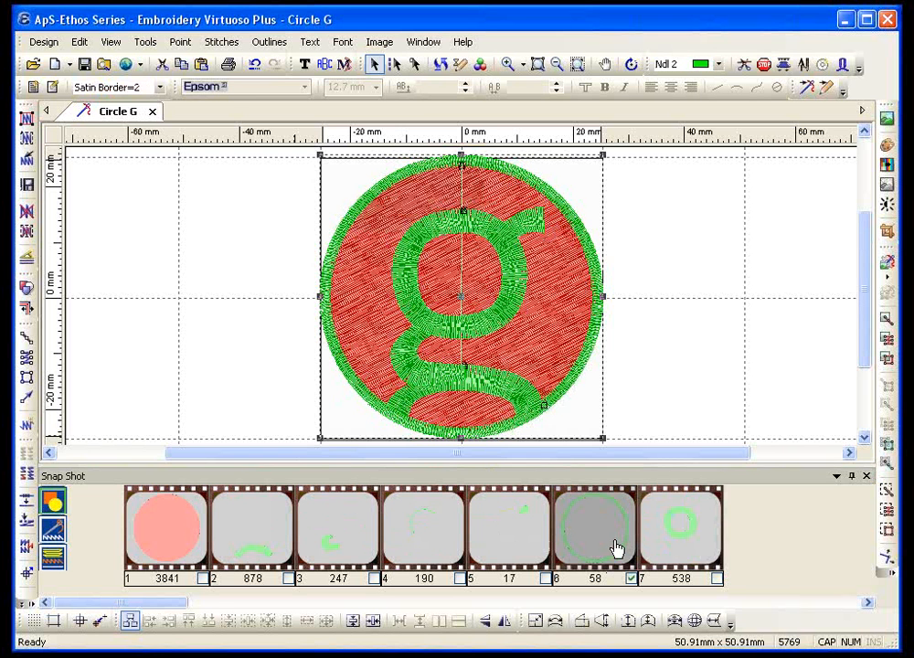
left_click(693, 546)
left_click_drag(671, 554, 611, 558)
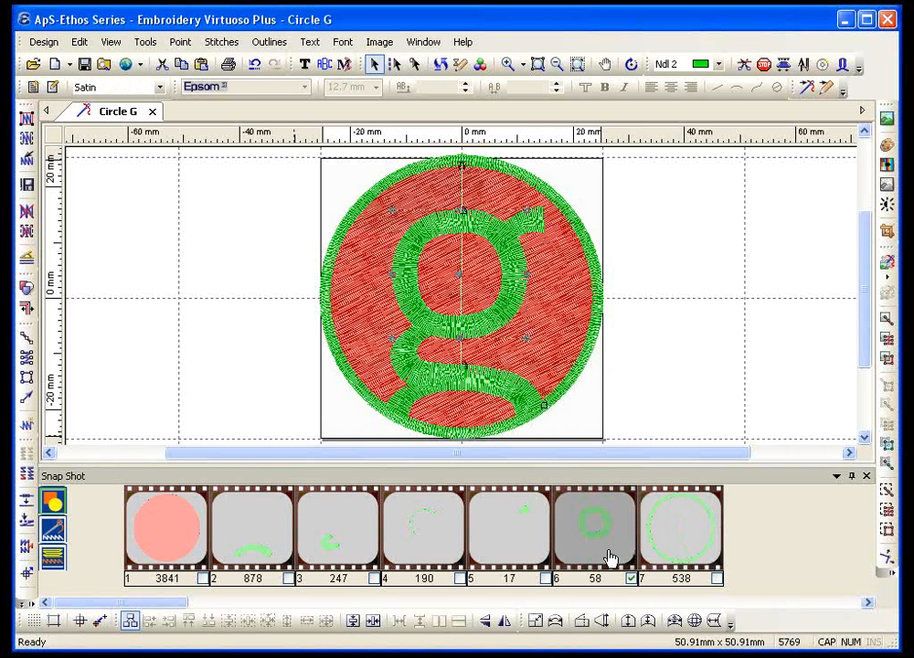
Recolour the circle border at the end of the sewing order to needle 1, red
left_click(613, 365)
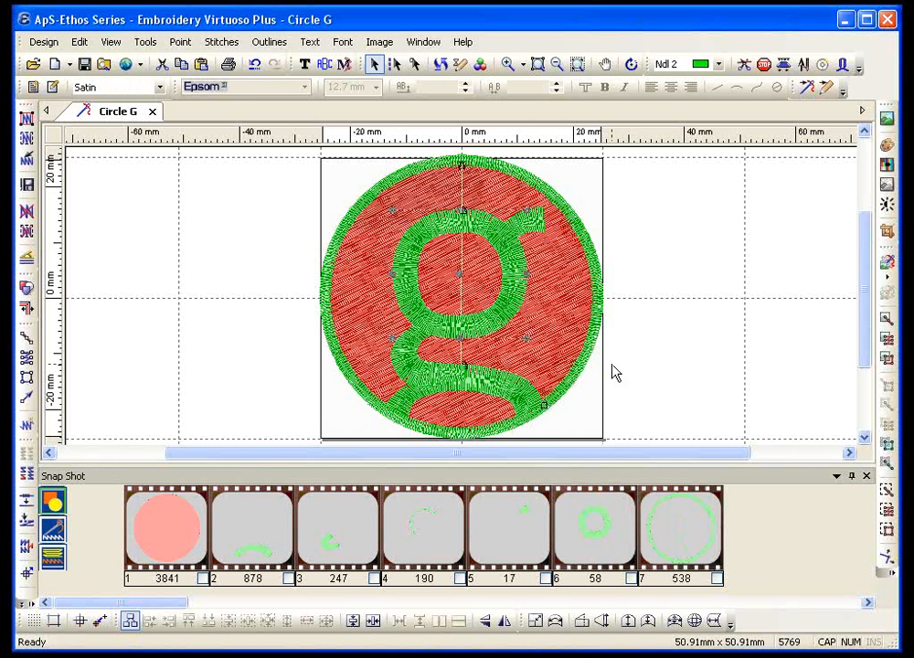
left_click(651, 541)
key("1")
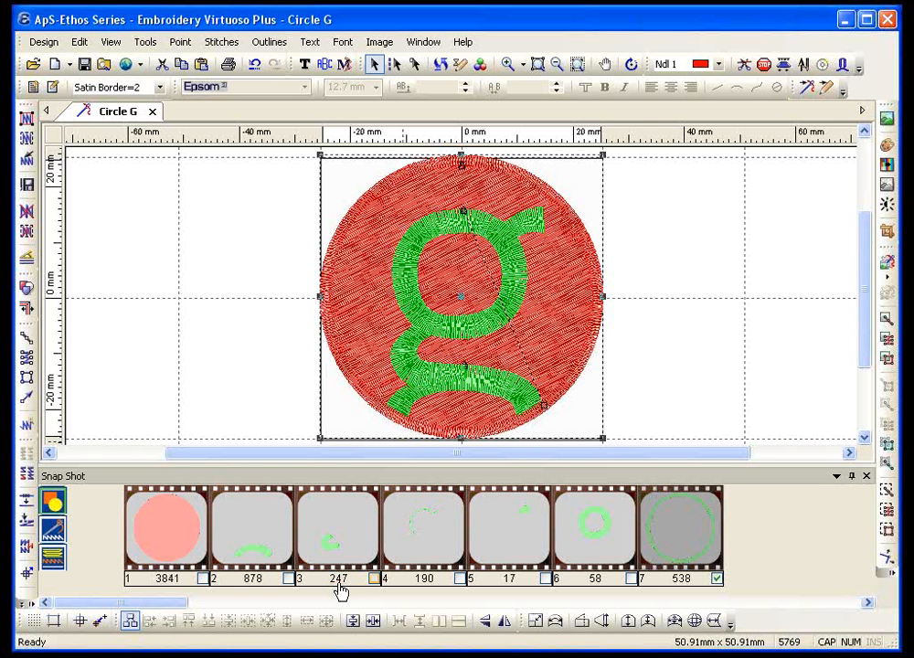
Add the fifth object to the selection and refresh the object-by-object Snap Shot list
left_click(672, 182)
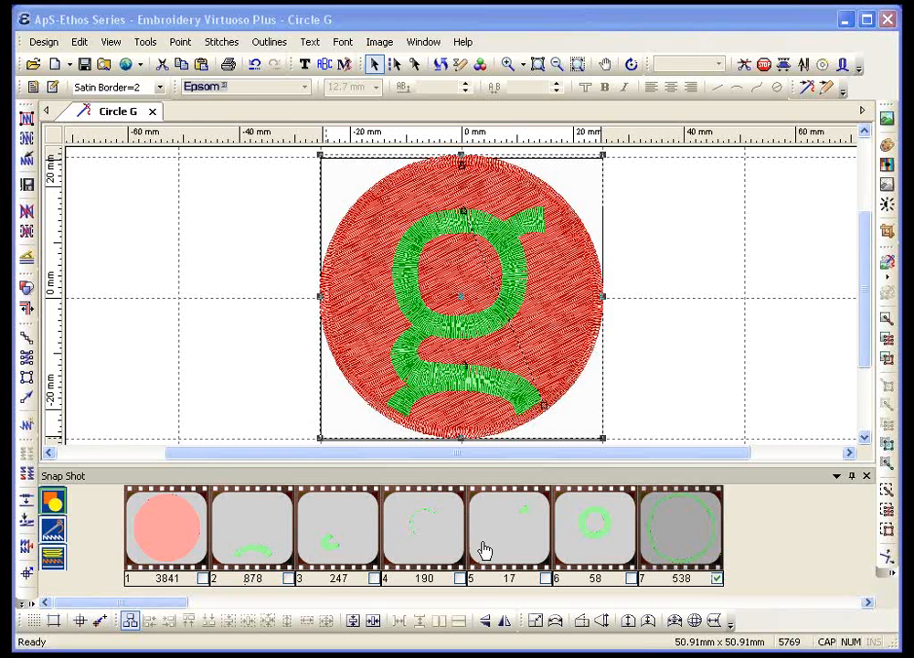
left_click(546, 578)
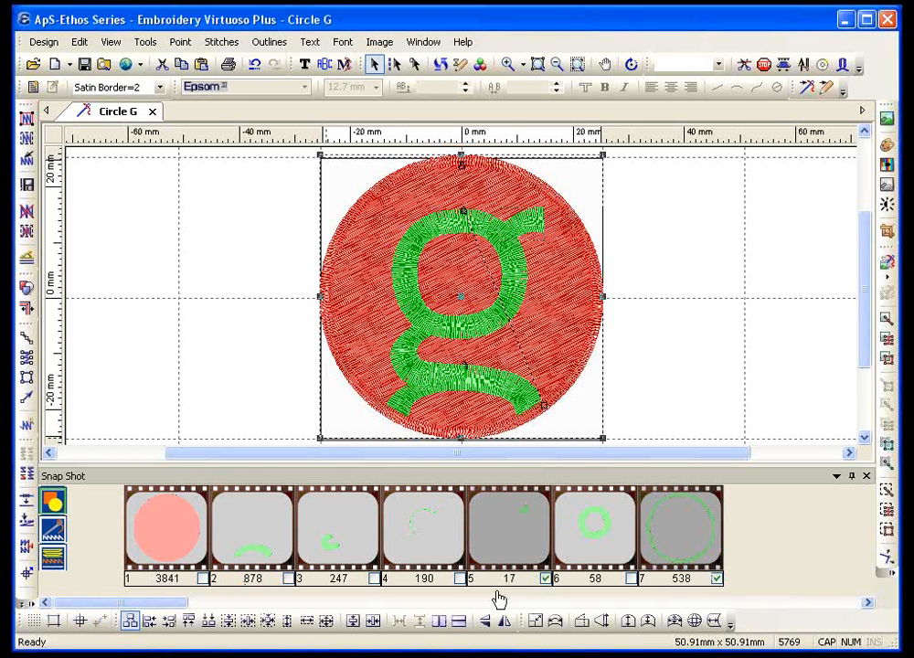
left_click(53, 500)
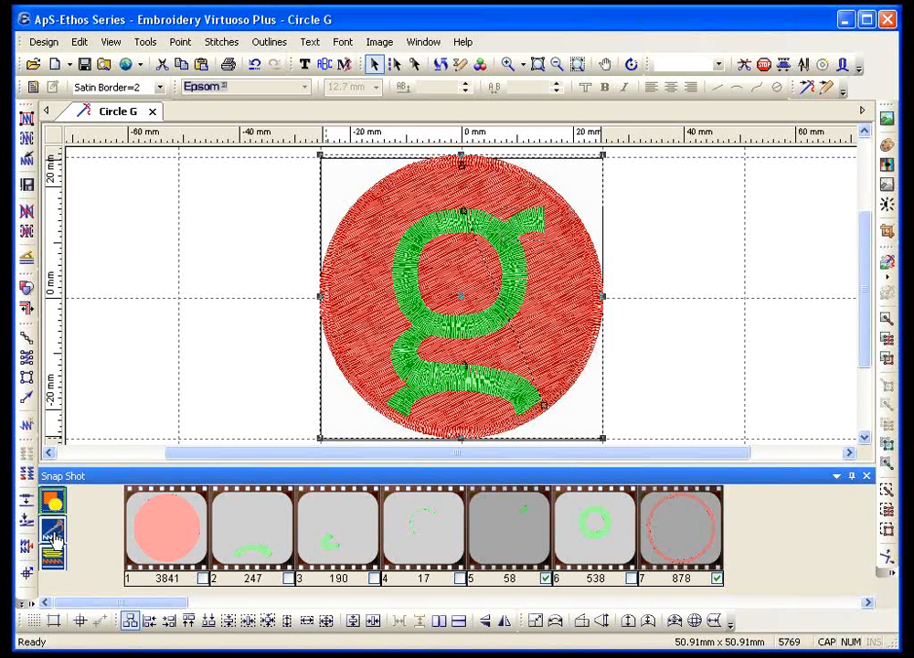
Group the Snap Shot list by thread colour, and select both Colour 1 blocks together and the Colour 2 block on its own
left_click(53, 534)
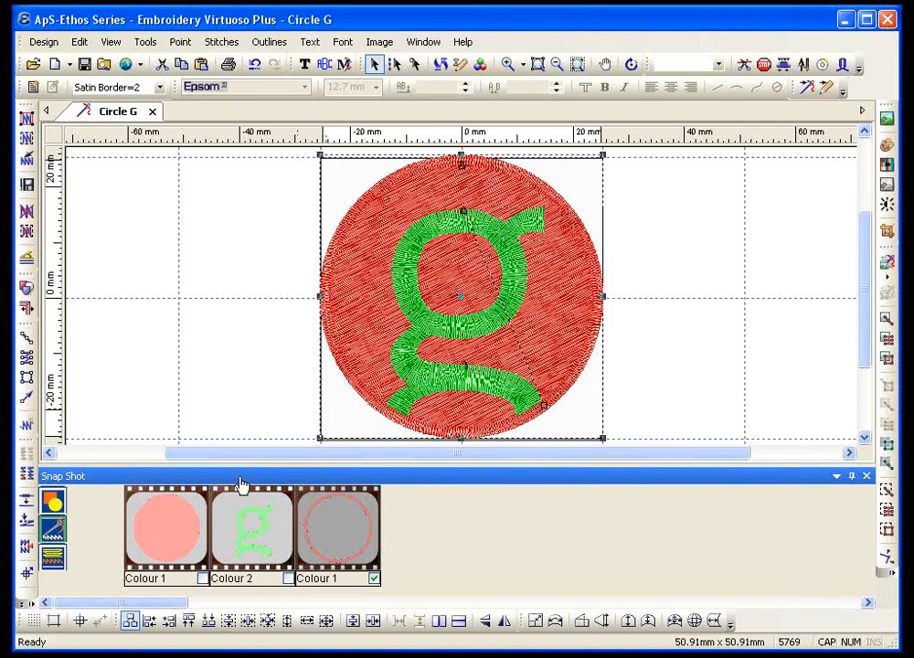
left_click(186, 541)
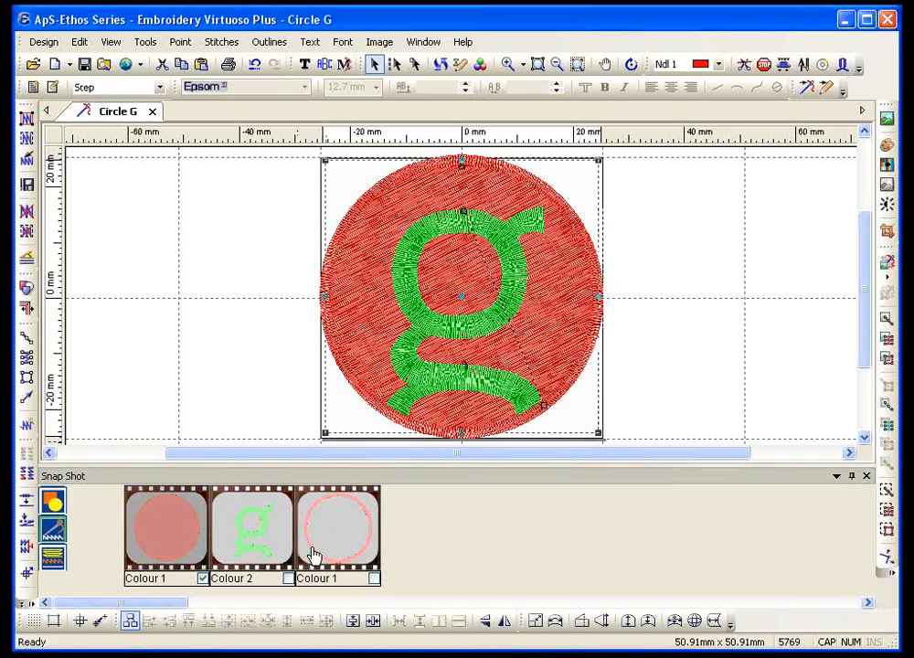
left_click(375, 580)
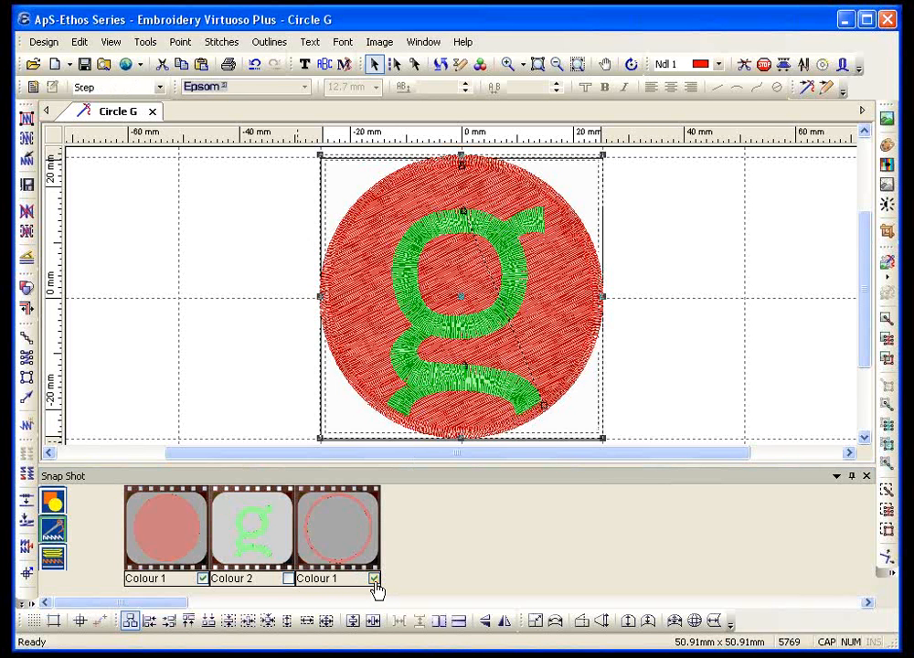
left_click(263, 549)
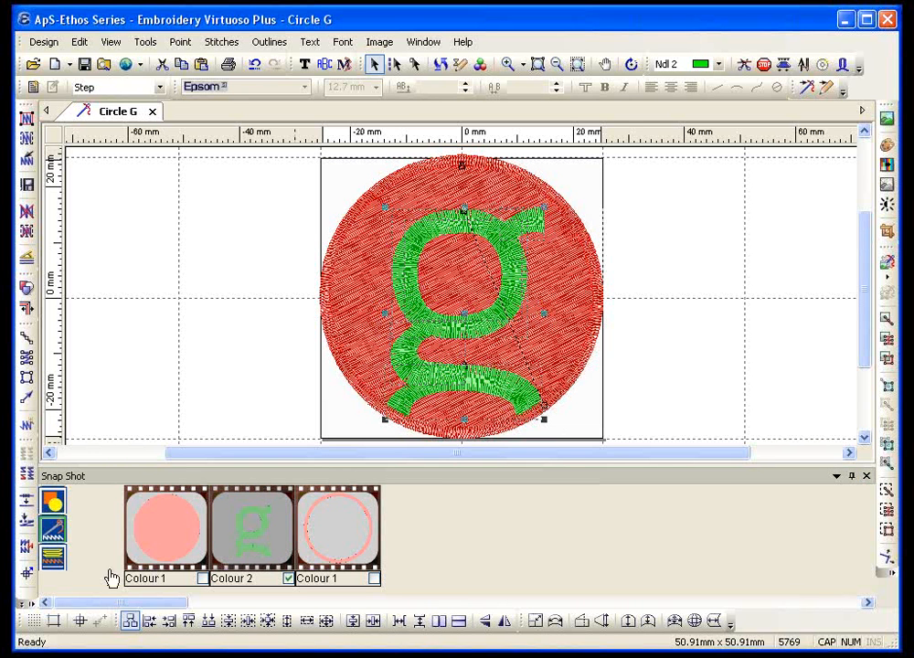
Group the Snap Shot list by stitch type and select the Step, Running, Satin and Satin Border=2 groups one at a time
left_click(52, 559)
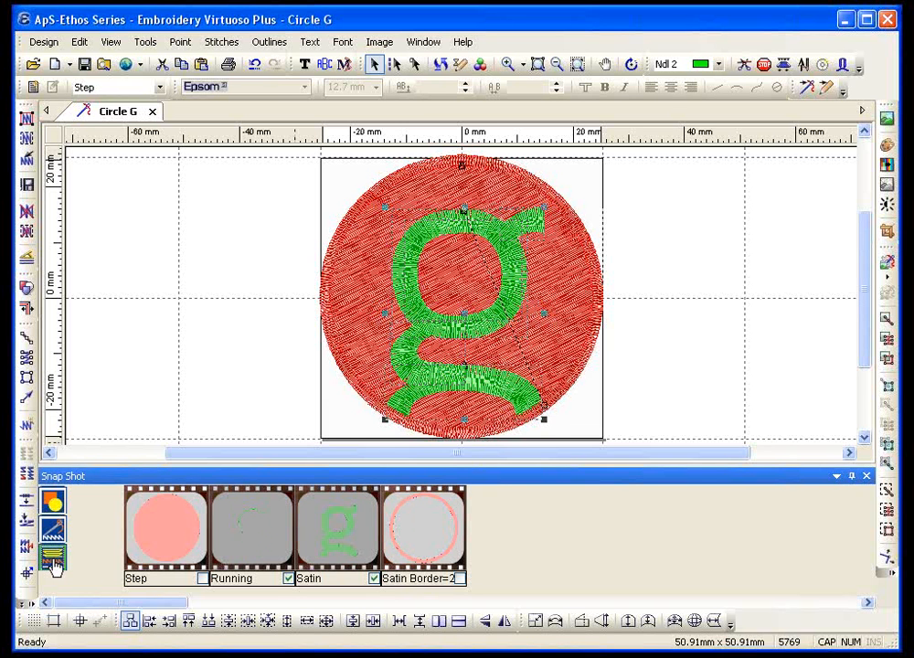
left_click(183, 543)
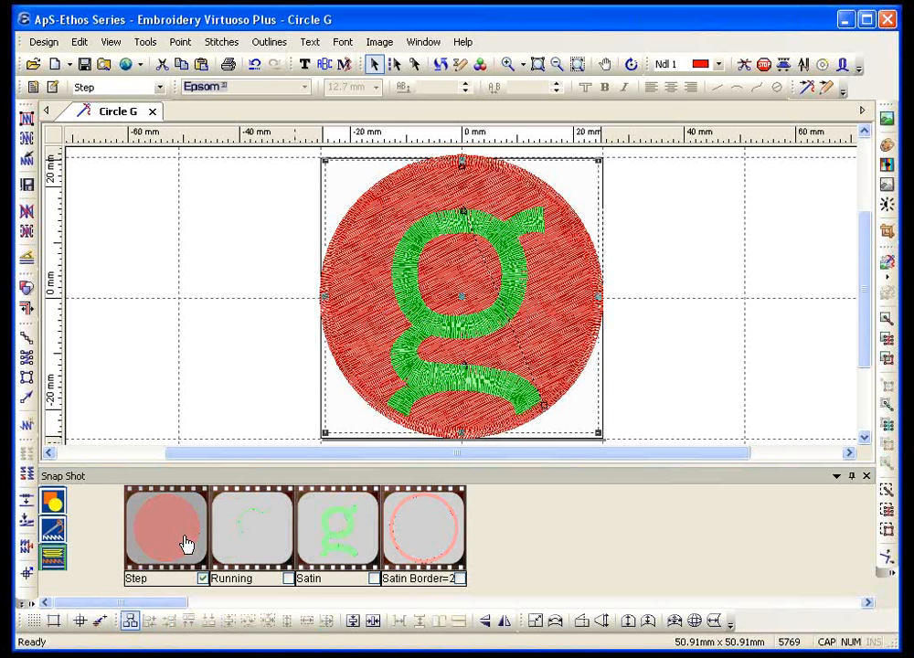
left_click(256, 544)
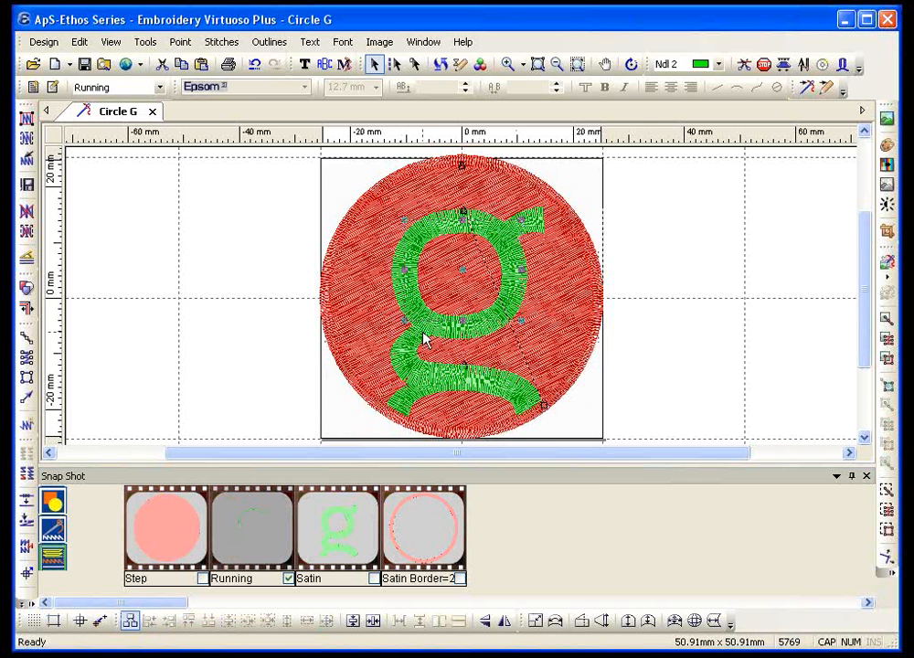
left_click(352, 536)
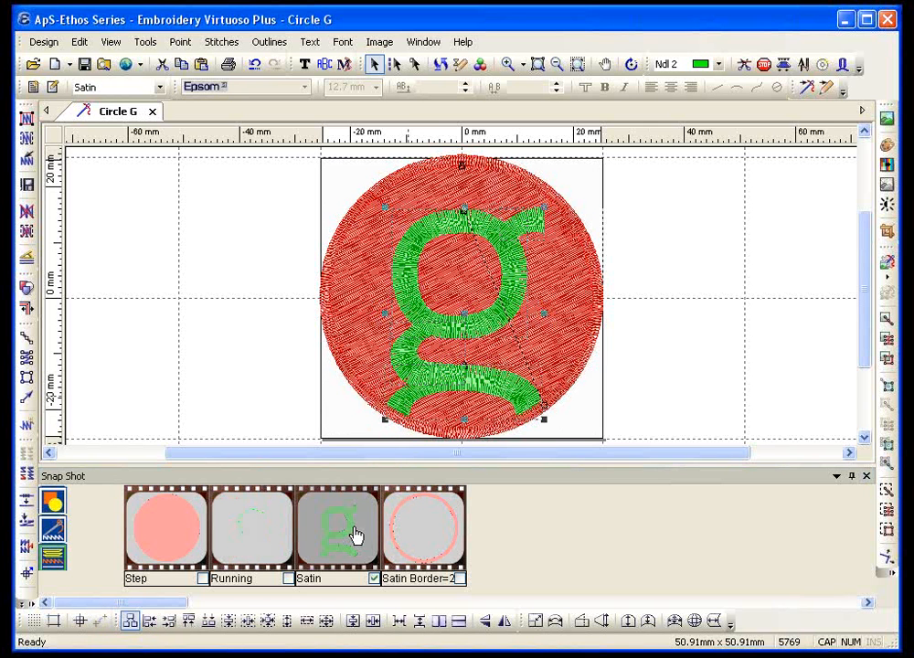
left_click(409, 536)
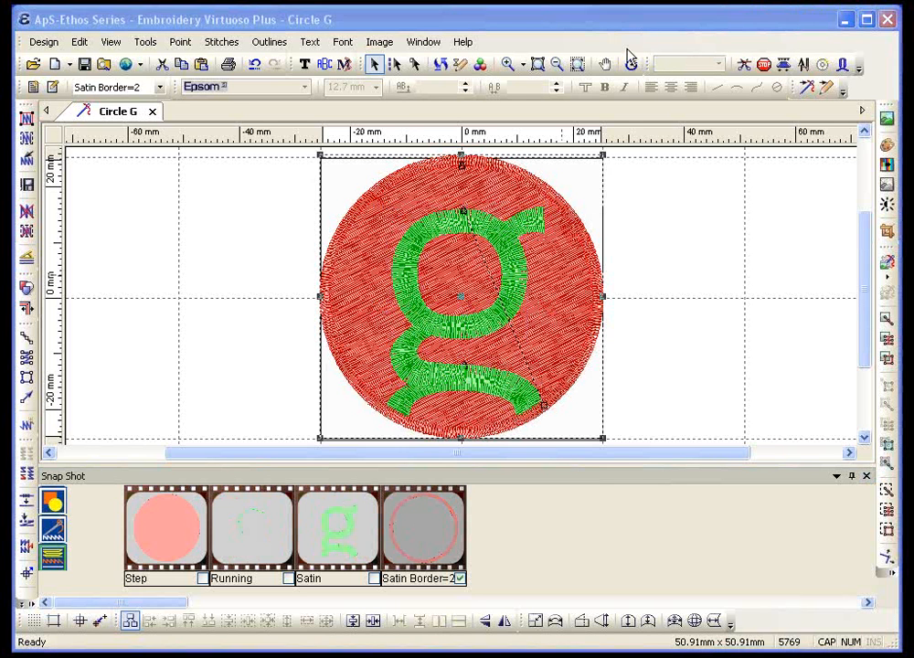
Set the satin pitch of the g's bowl column to 0.32 mm
left_click(462, 237)
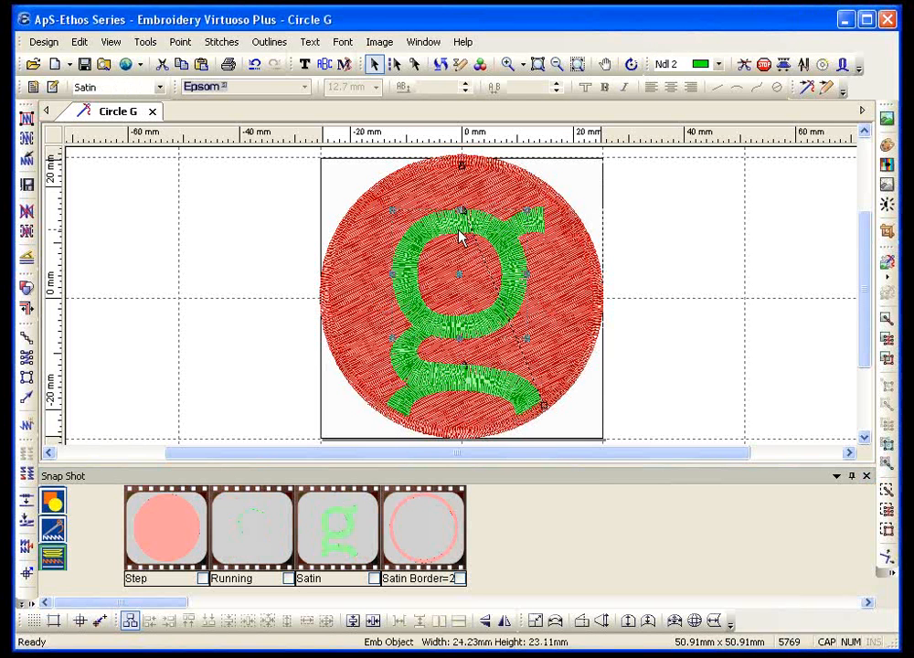
left_click(53, 87)
left_click(286, 187)
left_click(287, 186)
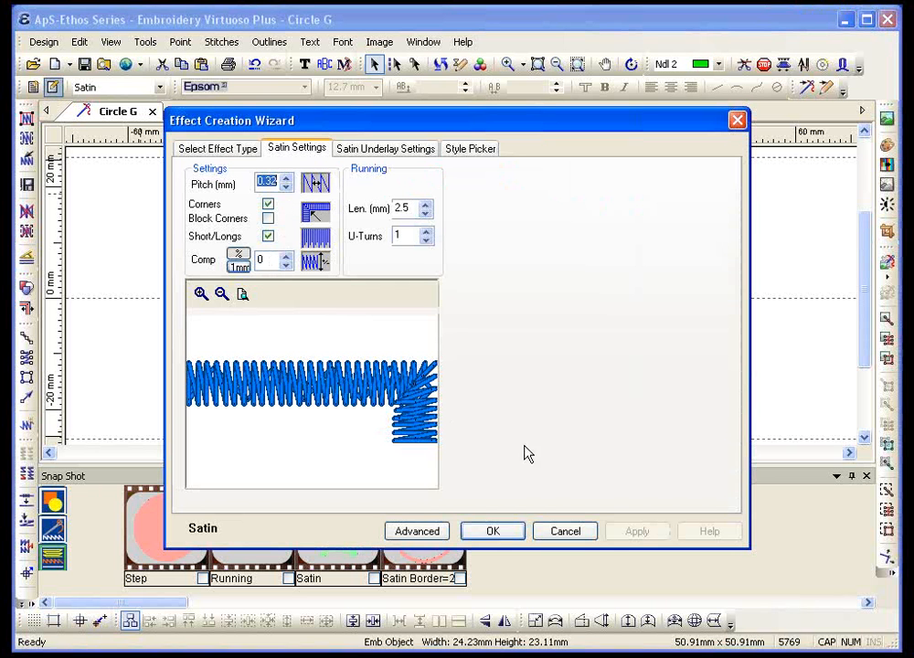
left_click(512, 537)
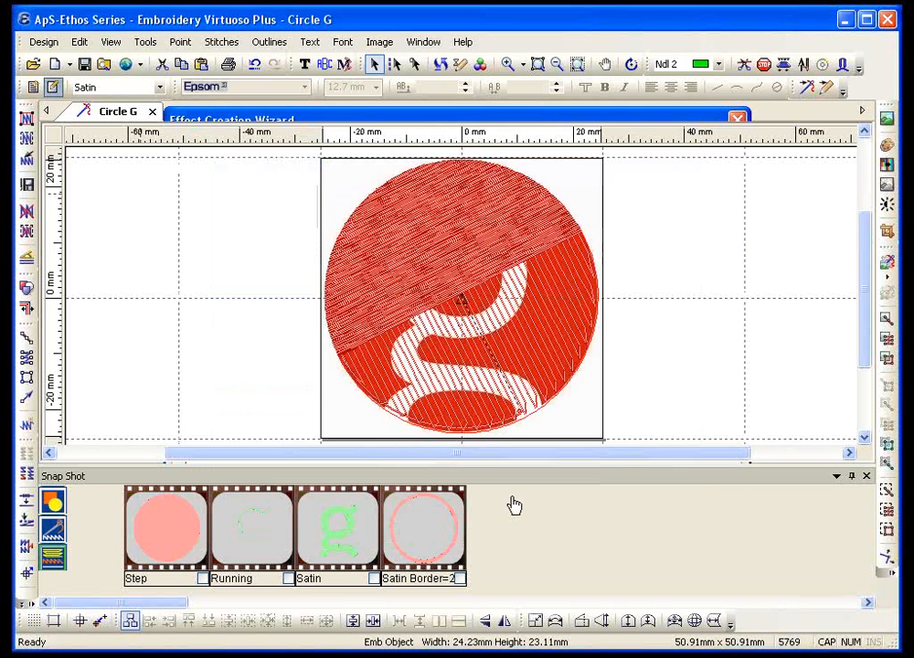
Change the circle border's stitch type to Satin and restitch all outlines in the document
left_click(451, 540)
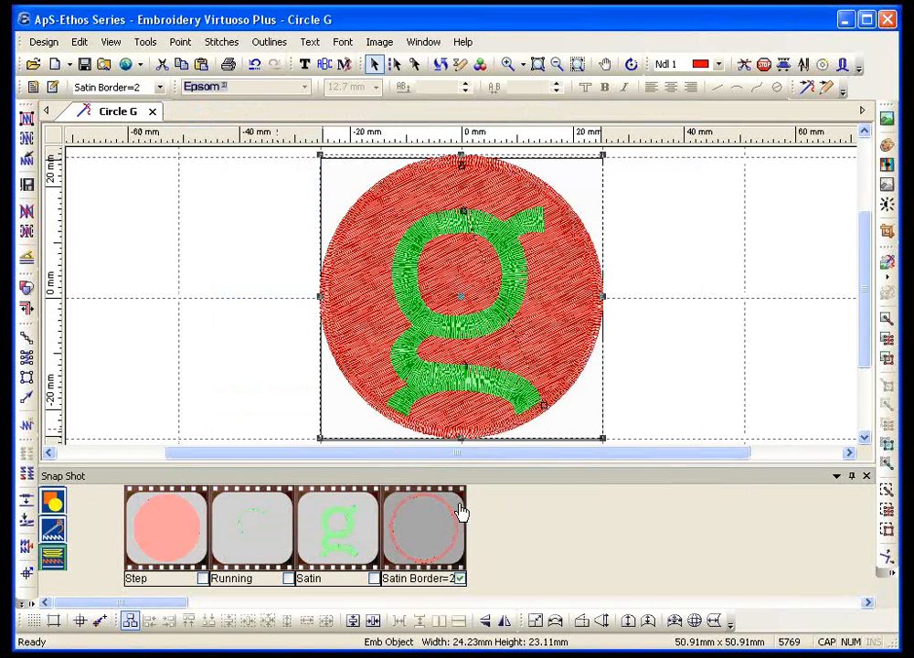
left_click(139, 87)
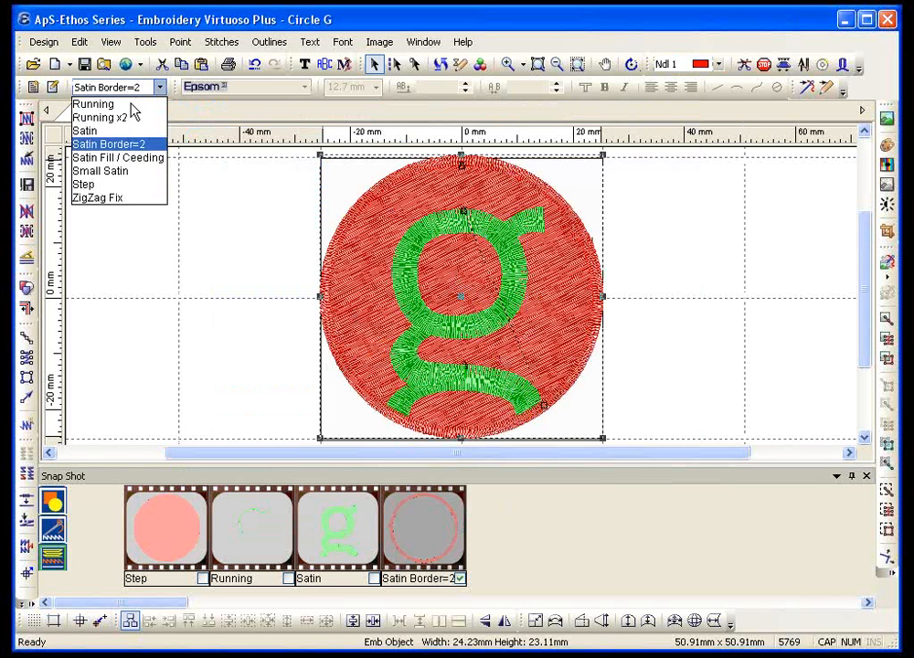
left_click(127, 134)
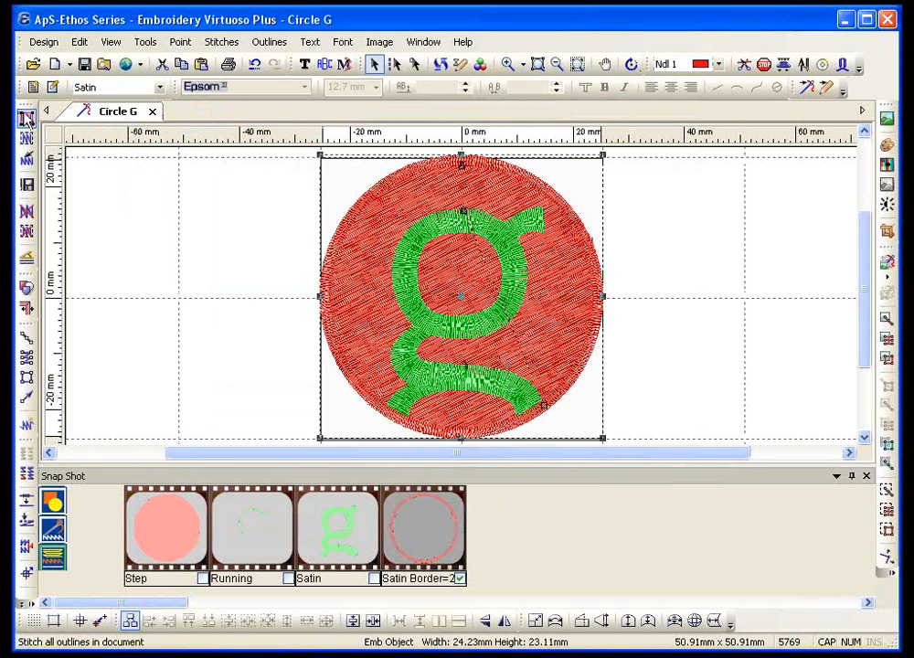
left_click(181, 242)
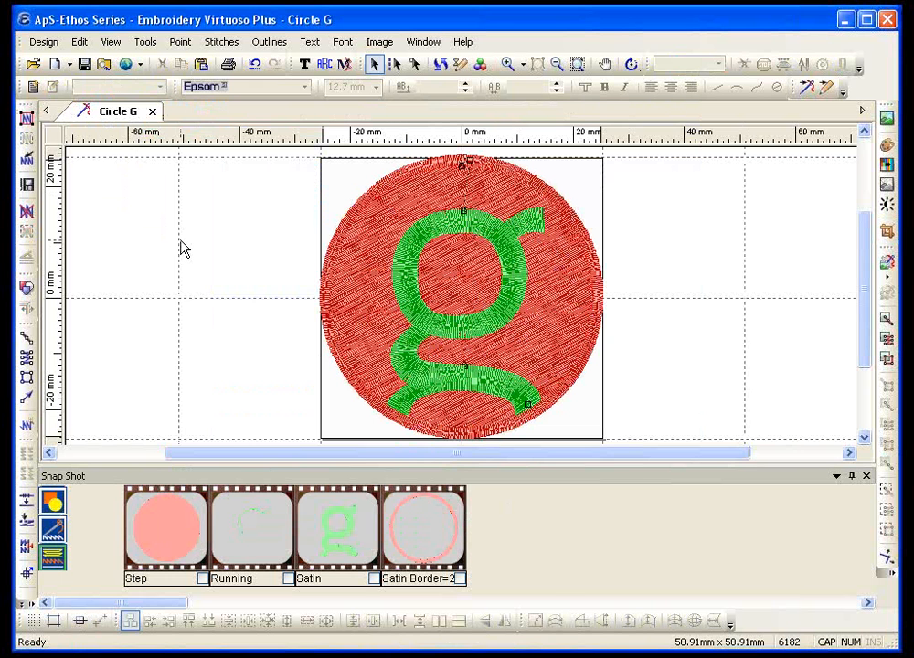
Open the satin settings for the whole Satin group and compare the corner preview with Corners off and back on
left_click(341, 519)
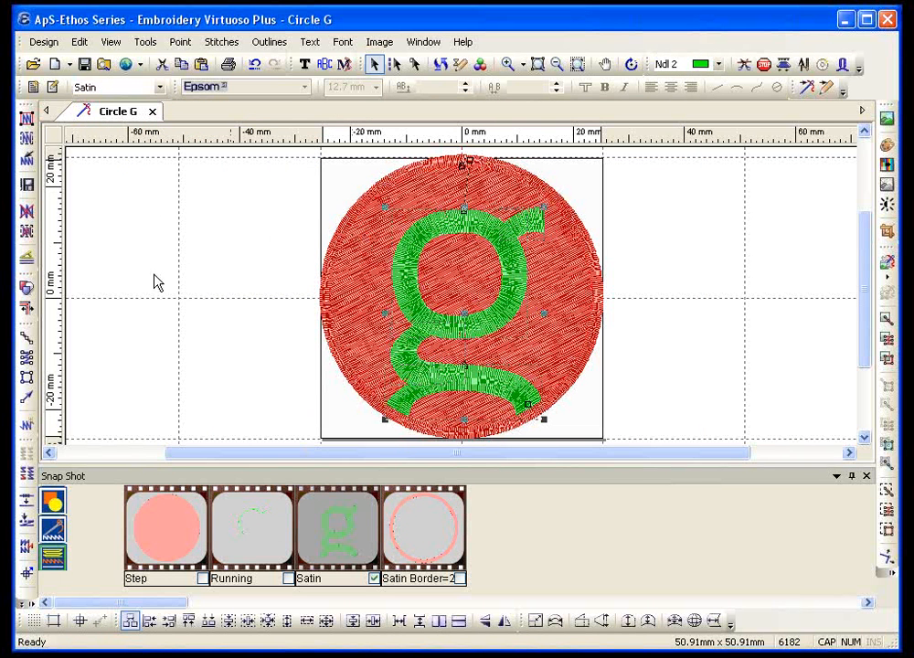
left_click(53, 87)
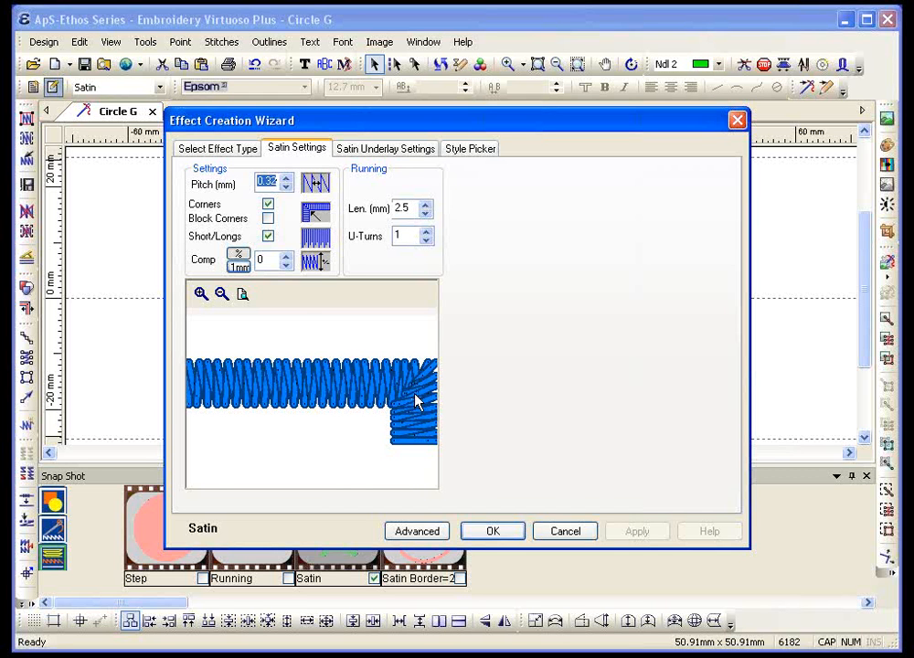
left_click(268, 204)
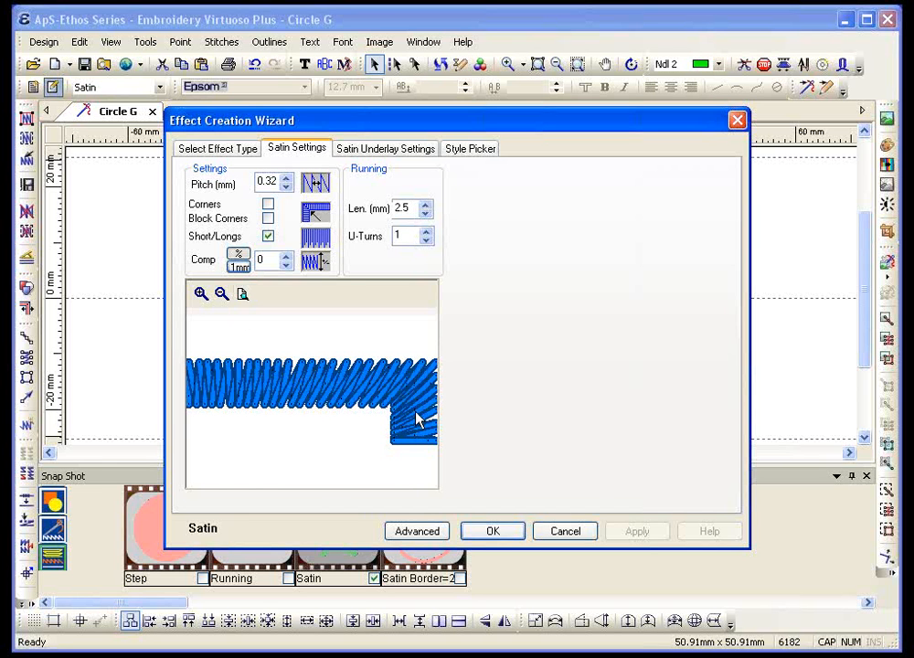
left_click(268, 204)
Set the satin pitch to 1.52 mm, turn on Block Corners, and examine the corner in the enlarged preview
double_click(268, 181)
type("1.52")
left_click(268, 218)
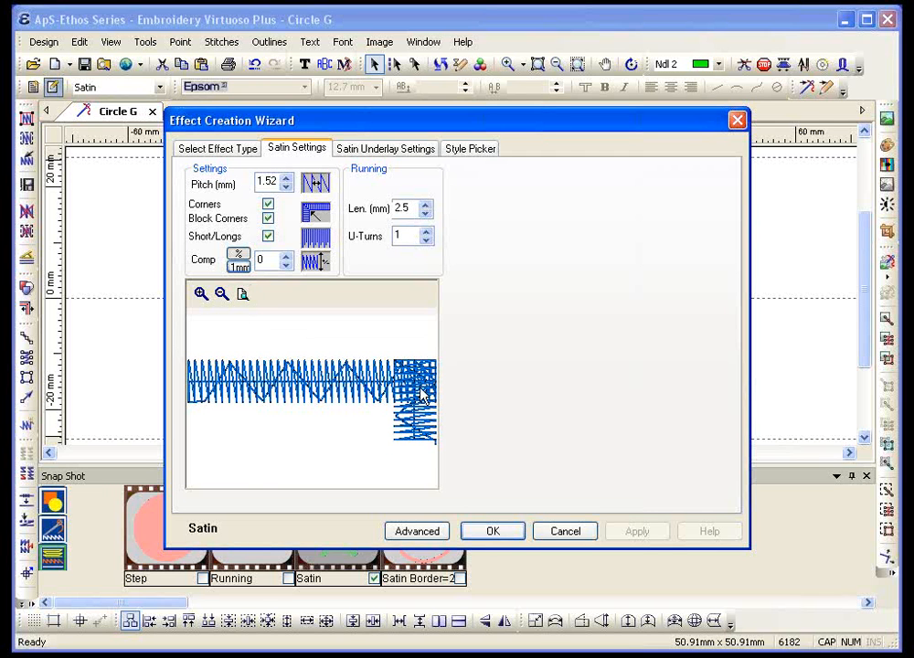
left_click(201, 293)
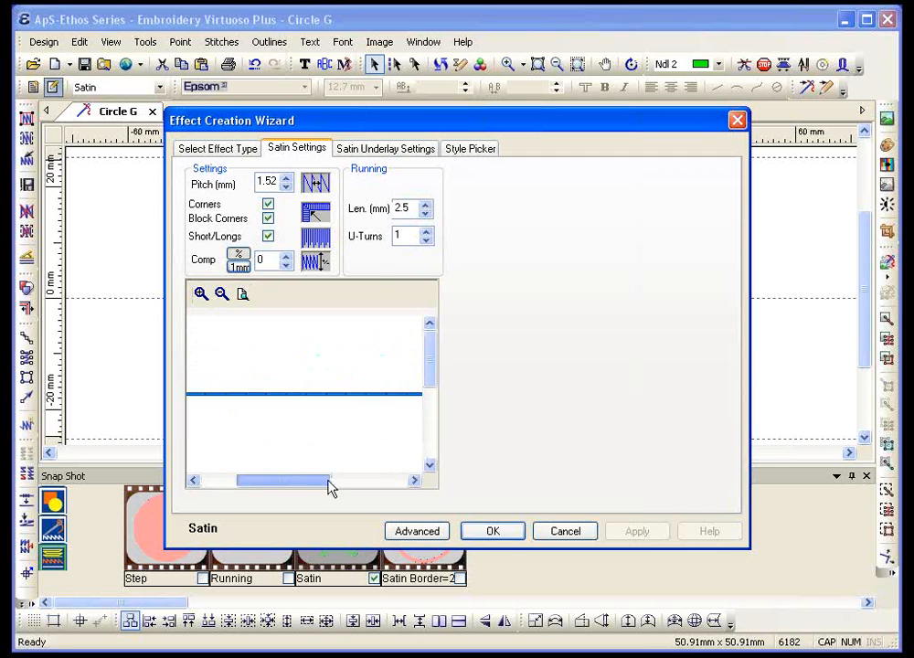
left_click_drag(286, 488, 419, 486)
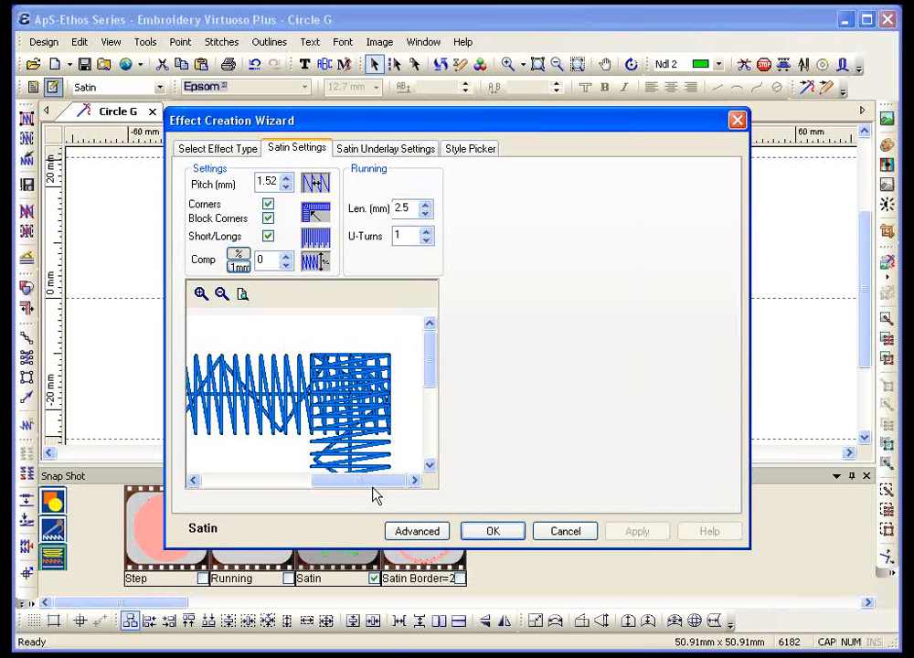
left_click_drag(373, 486, 270, 448)
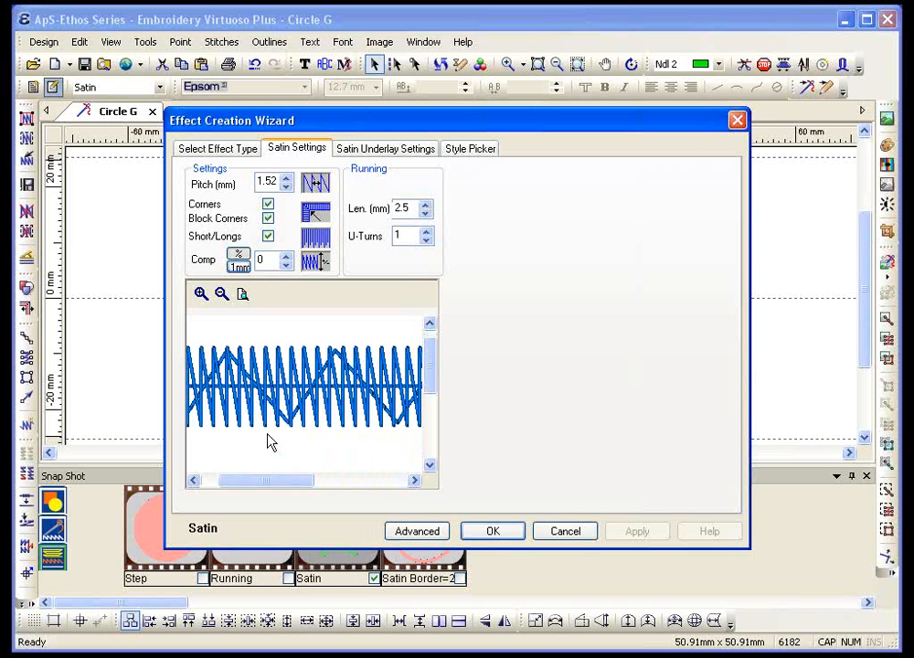
Set the Satin group's pitch to 0.4 mm and accept the settings
double_click(266, 182)
type("1.4")
key("Return")
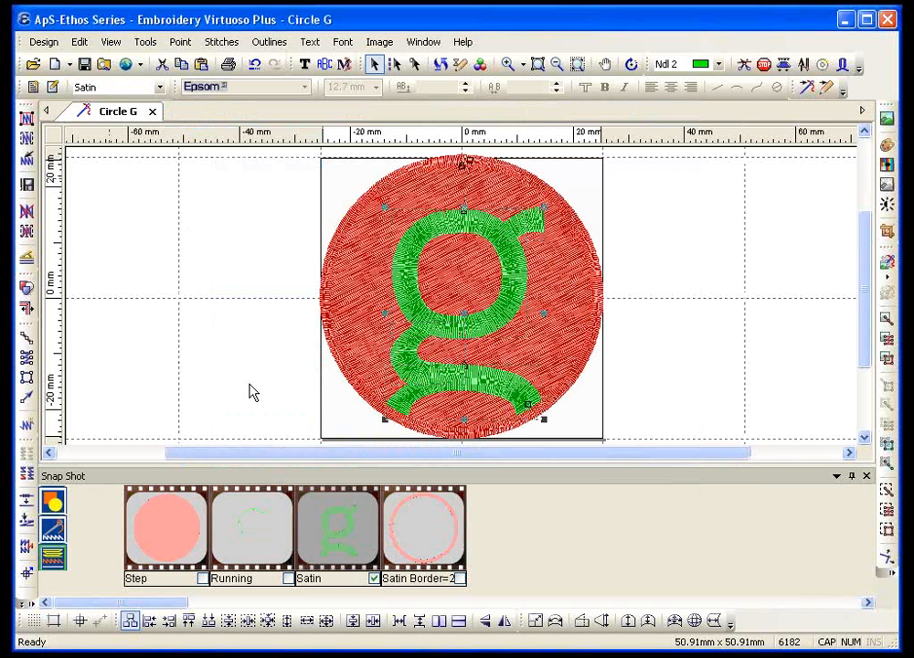
Review the Satin group's stitch preview and compensation setting, and accept the settings as they are
left_click(52, 89)
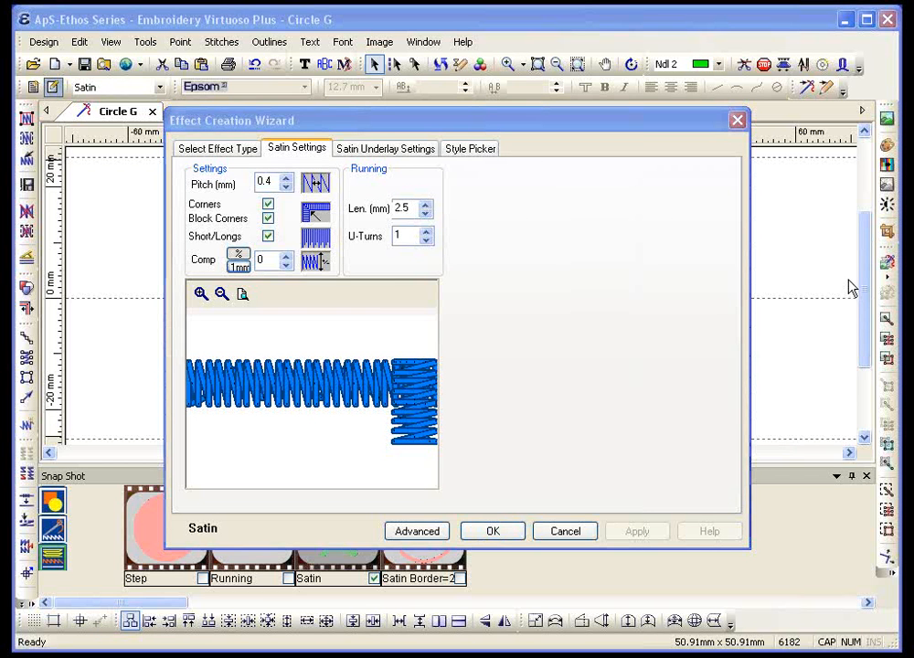
left_click_drag(243, 362, 310, 374)
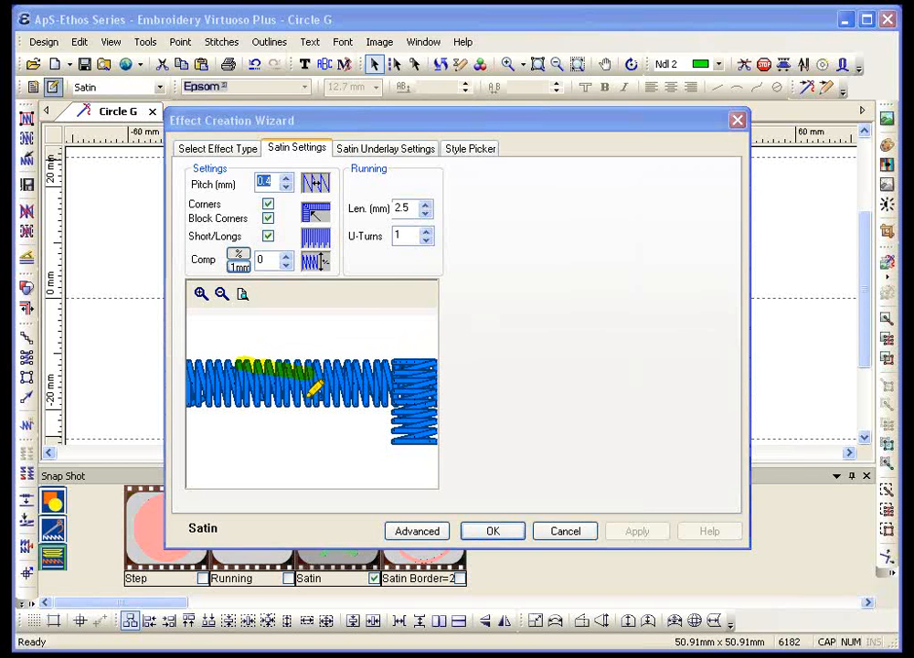
left_click_drag(237, 410, 277, 412)
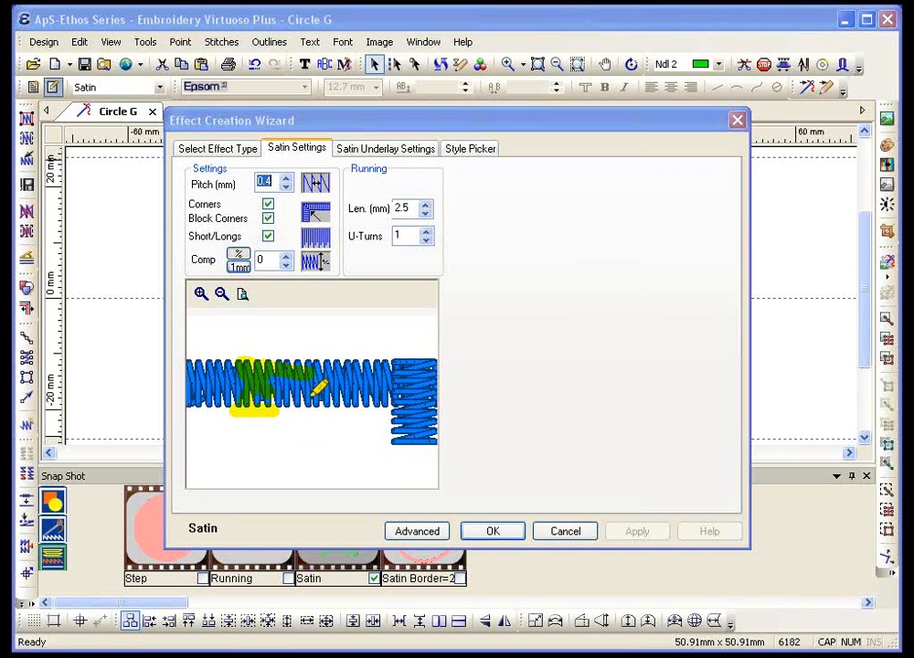
left_click_drag(333, 355, 322, 365)
left_click_drag(323, 406, 323, 394)
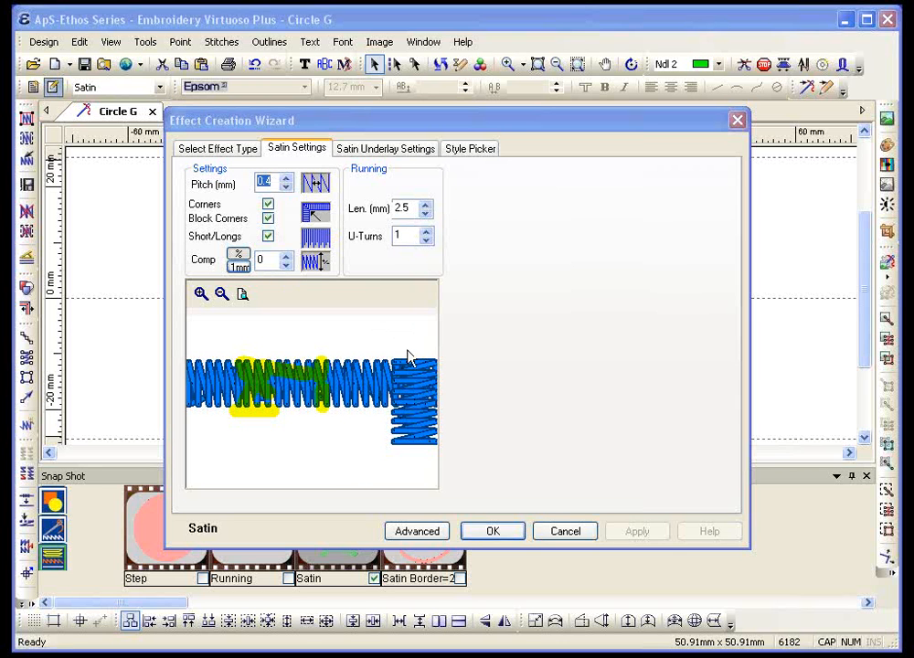
double_click(263, 260)
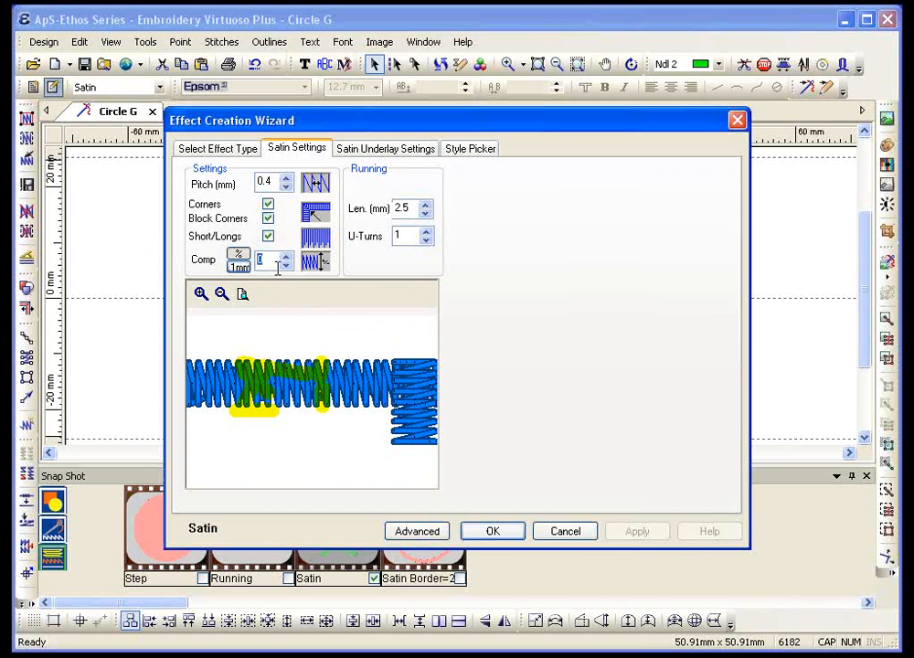
left_click(494, 534)
Hide the background artwork to inspect the stitches between the circle's border and the g's bowl up close
left_click(506, 63)
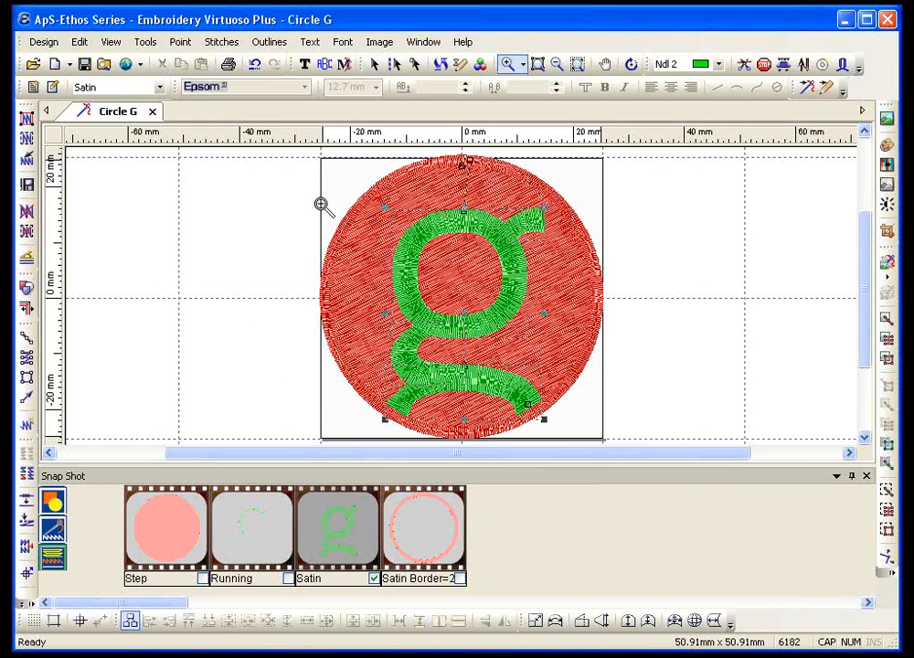
left_click_drag(297, 227, 373, 299)
key("Escape")
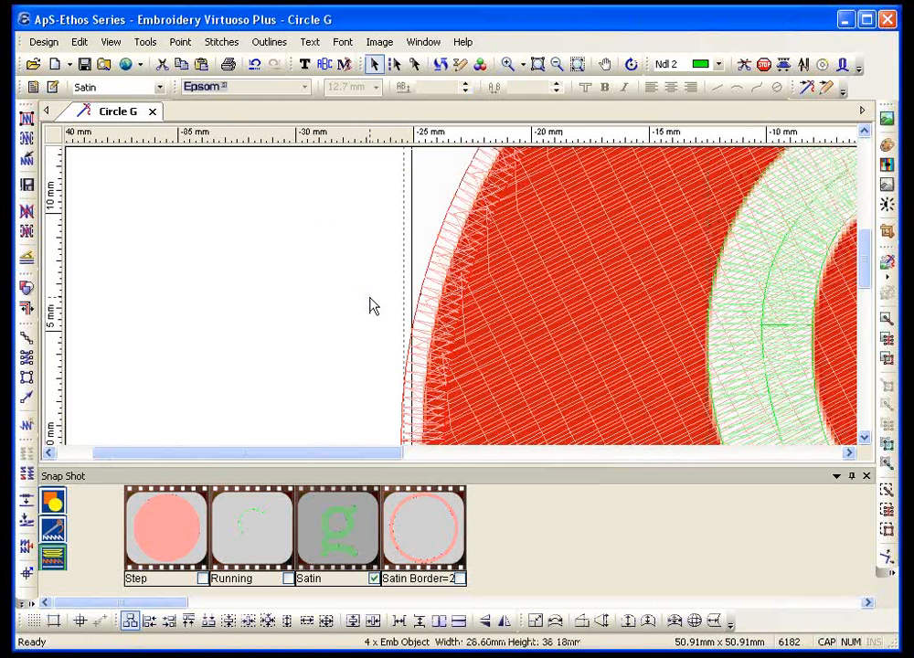
left_click(379, 42)
left_click(413, 188)
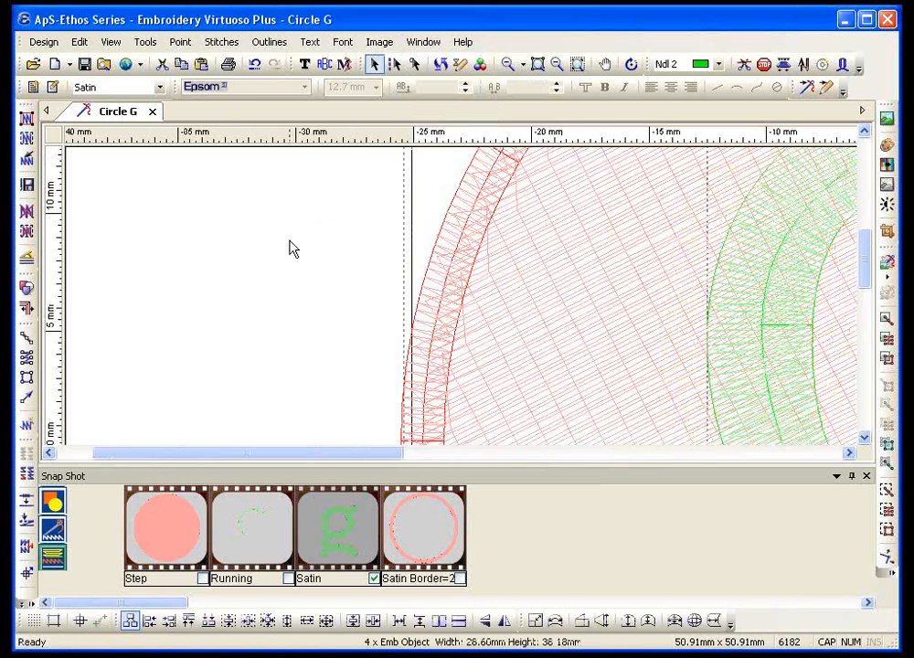
Remove the generated stitches from the circle's step fill so the left edge of the satin border can be inspected alone
left_click(505, 64)
left_click_drag(347, 266, 524, 405)
left_click(464, 283)
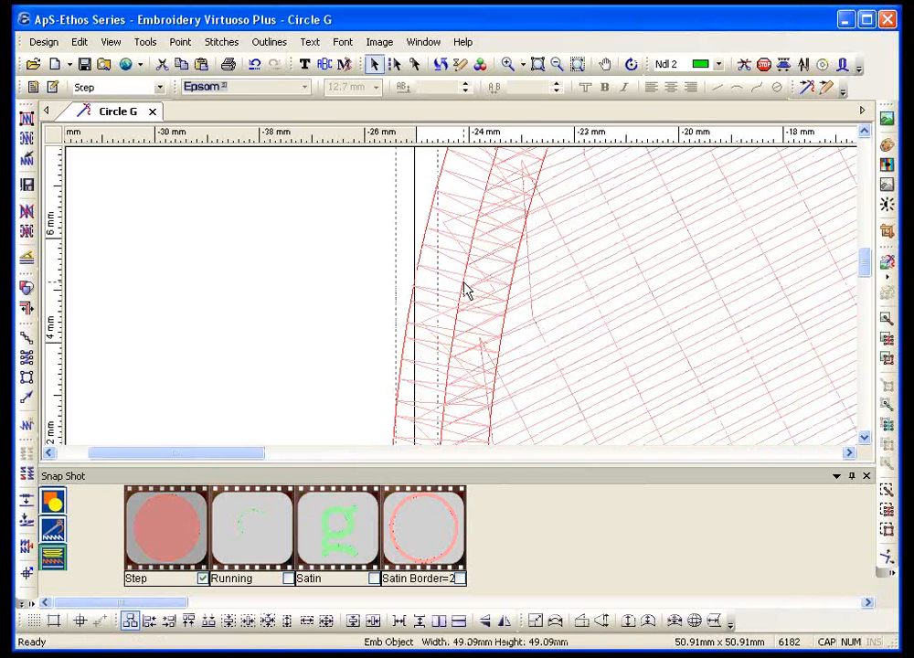
left_click(28, 216)
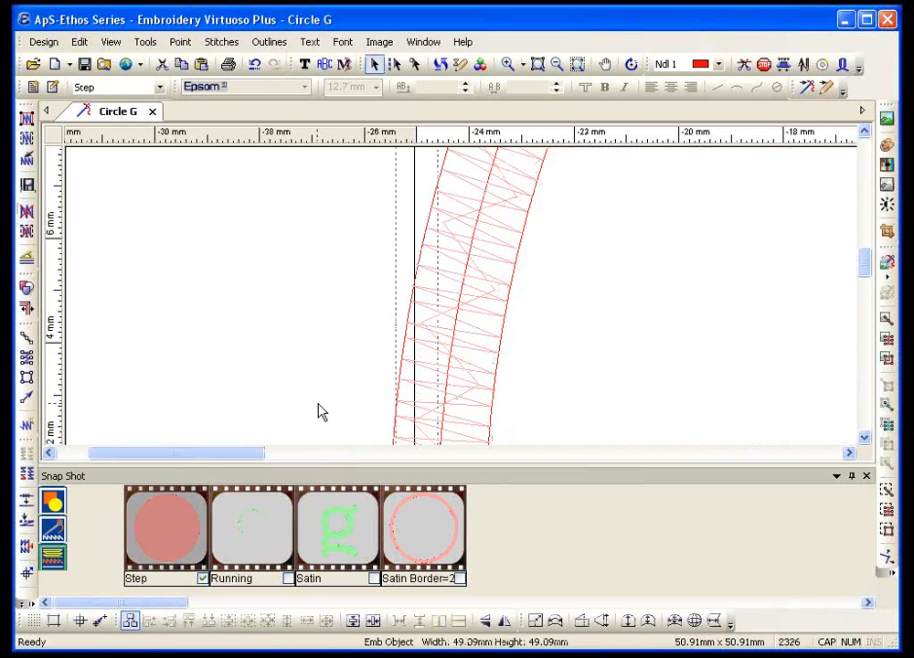
left_click(332, 407)
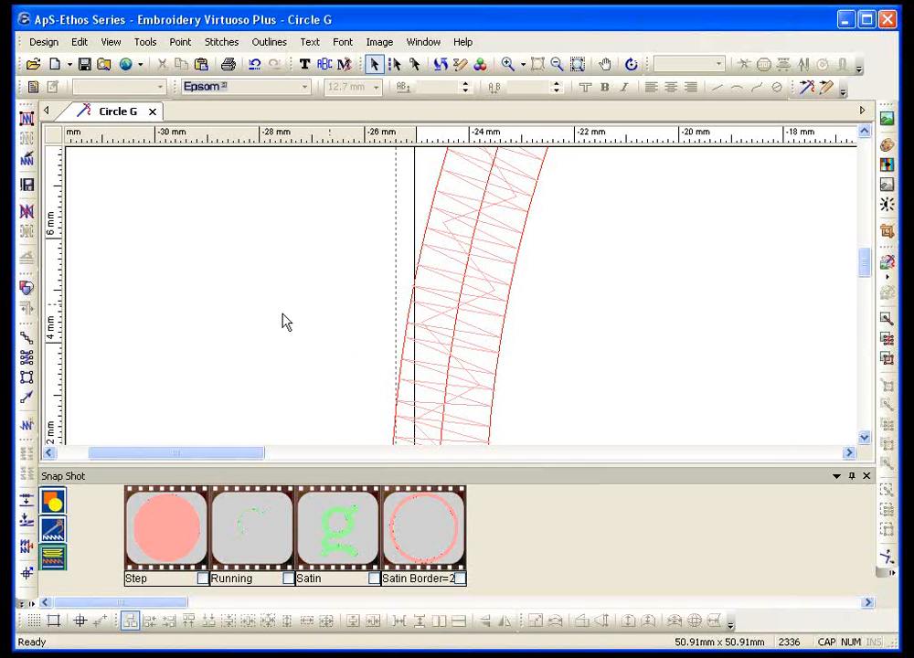
Turn off Block Corners and set compensation to 15 for the circle's satin border, regenerate its stitches, and examine the overhang
left_click(419, 256)
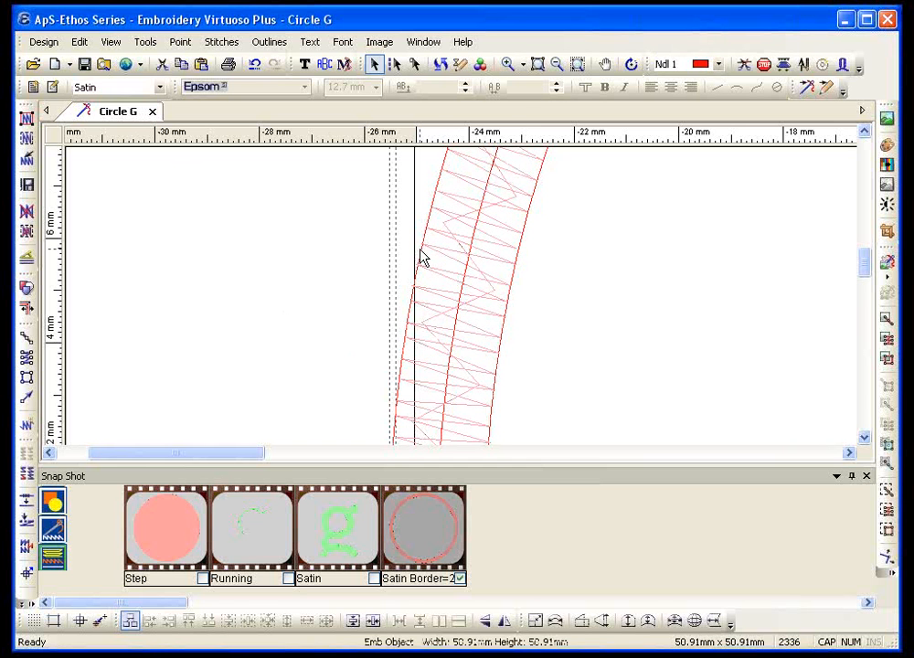
left_click(516, 70)
left_click_drag(369, 315, 556, 397)
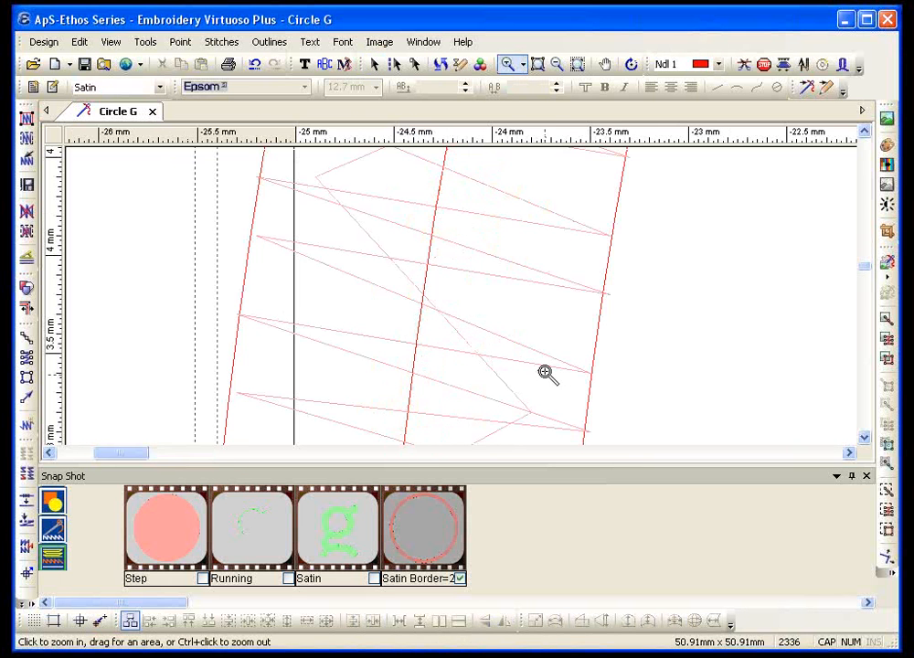
left_click(52, 87)
left_click(263, 261)
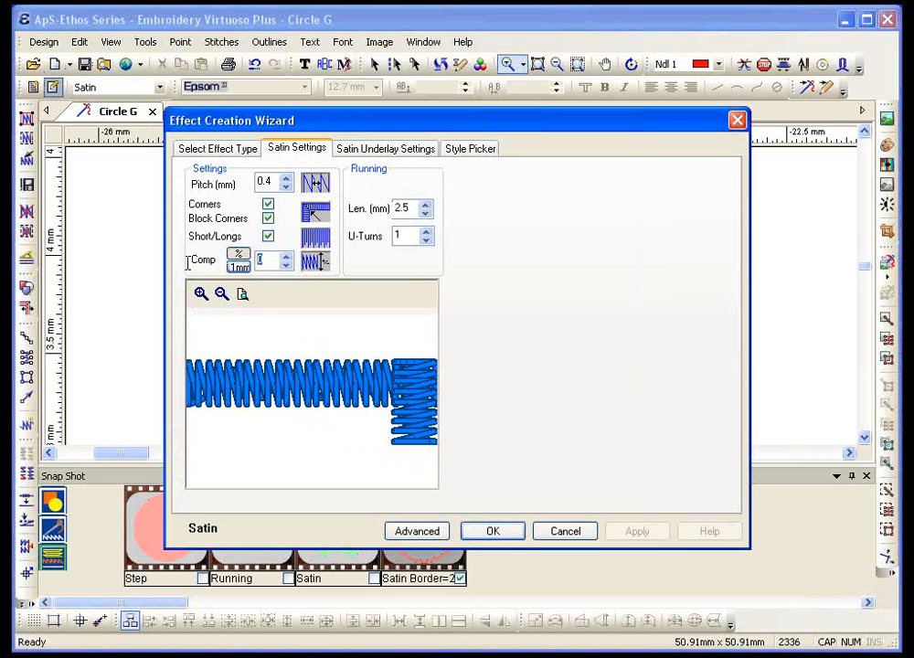
left_click(269, 220)
type("15")
left_click(493, 532)
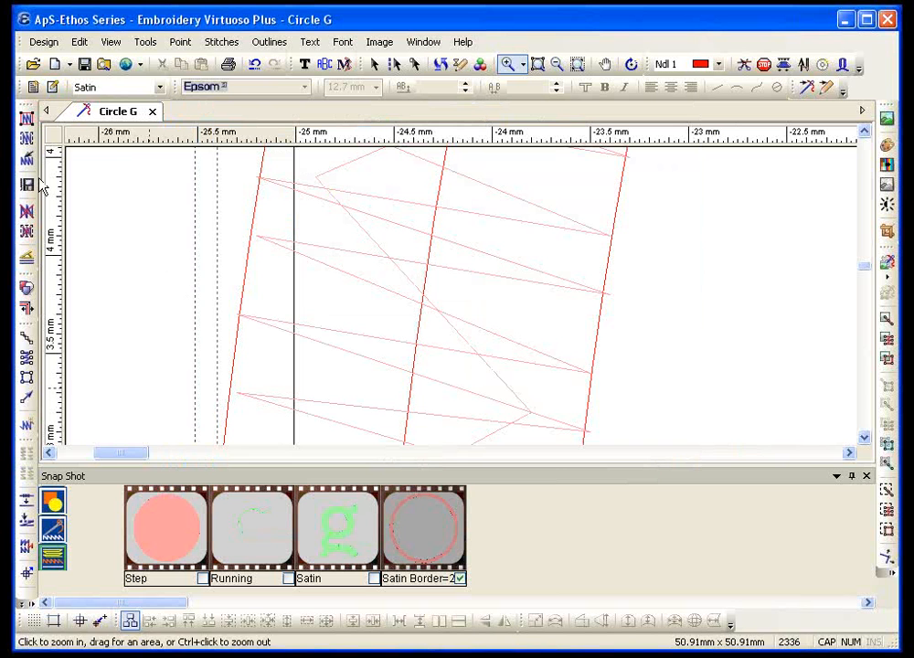
left_click(29, 139)
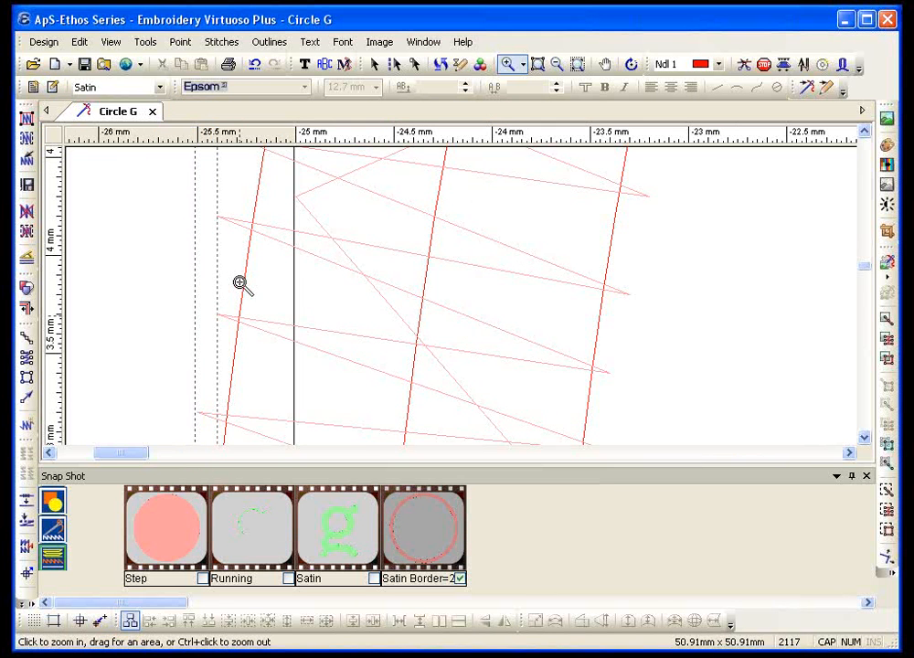
left_click(556, 64)
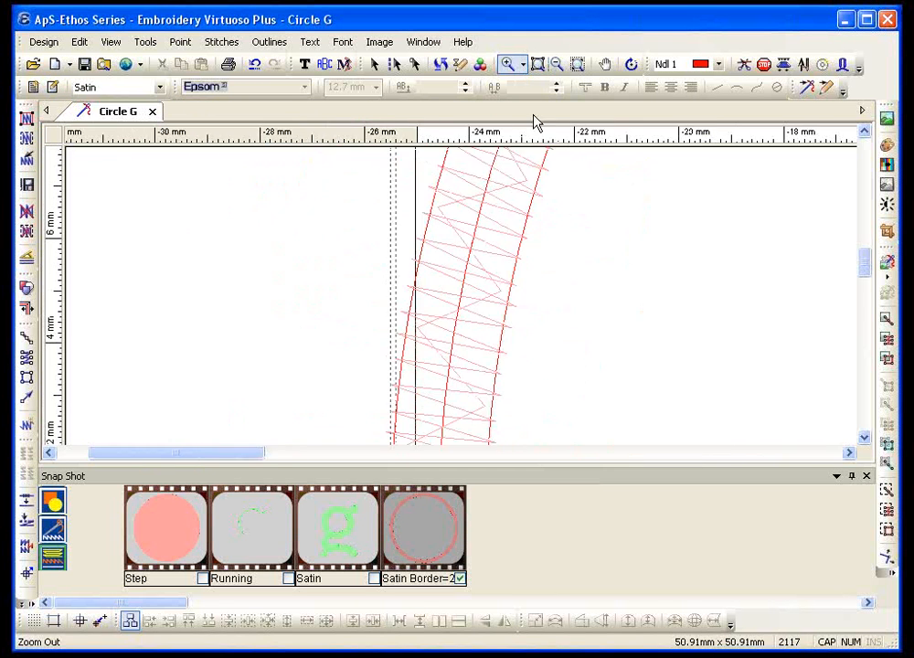
left_click_drag(351, 215, 576, 429)
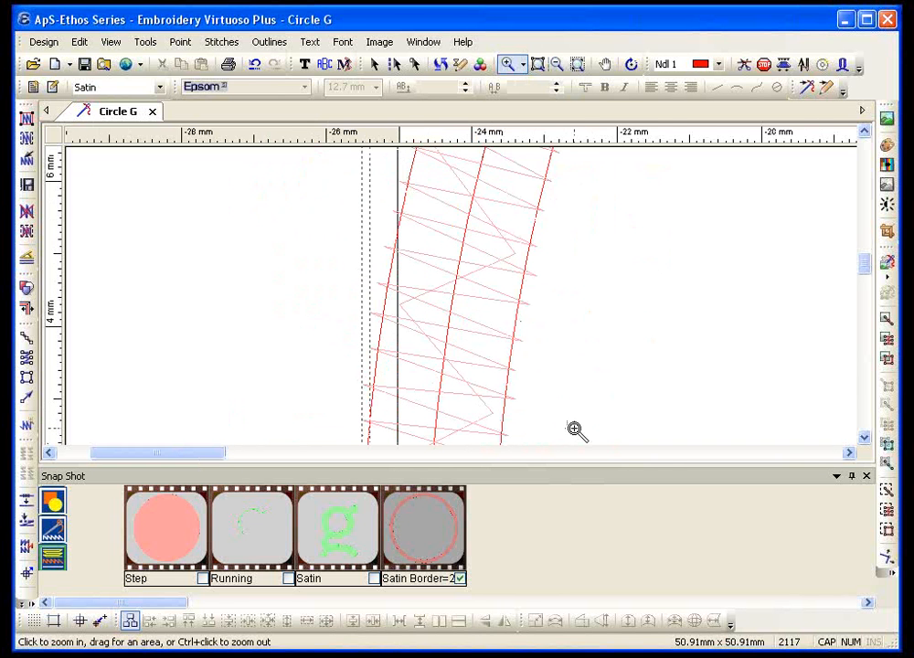
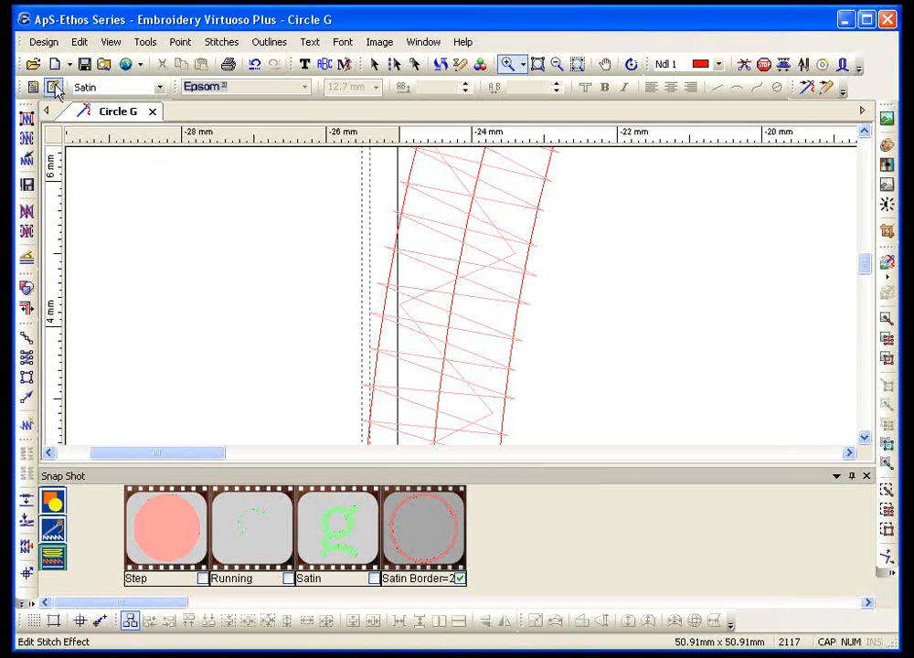
Review the satin border's pitch and compensation, go through the Cross, Double, Single and Tacking underlays, and accept with Tacking
left_click(53, 87)
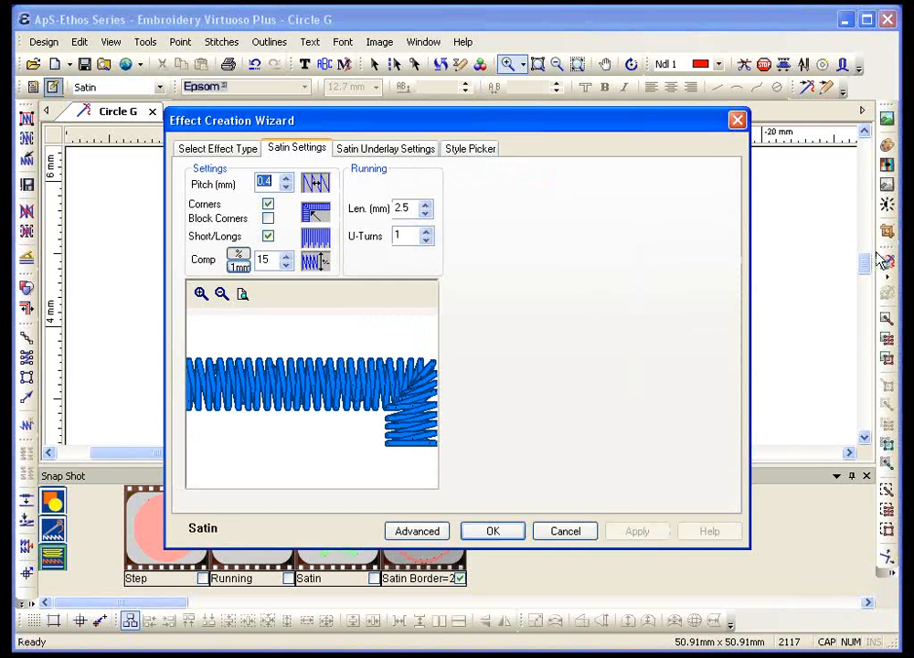
left_click(906, 259)
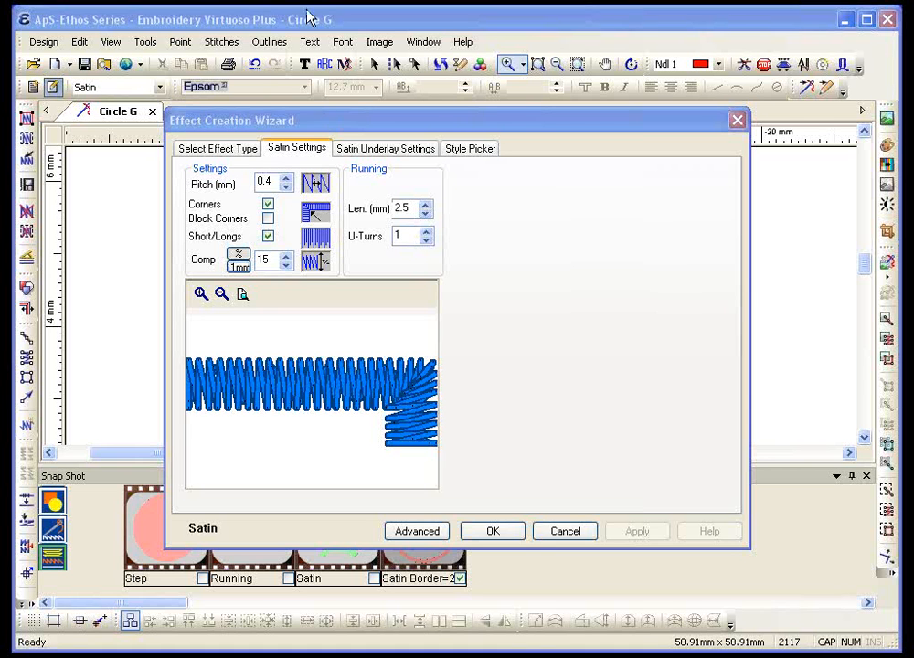
left_click(266, 179)
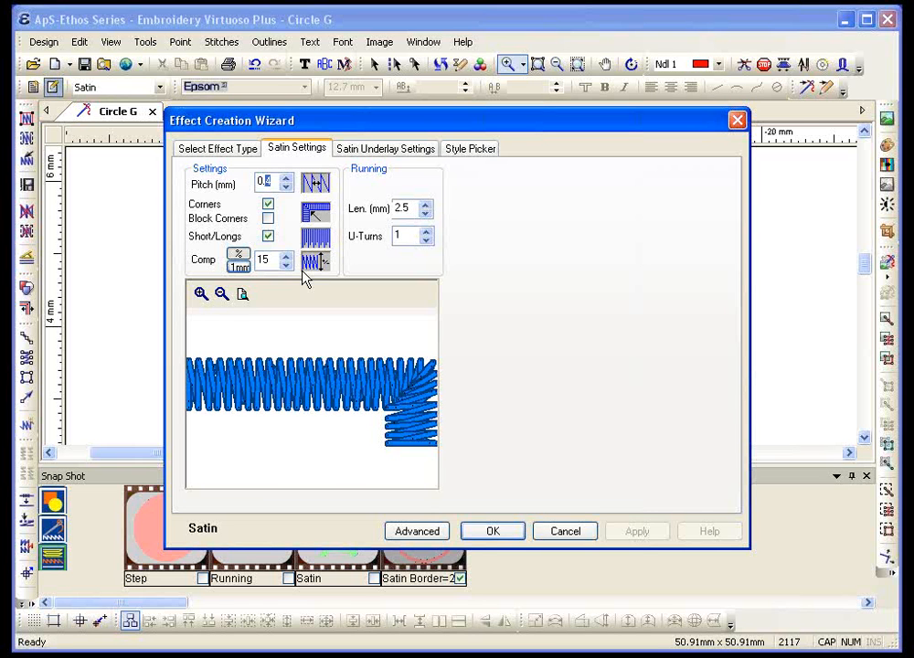
left_click(346, 150)
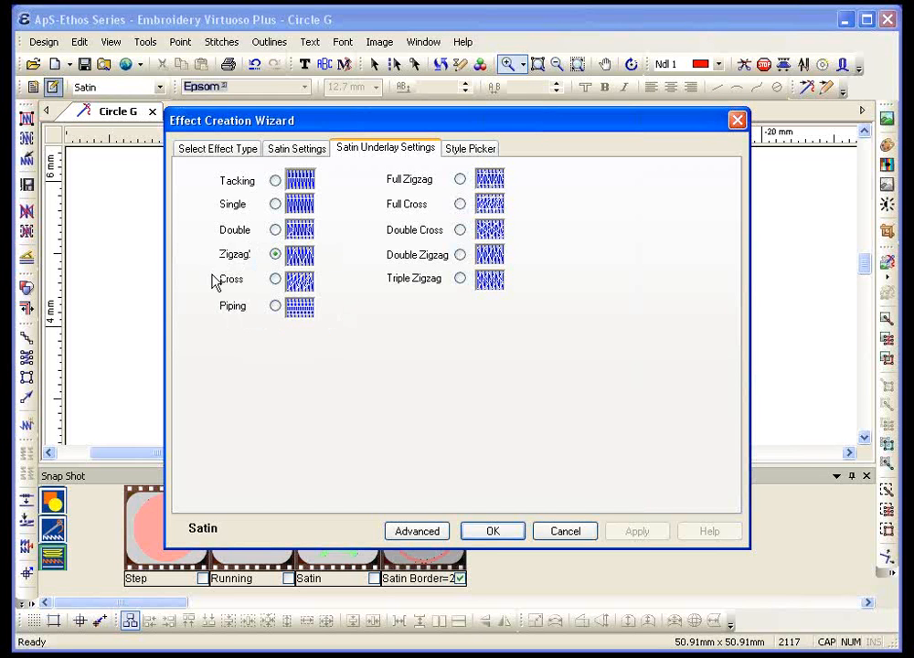
left_click(275, 280)
left_click(276, 230)
left_click(276, 205)
left_click(275, 181)
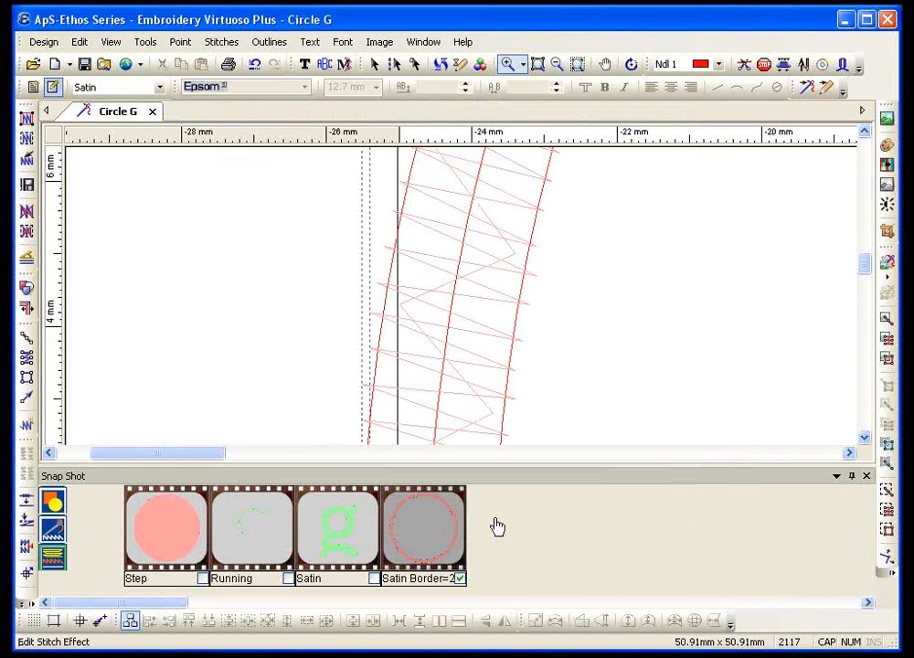
left_click(496, 532)
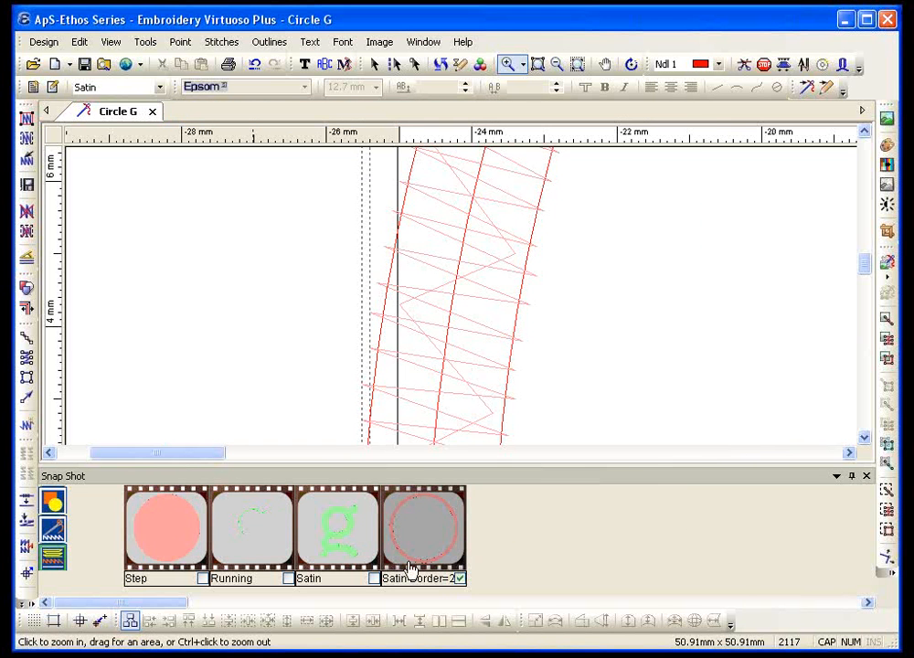
List the objects individually in Snap Shot, examine the Circle G worksheet in print preview, and return to the design
left_click(57, 508)
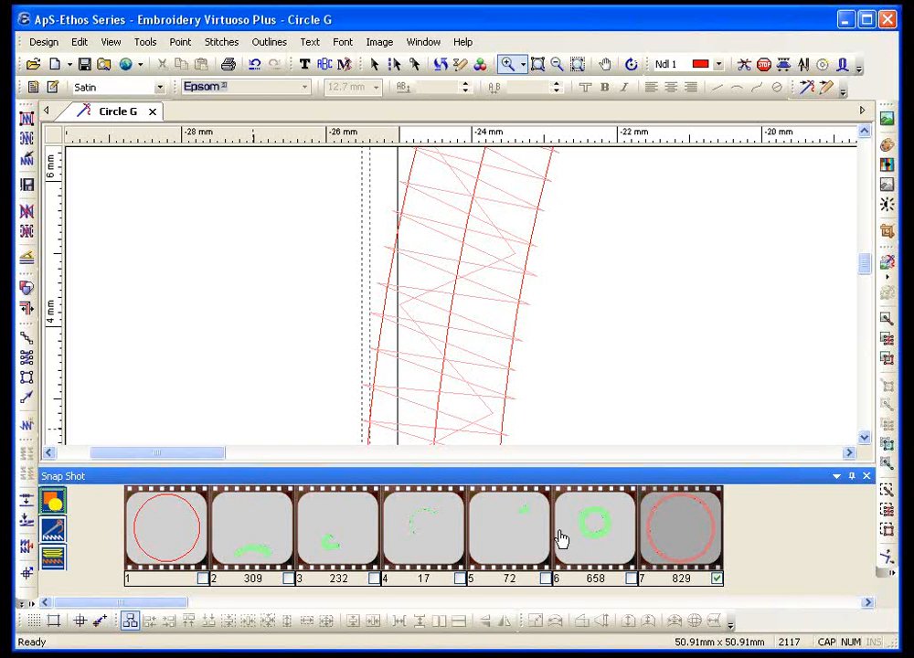
left_click(44, 42)
left_click(71, 477)
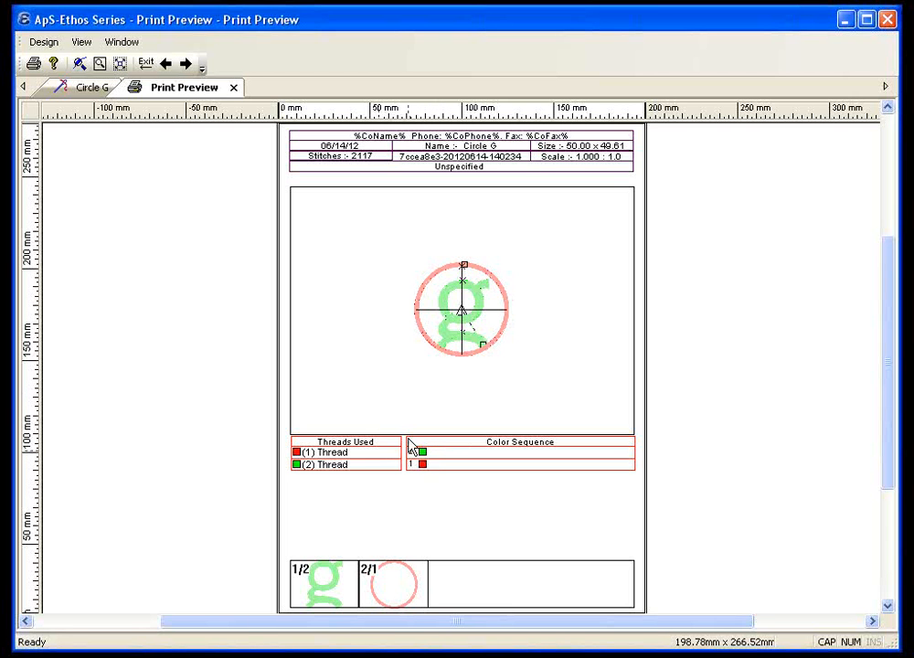
left_click(144, 64)
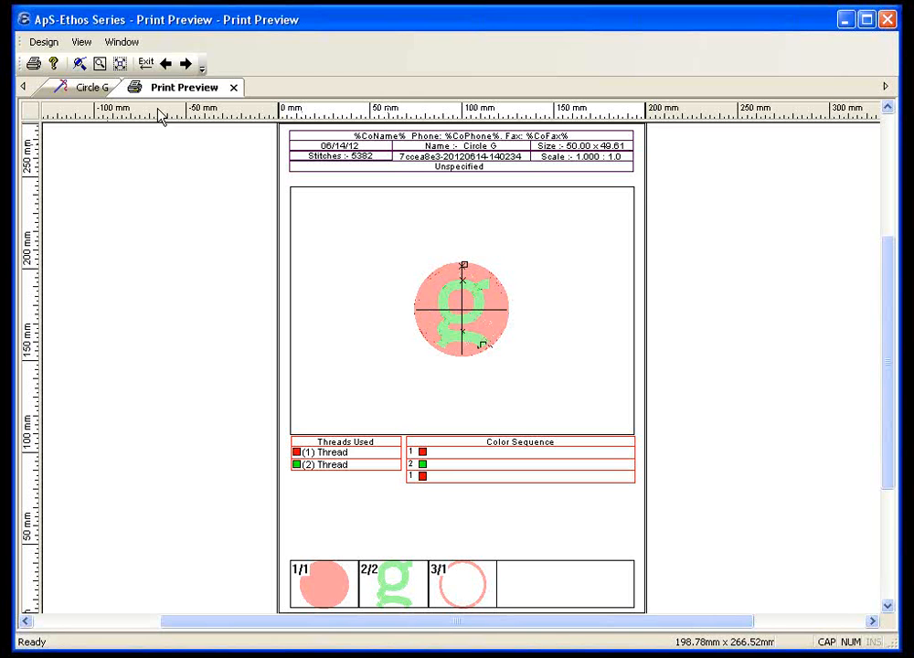
left_click(87, 88)
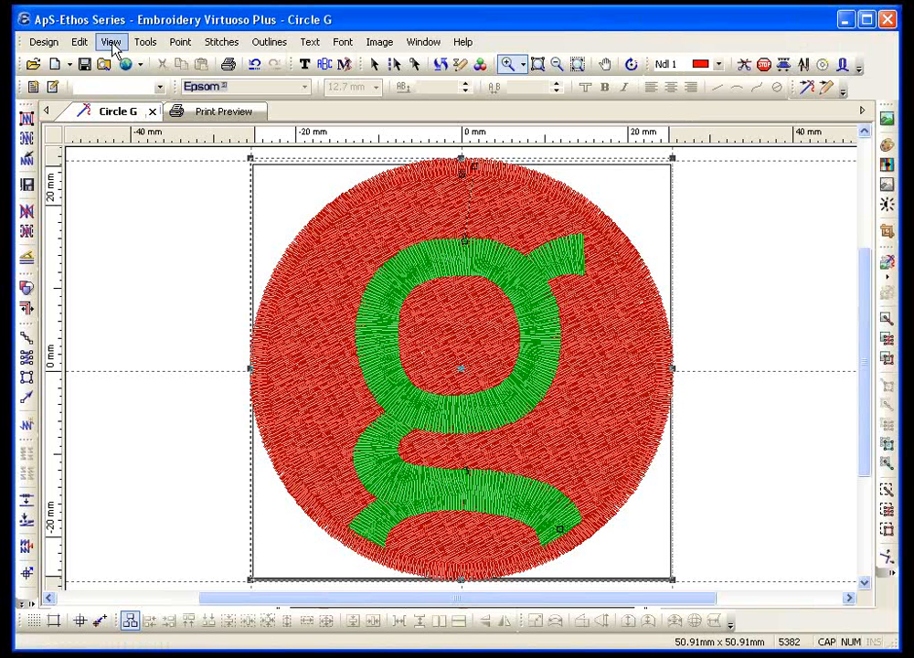
Show the Snap Shot strip and select the g's lower curve, its connecting curve and the running stitch in sewing order
left_click(110, 41)
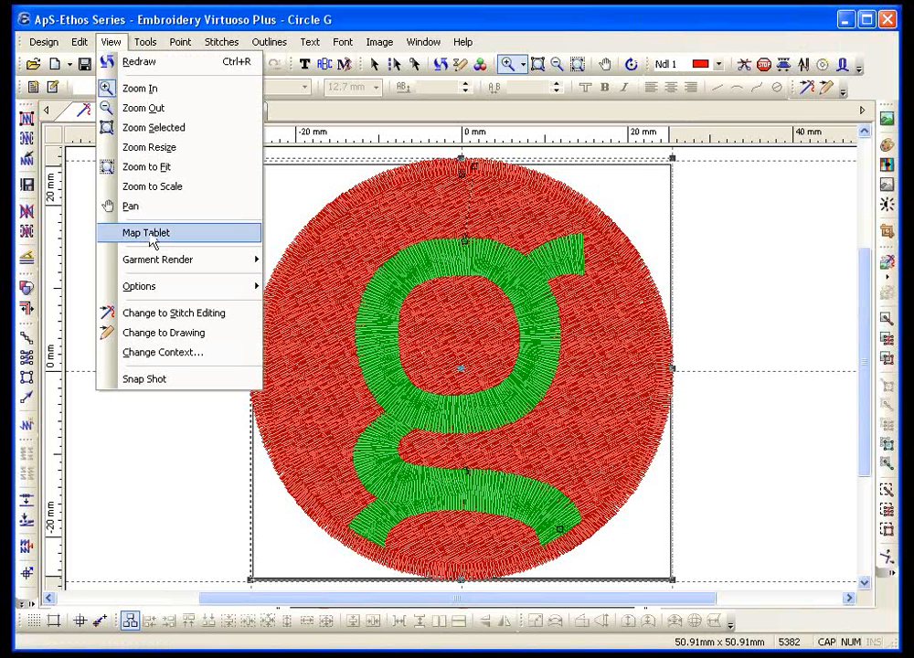
left_click(153, 380)
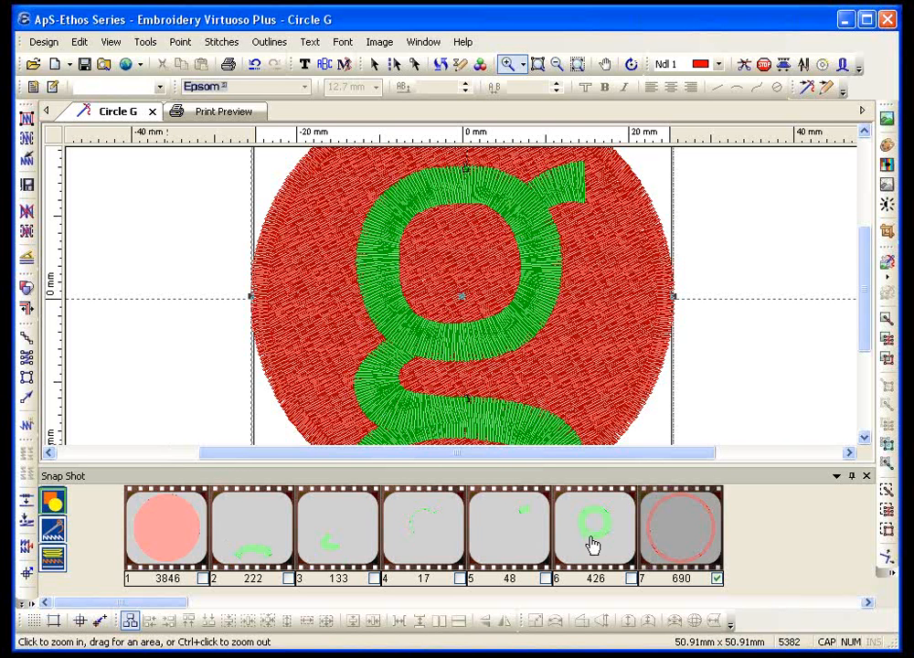
left_click(263, 536)
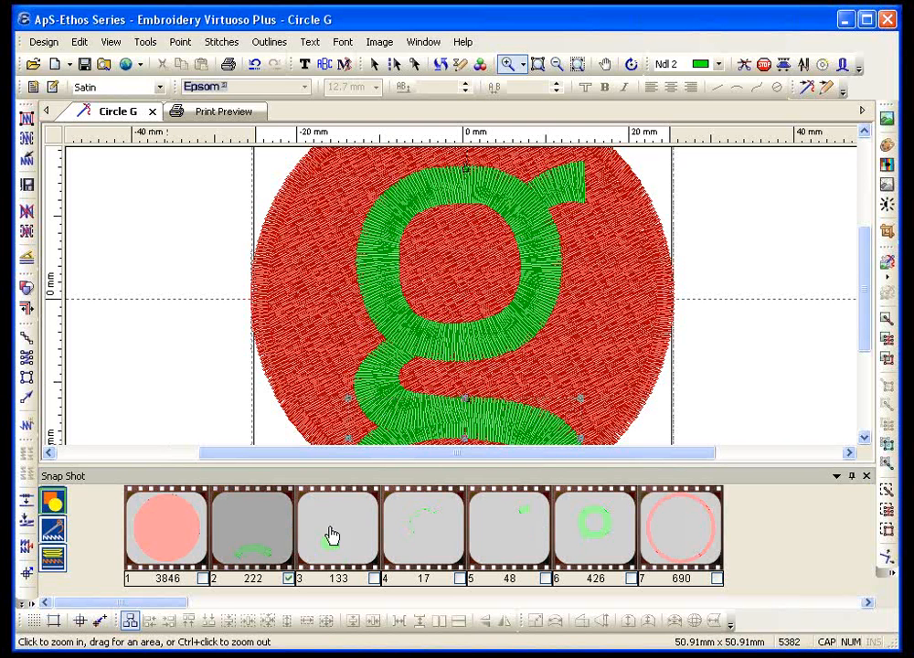
left_click(331, 537)
left_click(402, 548)
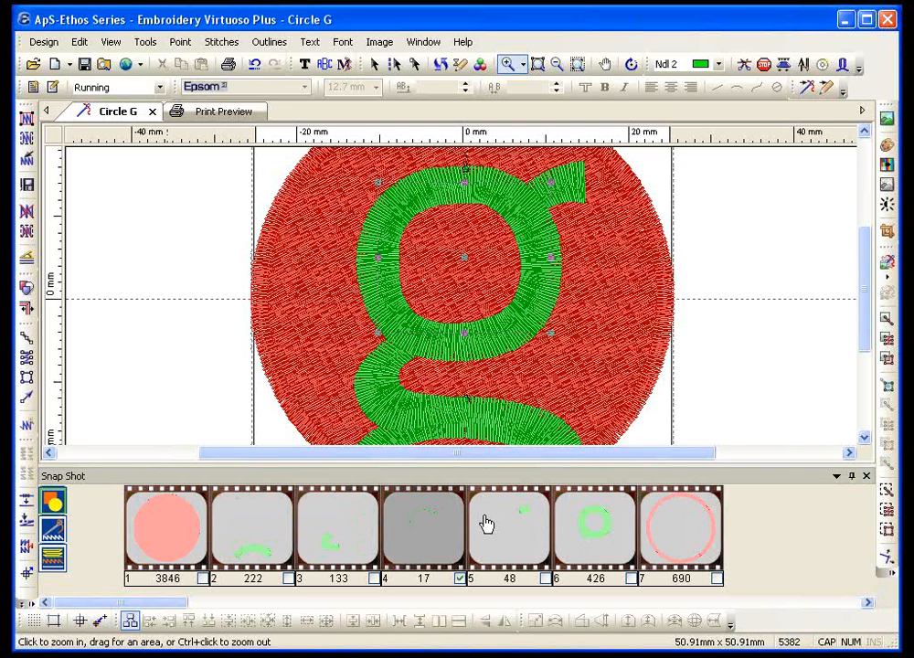
Group the Snap Shot frames by colour and go through the red fill, green g and red border blocks in sewing order
left_click(53, 528)
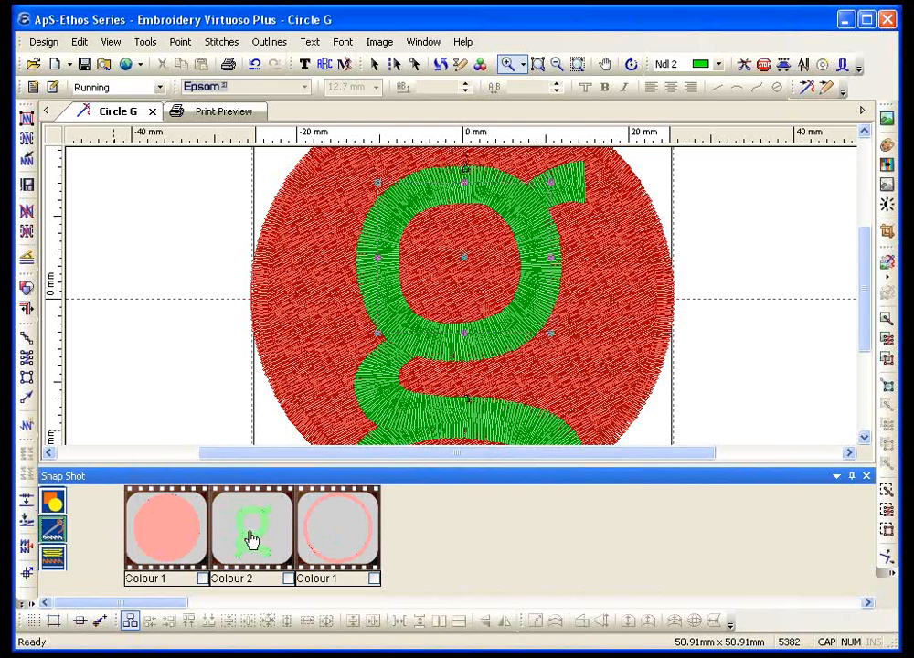
right_click(181, 533)
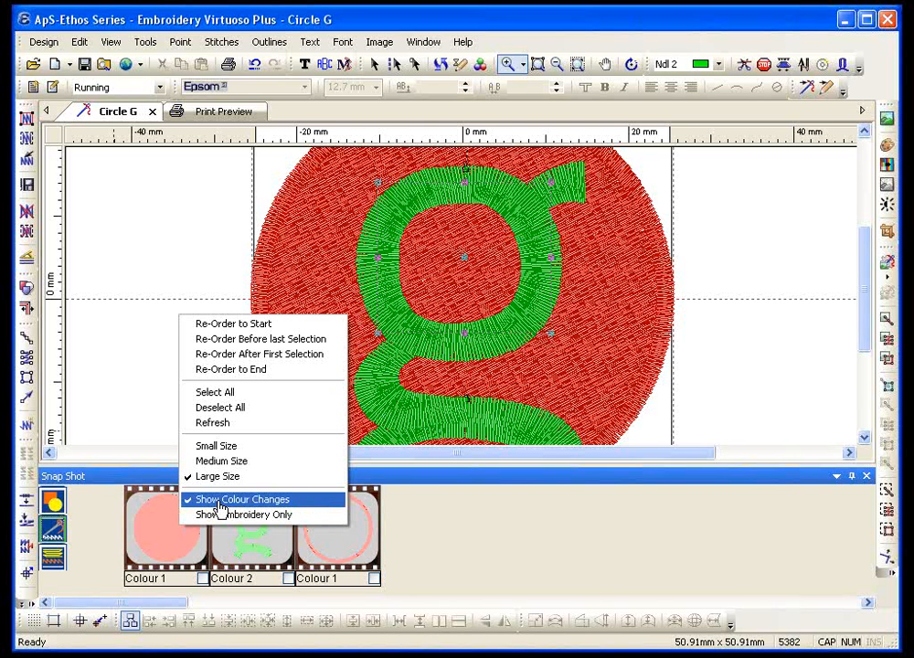
left_click(158, 539)
left_click(248, 533)
left_click(170, 540)
left_click(257, 541)
left_click(326, 547)
left_click(255, 547)
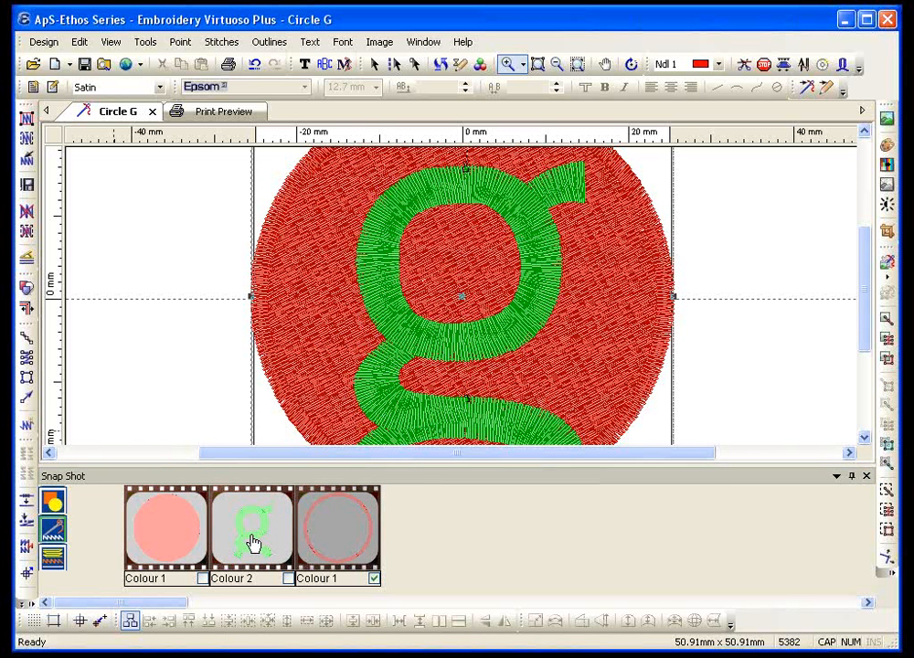
Turn off Show Colour Changes for the Snap Shot frames, select the green g group, and turn the option back on
right_click(255, 539)
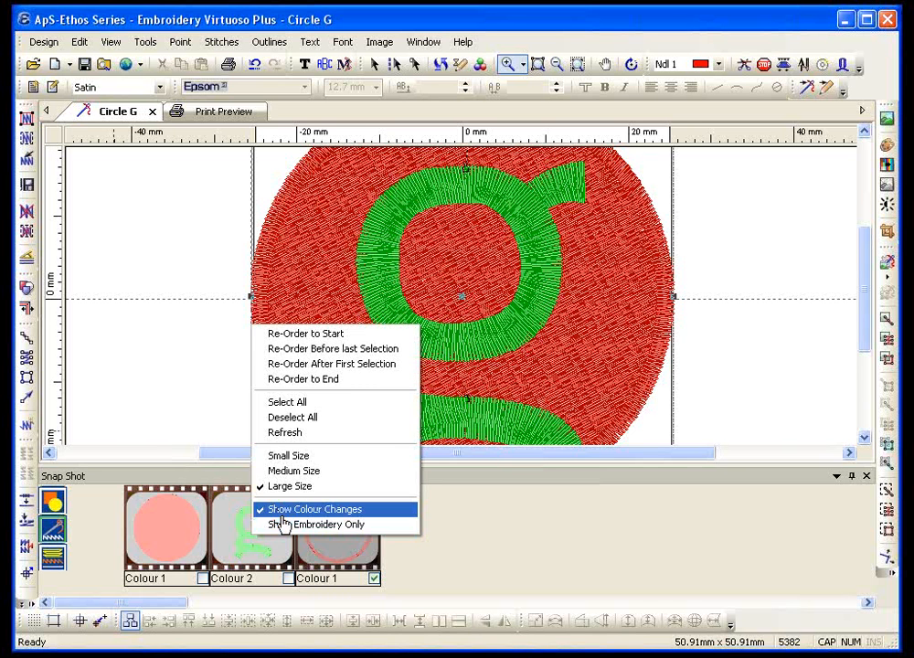
left_click(283, 524)
left_click(274, 543)
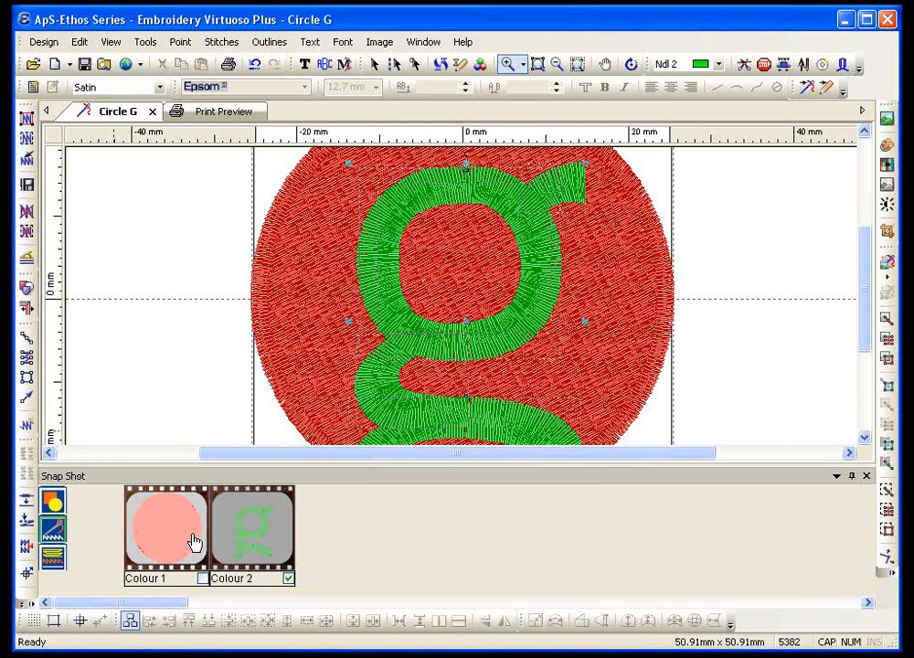
right_click(193, 542)
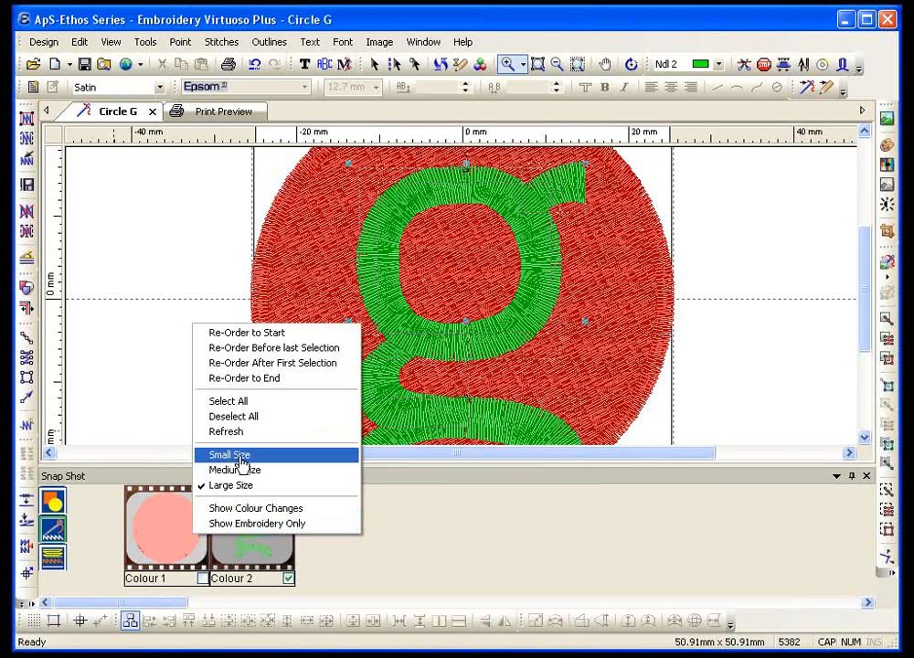
left_click(158, 543)
right_click(156, 543)
left_click(195, 508)
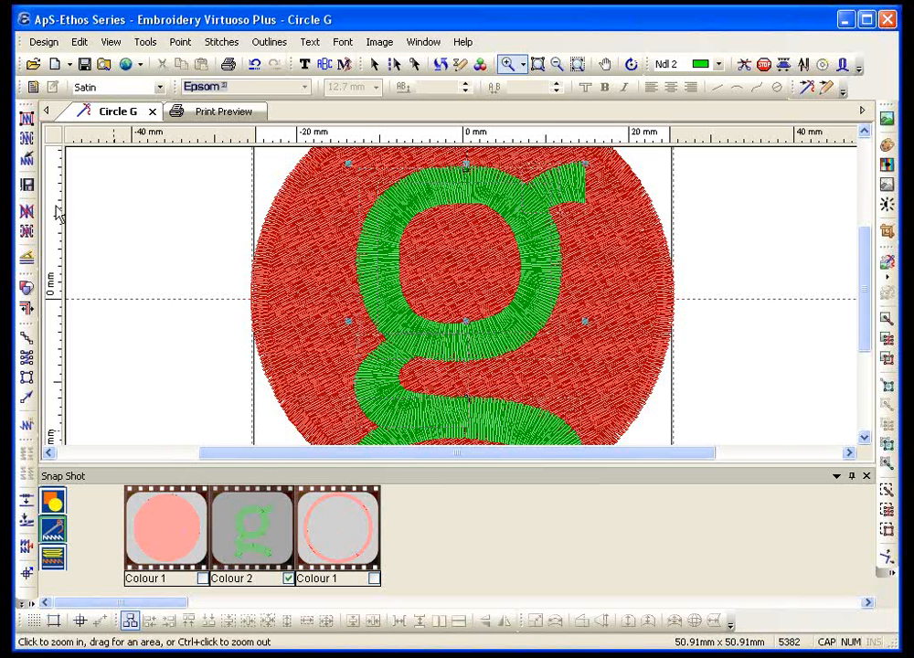
Open the AG Cigars design from the recently used designs
left_click(43, 42)
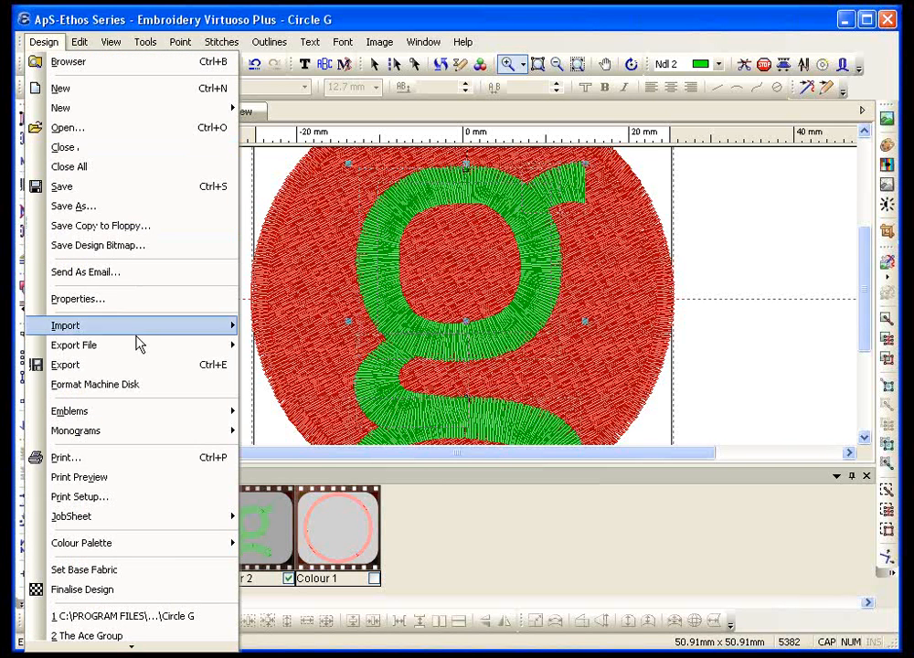
mouse_move(133, 647)
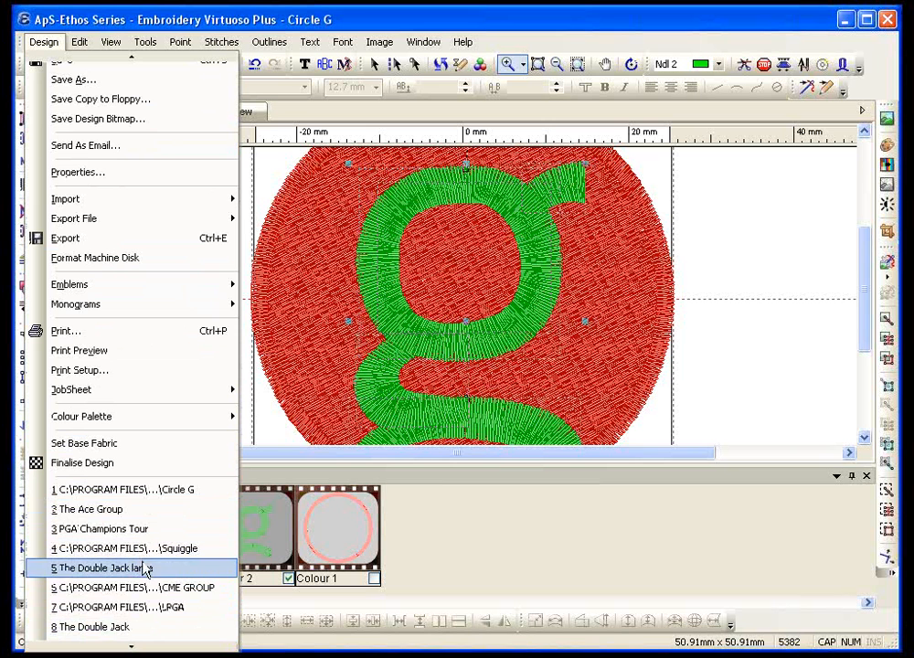
left_click(133, 631)
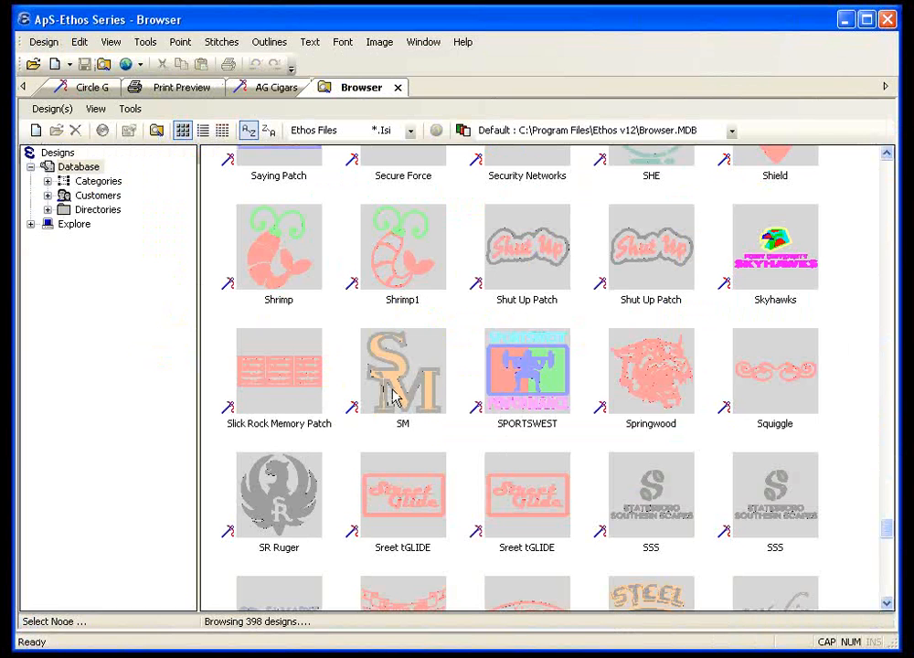
Open the SPORTSWEST design and show its Snap Shot frames with Show Colour Changes turned off
double_click(540, 382)
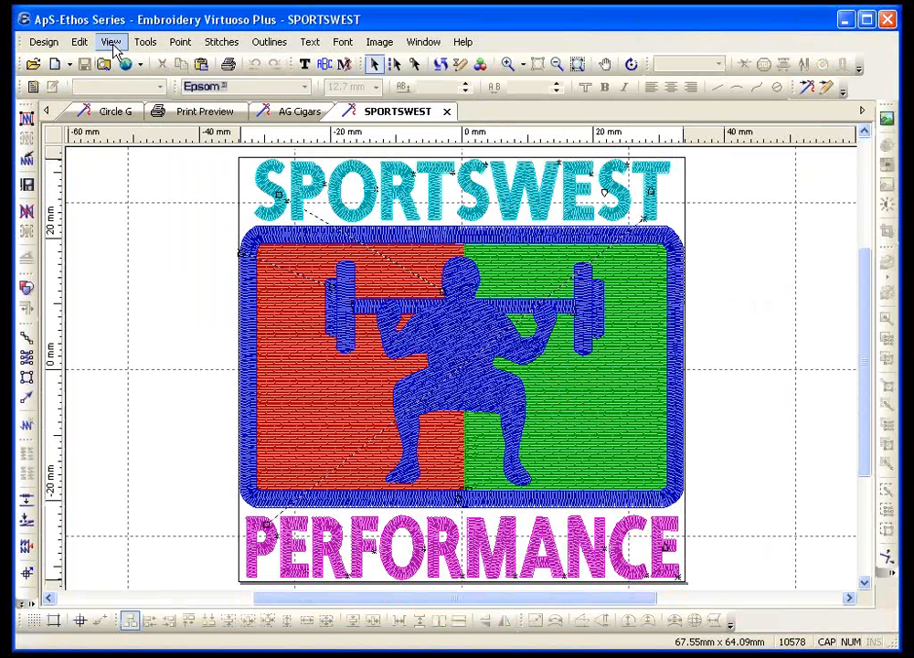
left_click(110, 42)
left_click(160, 389)
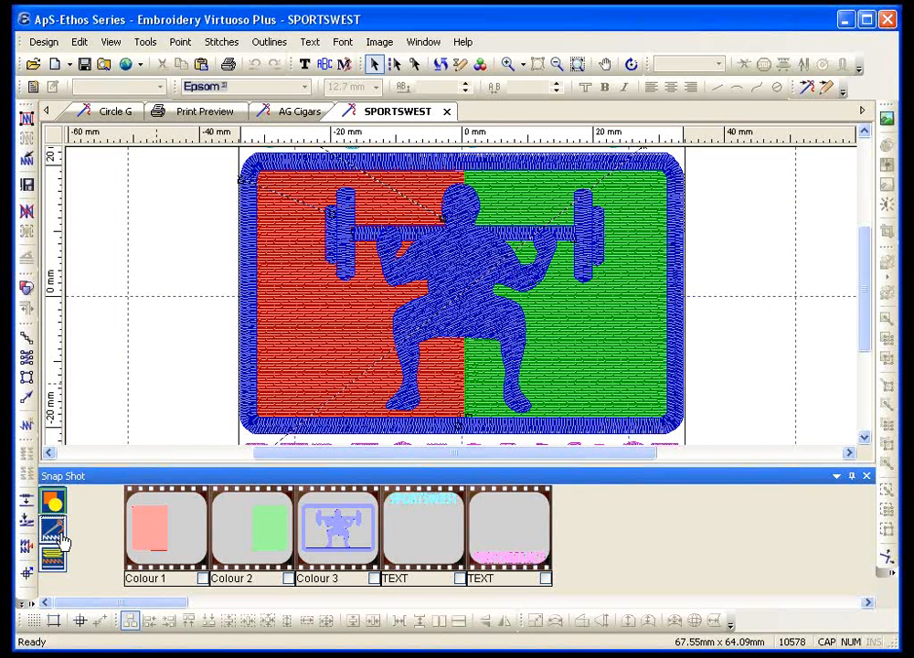
right_click(186, 541)
left_click(235, 514)
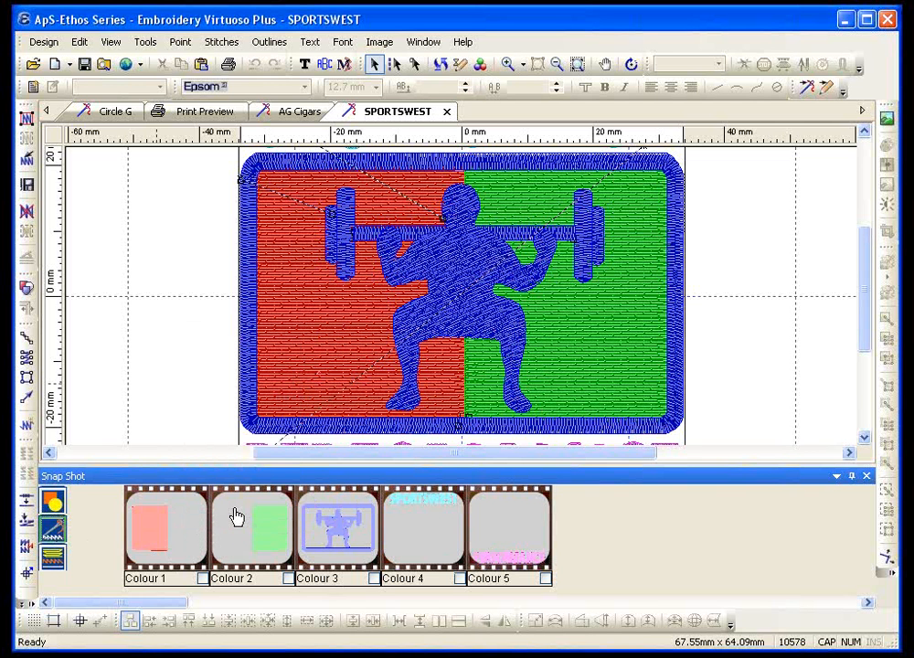
Look through the saved designs in the design browser for another multi-colour example
left_click(103, 63)
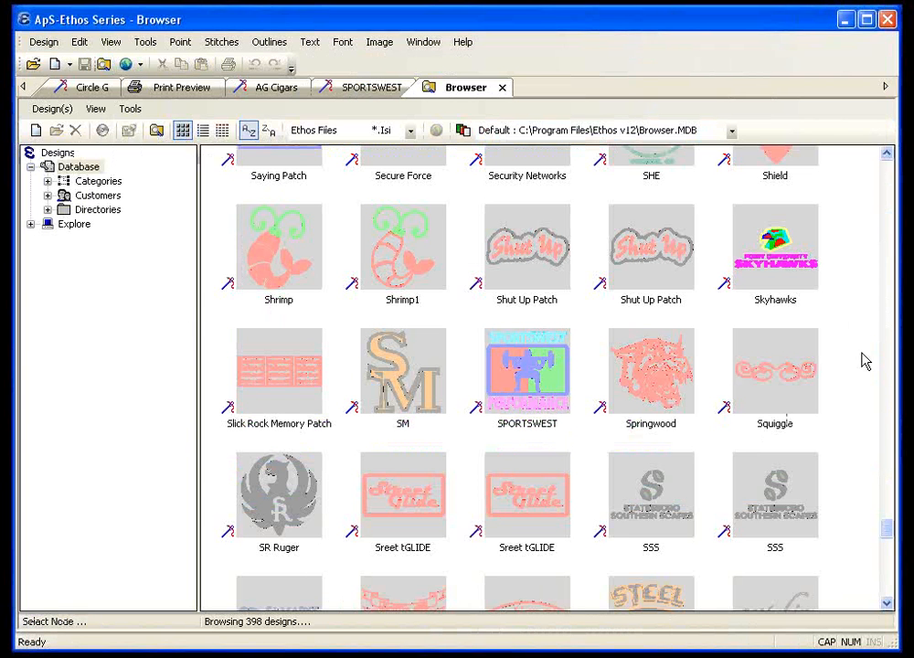
left_click(887, 604)
left_click(887, 603)
left_click(887, 603)
left_click(888, 603)
left_click(887, 604)
left_click(887, 603)
left_click(887, 603)
left_click(887, 603)
left_click(887, 604)
left_click(887, 603)
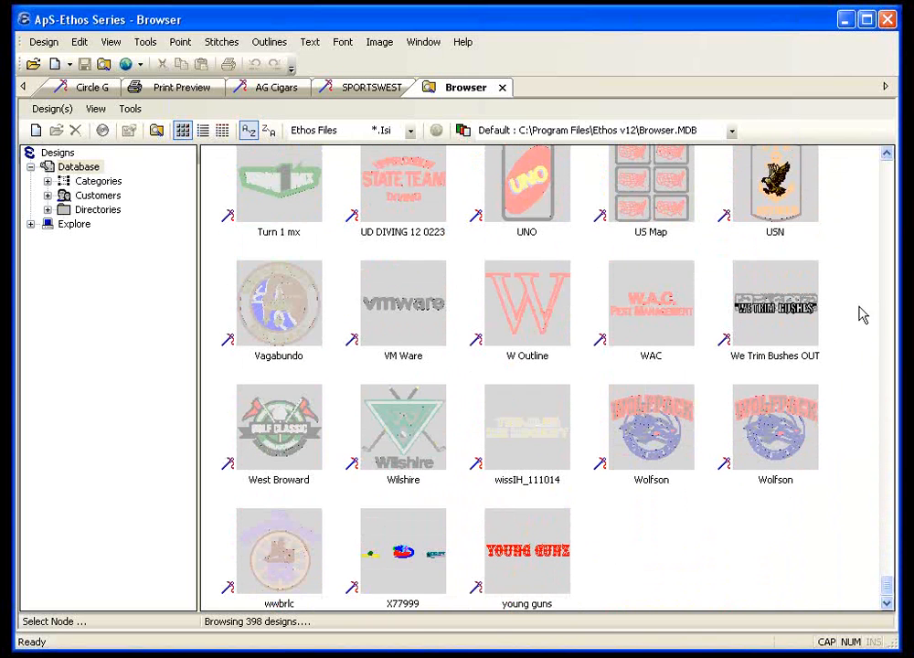
scroll(887, 304, "up", 1)
scroll(887, 304, "up", 15)
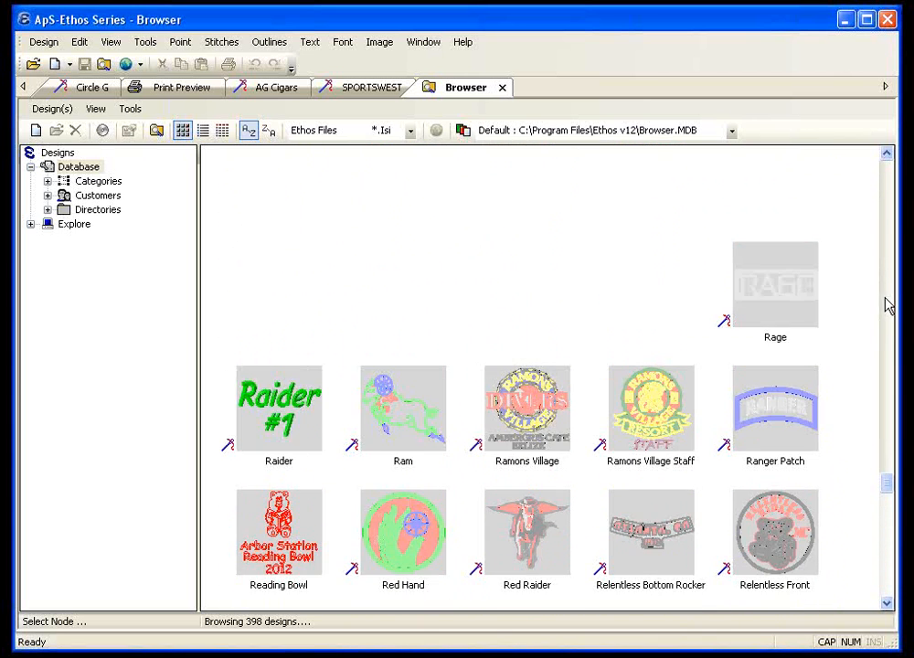
scroll(860, 349, "up", 9)
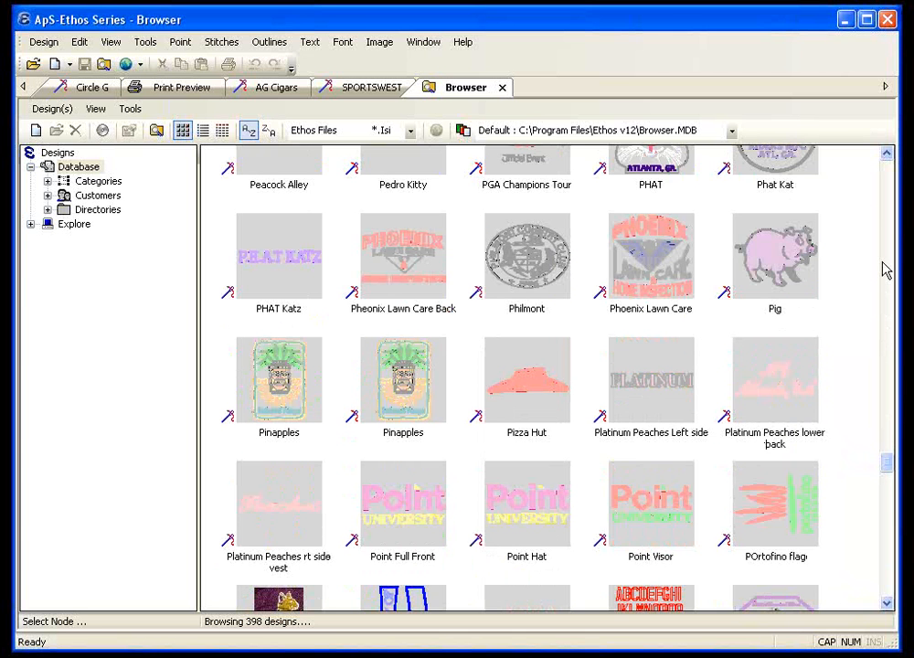
scroll(887, 271, "up", 2)
scroll(885, 270, "up", 20)
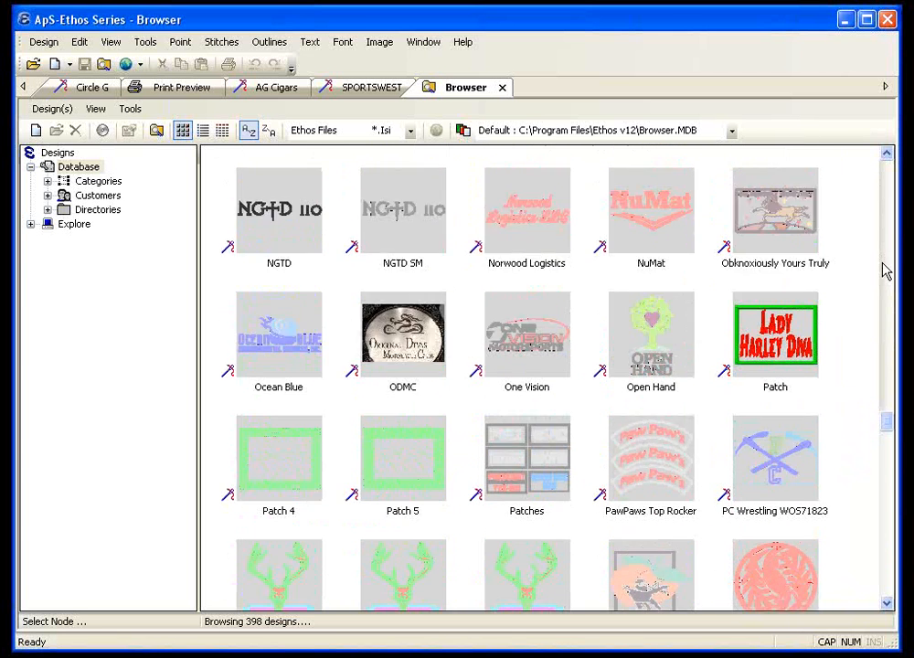
scroll(885, 270, "up", 15)
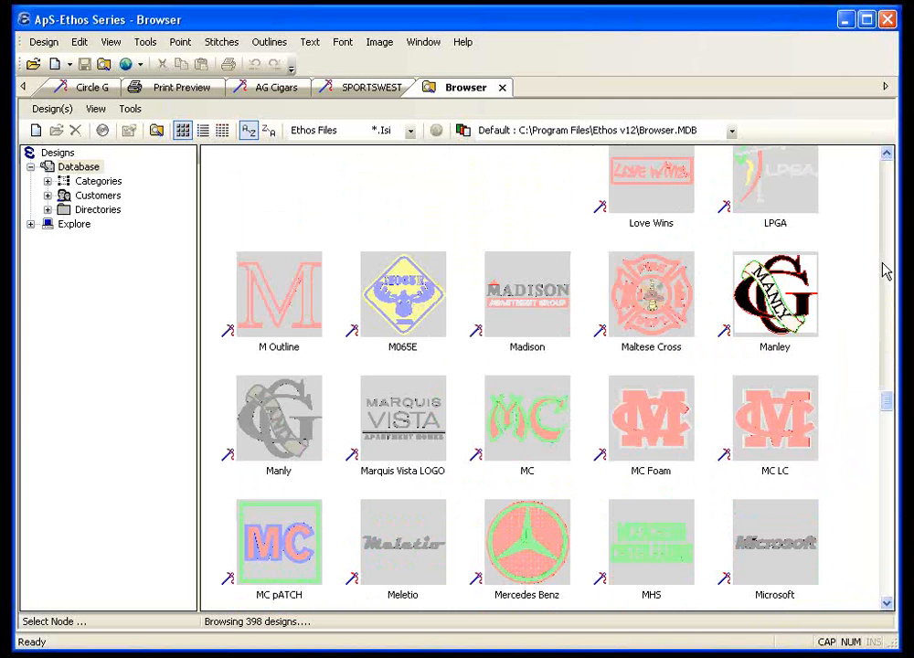
scroll(885, 291, "up", 10)
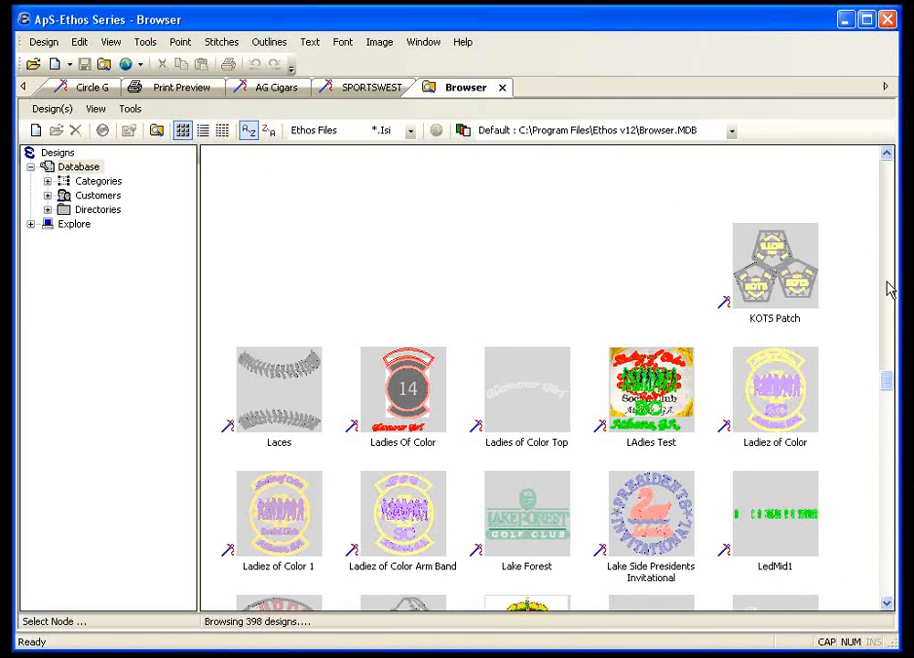
scroll(892, 288, "up", 5)
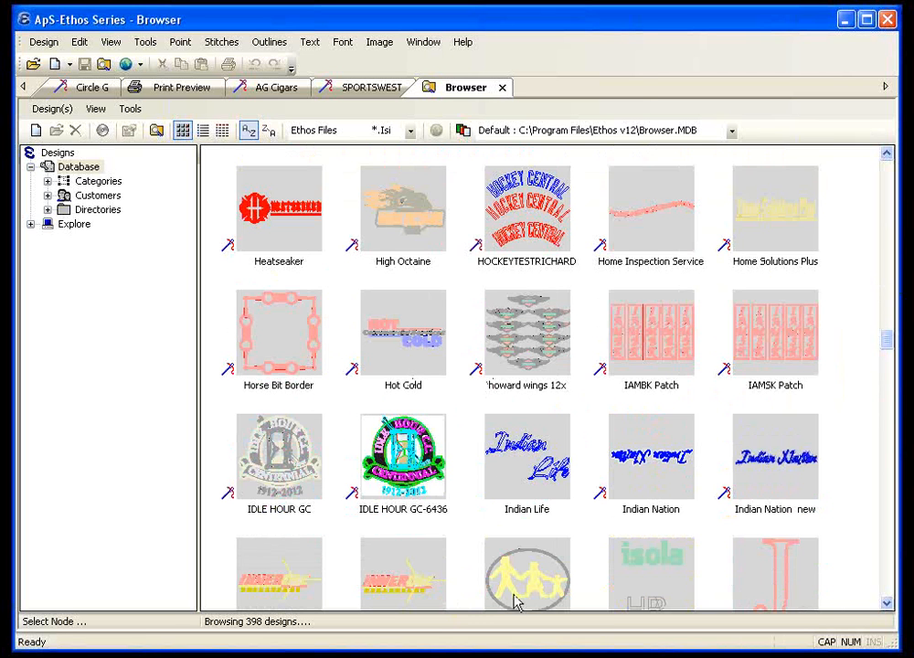
Open the InnerLoc Full Back design, show its Snap Shot strip and select the Colour 2 frame
left_click(405, 585)
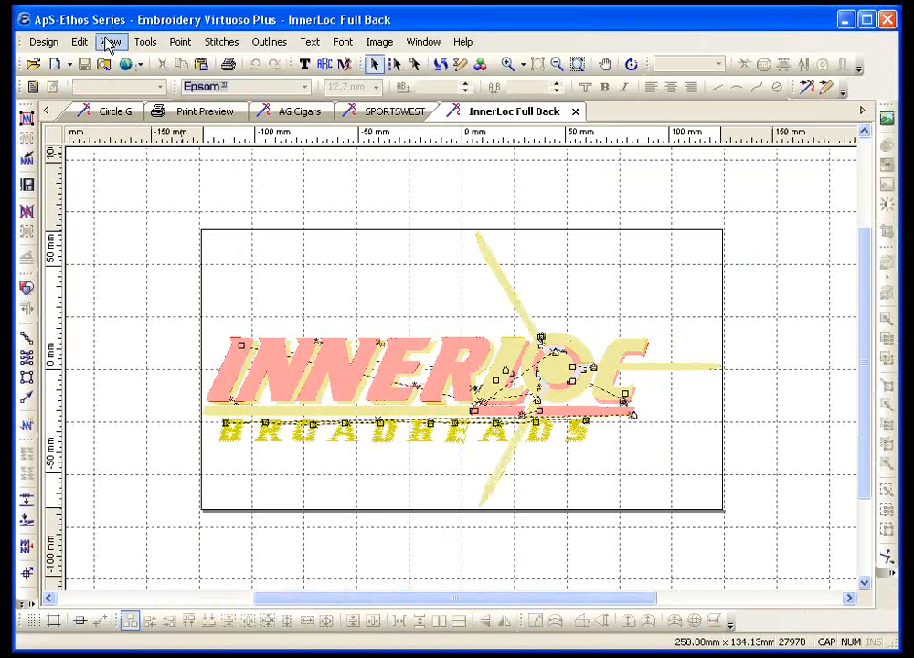
left_click(111, 41)
left_click(193, 383)
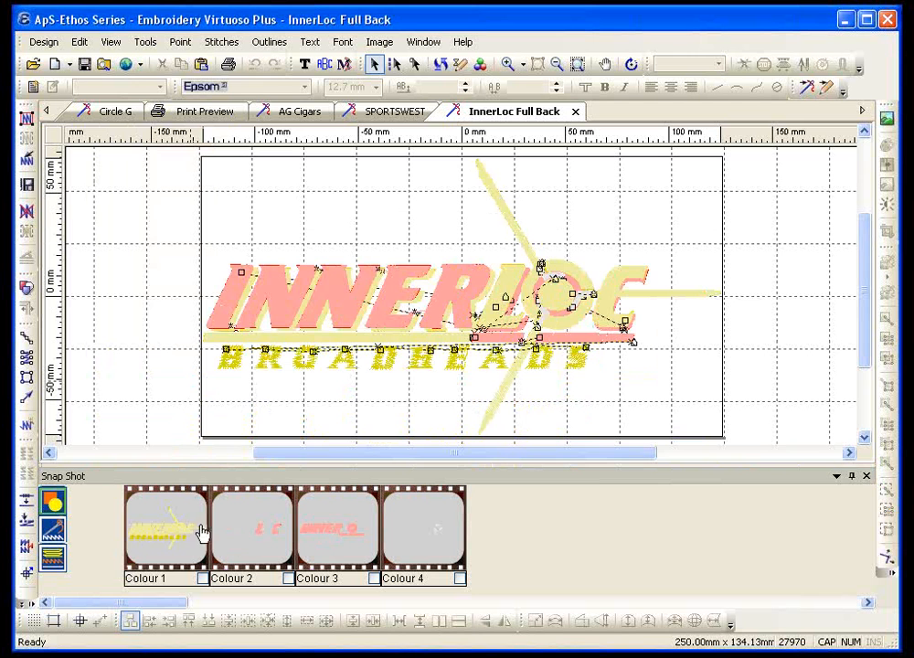
left_click(237, 525)
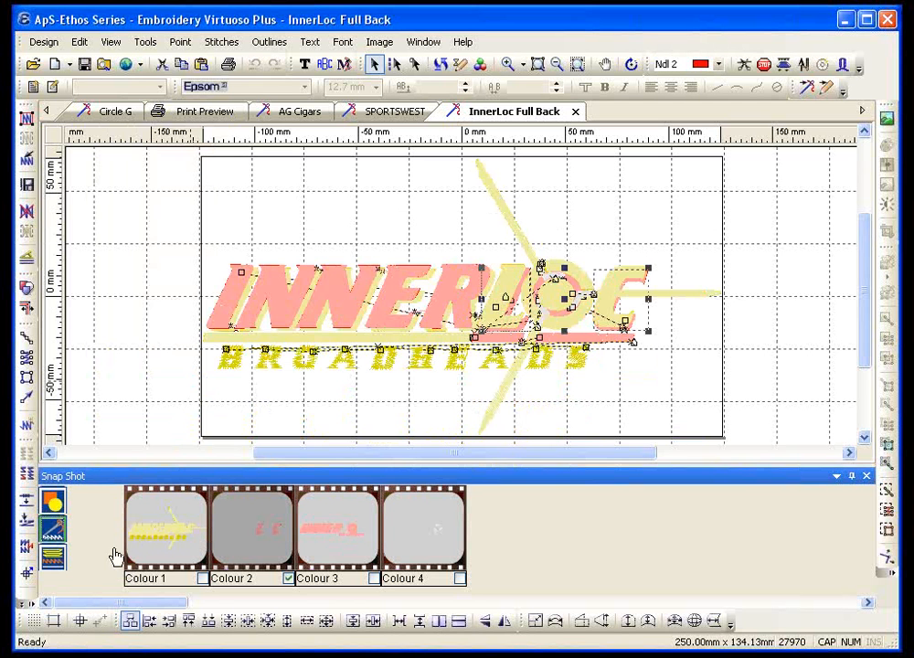
Turn on Show Colour Changes for the InnerLoc frames to view the separate colour blocks, then turn it off again
right_click(269, 534)
left_click(315, 507)
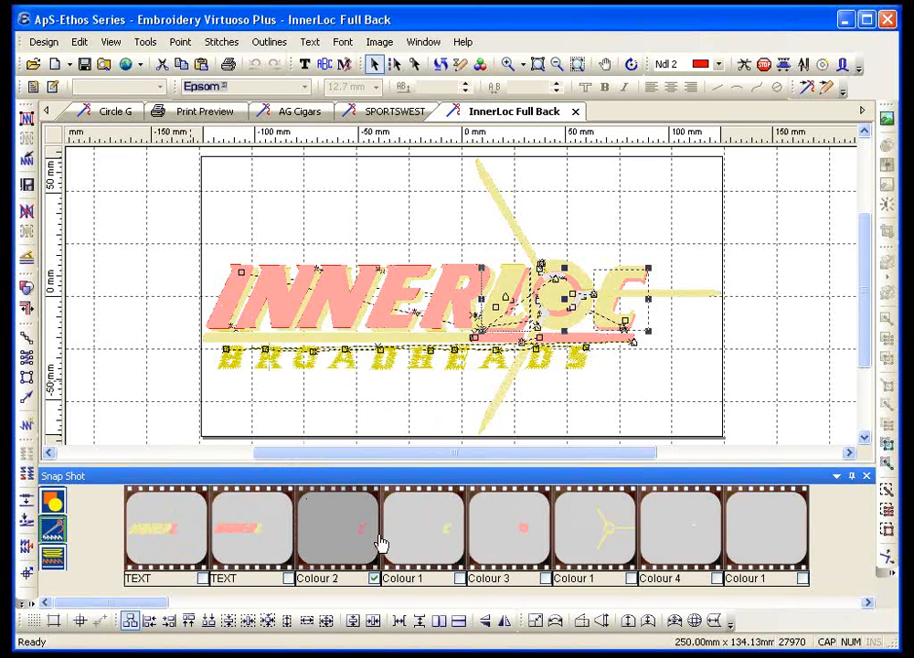
right_click(502, 538)
left_click(535, 508)
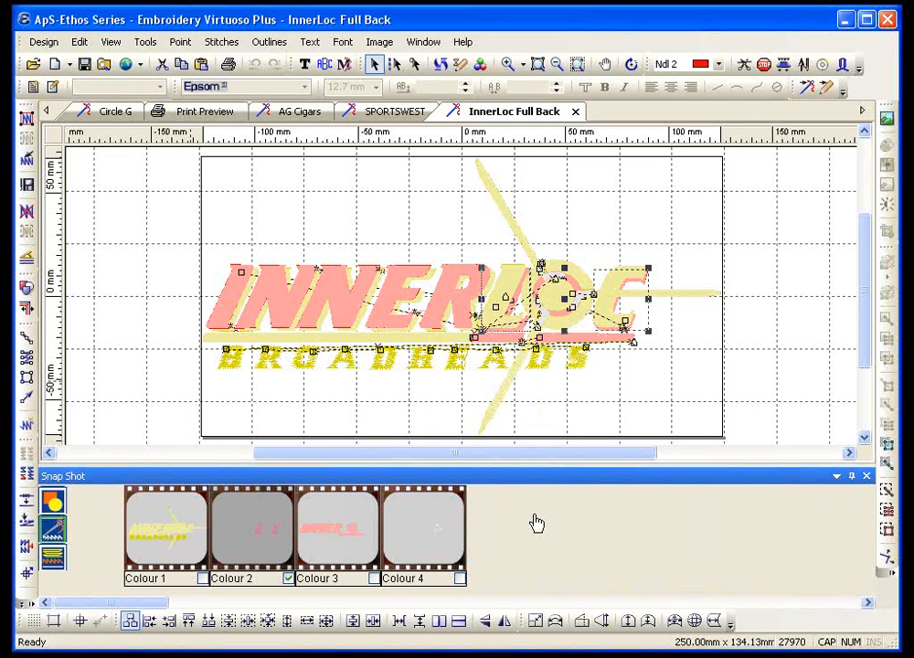
Deselect the Colour 2 objects and open the print preview of the InnerLoc Full Back worksheet
left_click(896, 31)
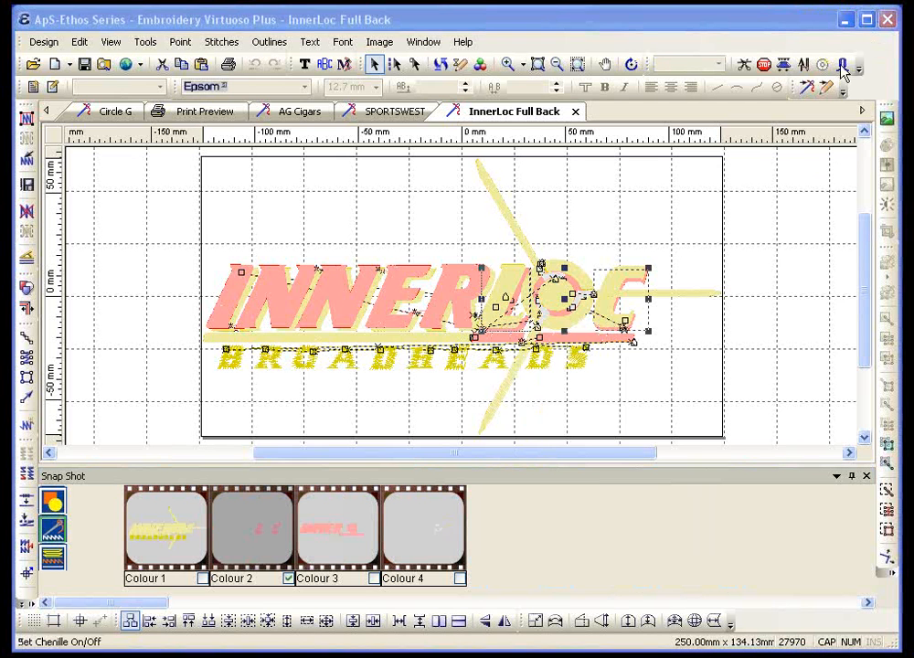
right_click(439, 531)
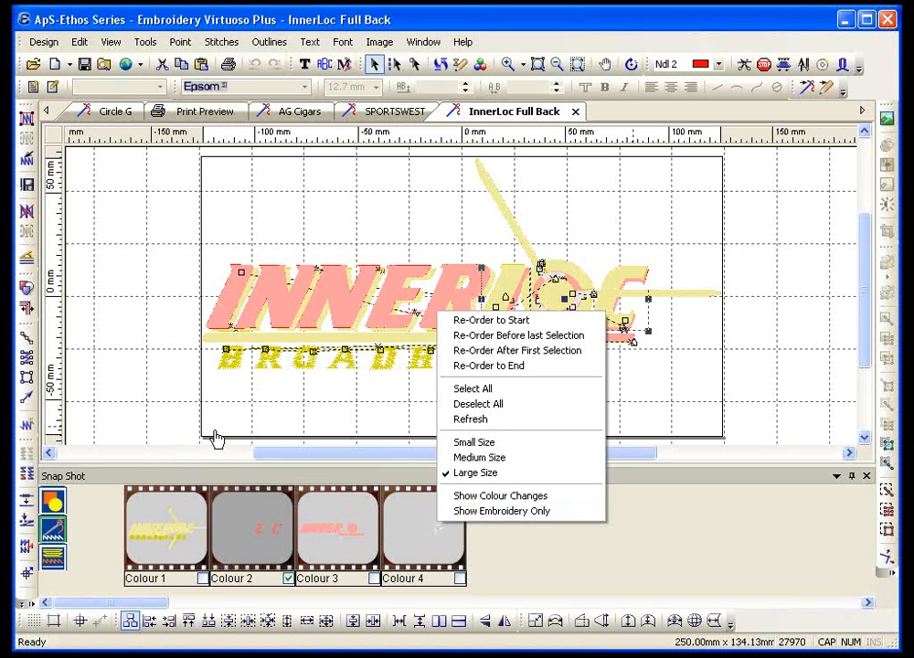
left_click(161, 314)
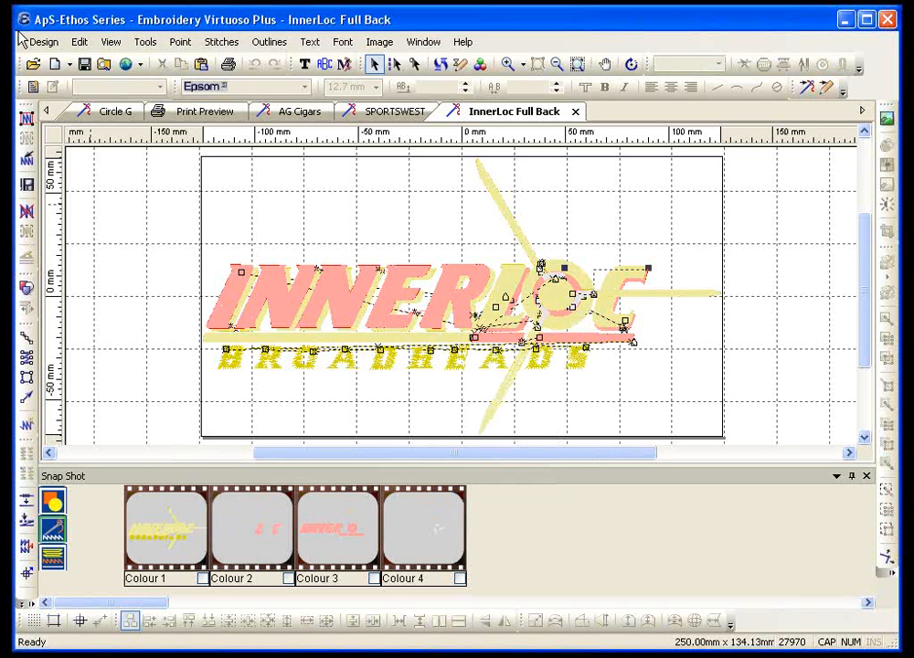
left_click(46, 39)
left_click(115, 483)
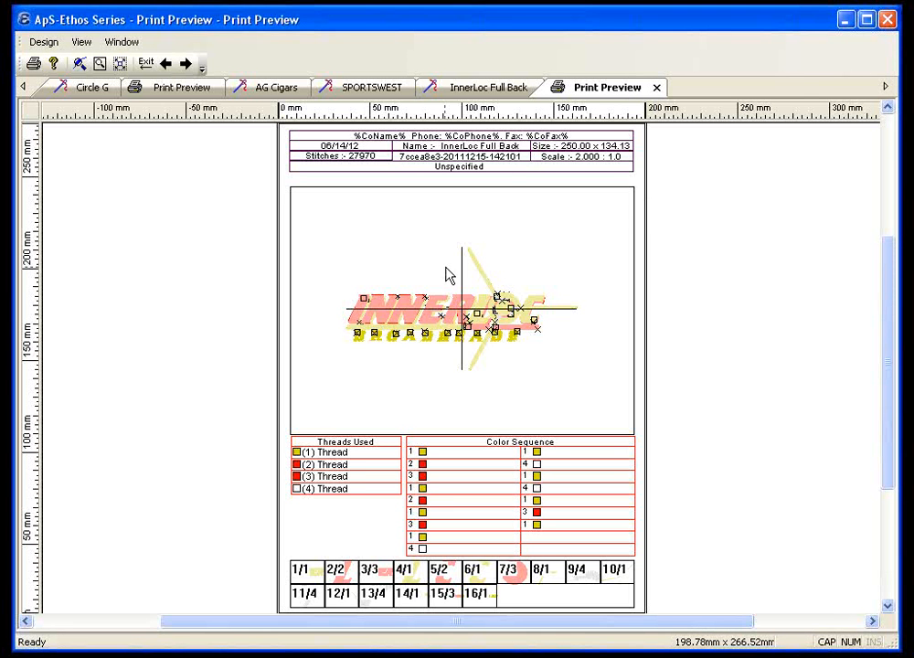
Return to the Circle G design and add a lowercase "g" as text in the empty area left of the circle
left_click(80, 88)
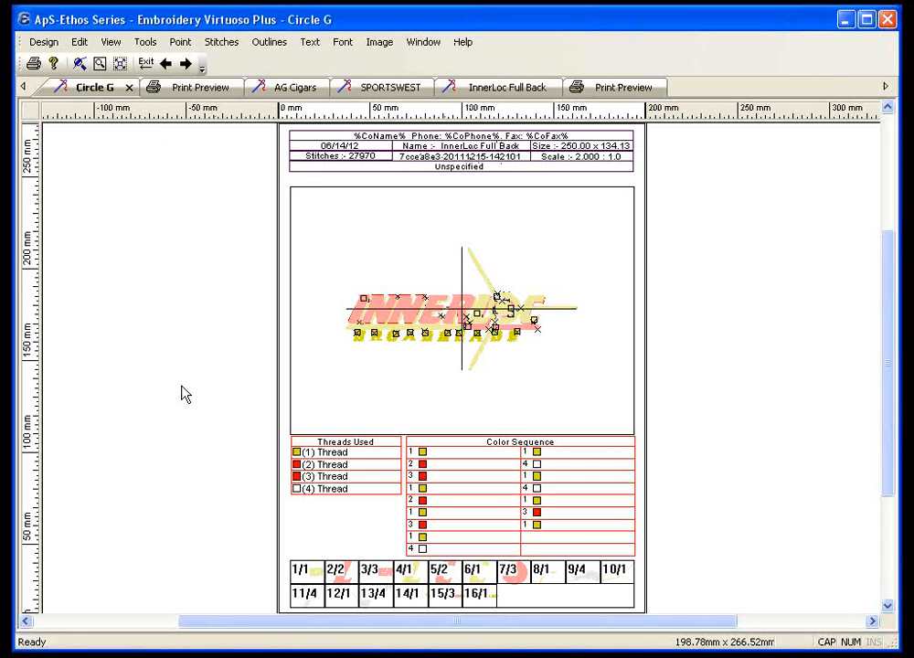
key("Escape")
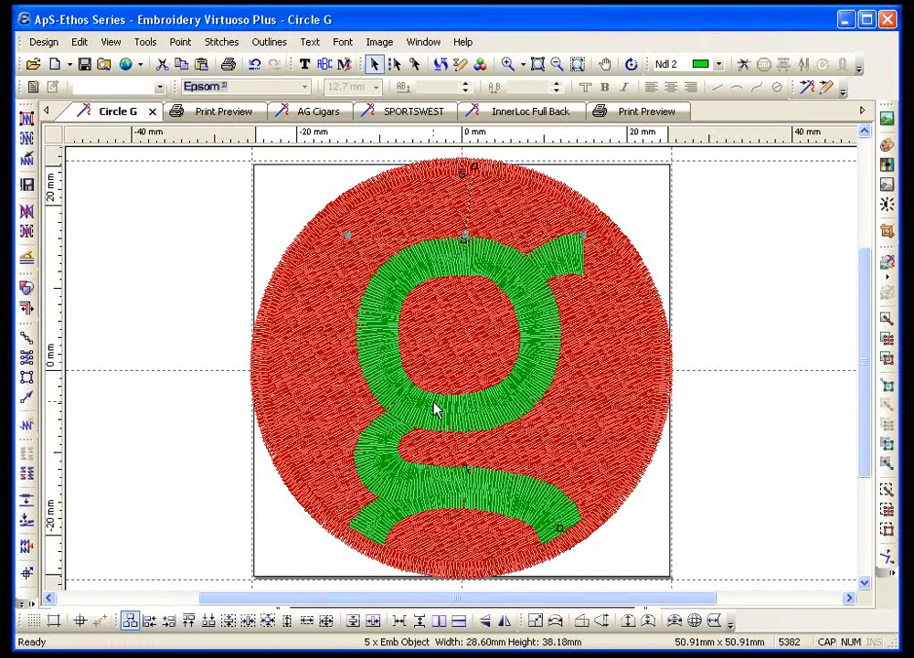
left_click_drag(482, 598, 355, 596)
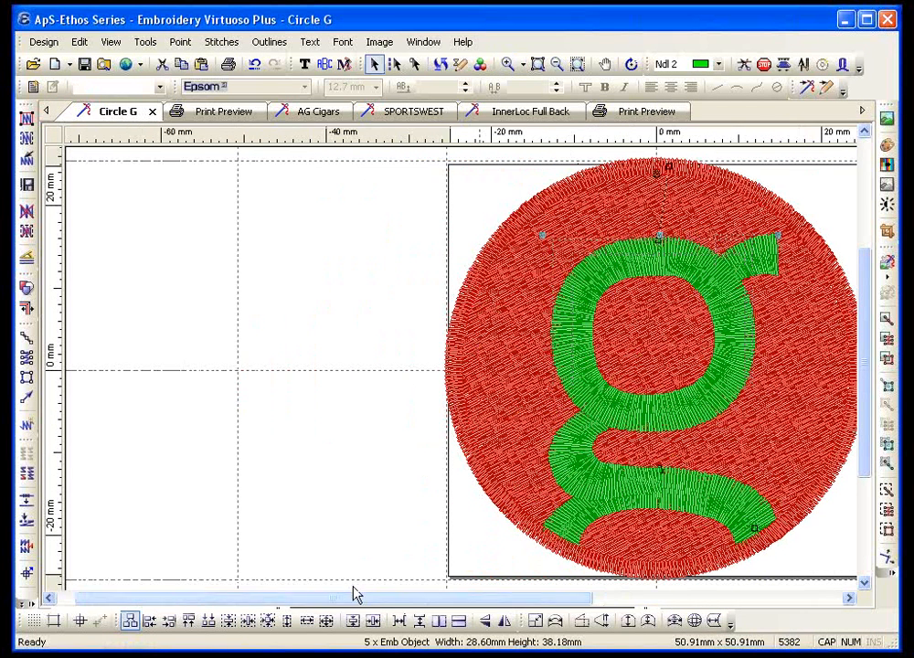
left_click(305, 65)
left_click(238, 374)
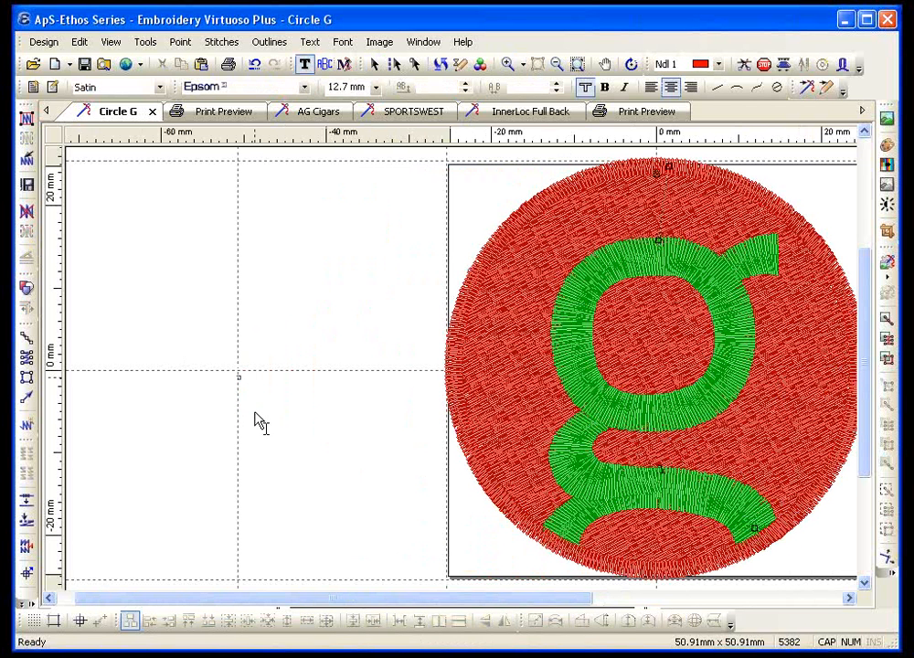
type("G")
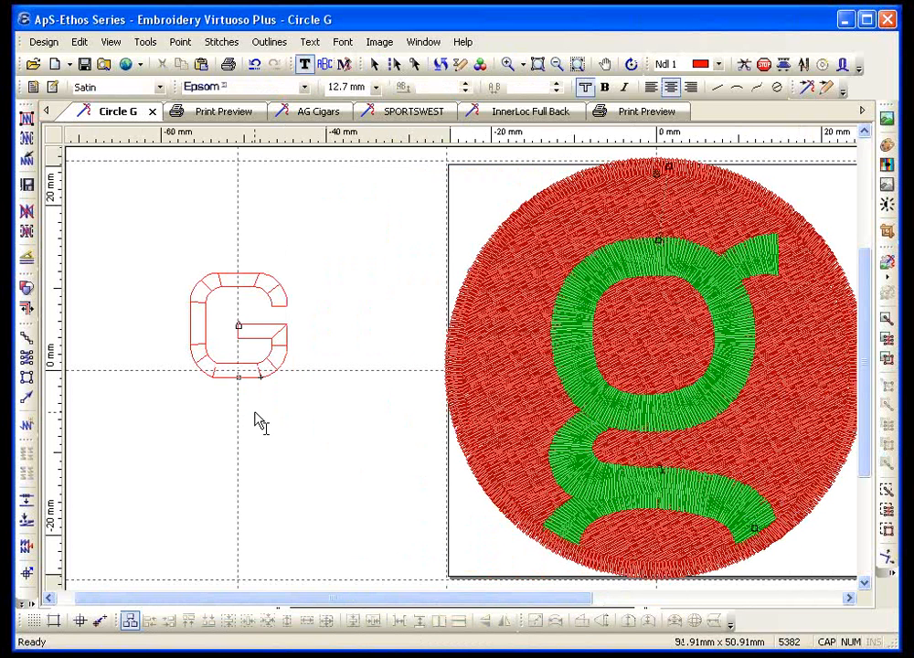
key("BackSpace")
type("g")
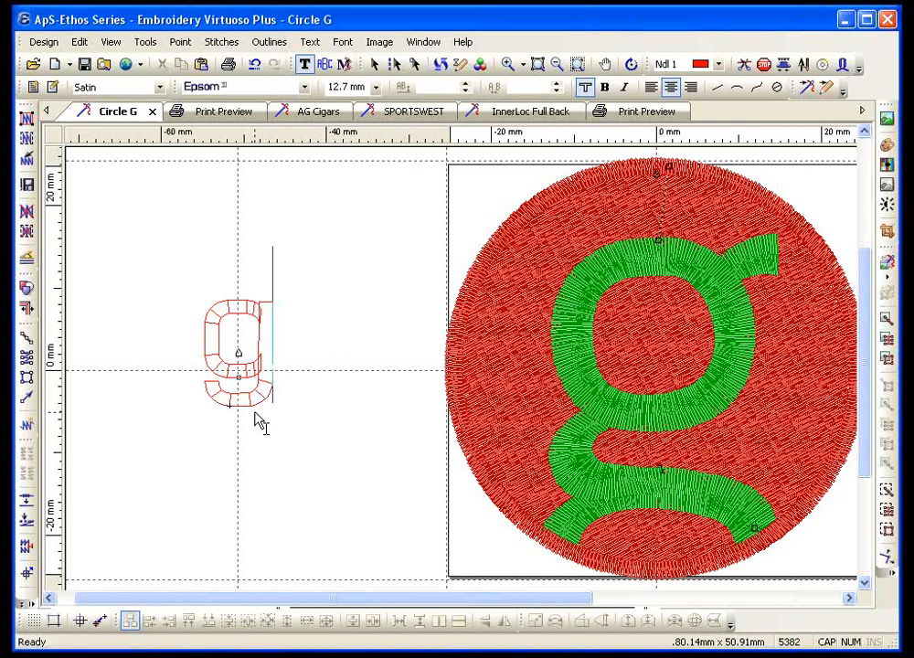
Set the font of the new g lettering to Gill Sans MT
double_click(241, 345)
left_click(259, 87)
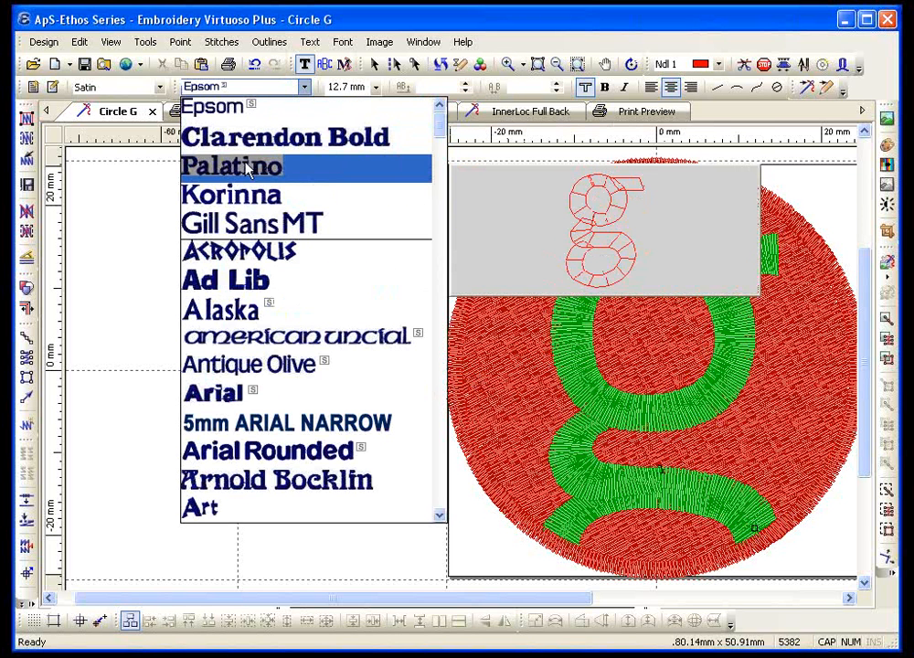
left_click(247, 224)
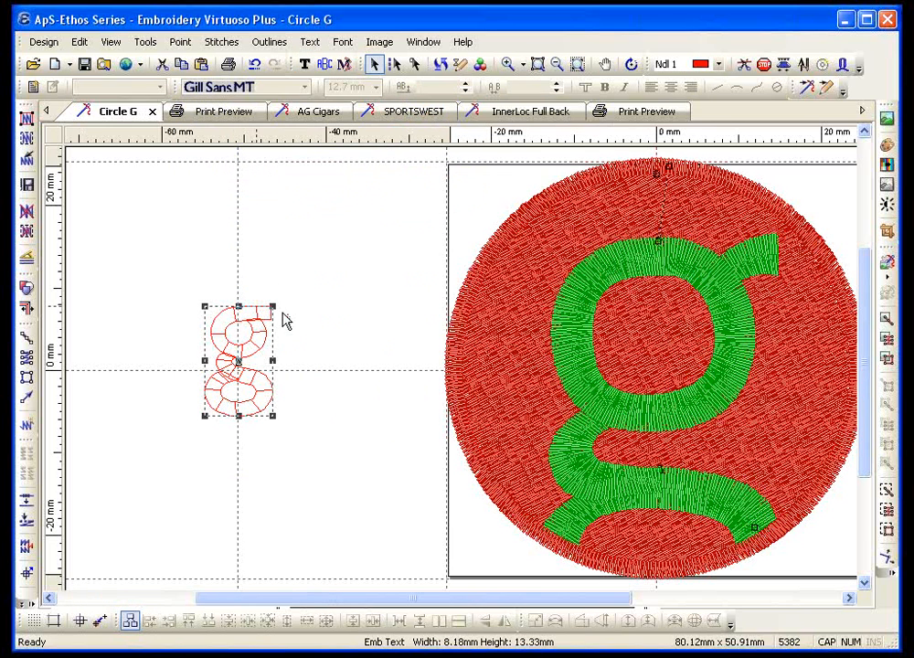
Preview the small g in the lettering fonts and set its font to Franklin Gothic
left_click(305, 65)
left_click(267, 89)
key("Return")
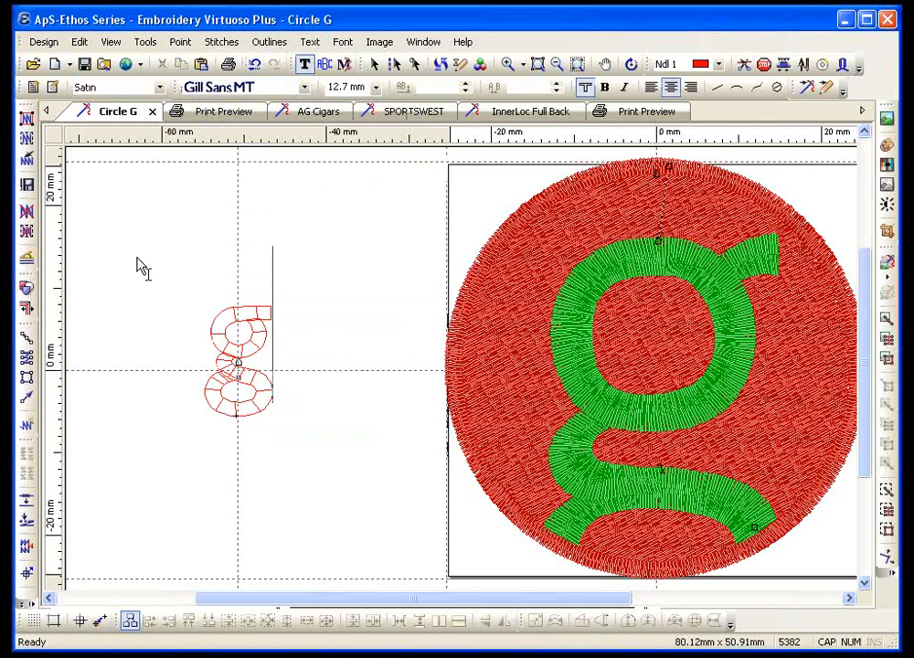
left_click(275, 87)
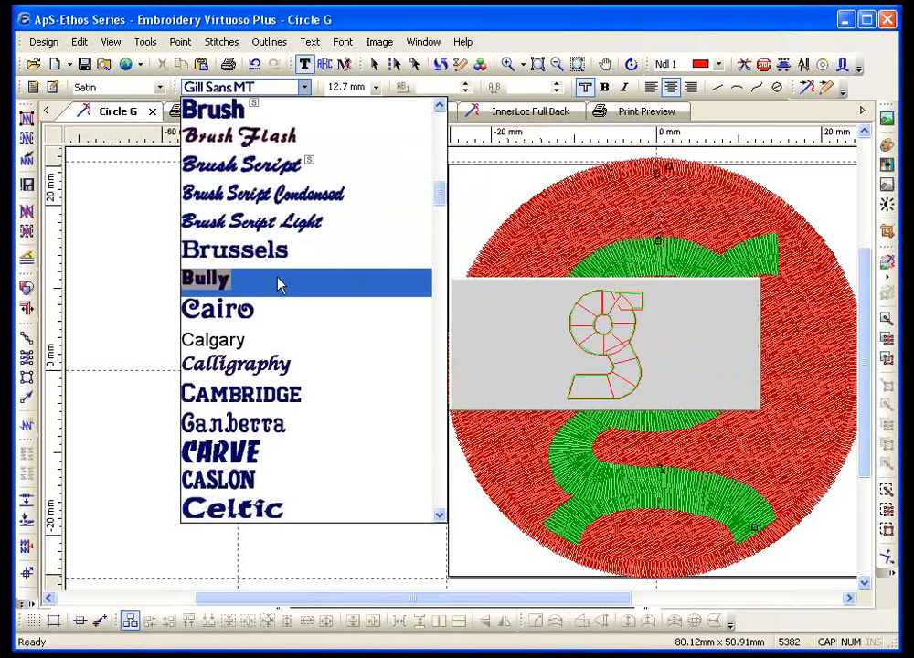
scroll(273, 310, "down", 3)
scroll(274, 308, "down", 1)
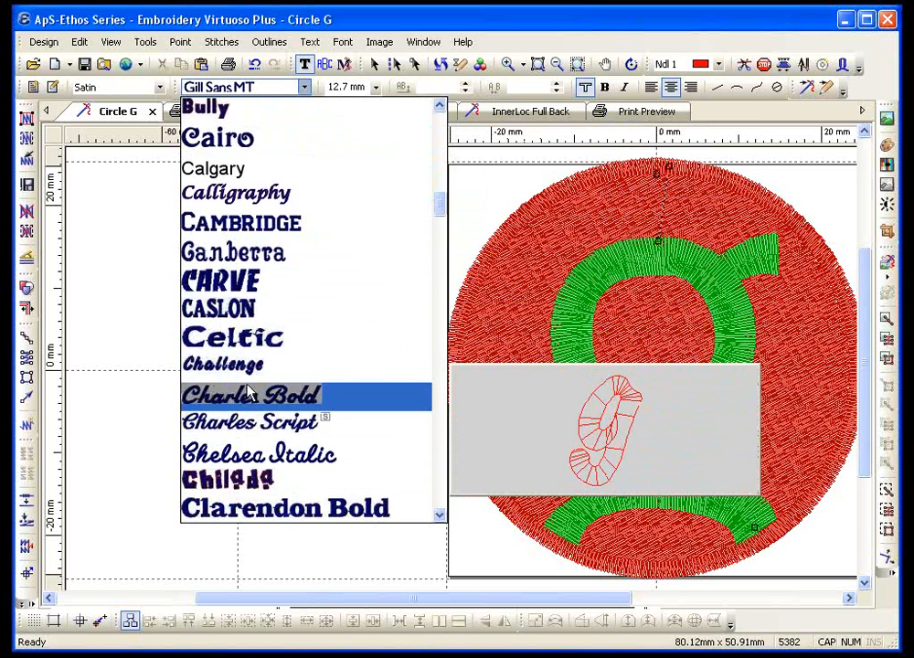
scroll(248, 407, "down", 1)
scroll(248, 408, "down", 2)
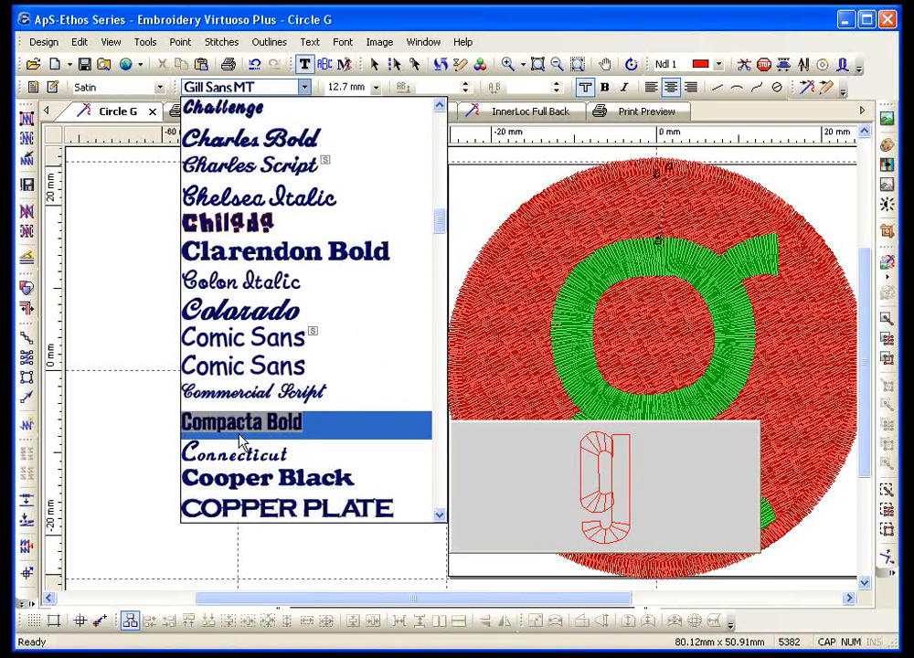
scroll(240, 448, "down", 1)
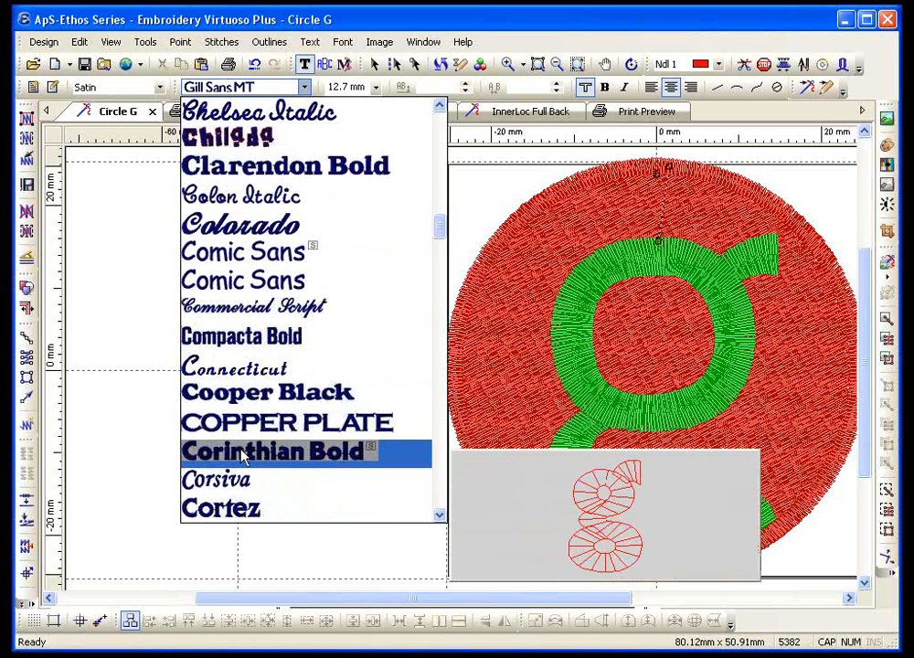
scroll(243, 457, "down", 1)
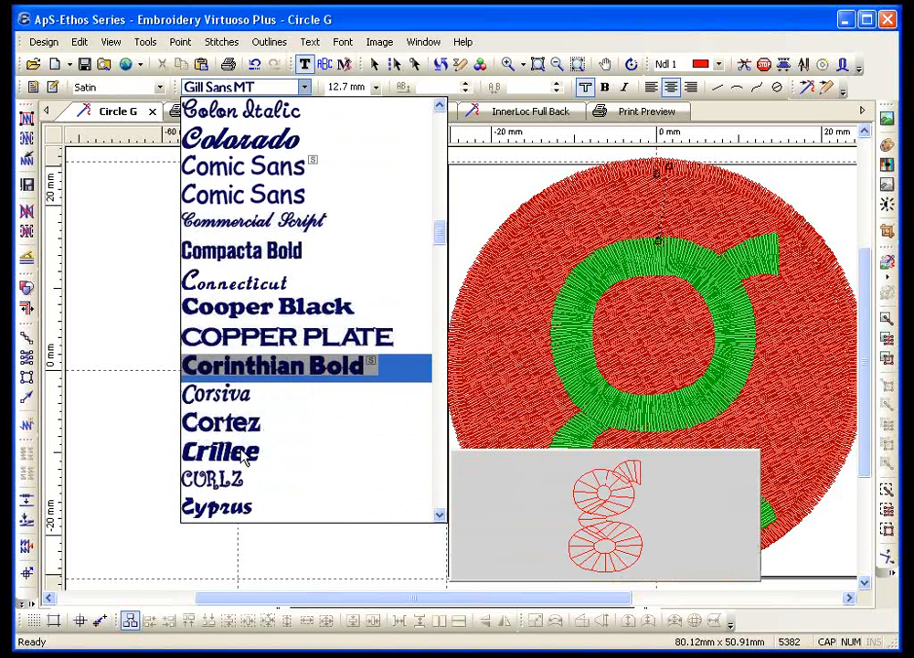
scroll(228, 403, "down", 1)
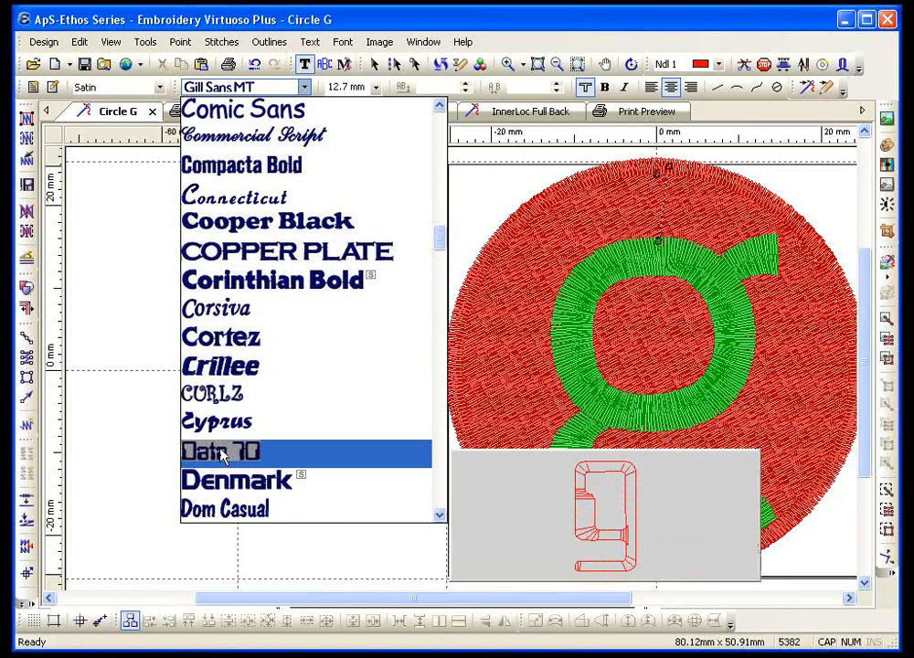
scroll(225, 458, "down", 1)
scroll(226, 462, "down", 4)
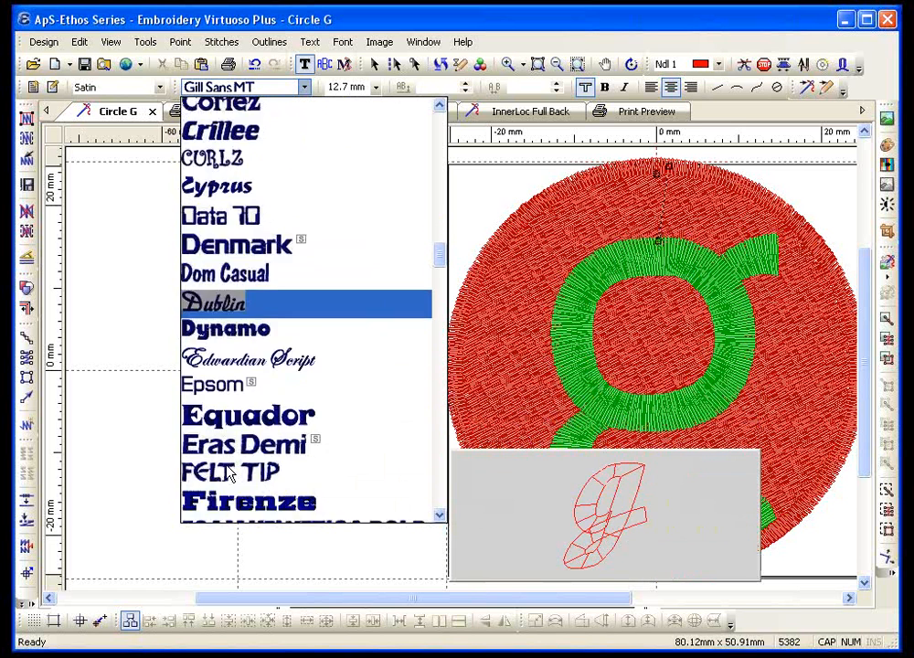
scroll(229, 466, "down", 2)
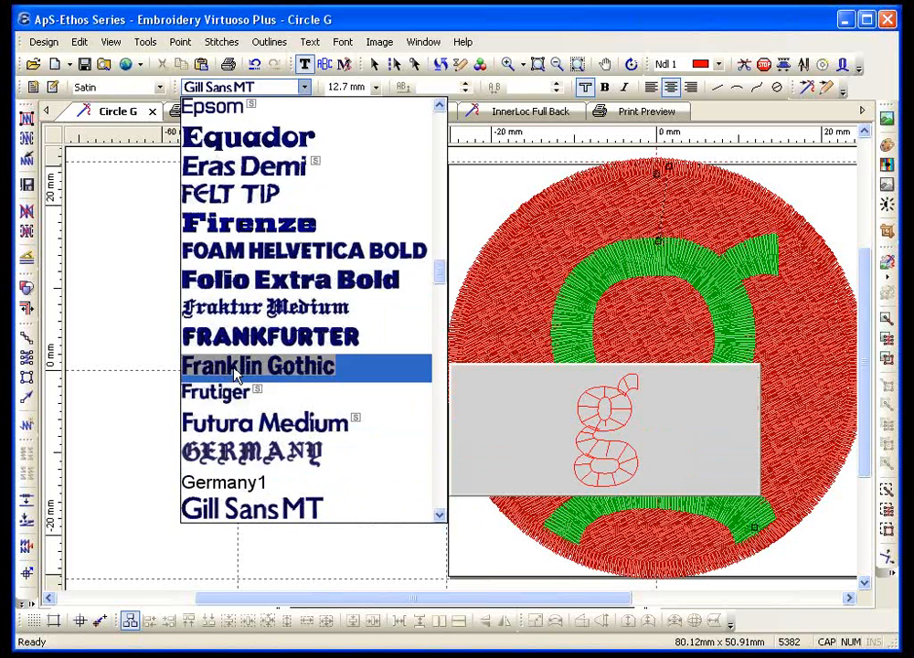
left_click(236, 368)
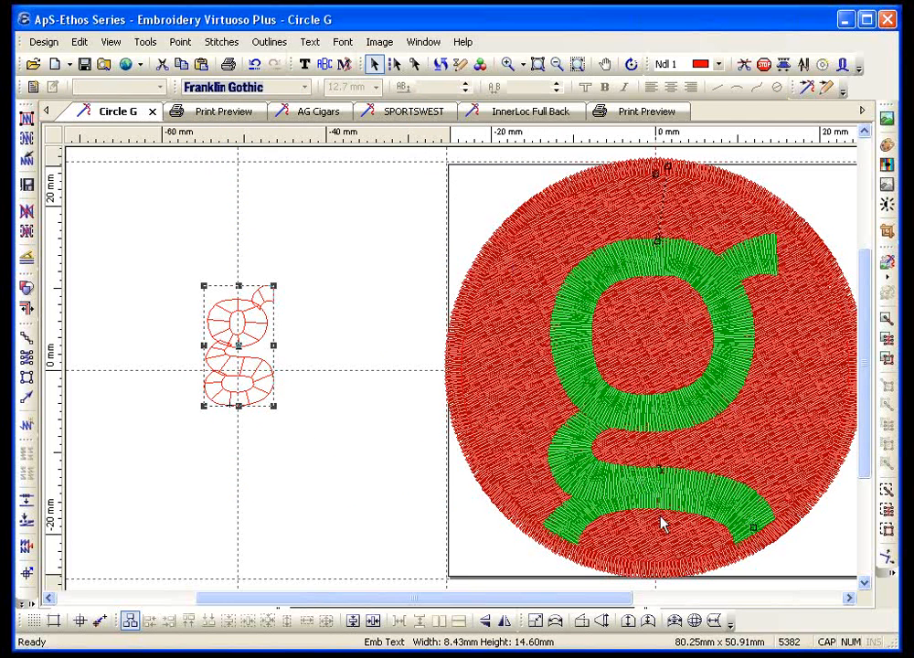
Separate the small Franklin Gothic g text into embroidery objects and select the resulting letter
left_click(679, 547)
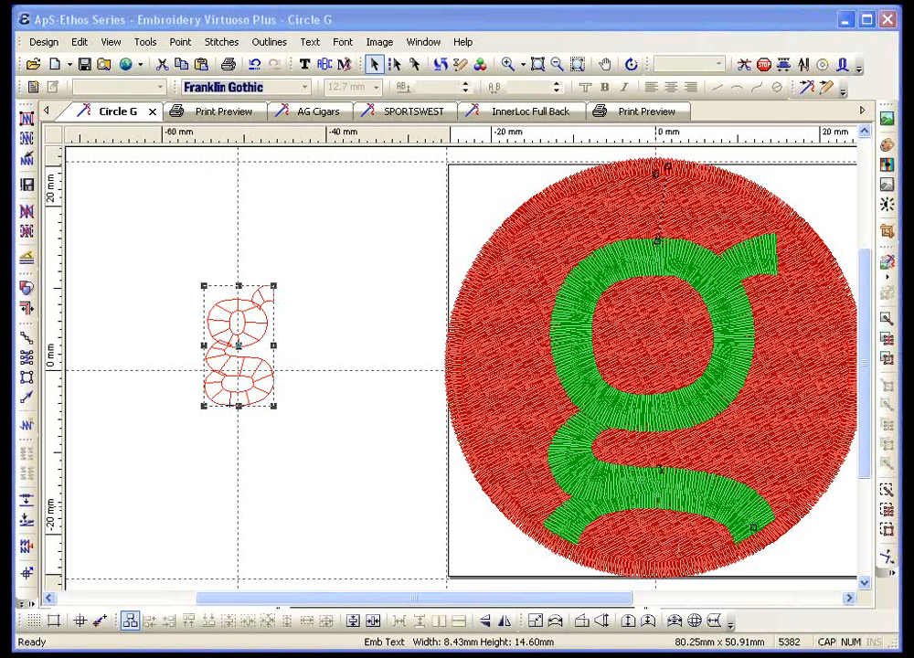
key("Caps_Lock")
left_click(507, 64)
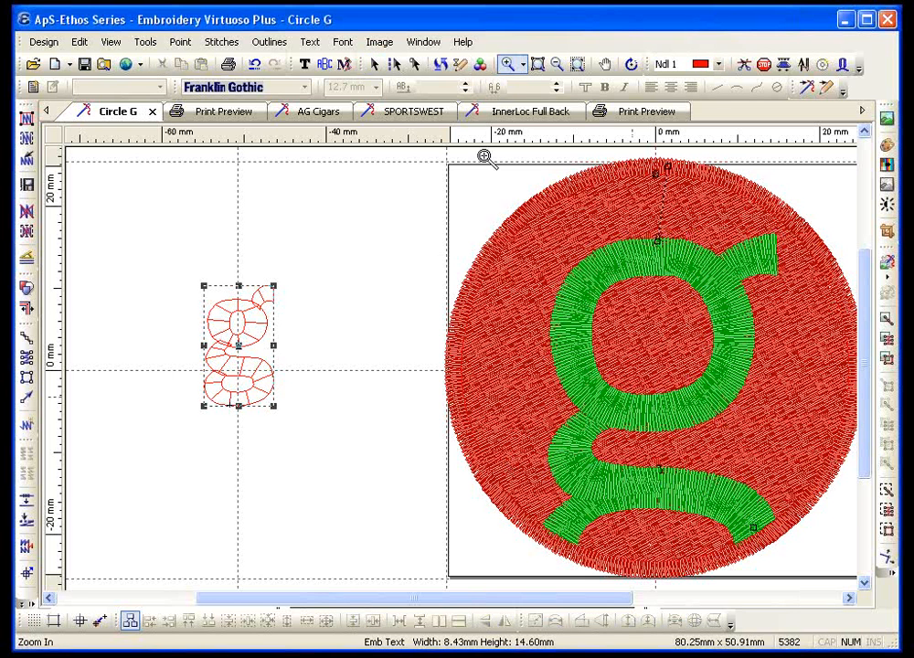
left_click_drag(179, 259, 381, 429)
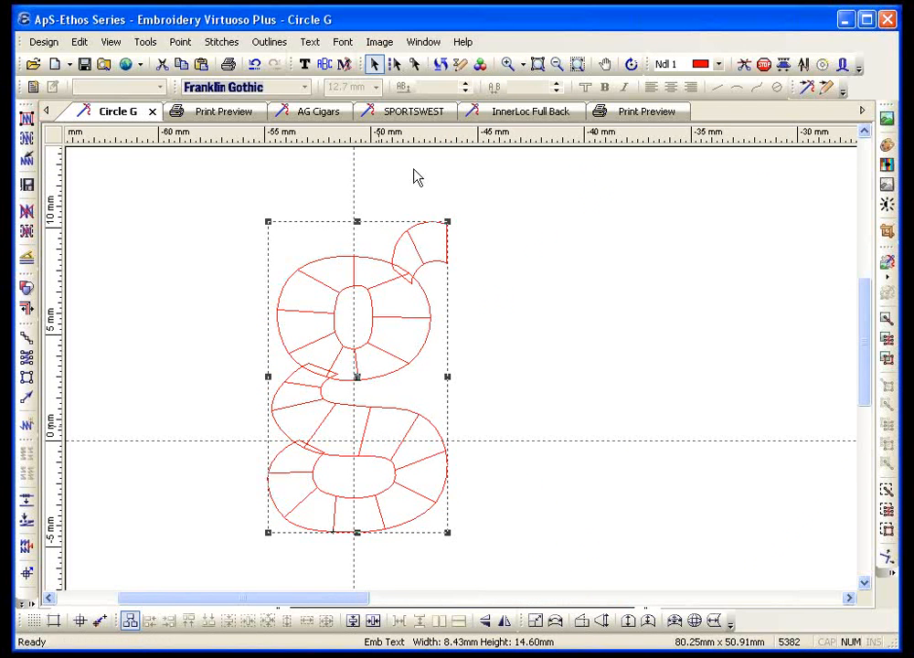
left_click(343, 41)
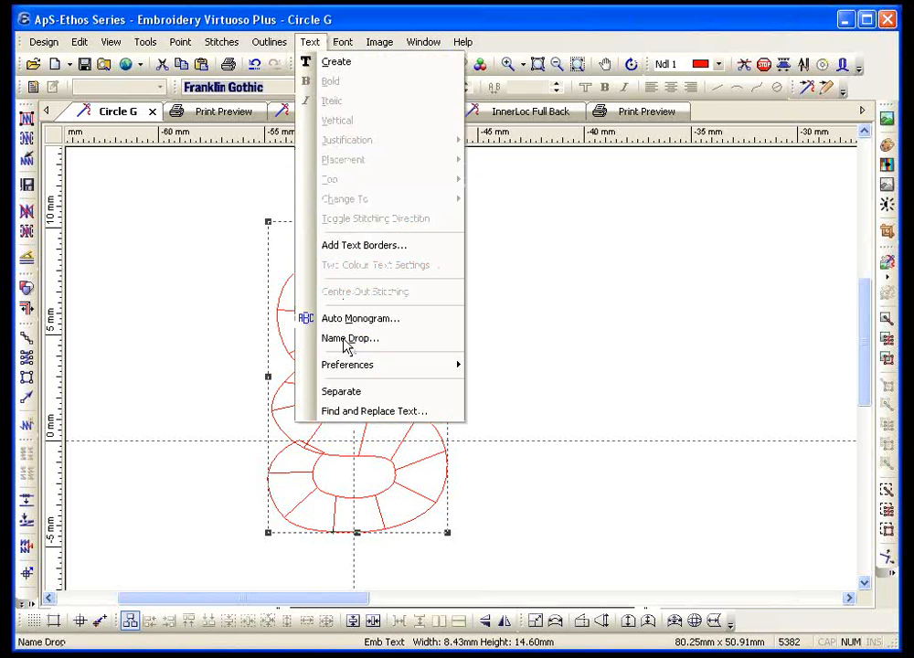
left_click(353, 393)
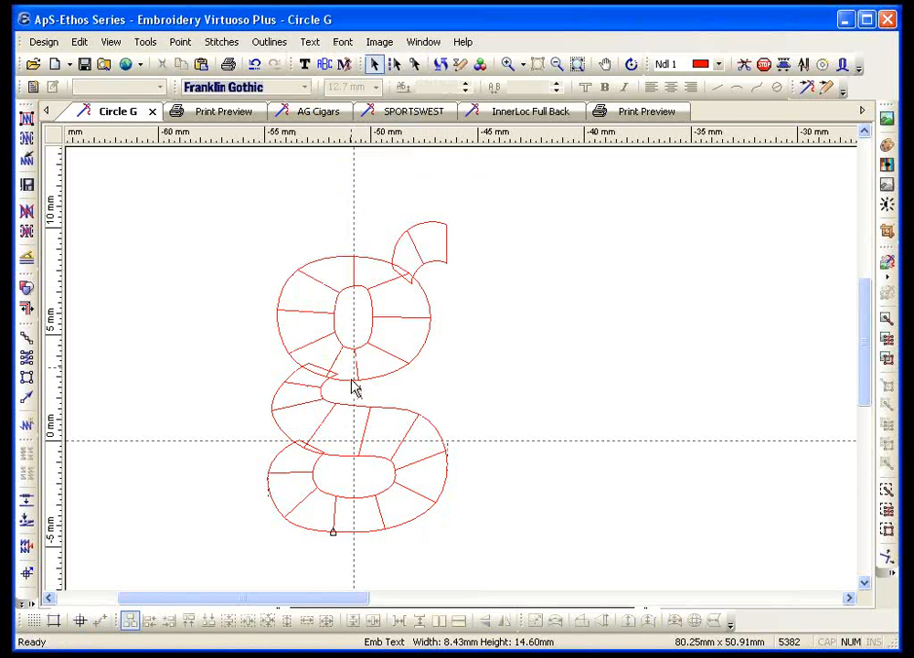
left_click(363, 383)
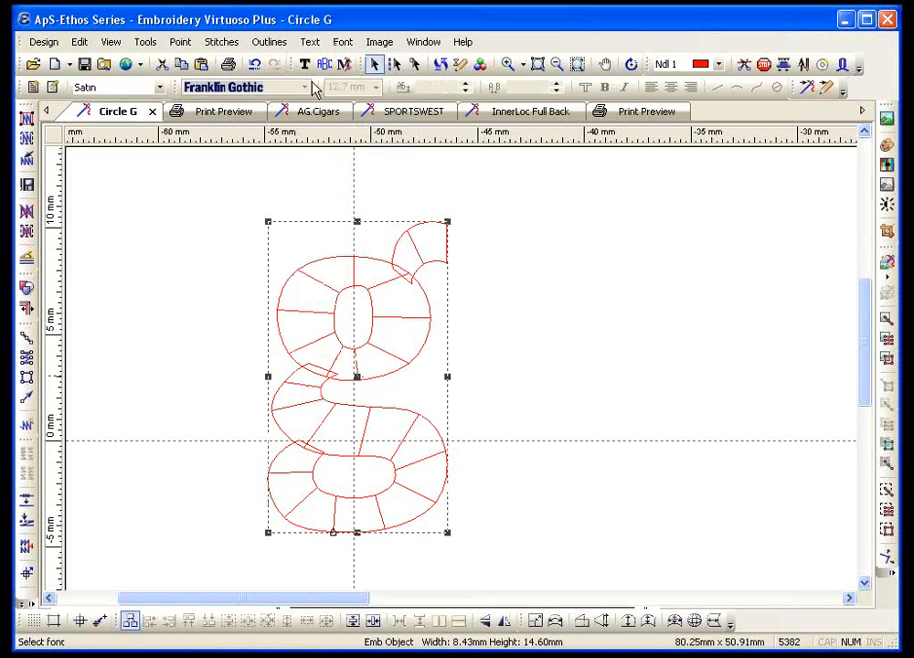
Split the small g's outline at the inner bottom-right point of its lower loop
left_click(414, 63)
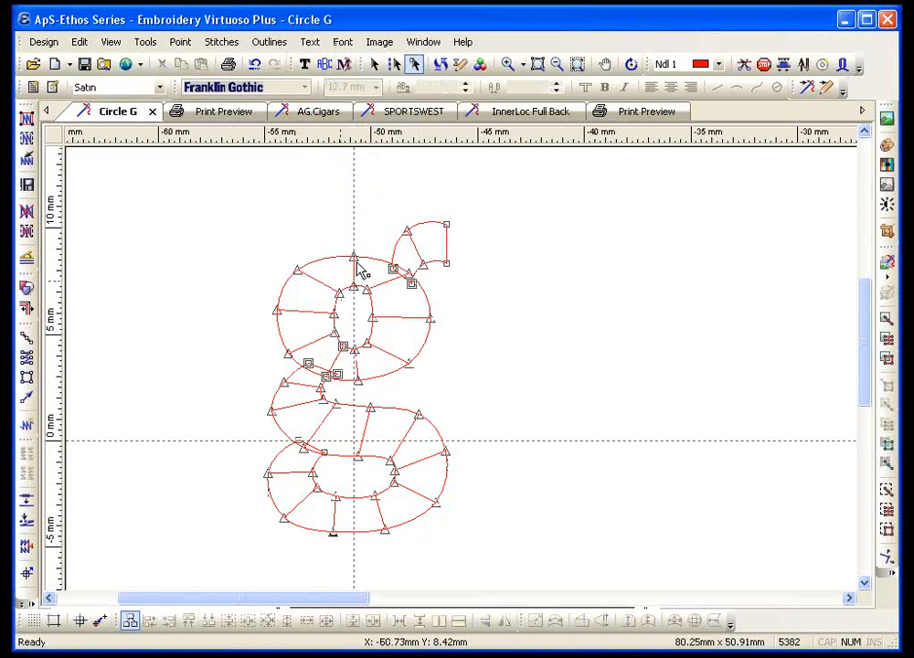
left_click(374, 495)
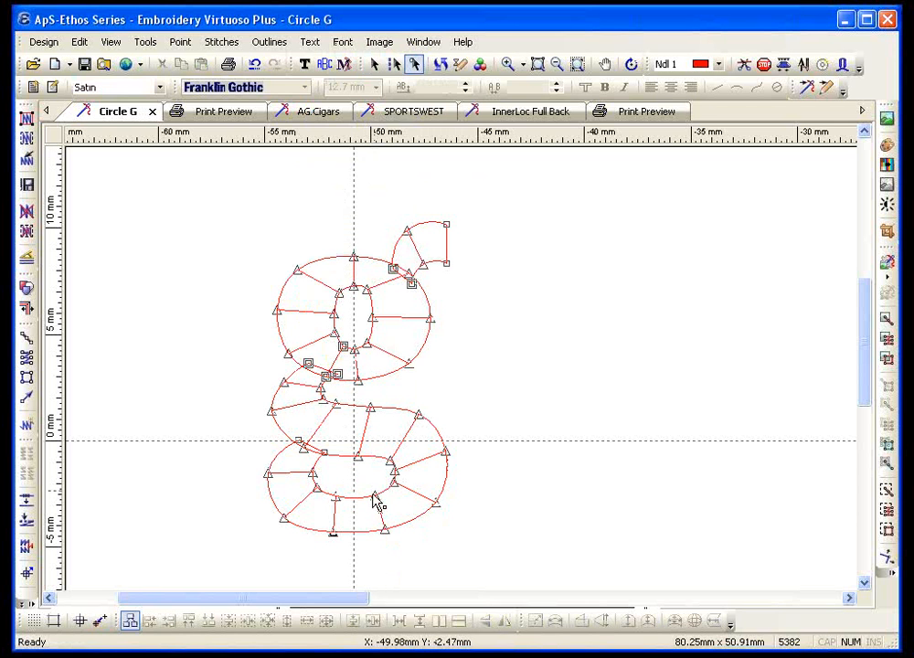
left_click(182, 42)
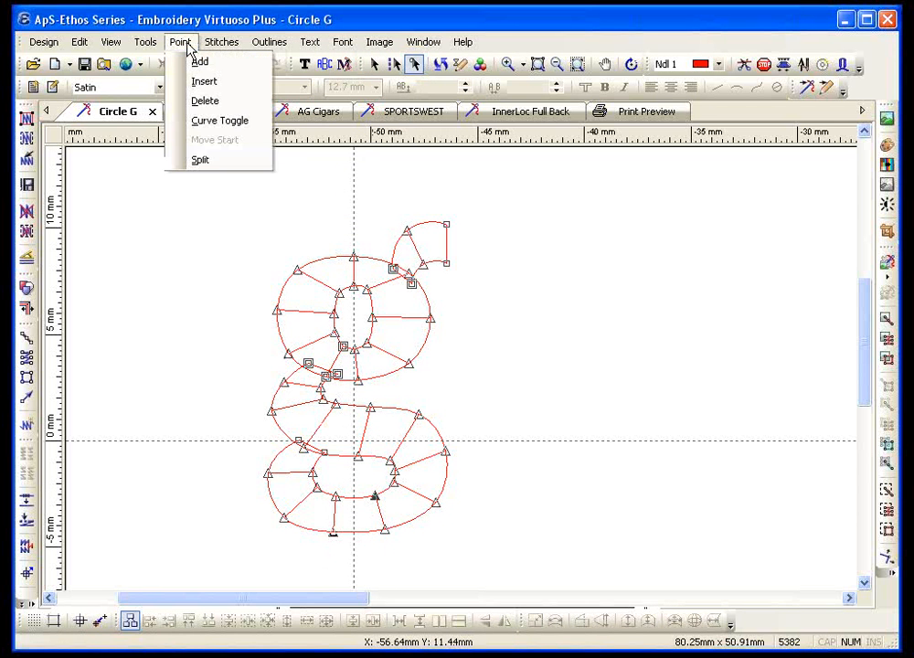
left_click(201, 163)
left_click(459, 364)
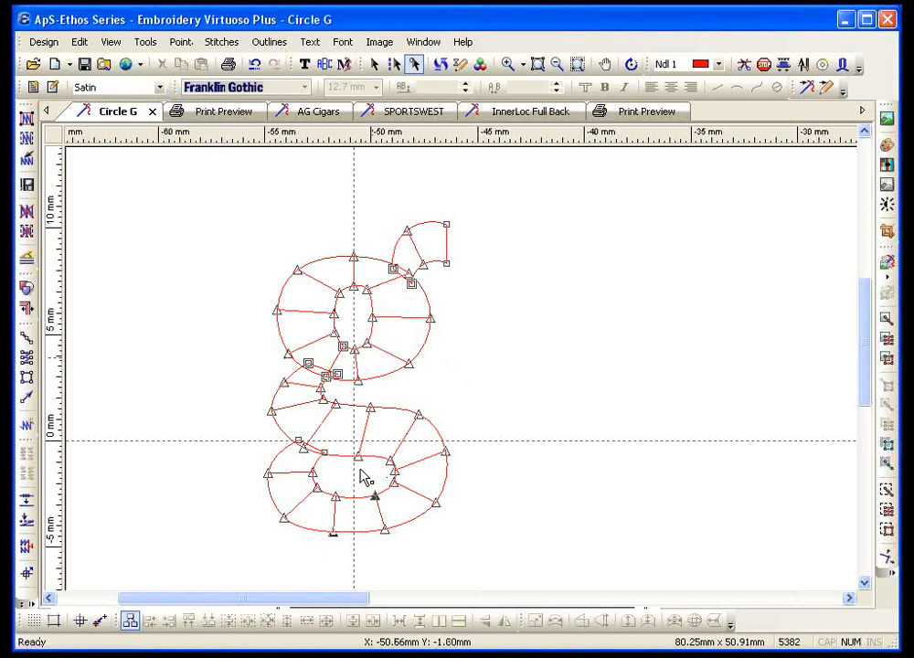
Split the small g's upper bowl at its top and inner bottom points, and pull its left half away up and to the left
left_click(354, 257)
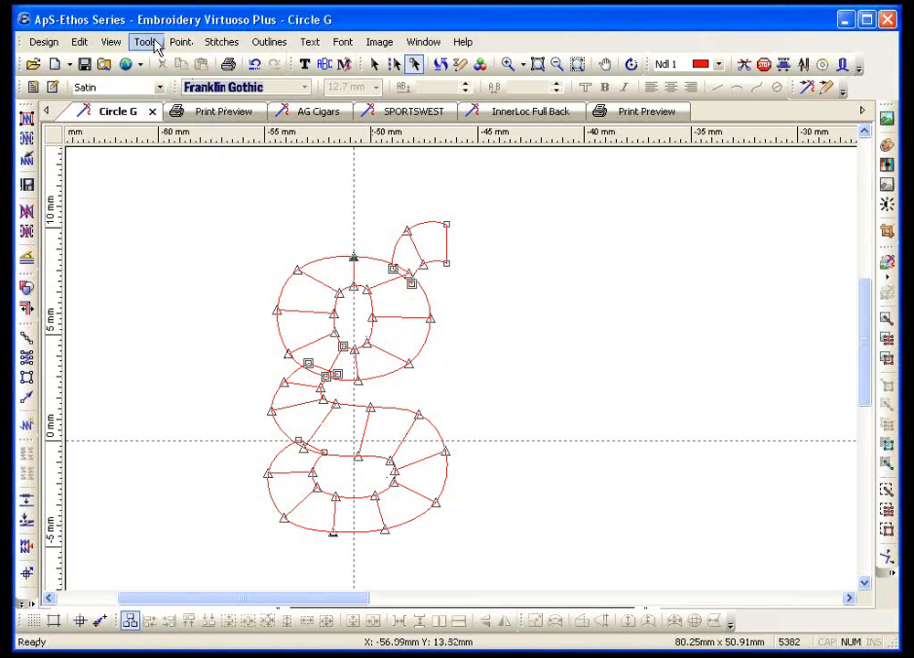
left_click(181, 42)
left_click(220, 164)
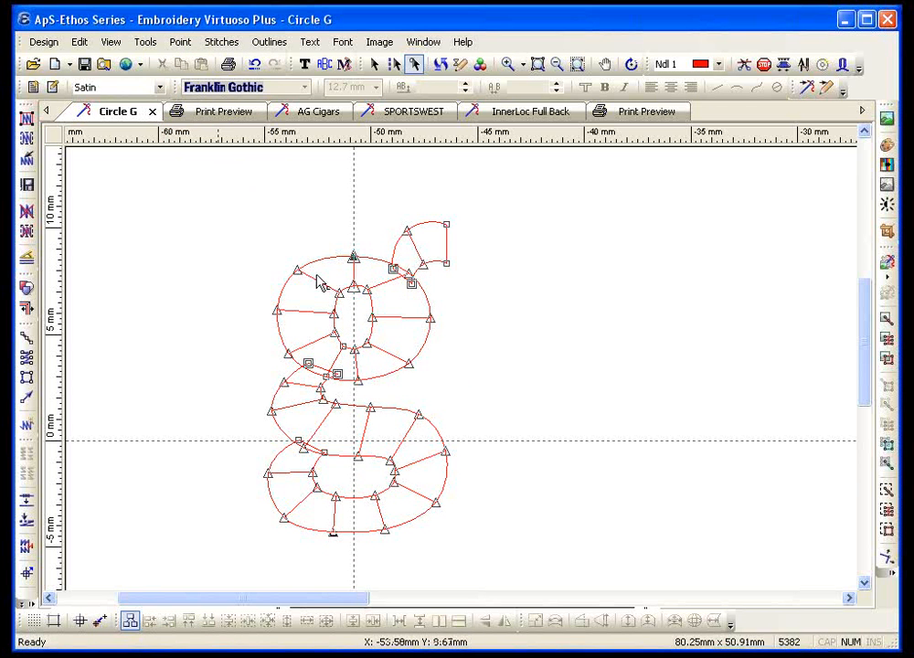
left_click(355, 350)
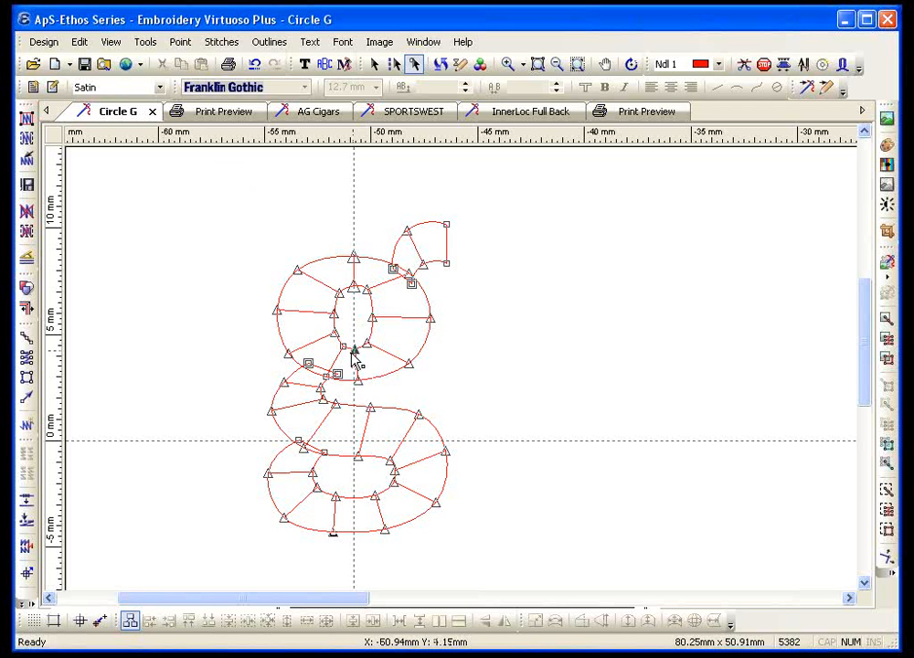
left_click(181, 42)
left_click(231, 162)
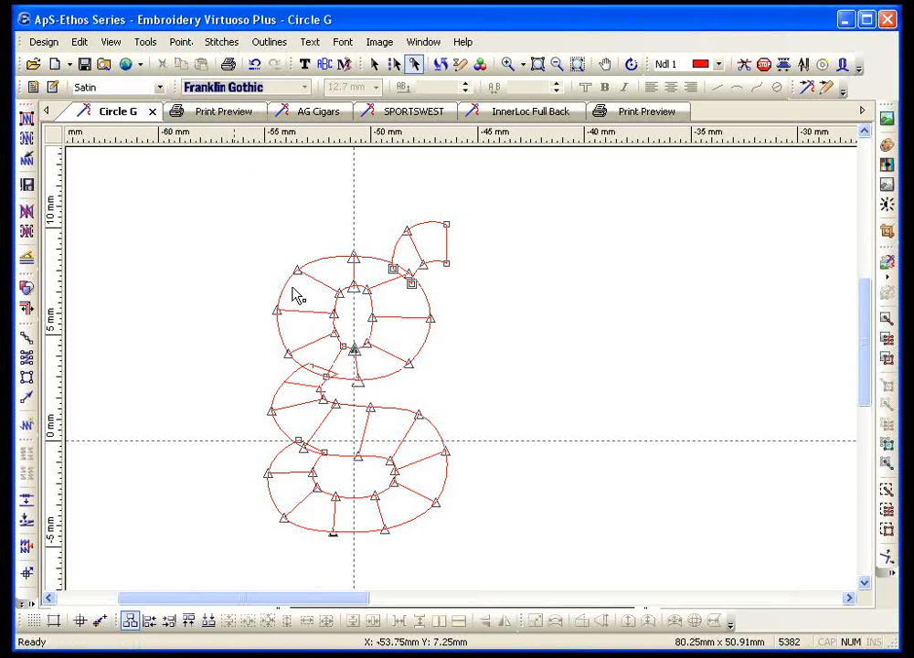
key("Escape")
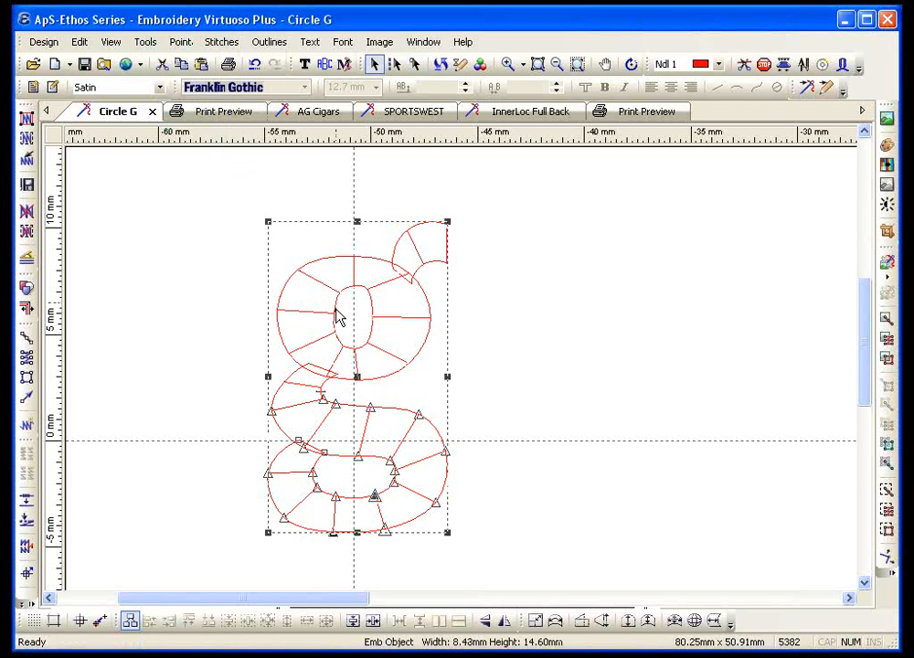
left_click_drag(340, 317, 284, 284)
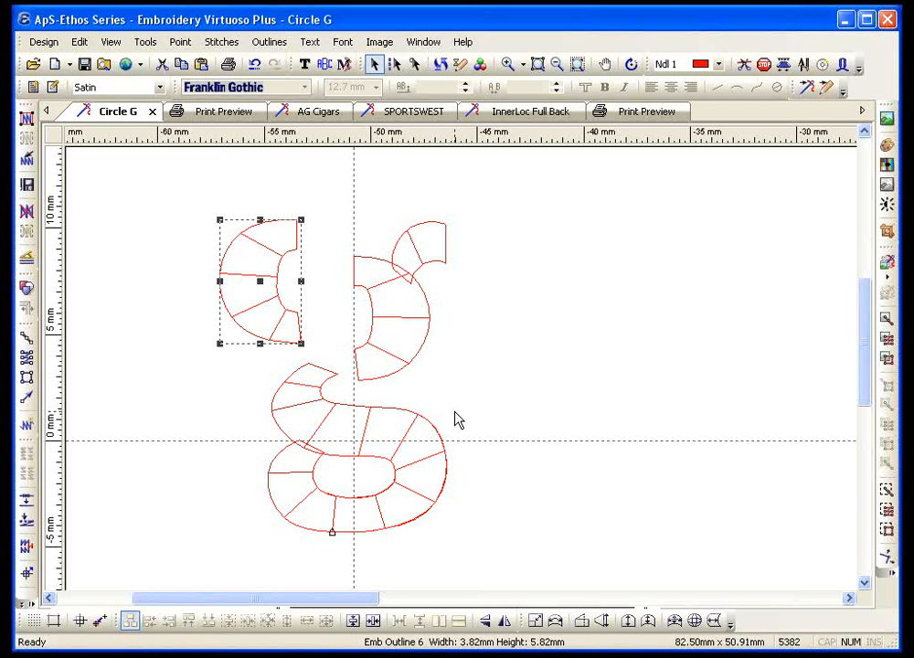
Delete the generated stitches of the large circled g design and deselect its upper bowl
left_click(576, 68)
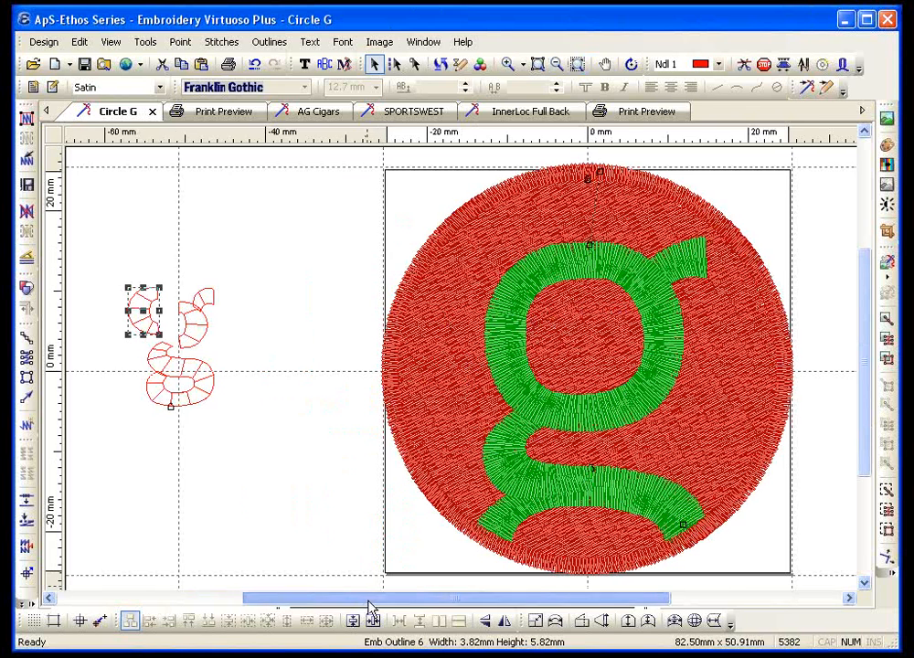
left_click_drag(369, 599, 496, 604)
left_click(322, 286)
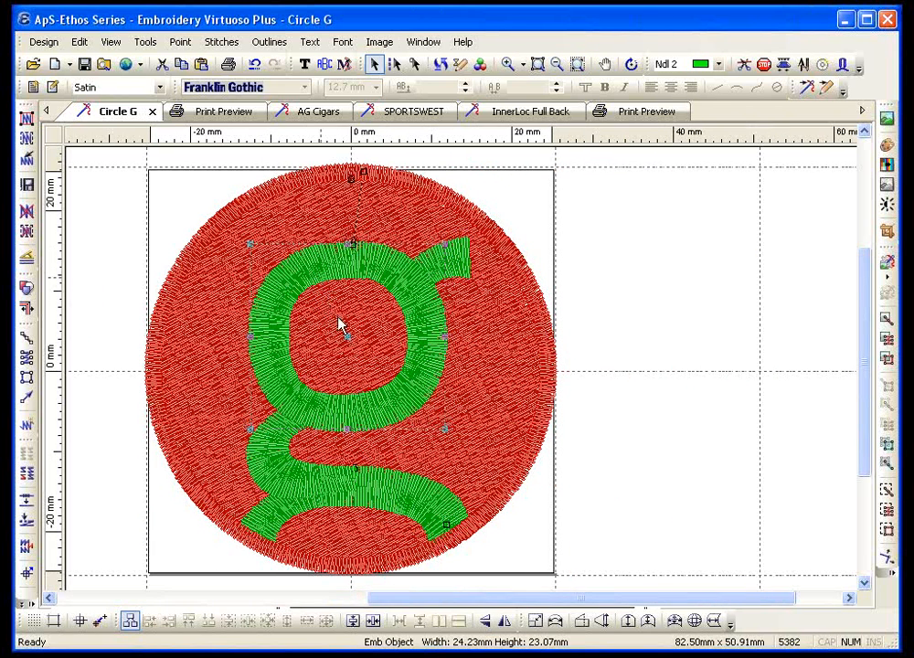
left_click(25, 212)
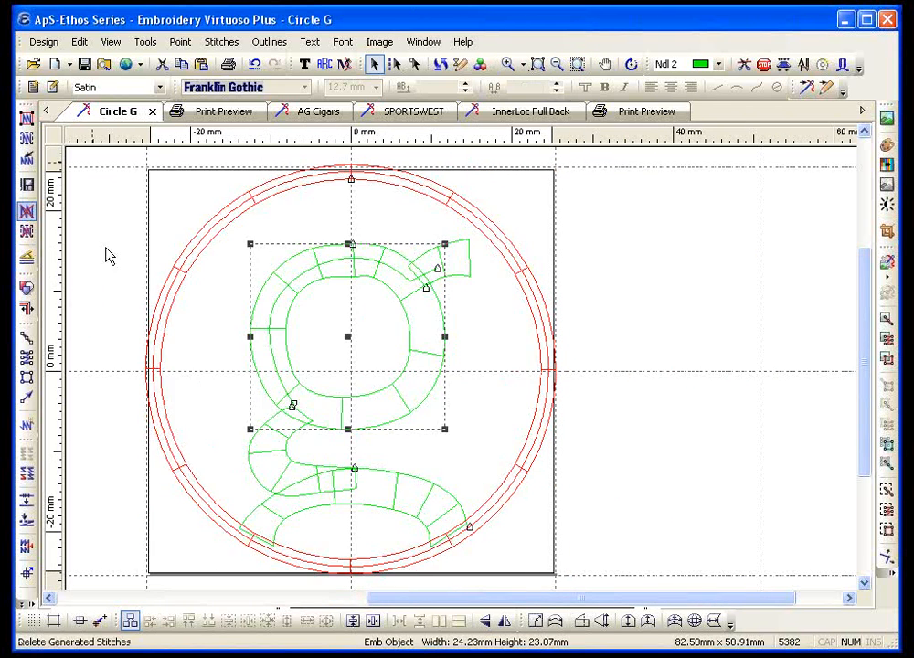
left_click(468, 439)
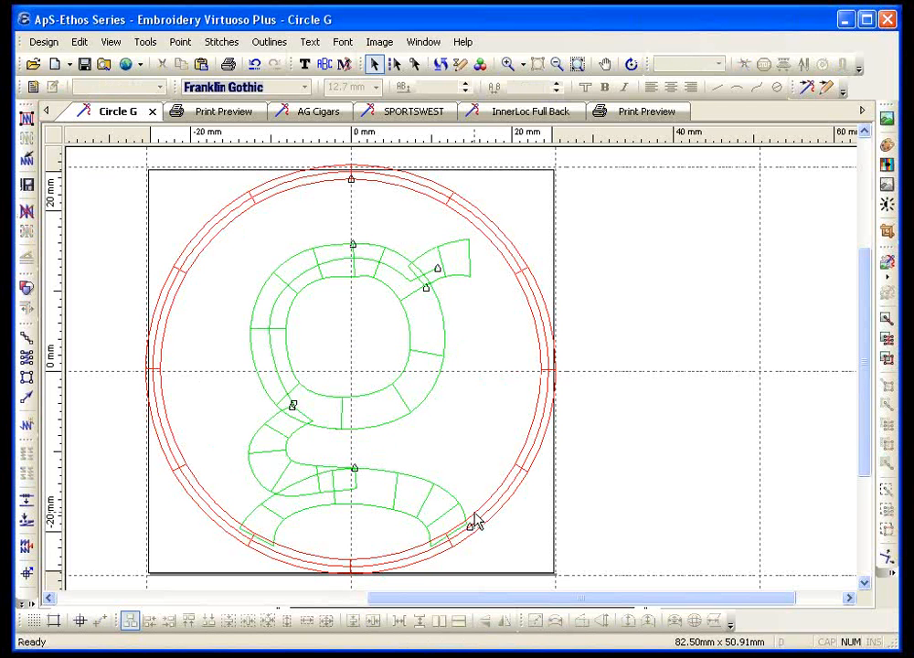
Add a 1 mm wide border in colour 3 around the four selected sections of the large g
left_click(375, 482)
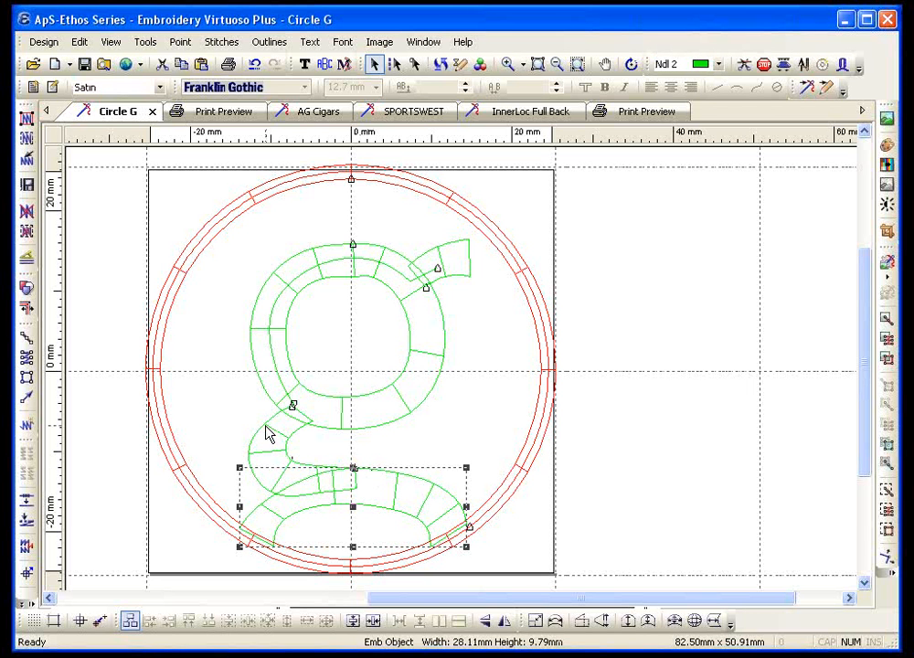
left_click(267, 435, "ctrl")
left_click(369, 432, "ctrl")
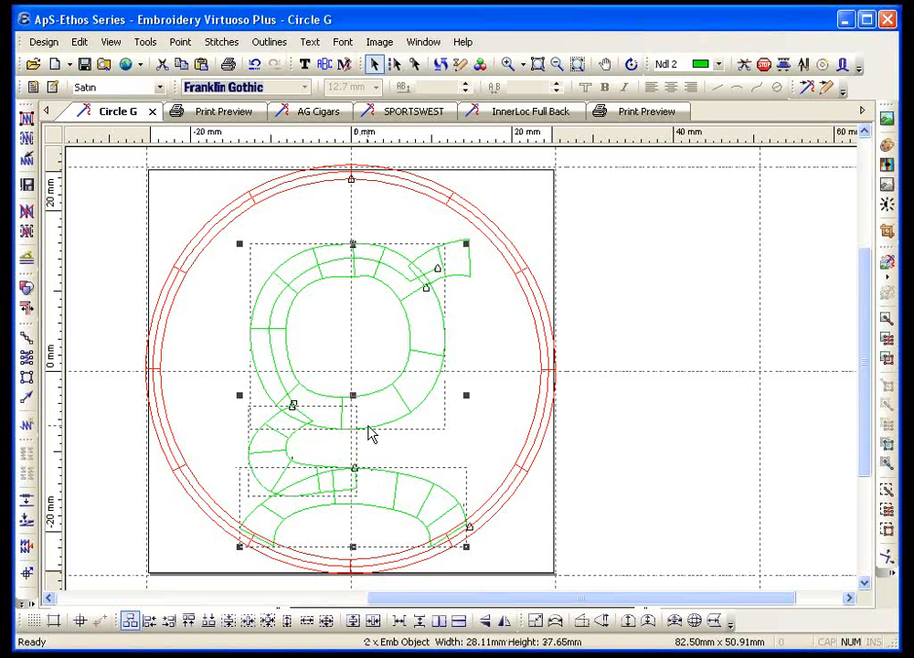
left_click(460, 279, "ctrl")
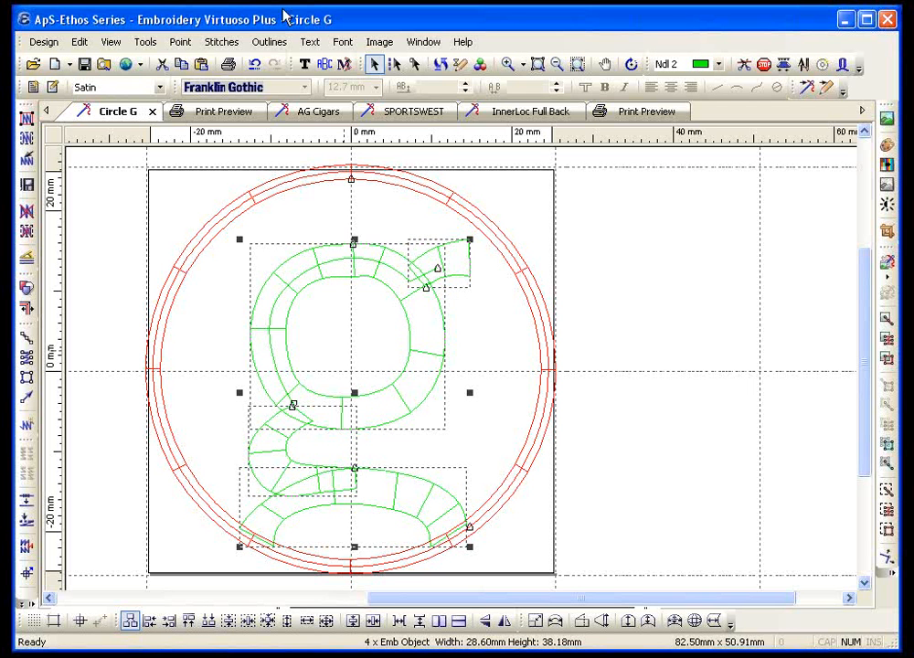
left_click(273, 42)
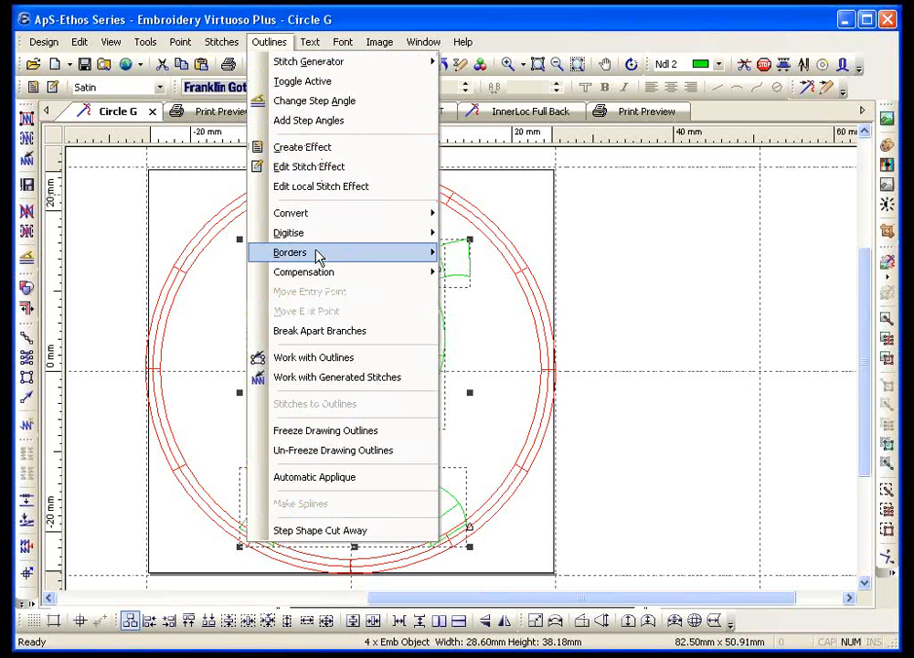
mouse_move(318, 254)
left_click(494, 338)
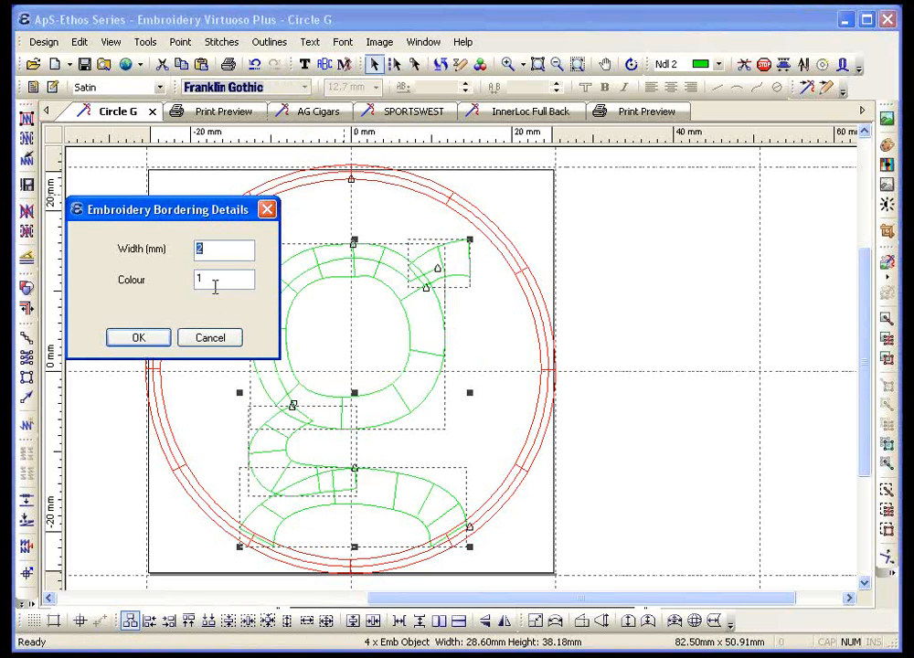
type("1")
key("Tab")
type("3")
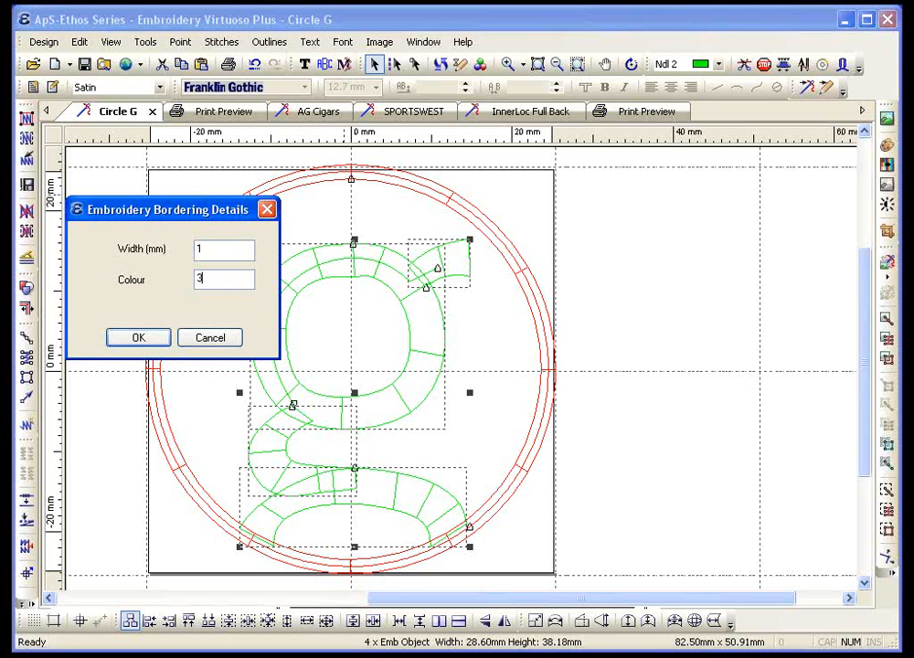
left_click(155, 338)
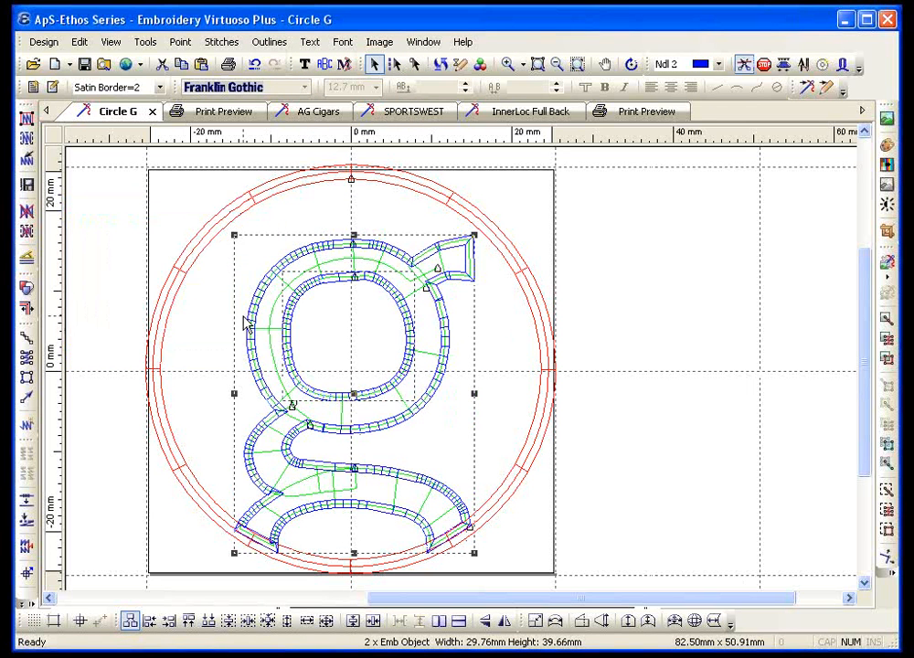
Generate stitches for the g's border and the whole design for review, and clear the generated stitches
left_click(543, 68)
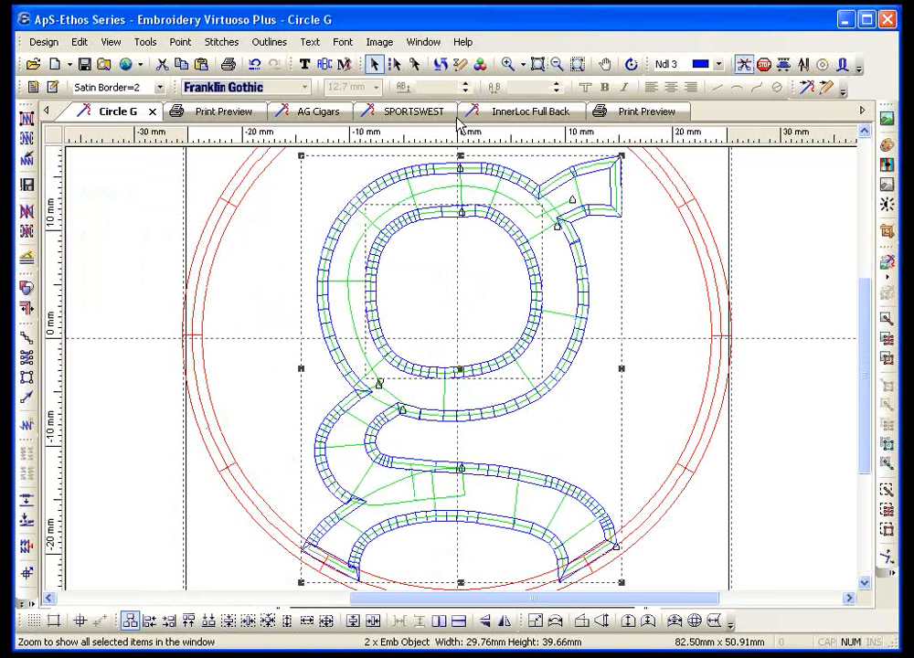
left_click(28, 143)
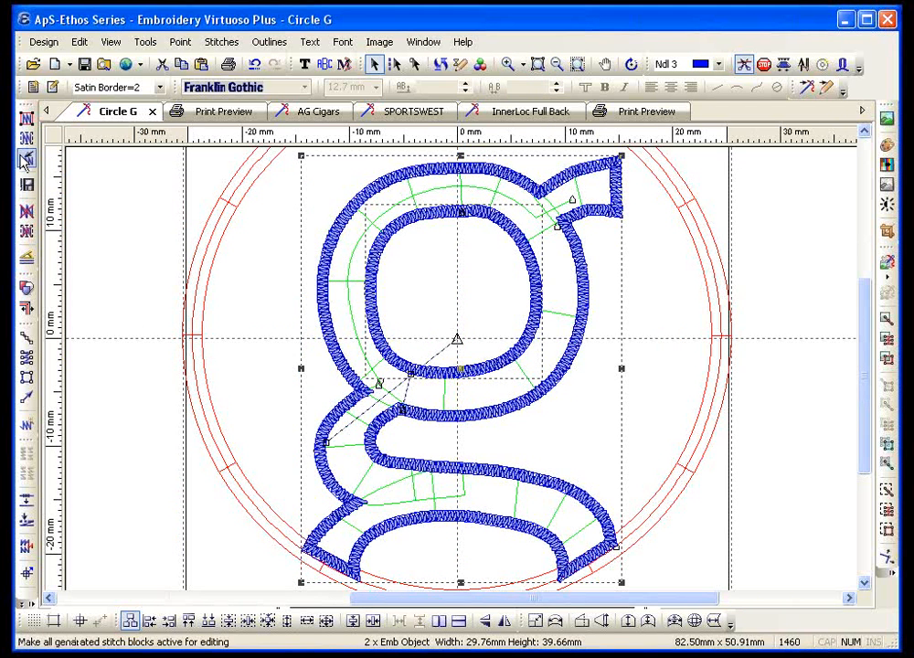
left_click(26, 120)
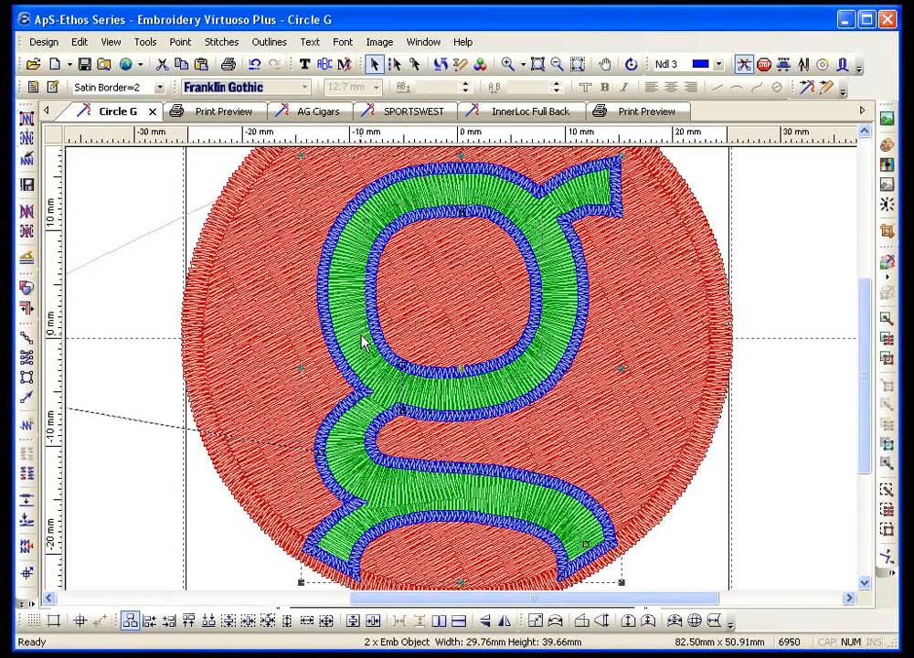
key("Escape")
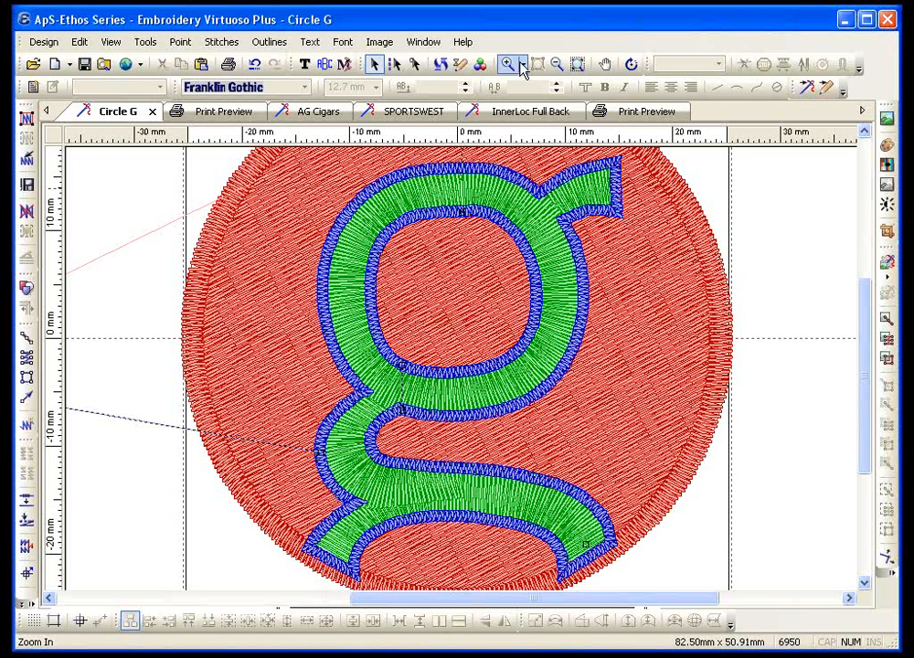
left_click(557, 64)
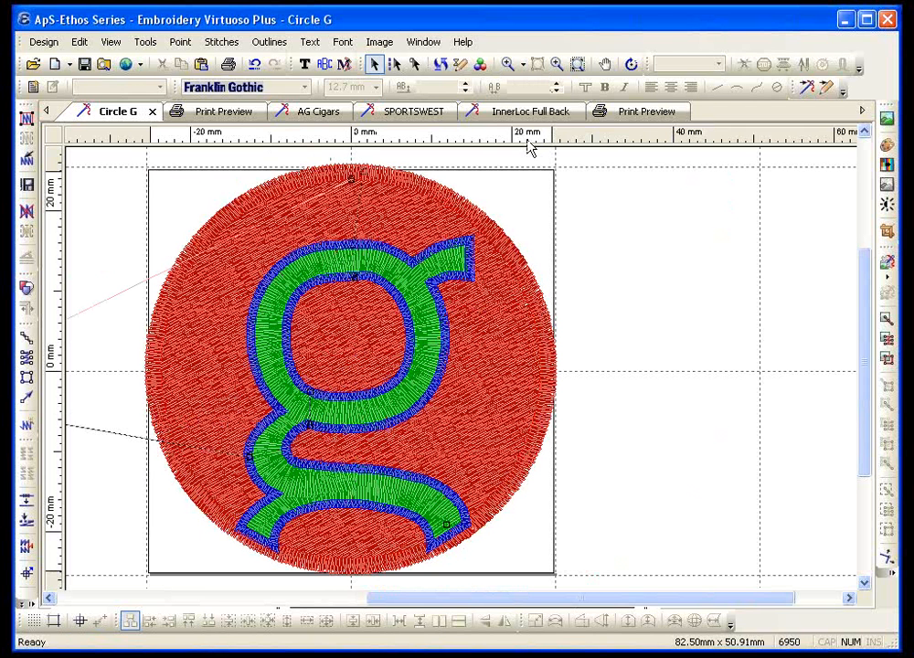
left_click(22, 163)
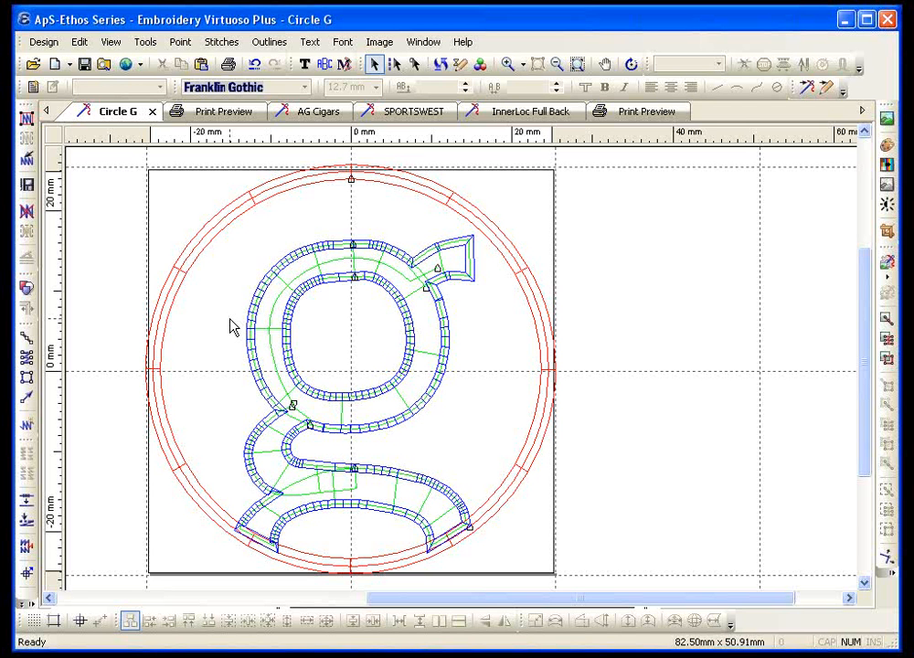
Expand the satin of the g's outer and inner borders by 1.4 mm from the middle
left_click(352, 277)
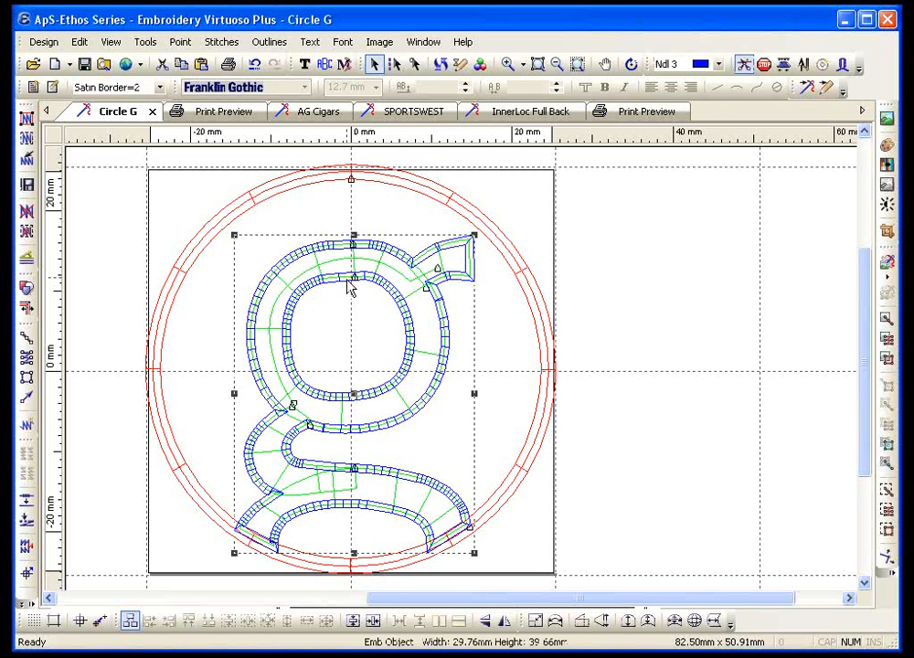
left_click(351, 289, "ctrl")
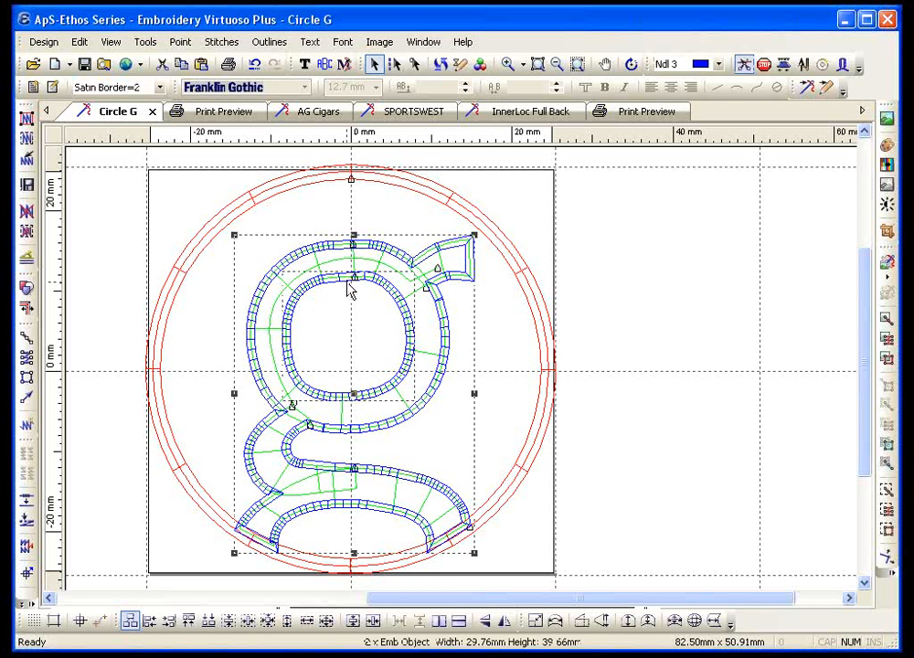
left_click(270, 42)
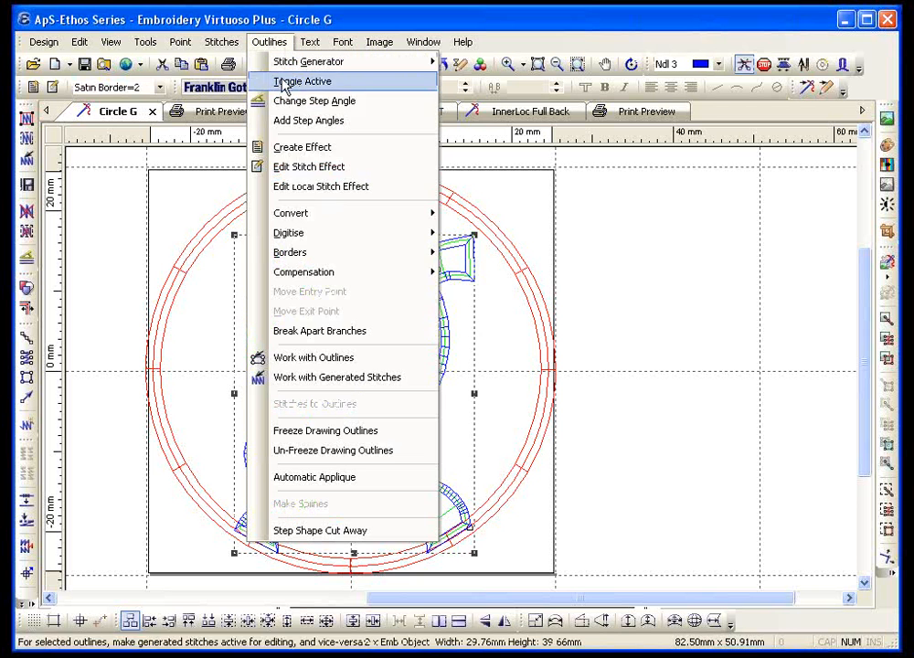
mouse_move(351, 271)
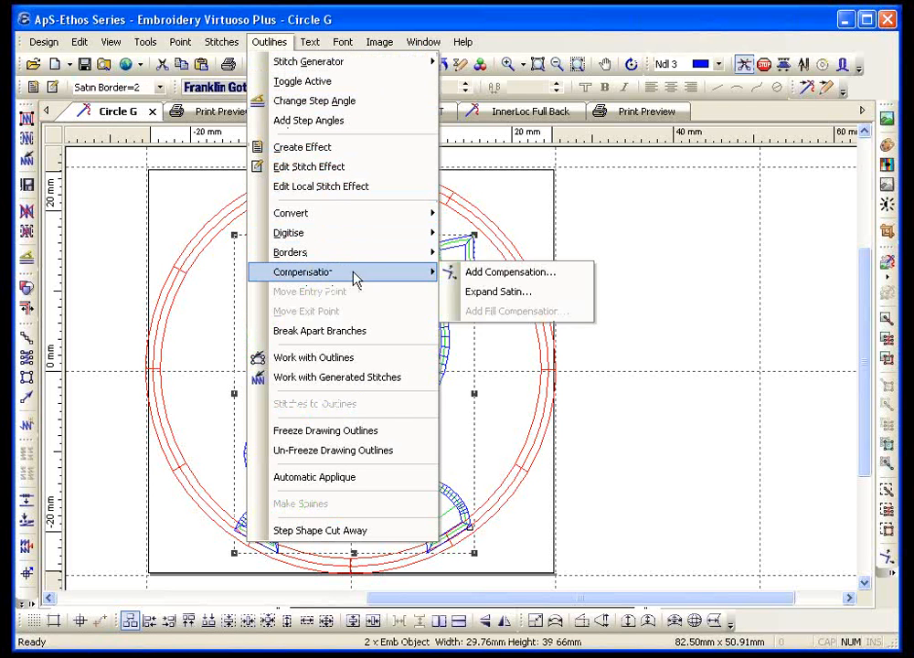
left_click(491, 292)
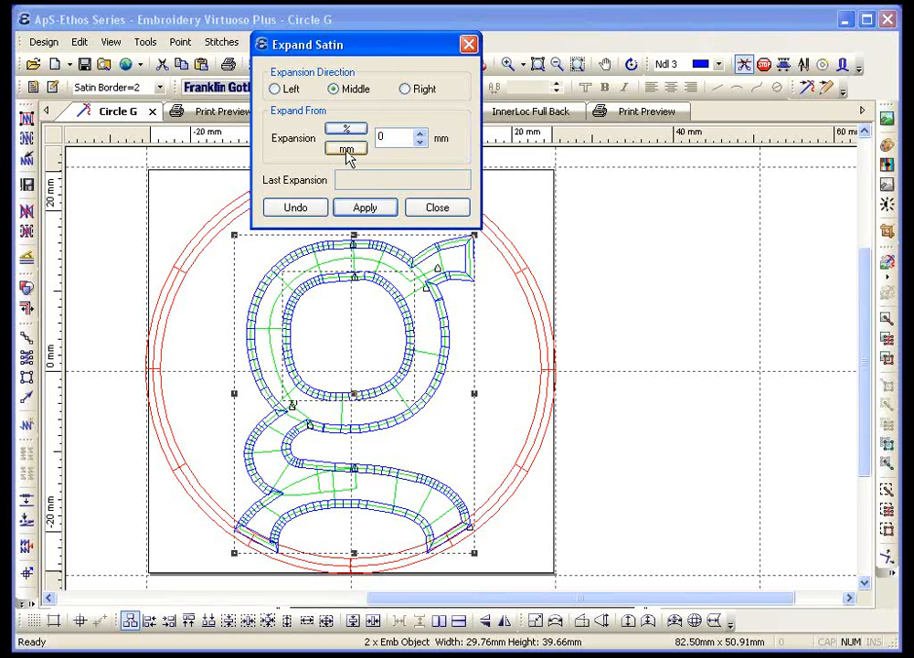
left_click(420, 133)
left_click(419, 134)
left_click(420, 134)
left_click(419, 134)
left_click(420, 134)
left_click(419, 134)
left_click(420, 133)
left_click(420, 134)
left_click(420, 134)
left_click(419, 134)
left_click(420, 133)
left_click(419, 134)
left_click(420, 134)
left_click(420, 134)
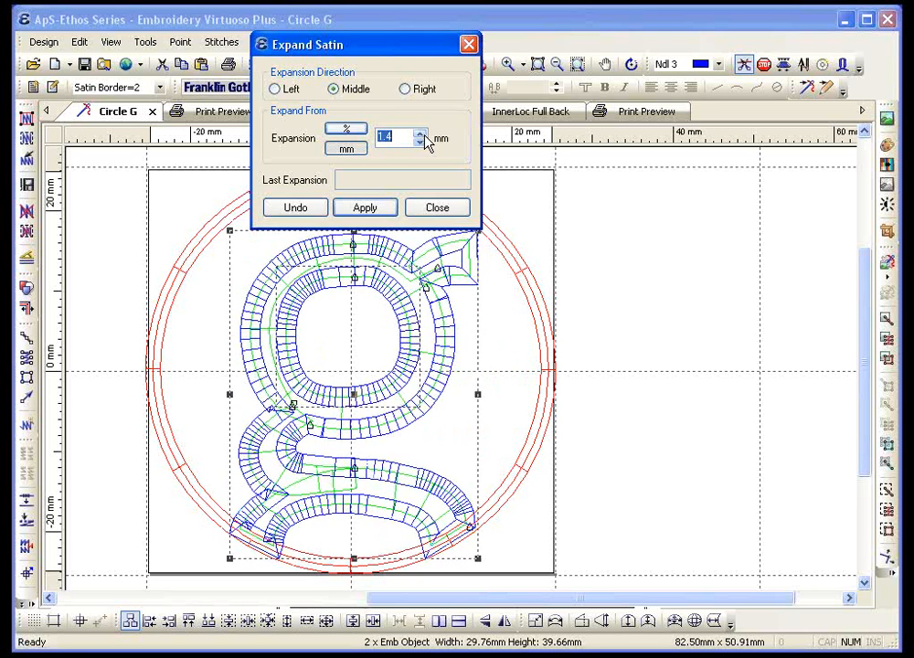
Readjust the satin expansion of both borders to somewhat below 1.4 mm and apply it
left_click(420, 142)
left_click(419, 142)
left_click(419, 141)
double_click(419, 142)
double_click(420, 142)
double_click(419, 141)
double_click(420, 142)
left_click(420, 142)
double_click(419, 133)
double_click(419, 134)
double_click(419, 134)
double_click(419, 134)
left_click(419, 134)
left_click(366, 209)
left_click(438, 208)
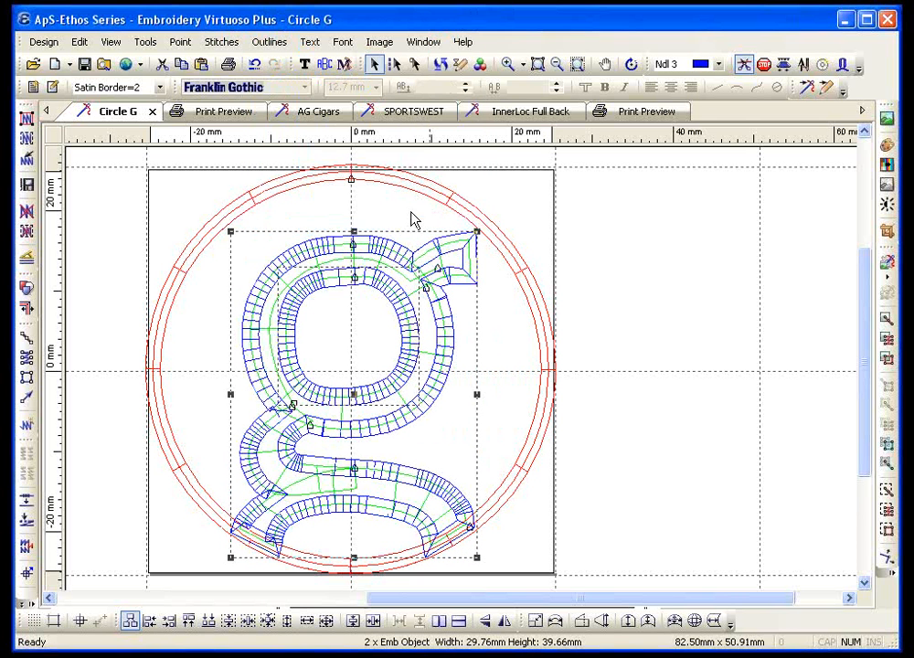
Generate stitches for the widened g borders and for the rest of the circled design
left_click(28, 141)
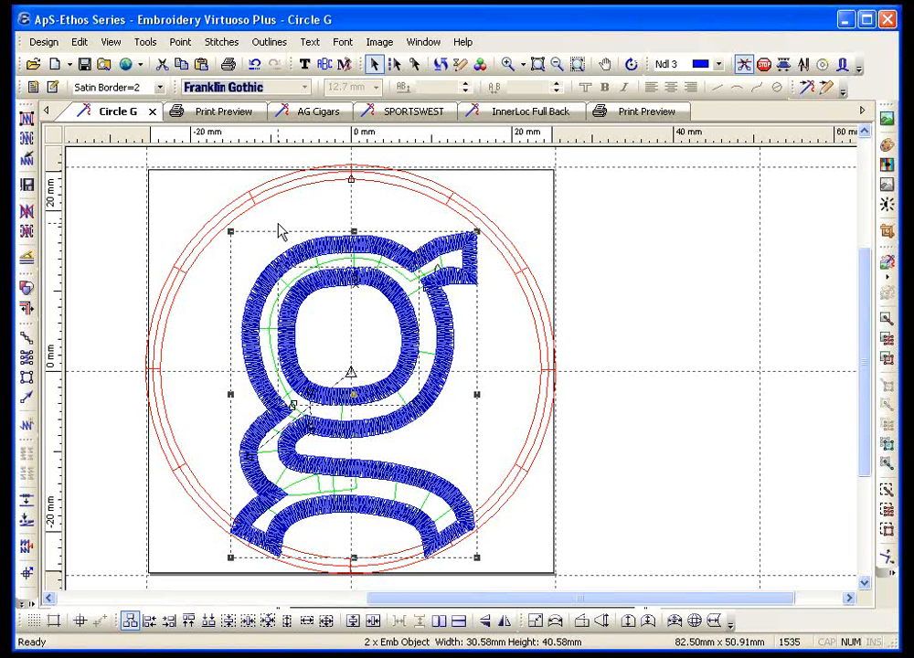
left_click(27, 119)
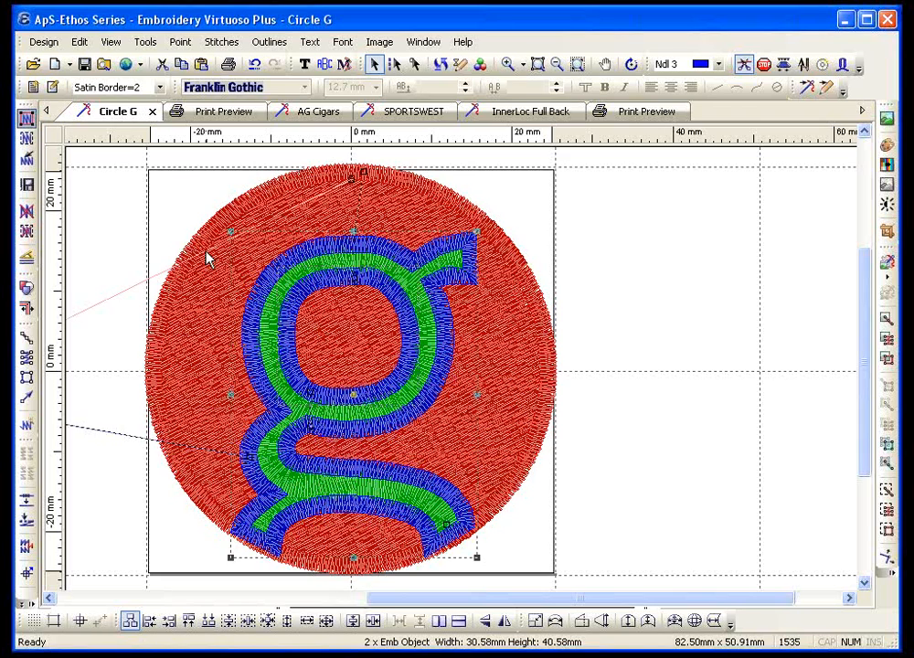
Select all pieces of the small split g beside the circle and delete them
left_click(578, 64)
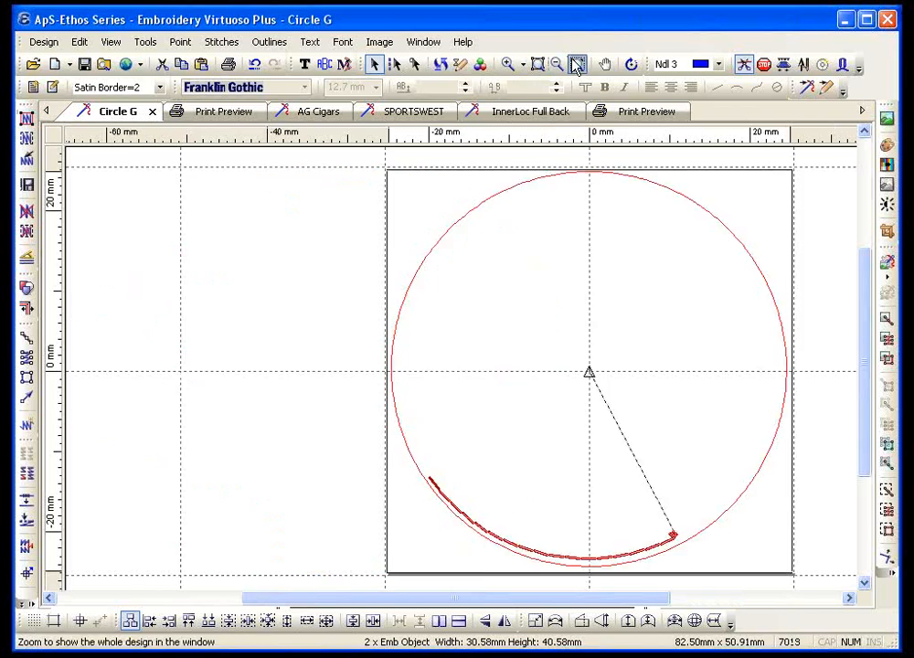
left_click_drag(91, 259, 333, 463)
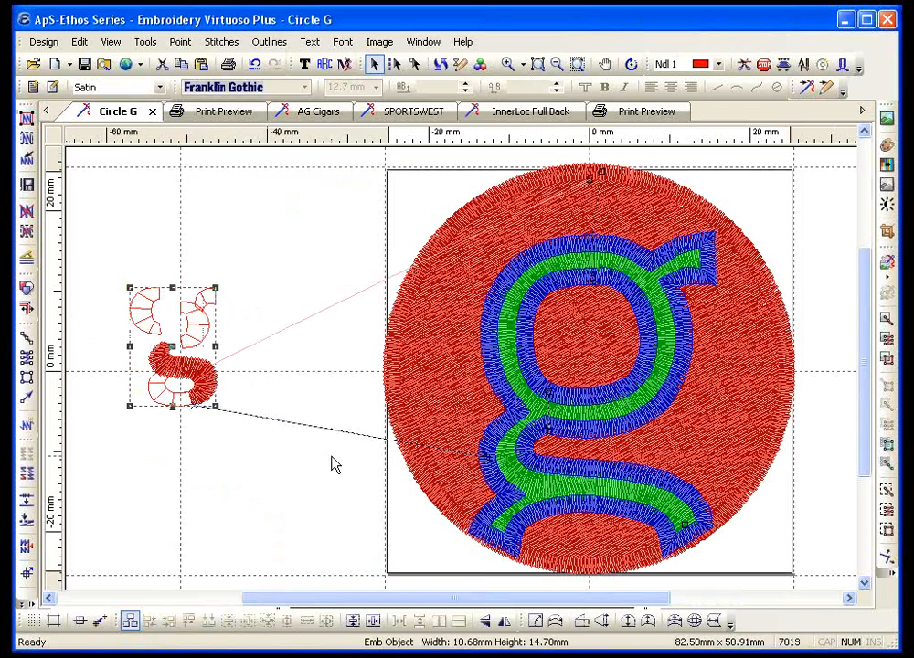
key("Delete")
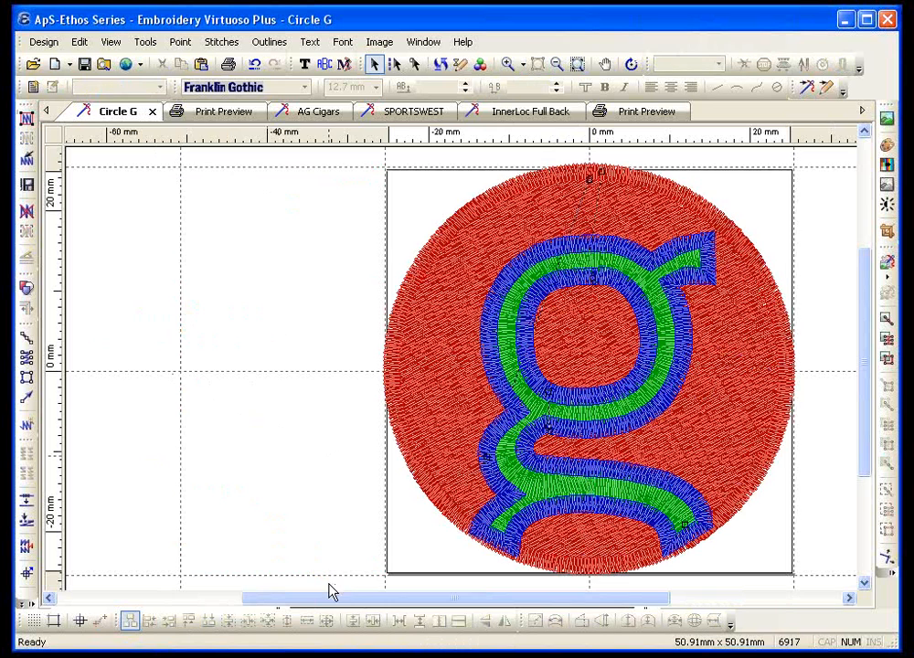
left_click_drag(331, 598, 446, 610)
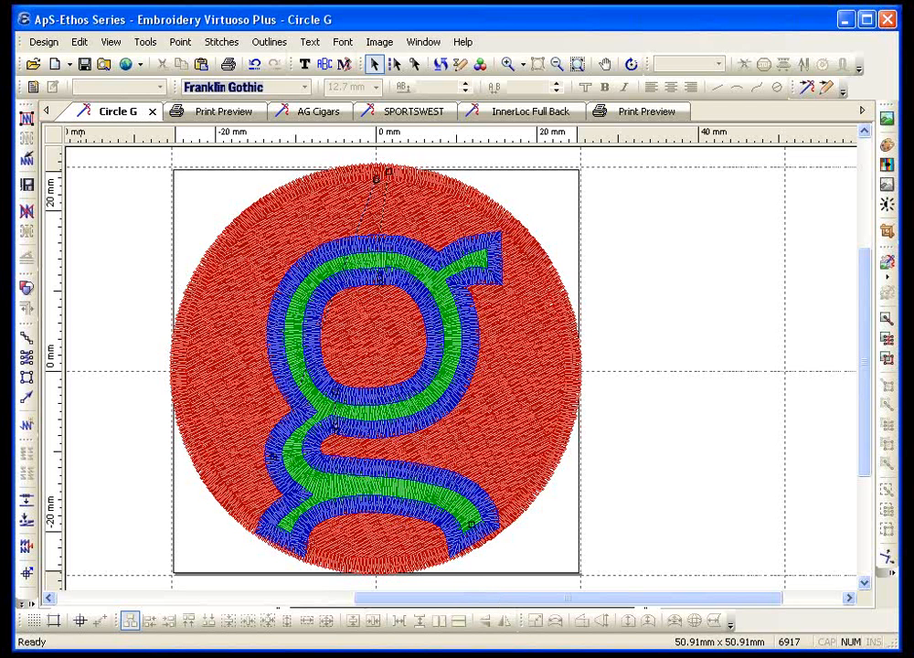
Clear the generated stitches of the circled g and show the backdrop logo image behind its outlines
left_click(26, 211)
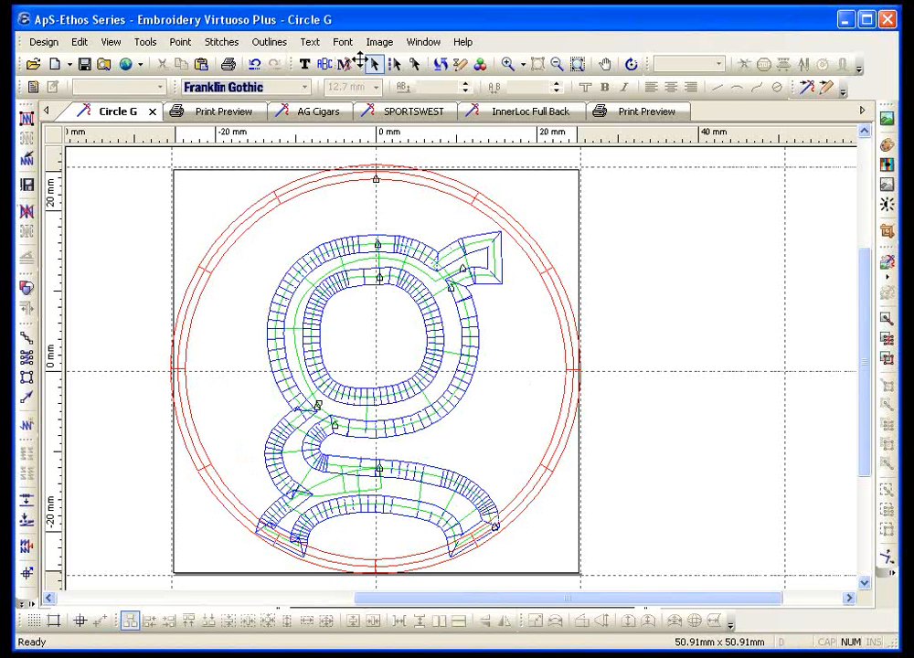
left_click(379, 42)
left_click(400, 206)
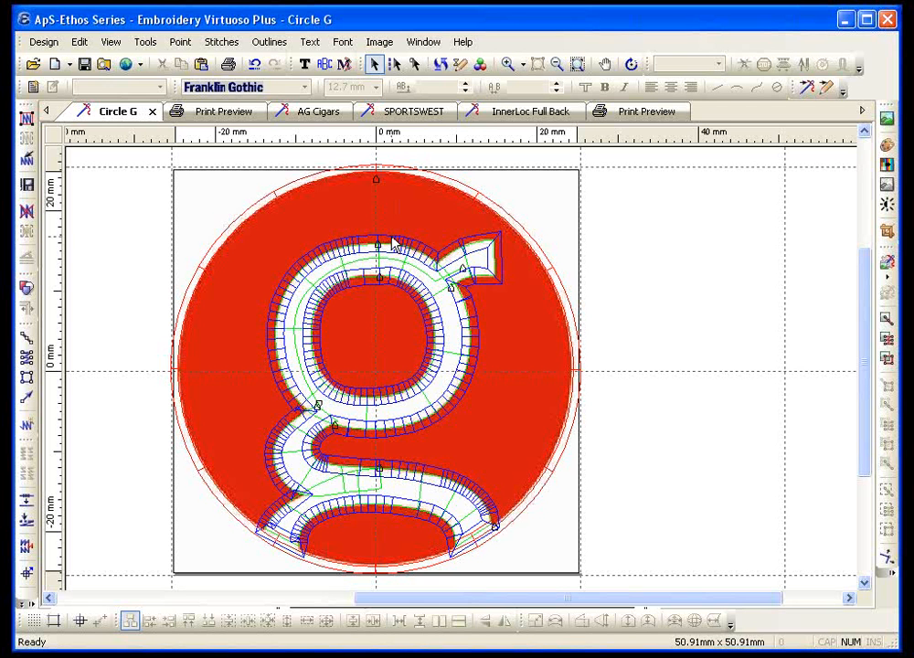
Delete the outer and inner border outlines of the g
left_click(391, 245)
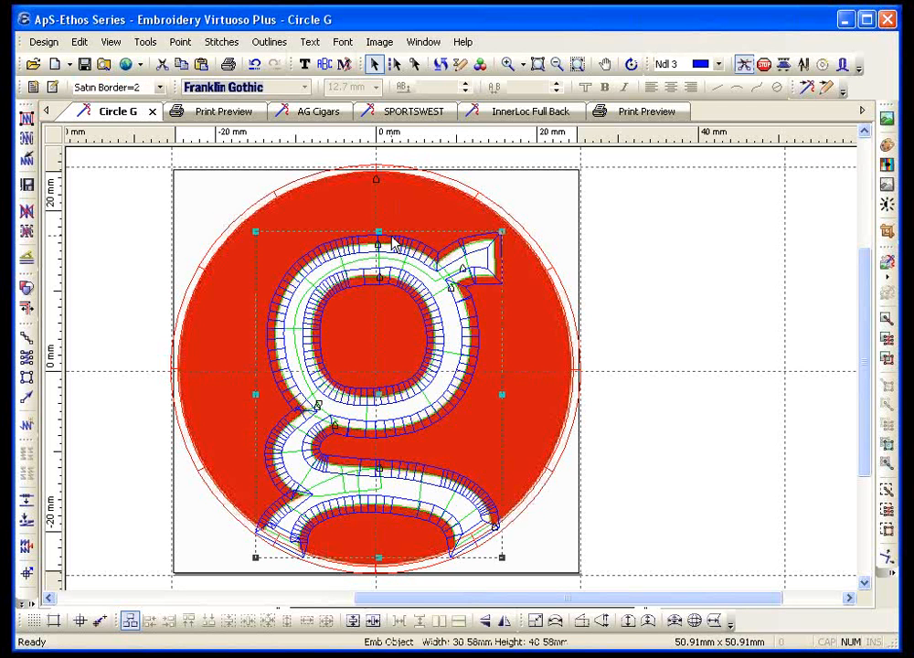
left_click(394, 278)
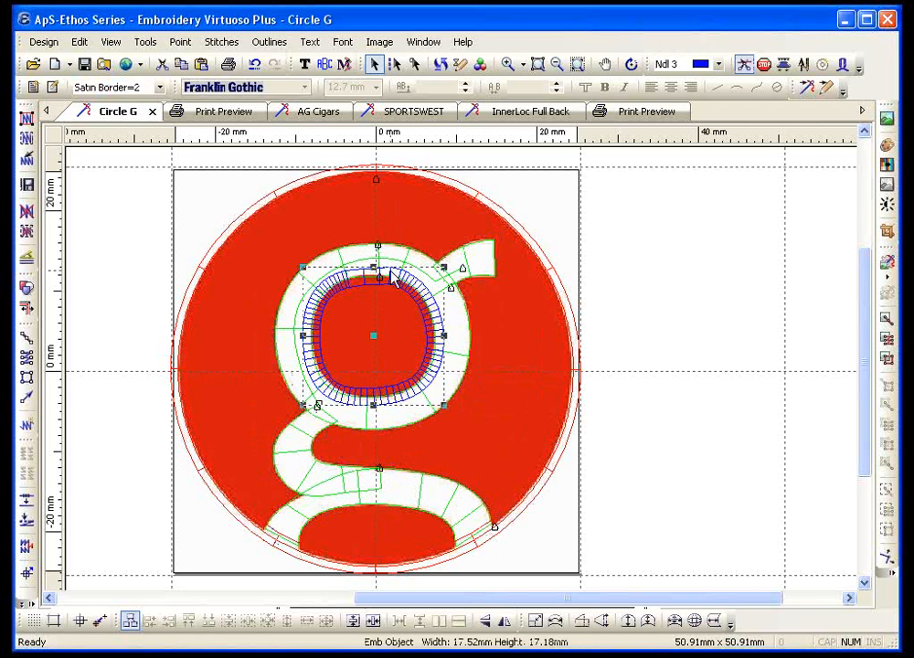
key("Delete")
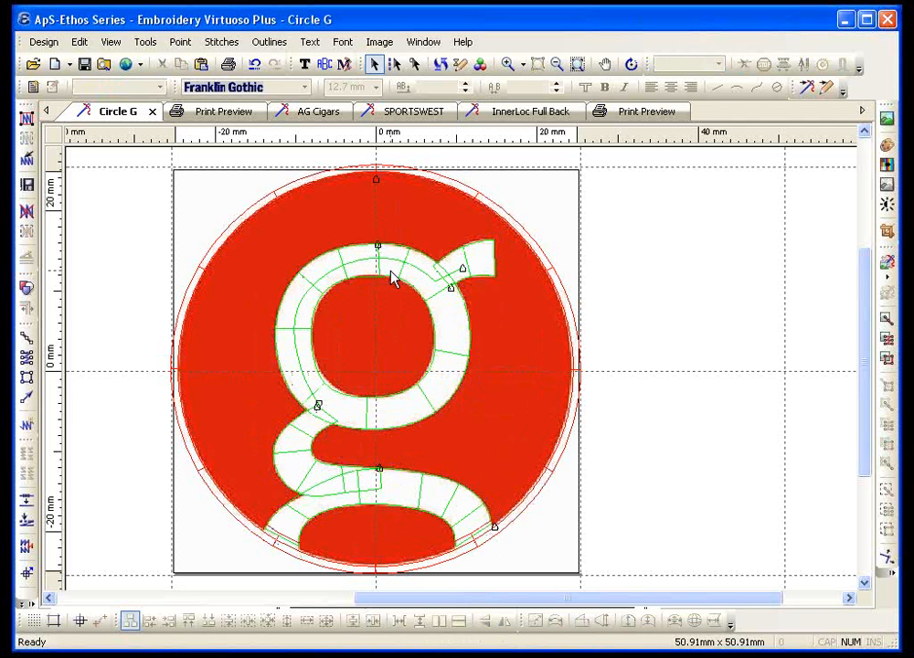
Match the red thread colour 1 against the FuFu thread range and assign thread P702 to it
left_click(480, 66)
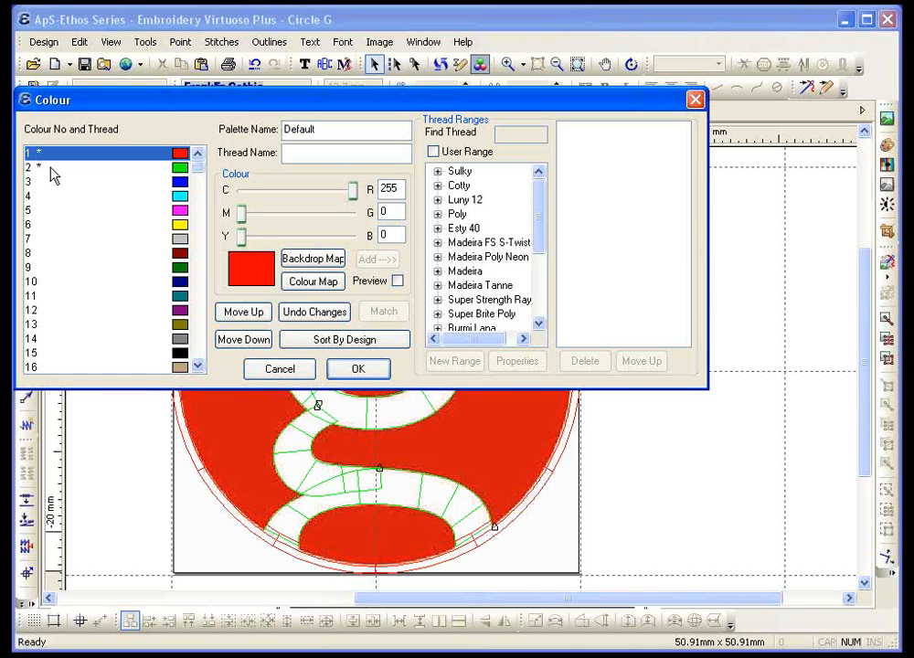
left_click_drag(537, 197, 538, 289)
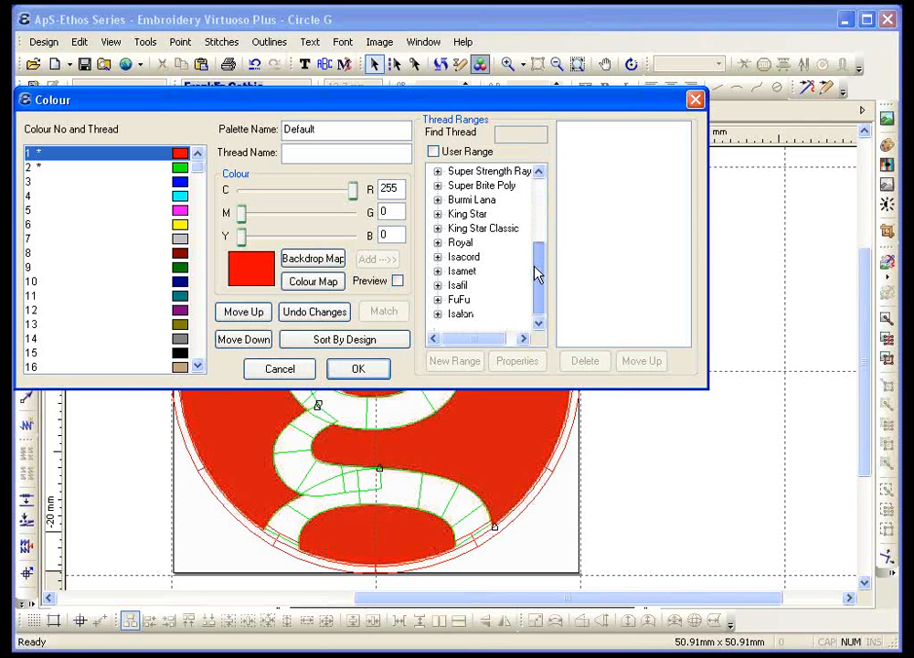
left_click(438, 300)
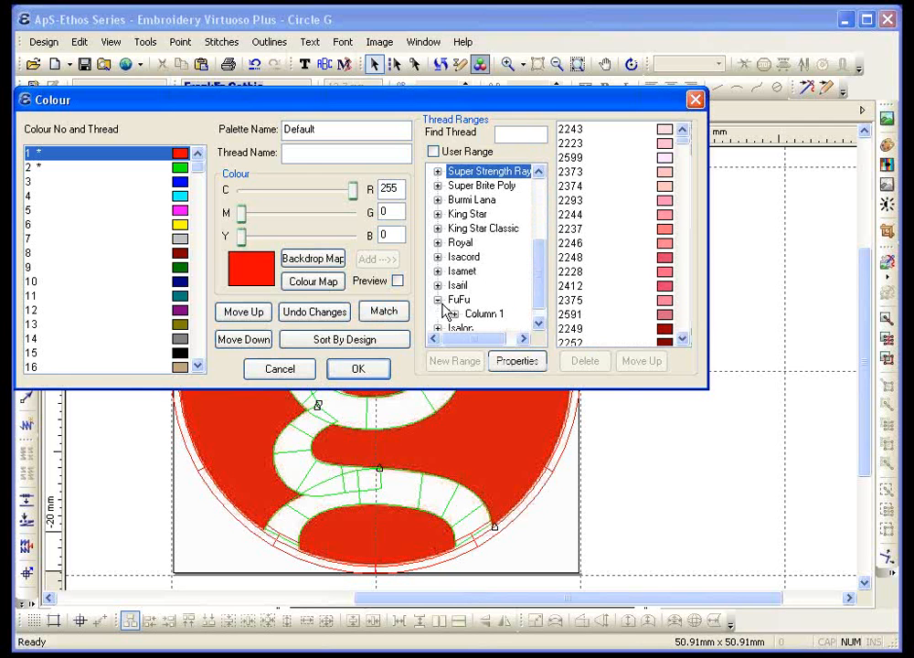
left_click(459, 301)
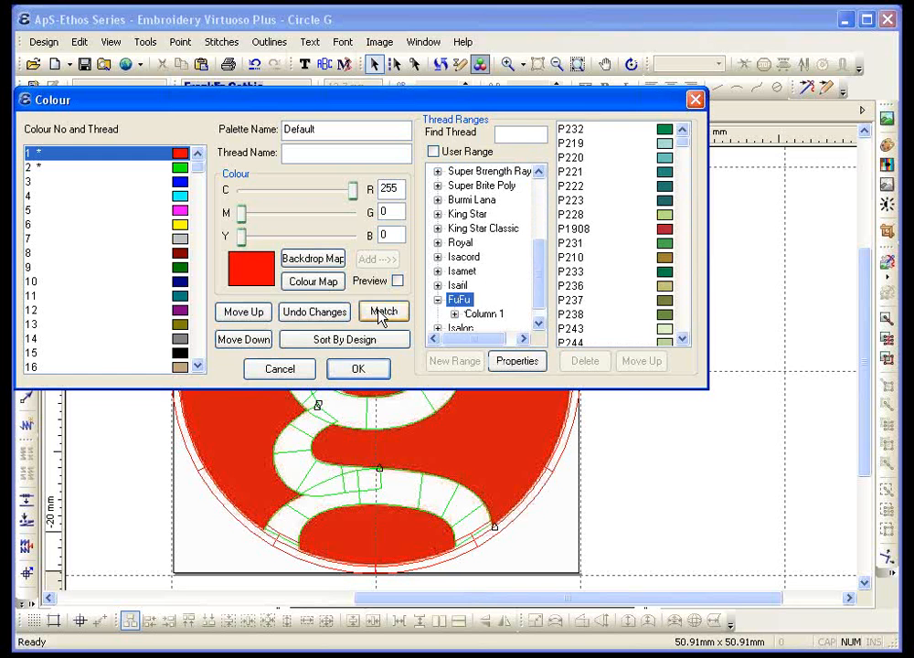
left_click(381, 312)
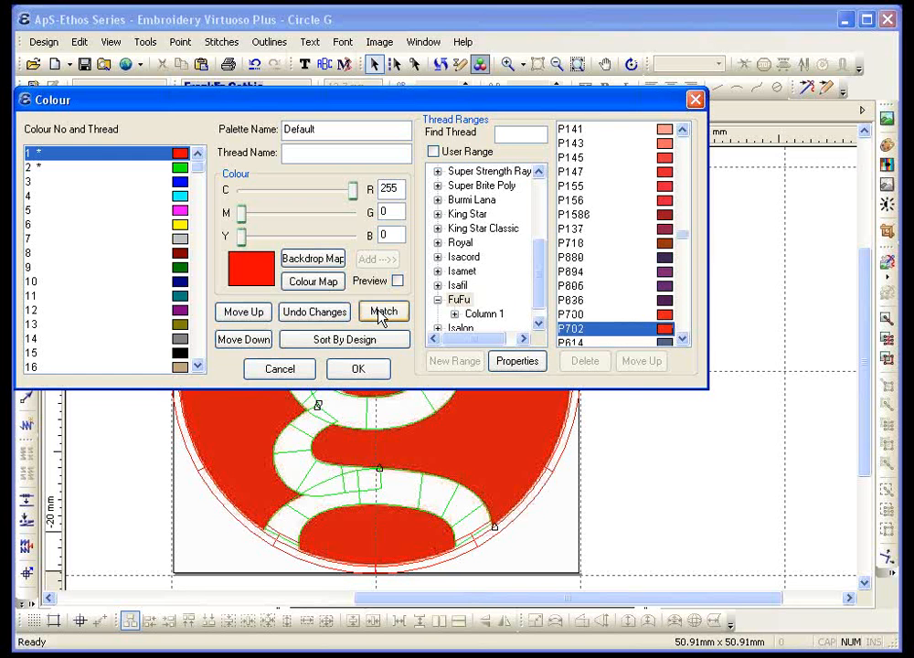
double_click(599, 331)
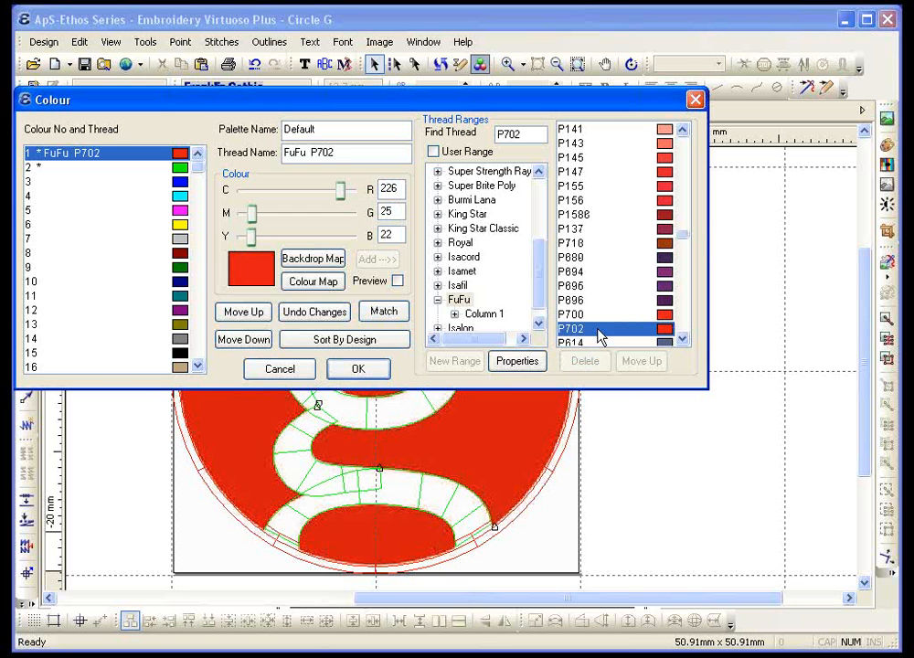
Change thread colour 2 to white, assign it the matching FuFu thread P730, and apply the palette
left_click(82, 169)
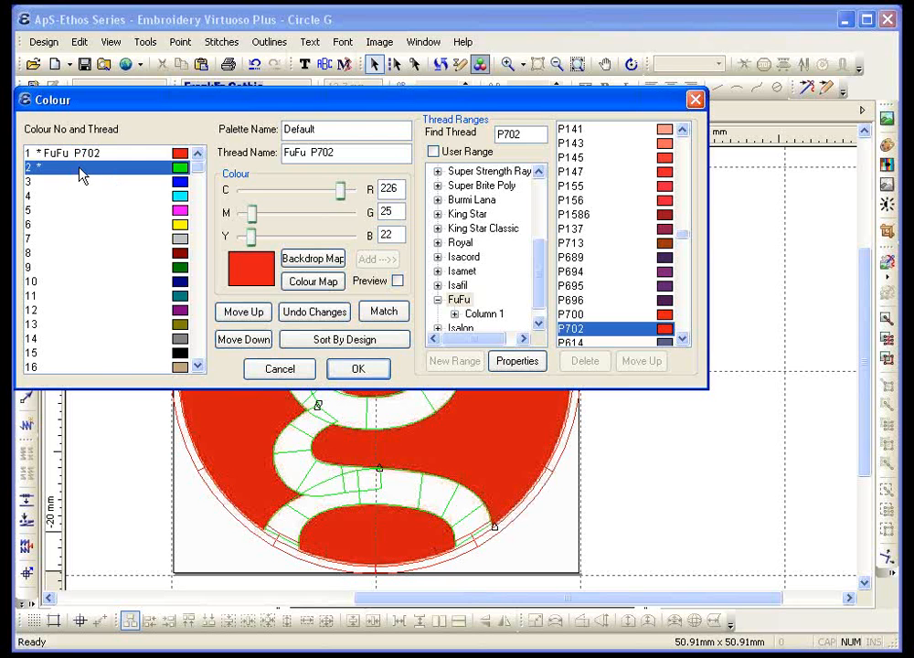
left_click(300, 281)
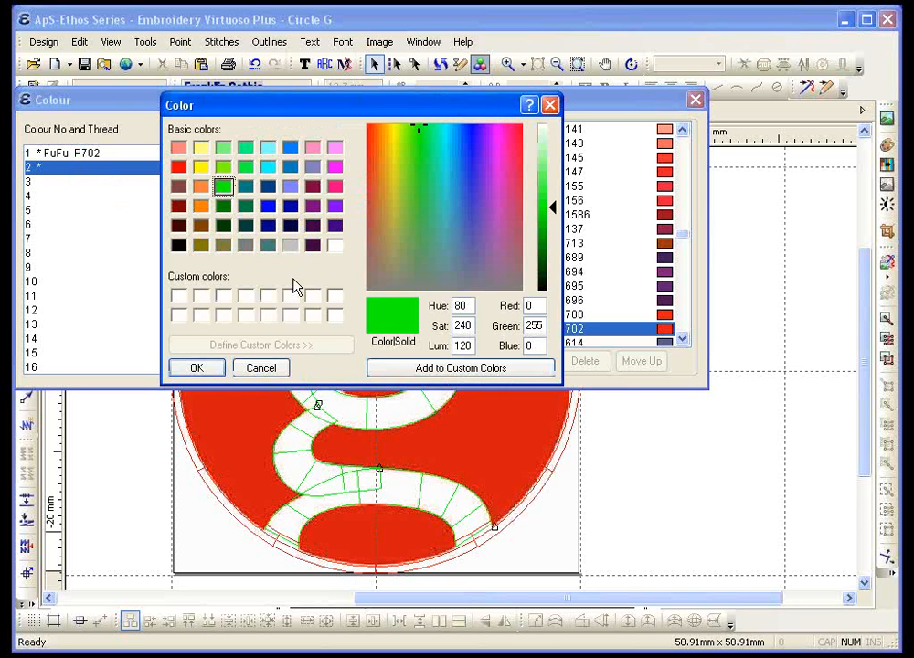
left_click(336, 246)
left_click(206, 369)
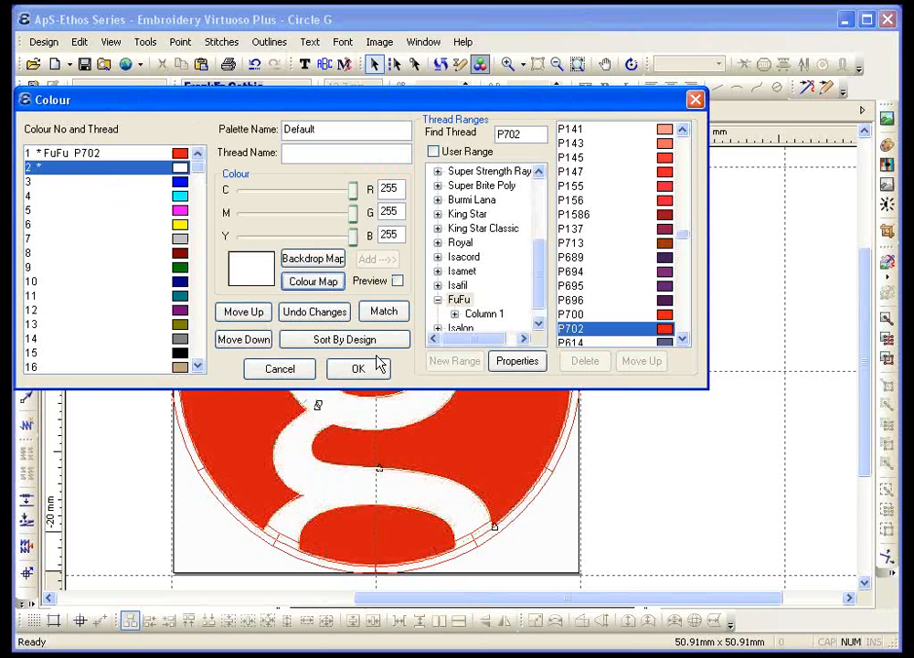
left_click(382, 312)
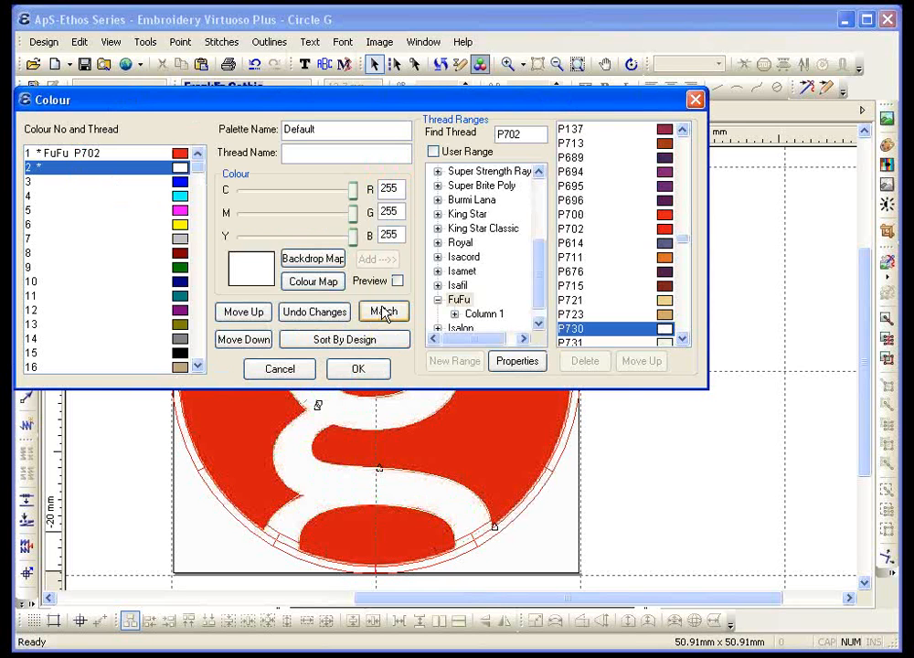
left_click(590, 337)
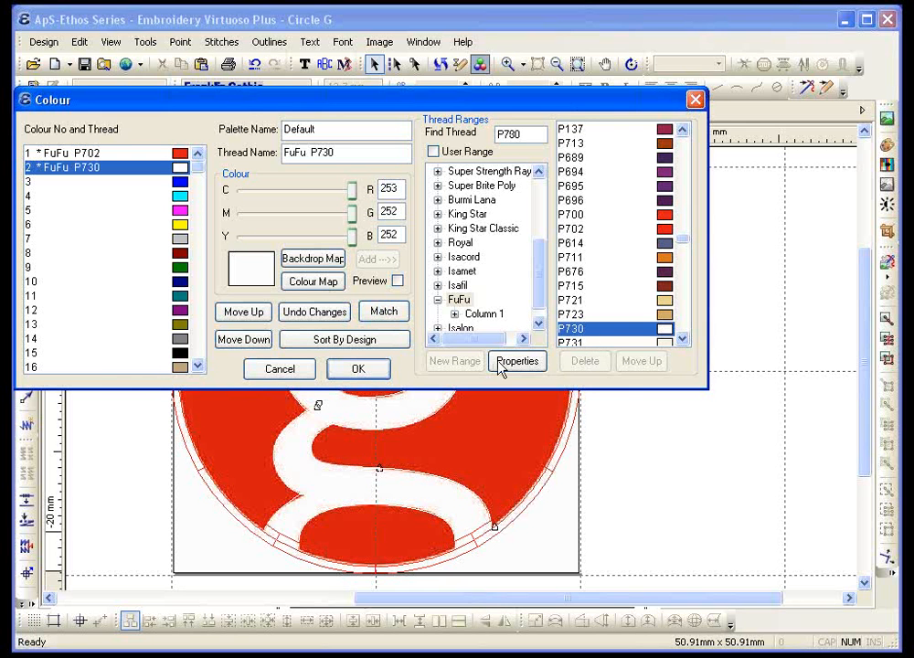
left_click(354, 372)
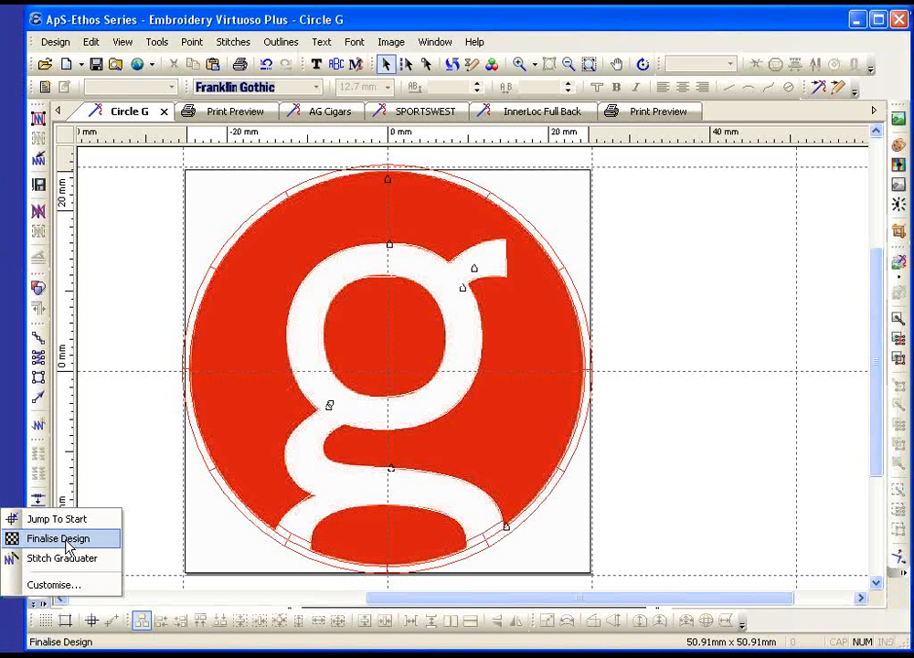
Finalise the circled g design for the Polo Shirt fabric and save it under the name Circle G
left_click(66, 547)
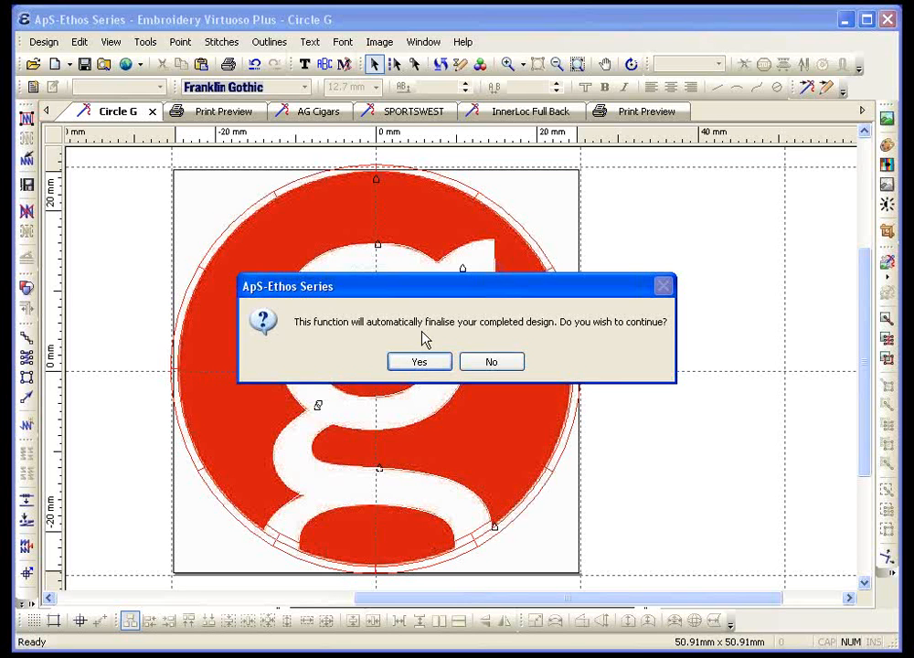
left_click(420, 363)
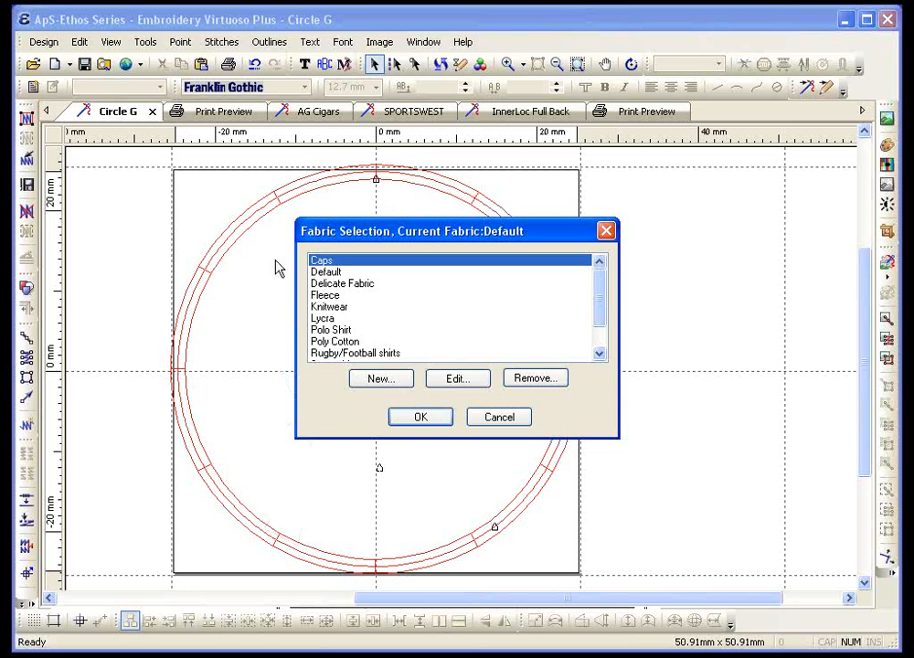
left_click(344, 274)
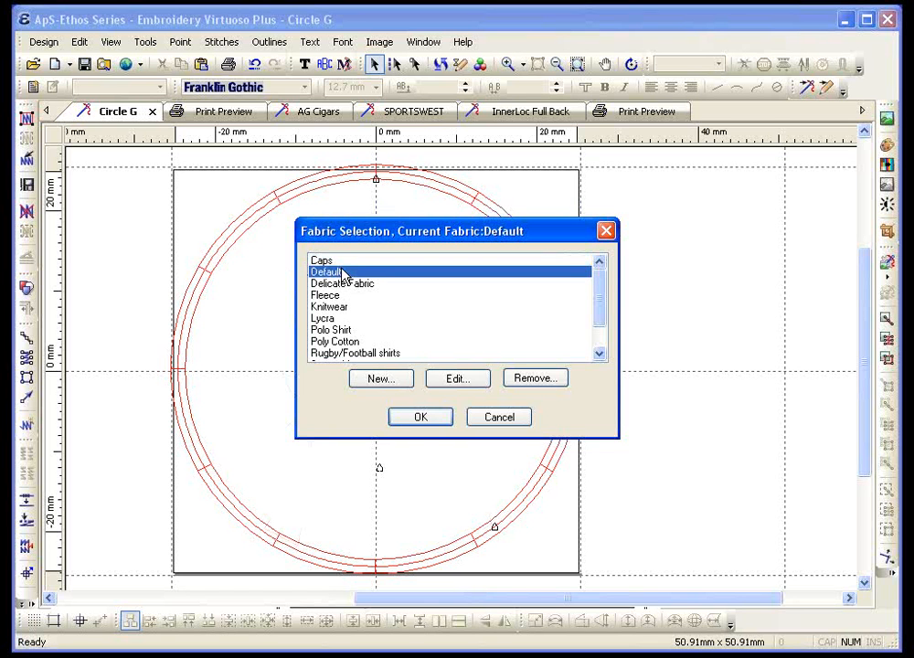
left_click(345, 285)
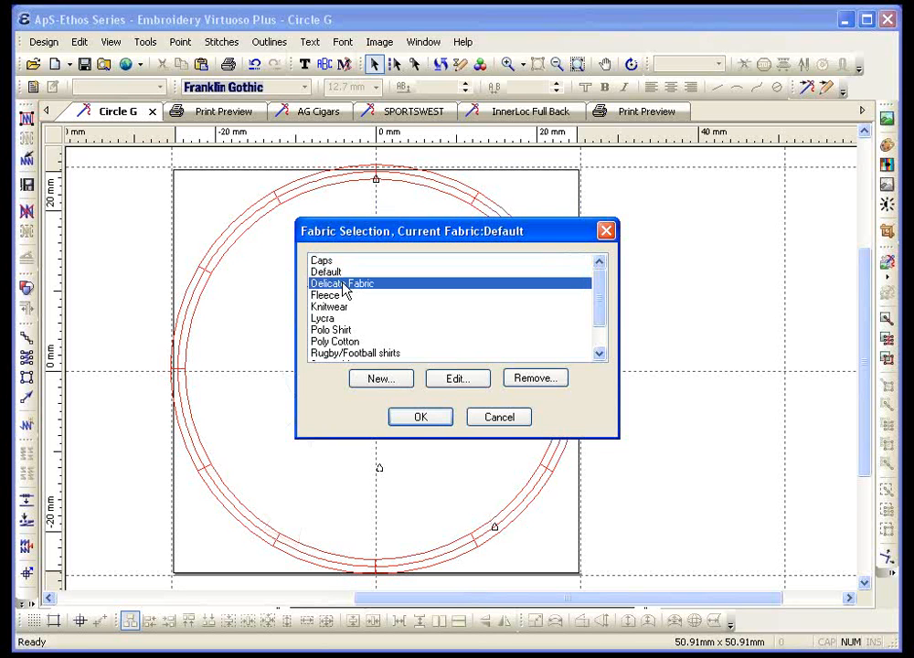
left_click(340, 297)
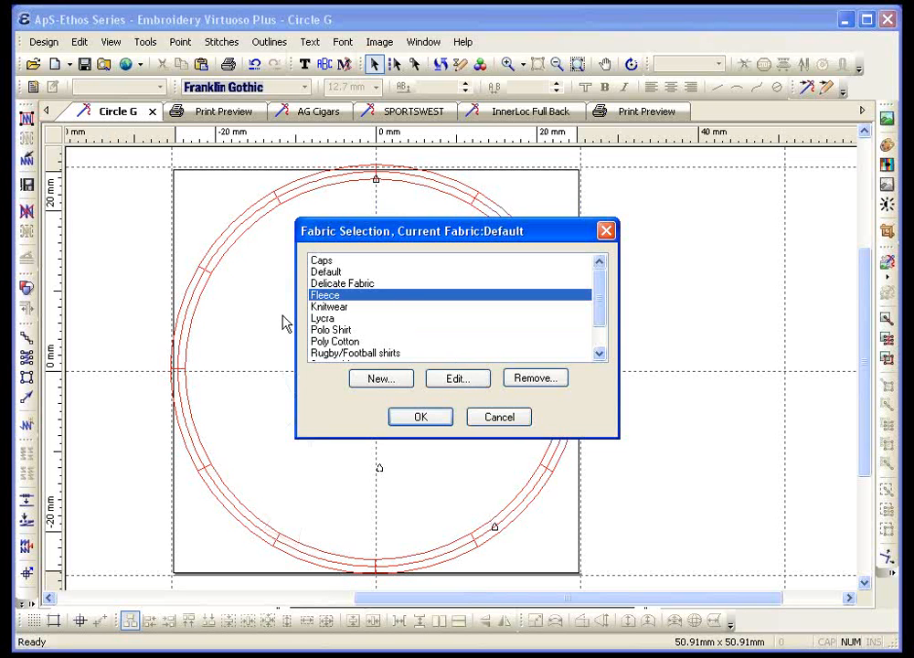
left_click(320, 329)
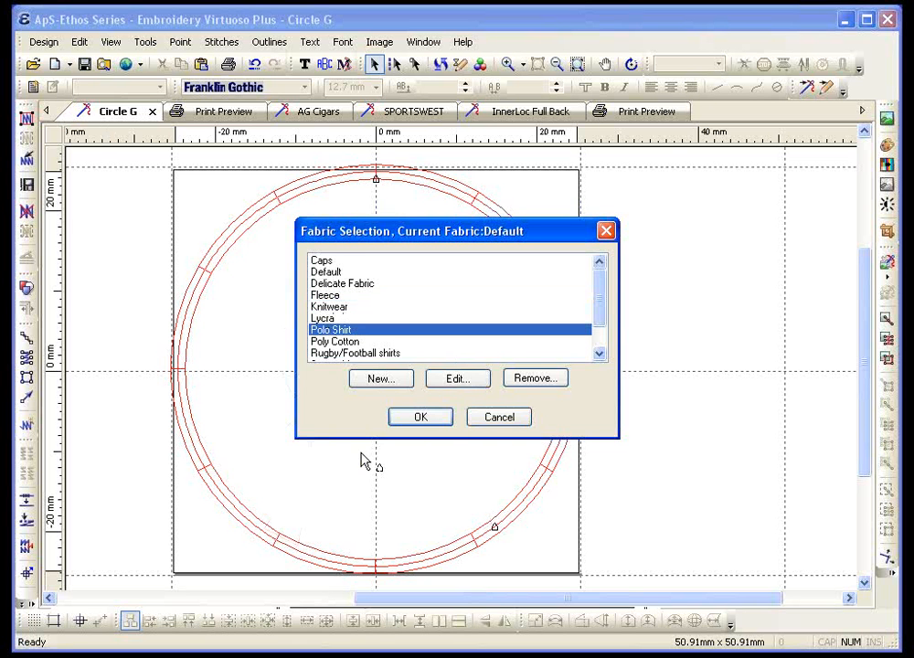
left_click(421, 417)
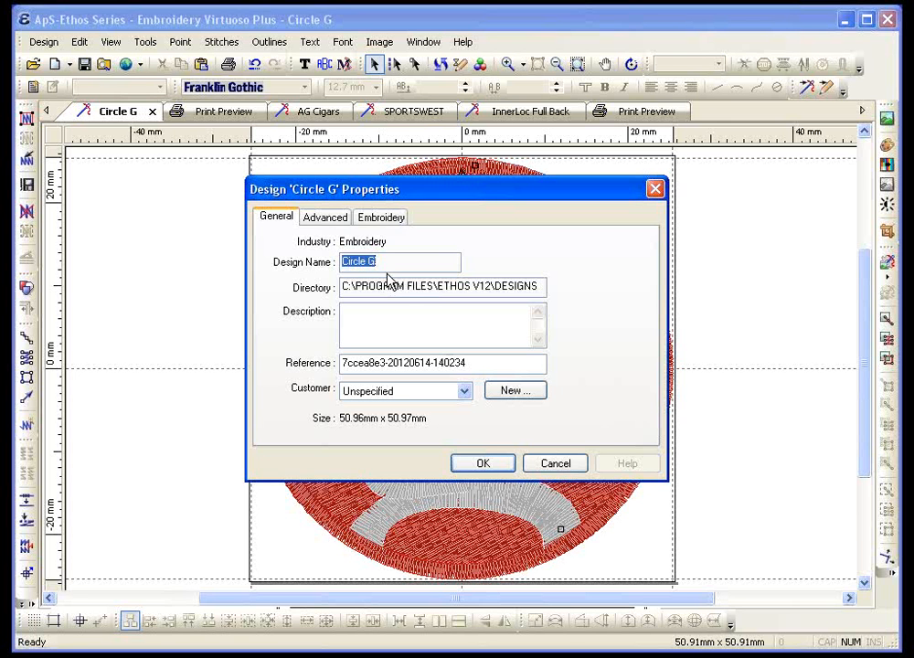
left_click(490, 463)
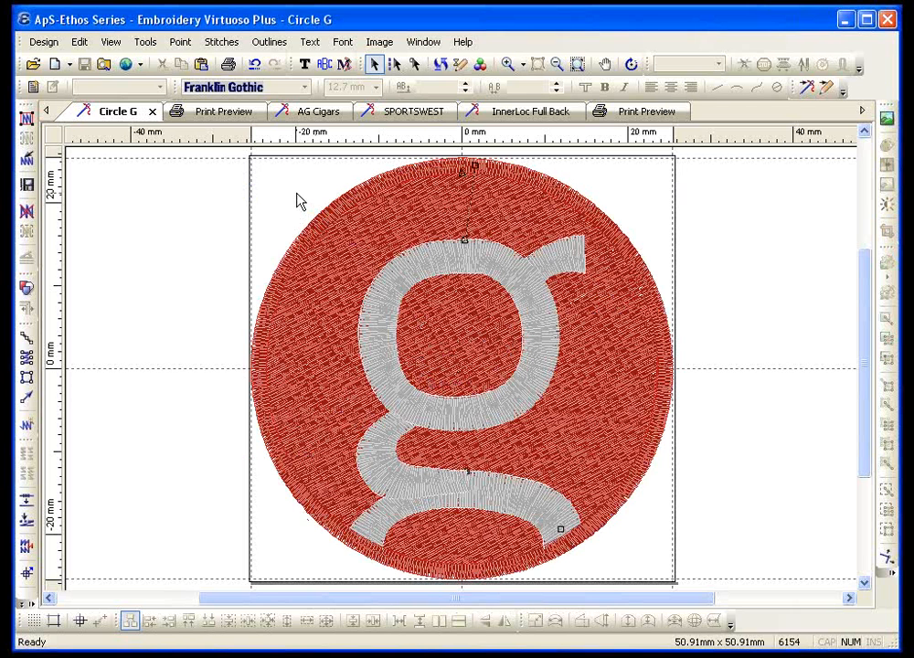
left_click(43, 42)
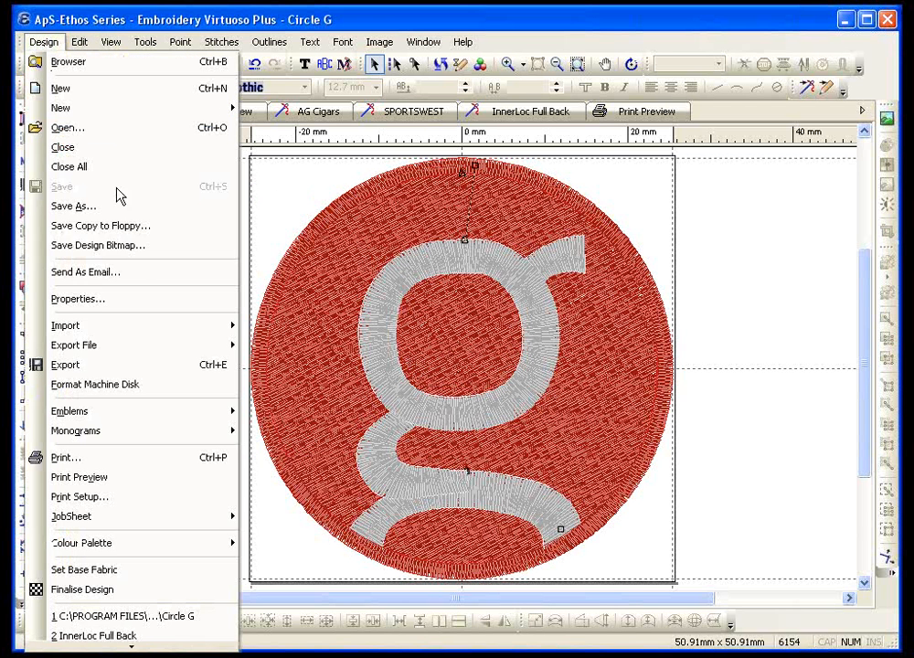
mouse_move(204, 349)
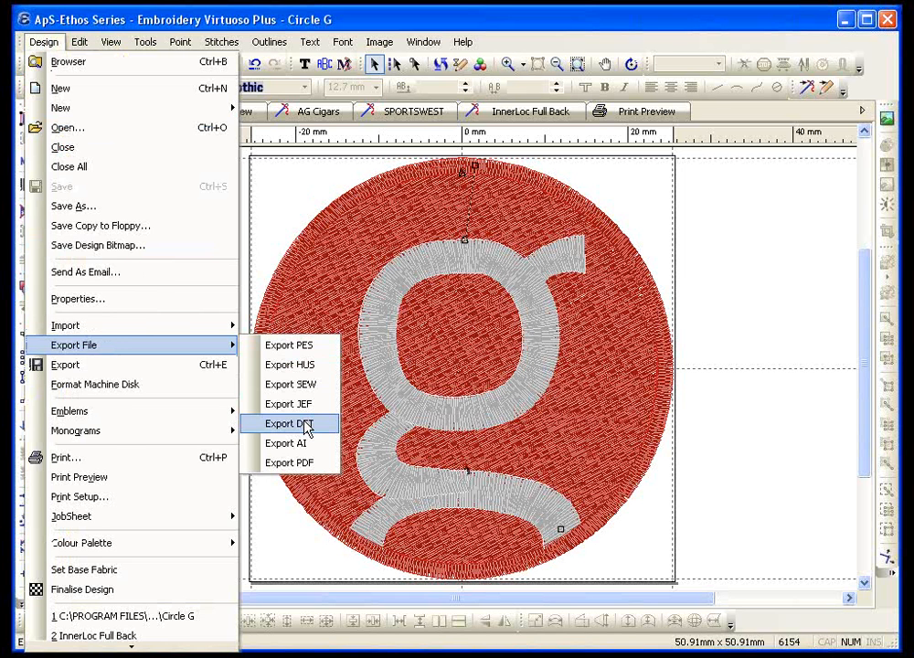
left_click(729, 554)
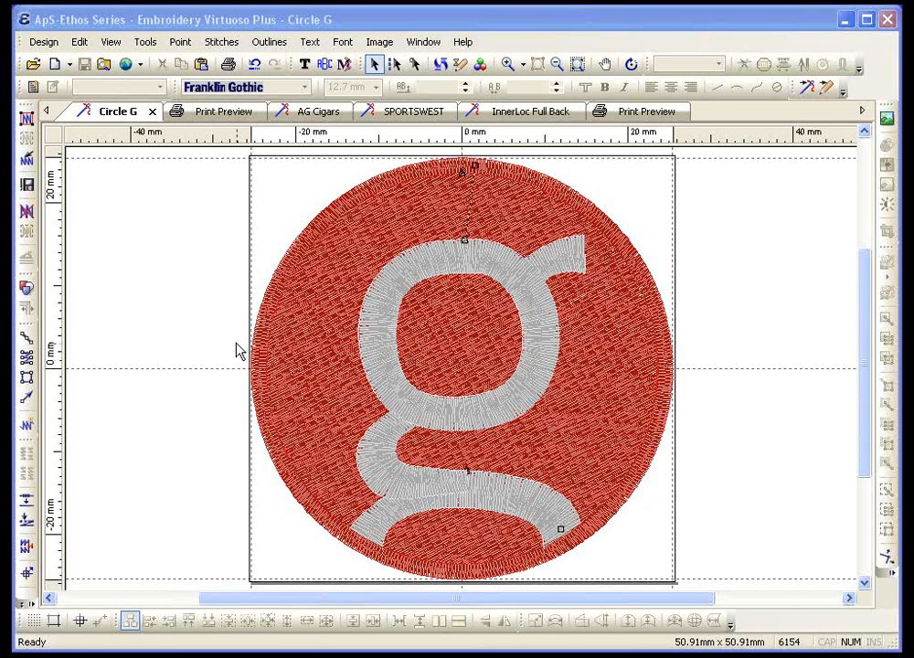
Examine the Finalise Design options in the General and Embroidery Settings, including base fabric, jump to start and tidy up value
left_click(111, 42)
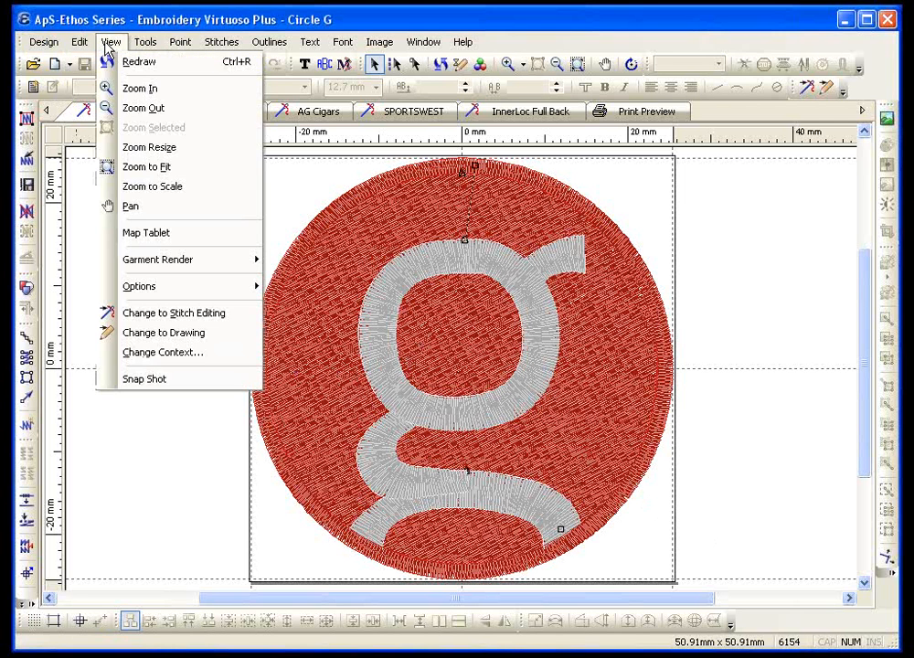
mouse_move(80, 42)
left_click(119, 536)
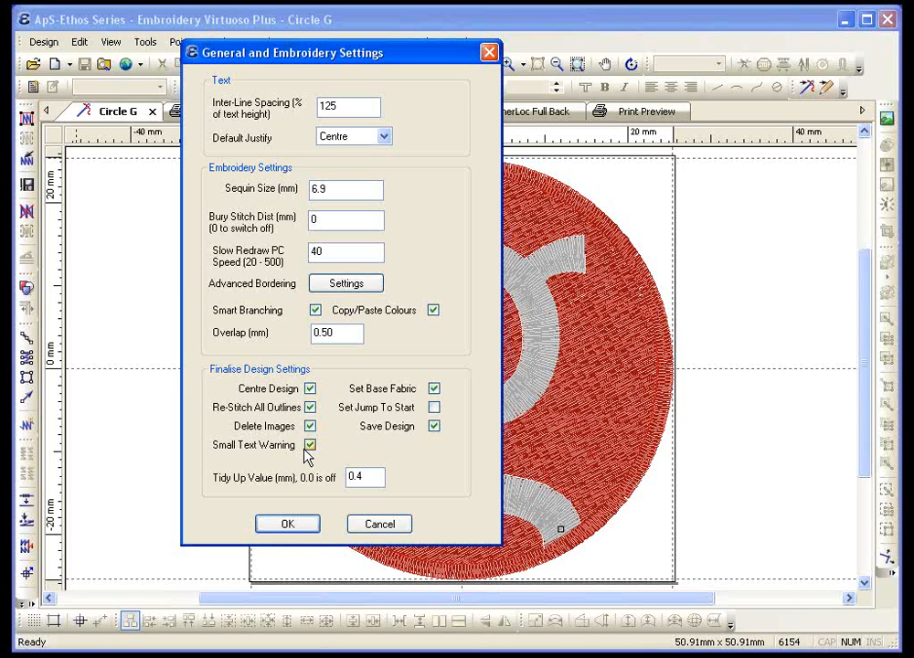
left_click(419, 395)
left_click(435, 407)
left_click_drag(362, 476, 338, 478)
left_click(363, 480)
left_click(286, 524)
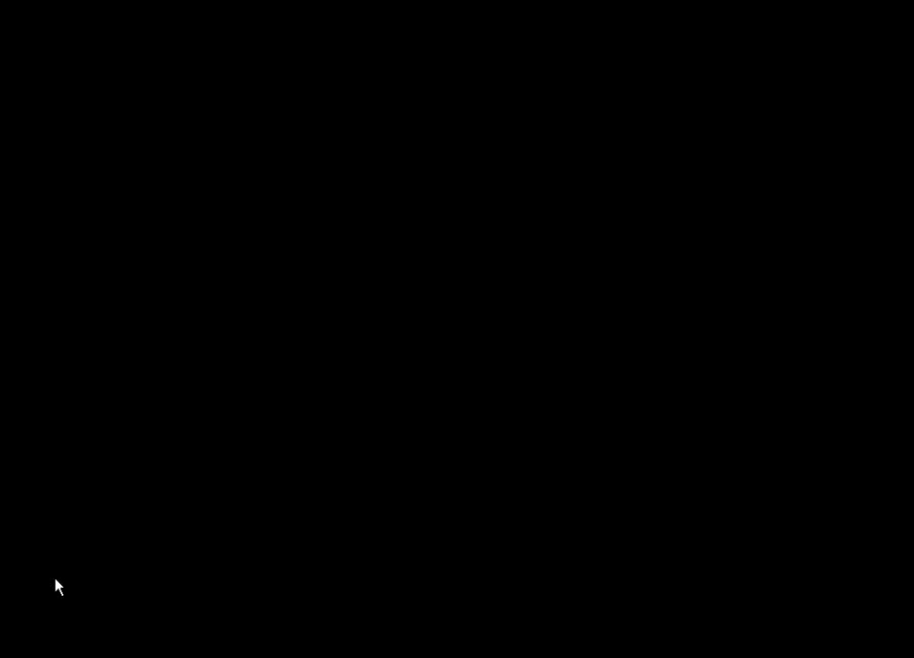